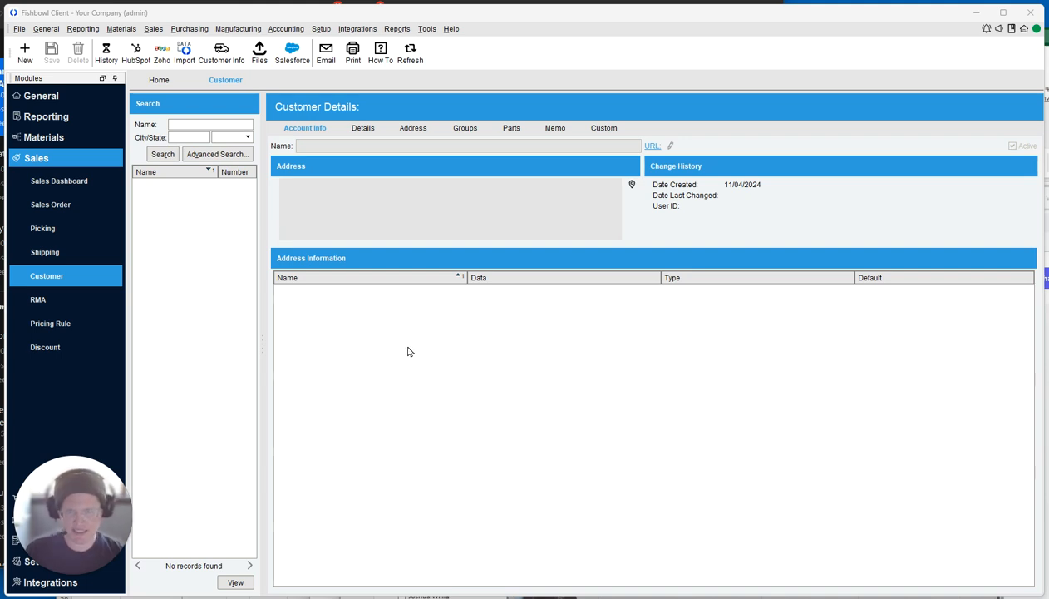
Create a new customer with the customer's full name, leaving it without a parent customer job.
click(25, 52)
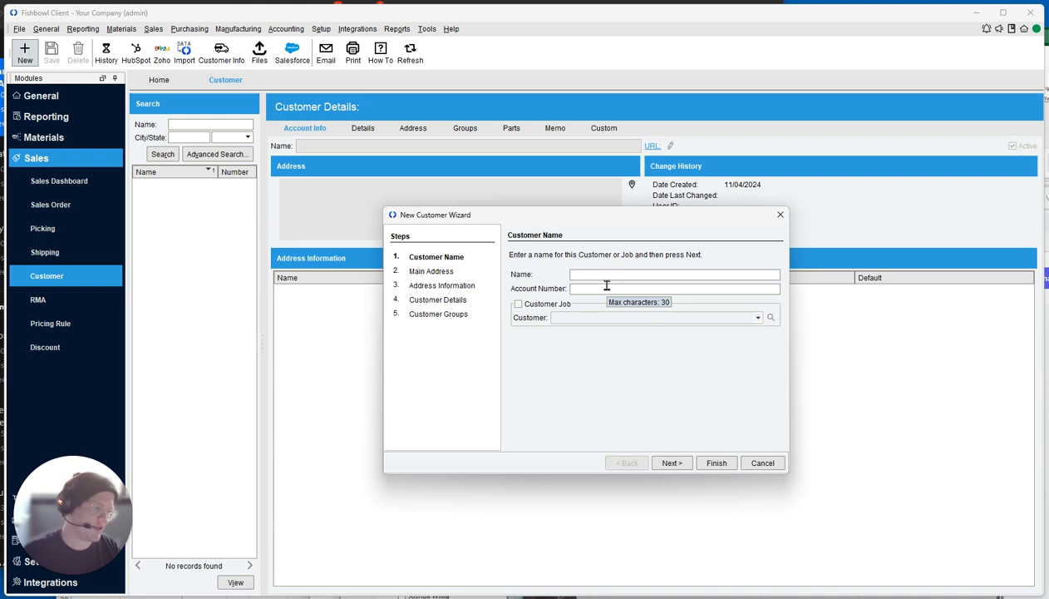
text(Alb)
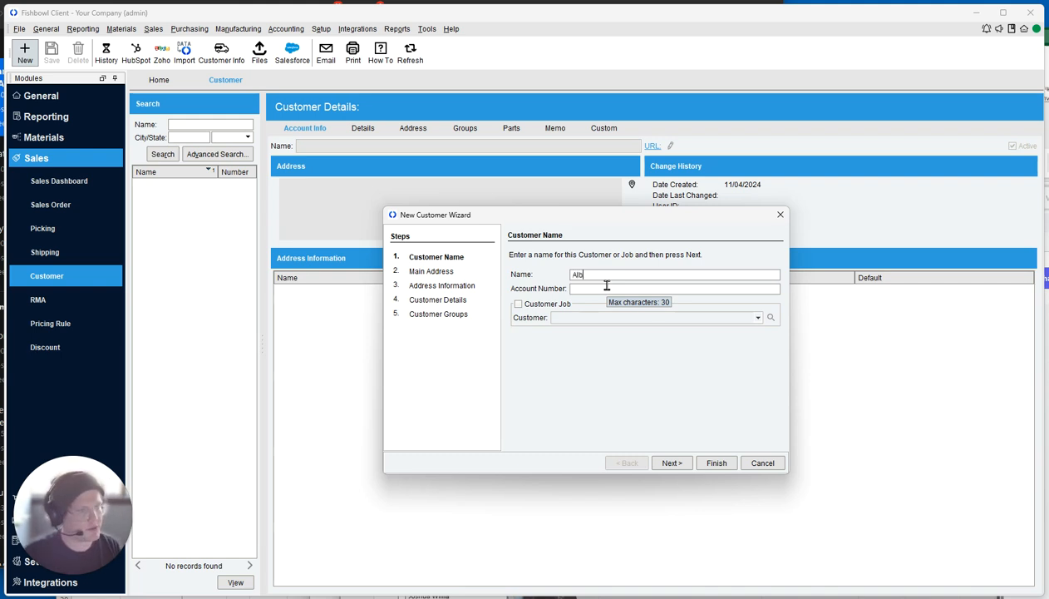
text(us Dumbledore)
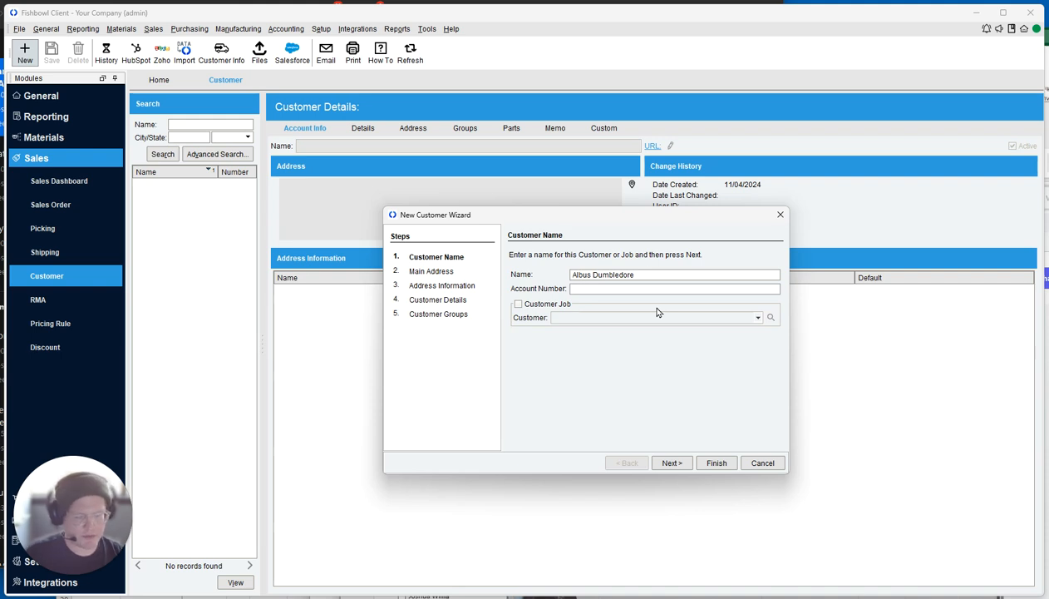
click(519, 304)
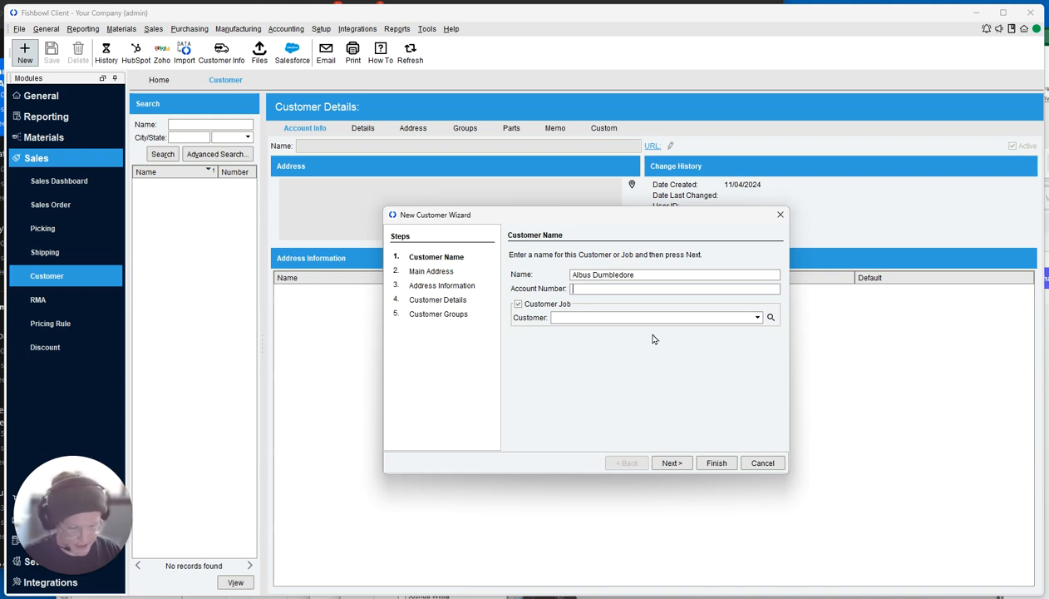
click(561, 314)
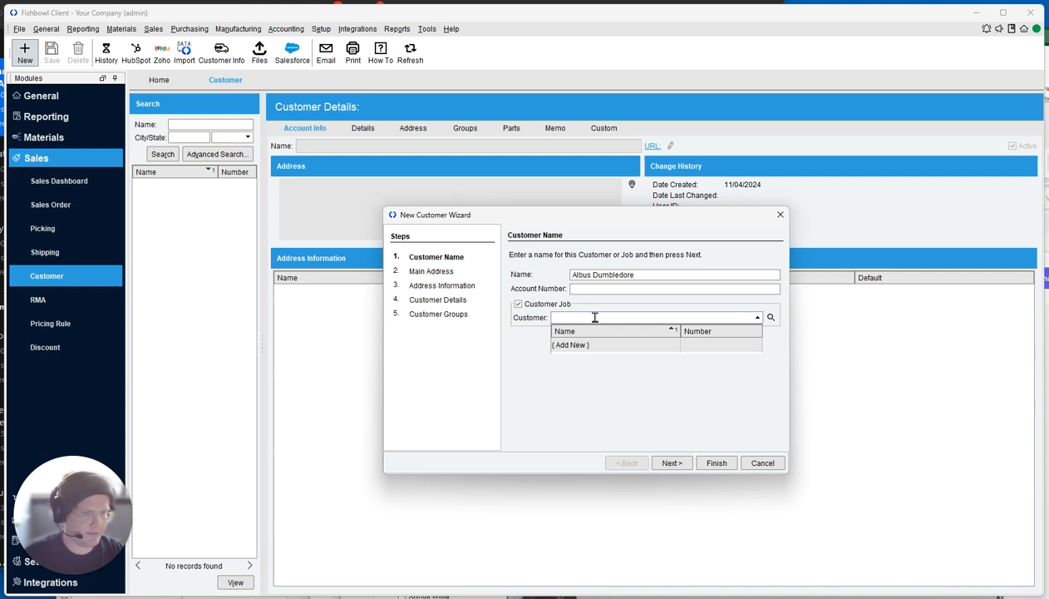
click(597, 315)
click(557, 306)
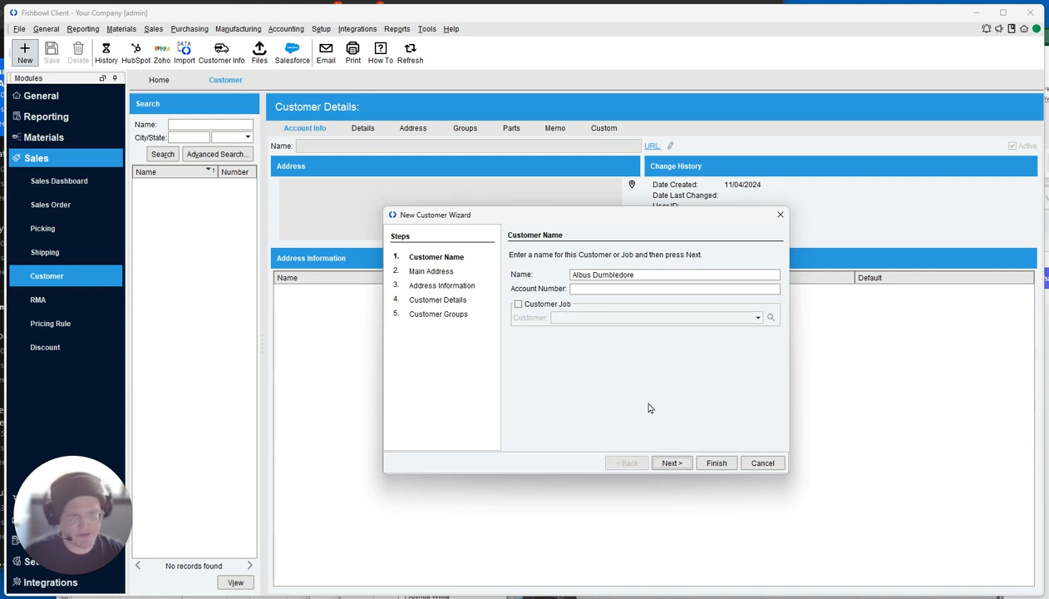
click(671, 462)
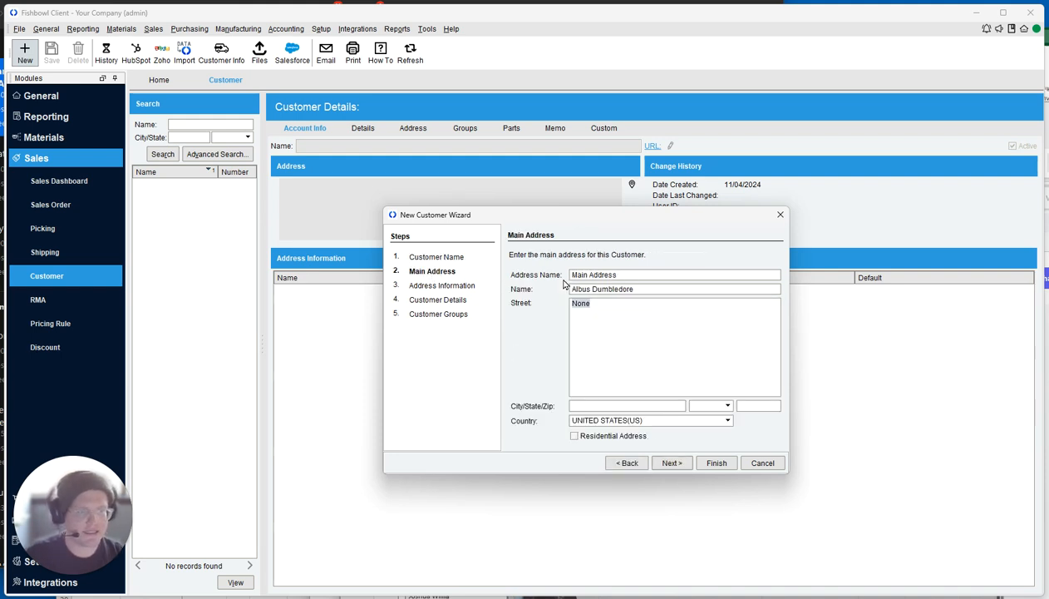
Fill the main address with 'Attn: Receiving' and the customer's street, city, state and zip.
click(648, 284)
click(639, 274)
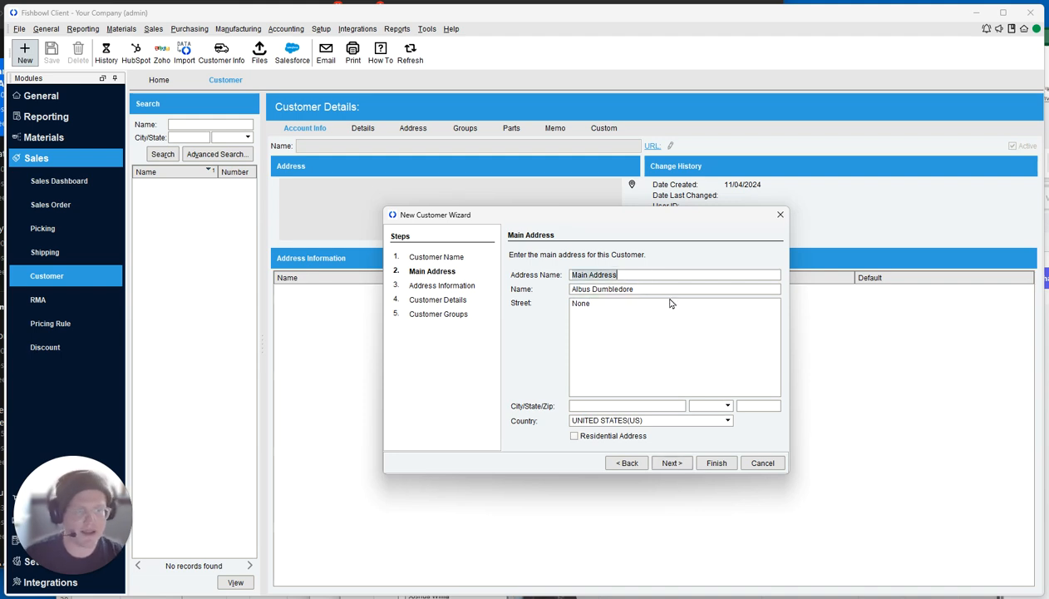
click(622, 288)
click(620, 344)
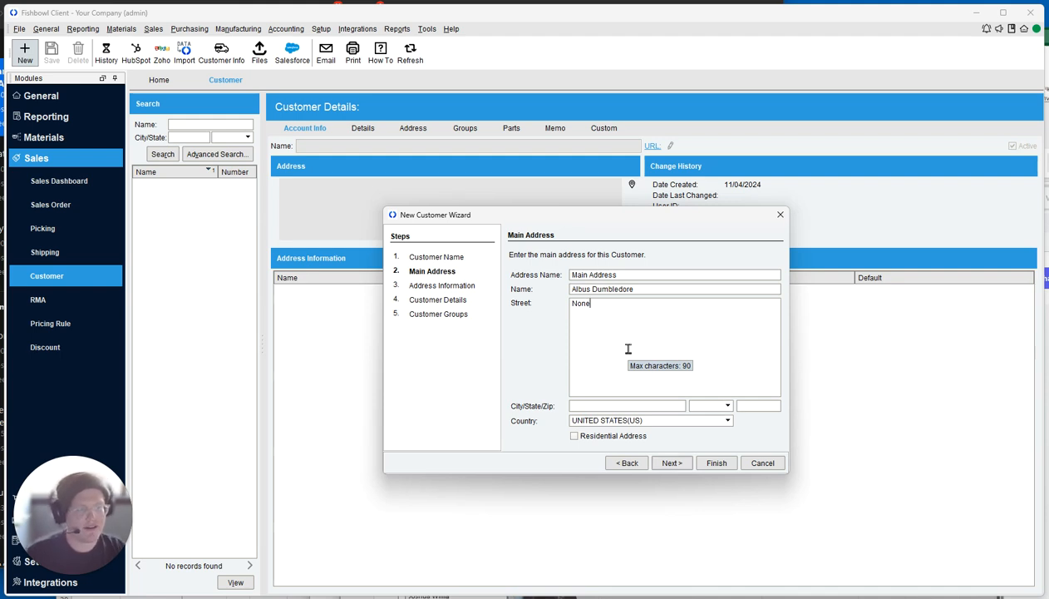
click(637, 288)
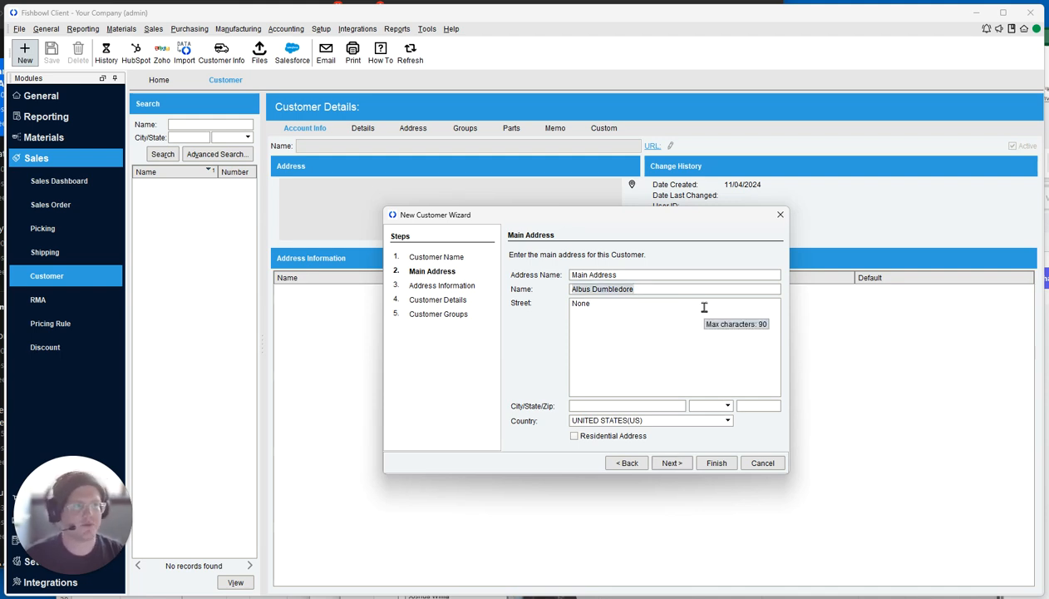
text(Att)
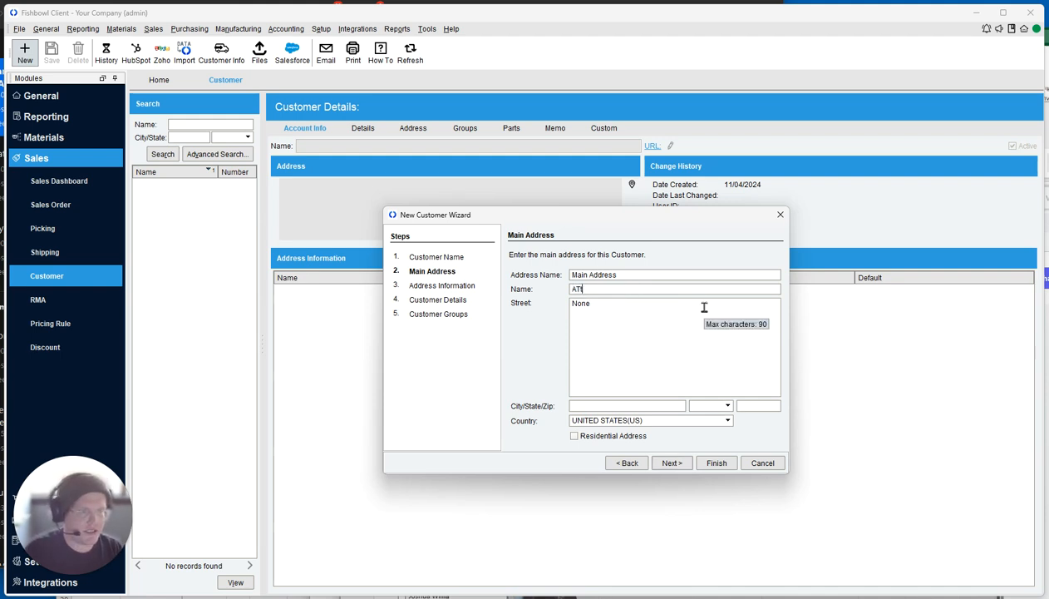
text(n: Receiving)
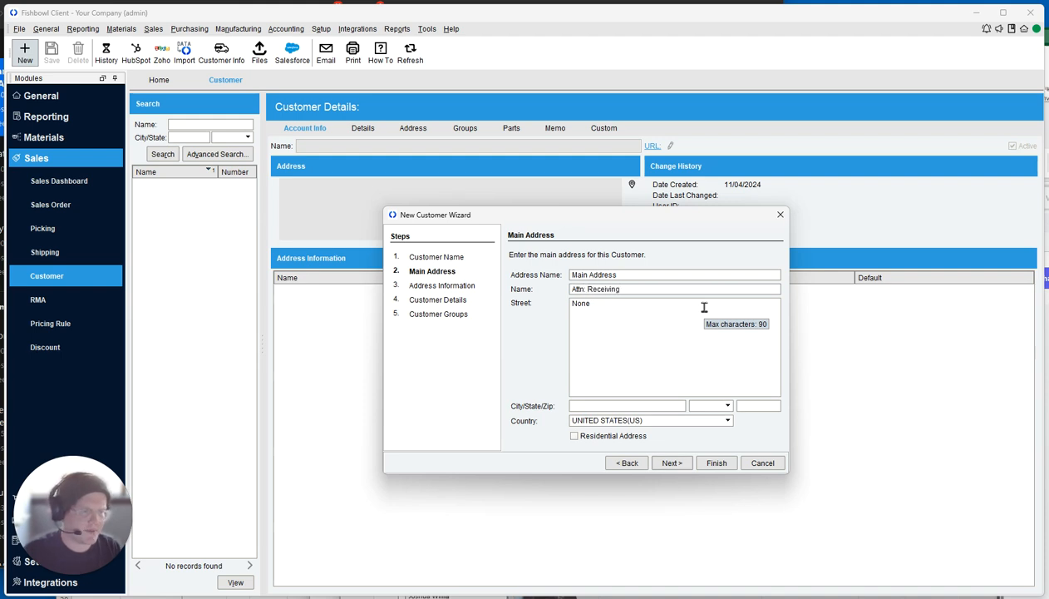
key(Tab)
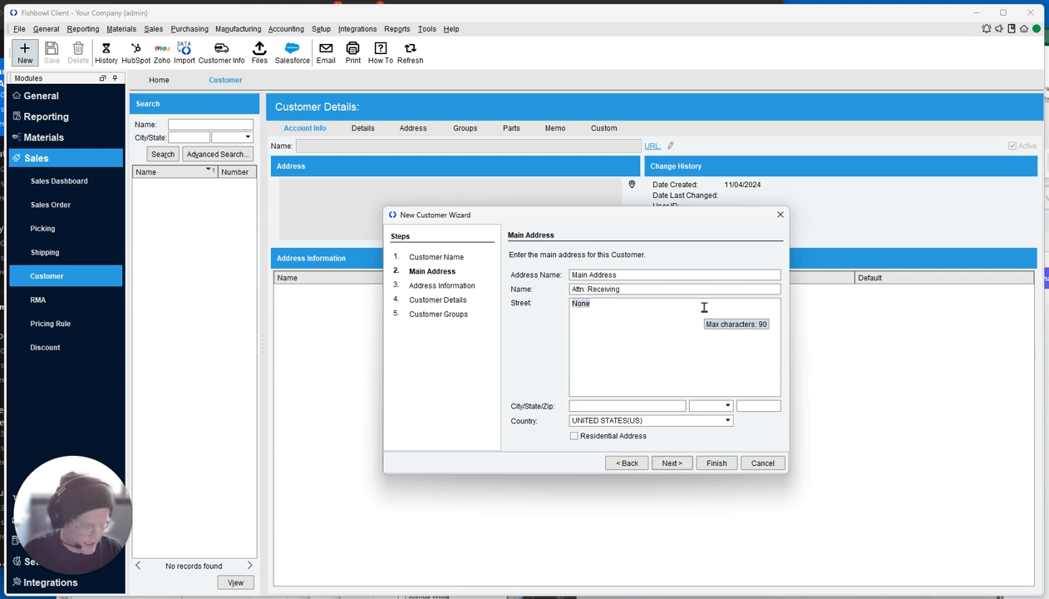
text(12345 Technology Way)
key(Tab)
text(Orem)
key(Tab)
text(UT)
key(Tab)
text(84062)
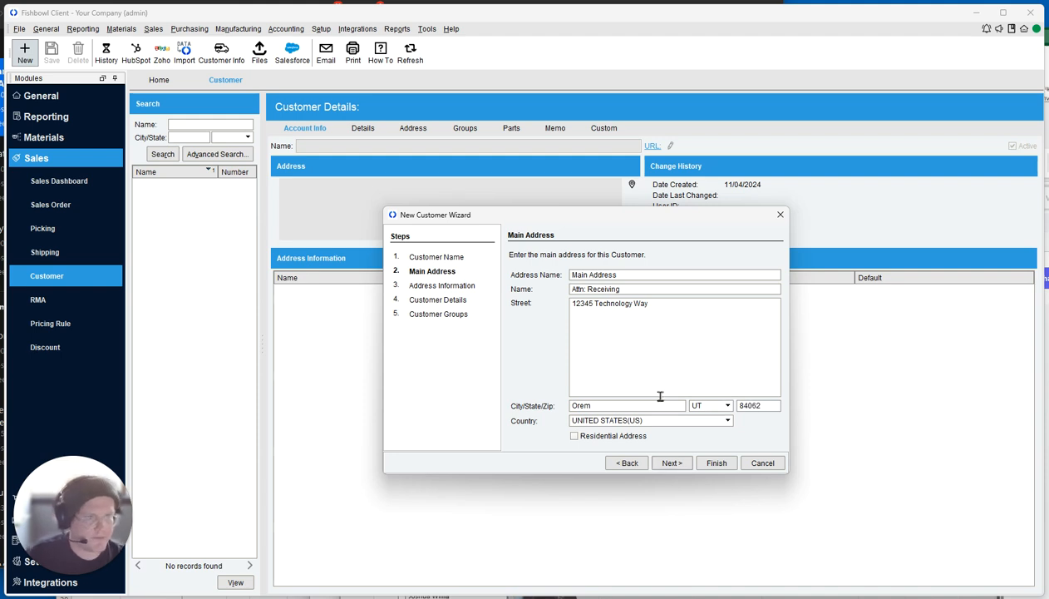
Name the main address after its city and state, then continue.
triple_click(625, 275)
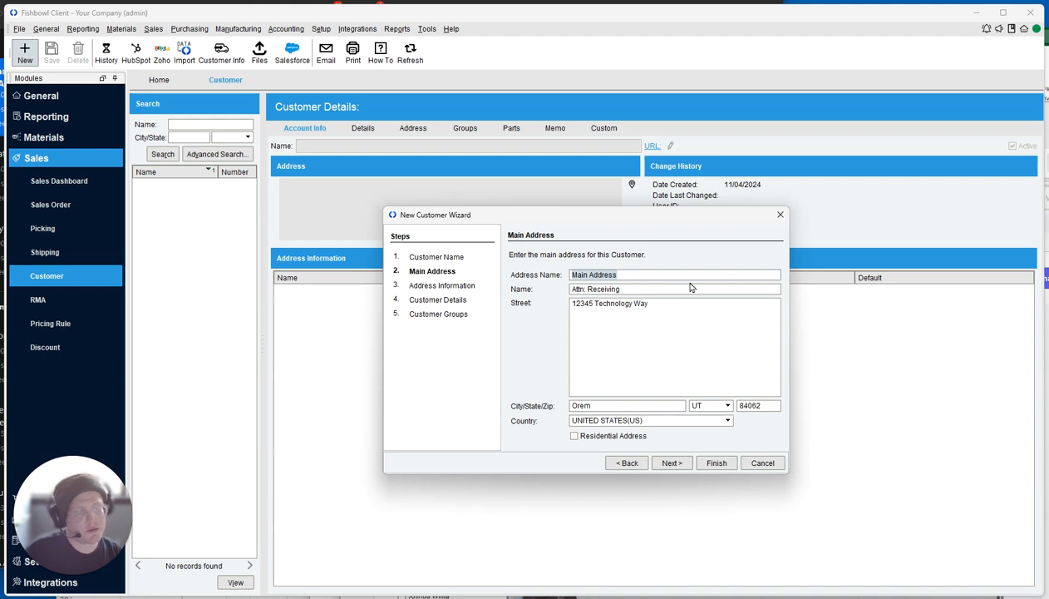
text(Ore)
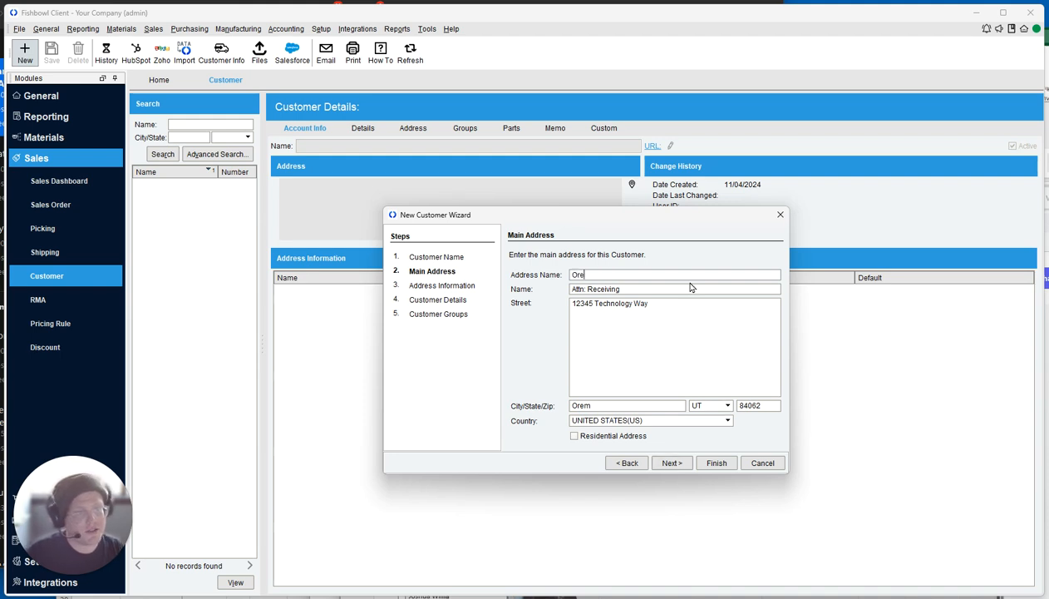
text(m, UT)
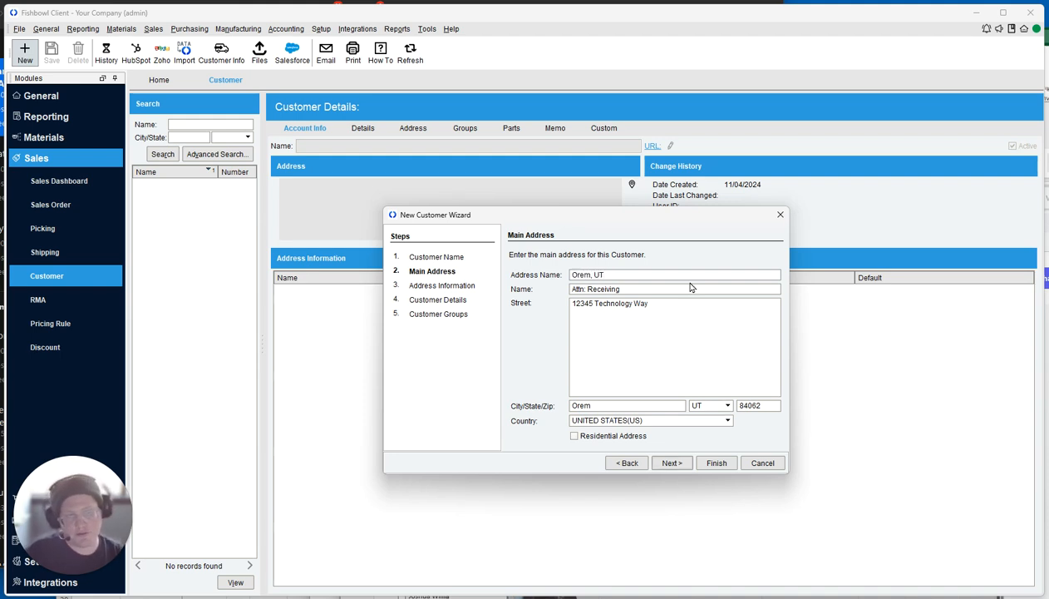
click(671, 463)
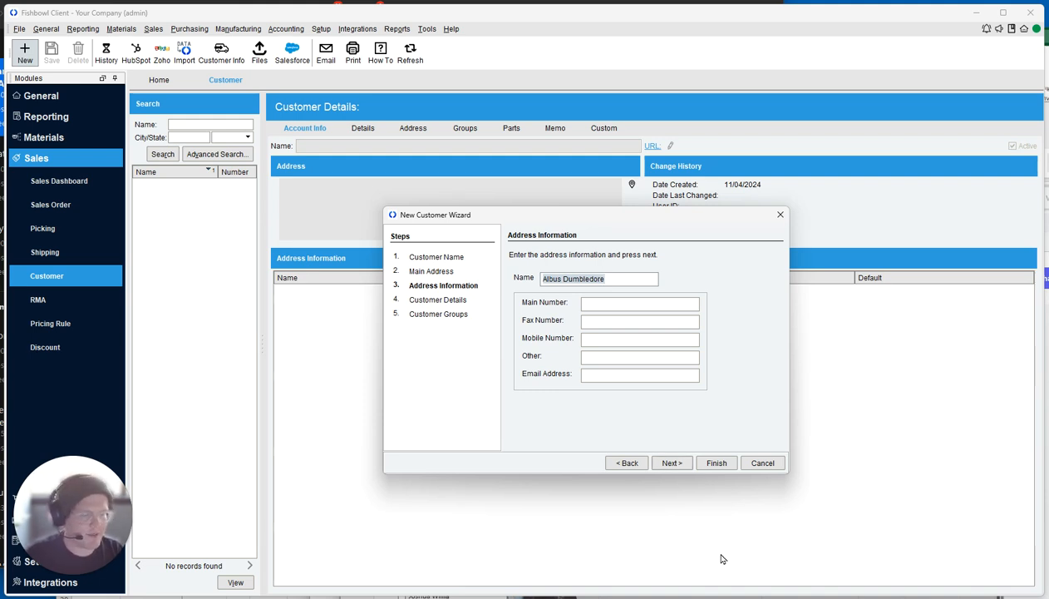
Enter the contact's name, main phone number and e-mail address, then continue.
text(Dobby the Elf)
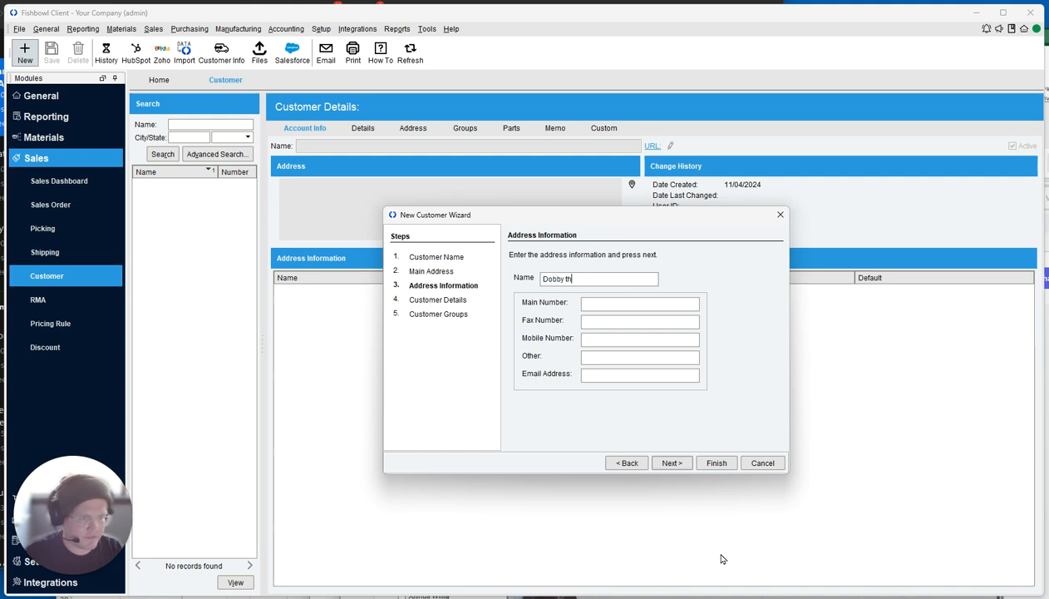
key(Tab)
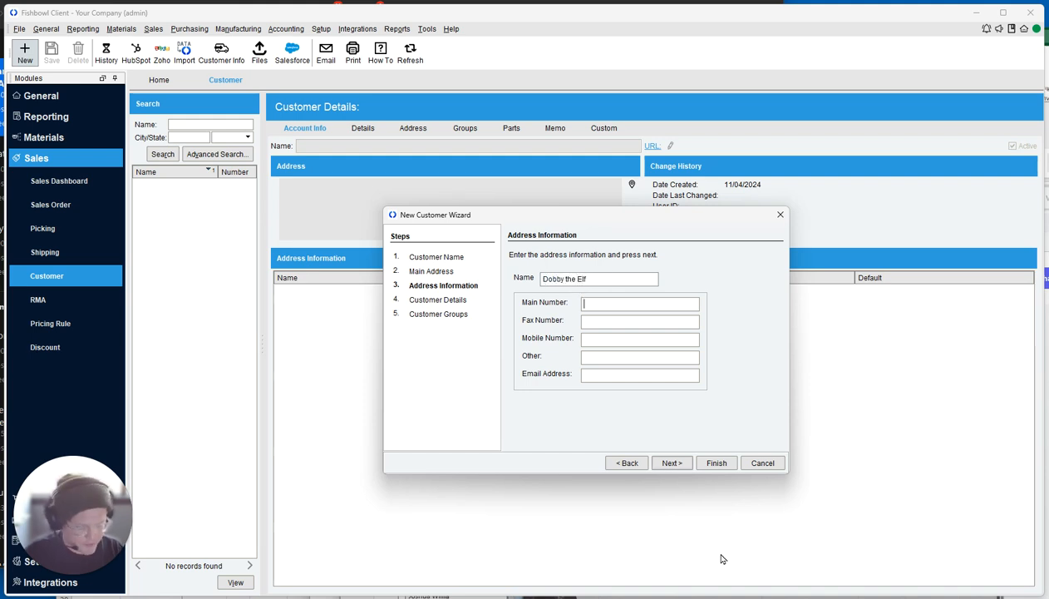
text(789)
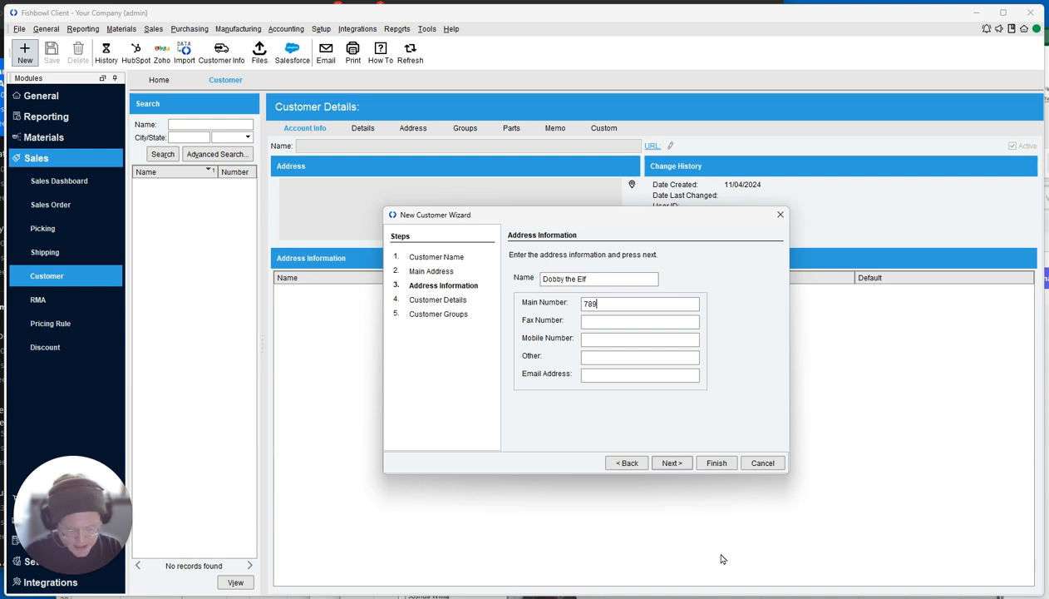
text(-876-5432)
key(Tab)
key(Tab)
key(Tab)
text(Dobby@hogwarts.edu)
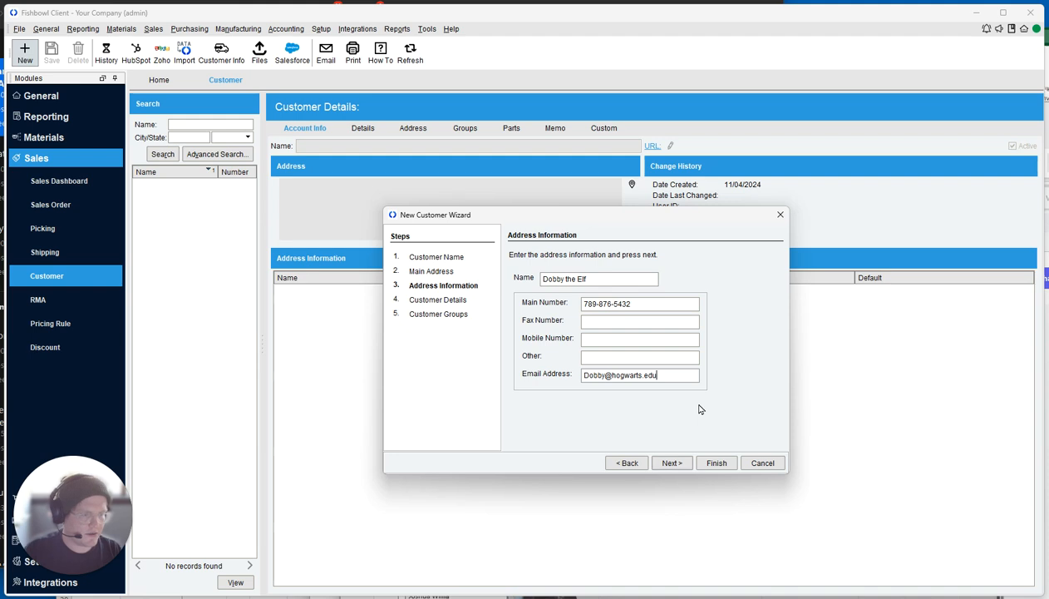
click(673, 464)
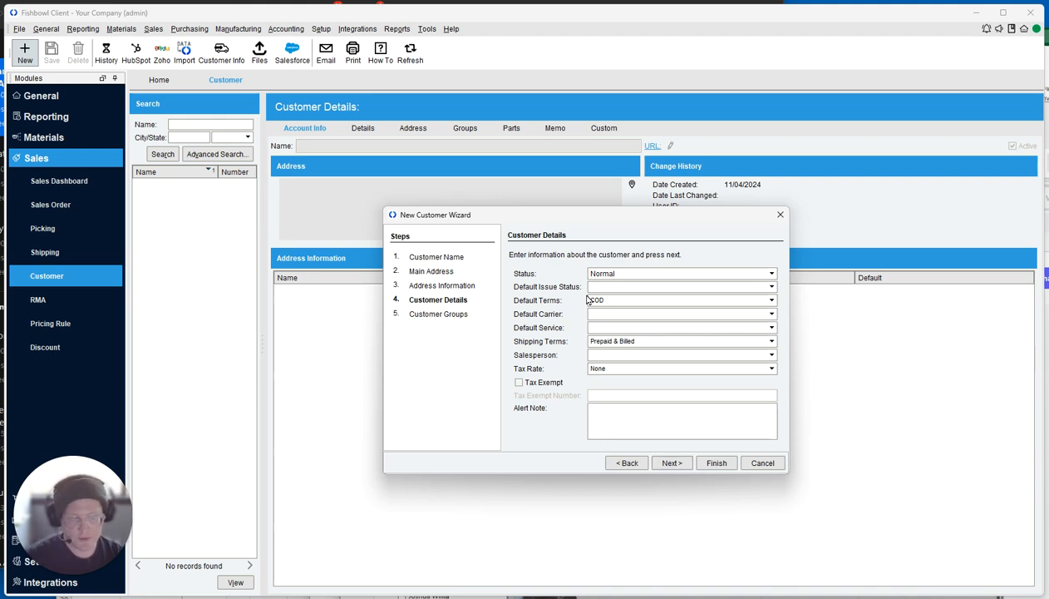
Skip the alert note and customer groups and finish the wizard to save the customer.
click(621, 419)
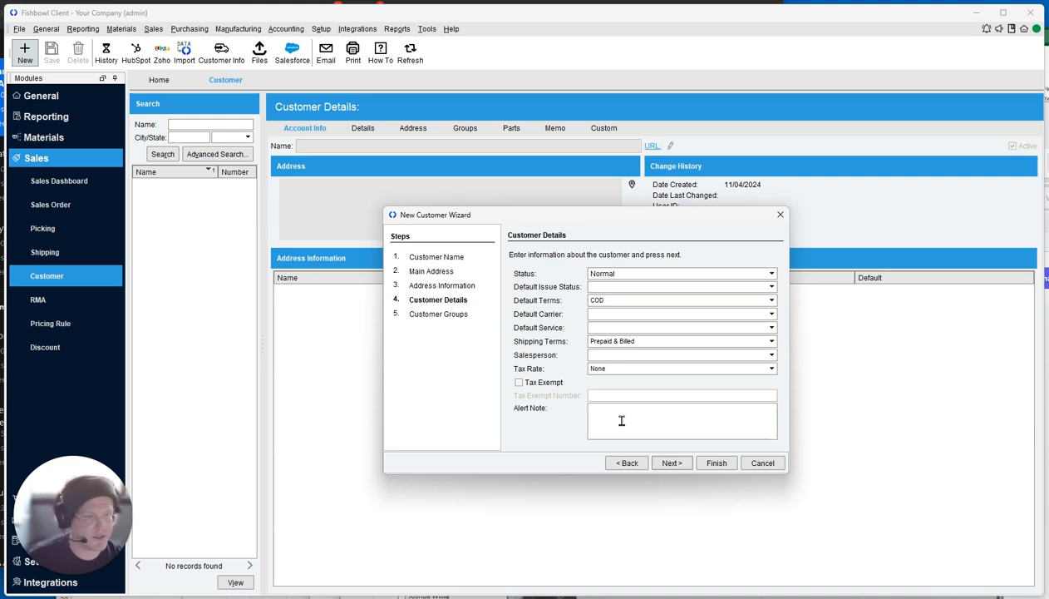
click(665, 463)
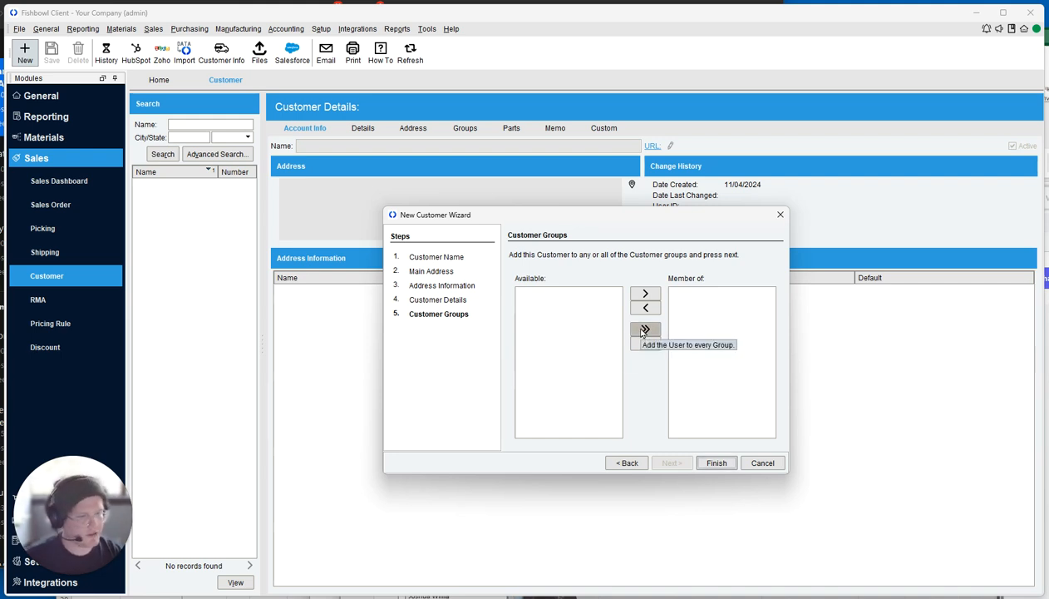
click(715, 463)
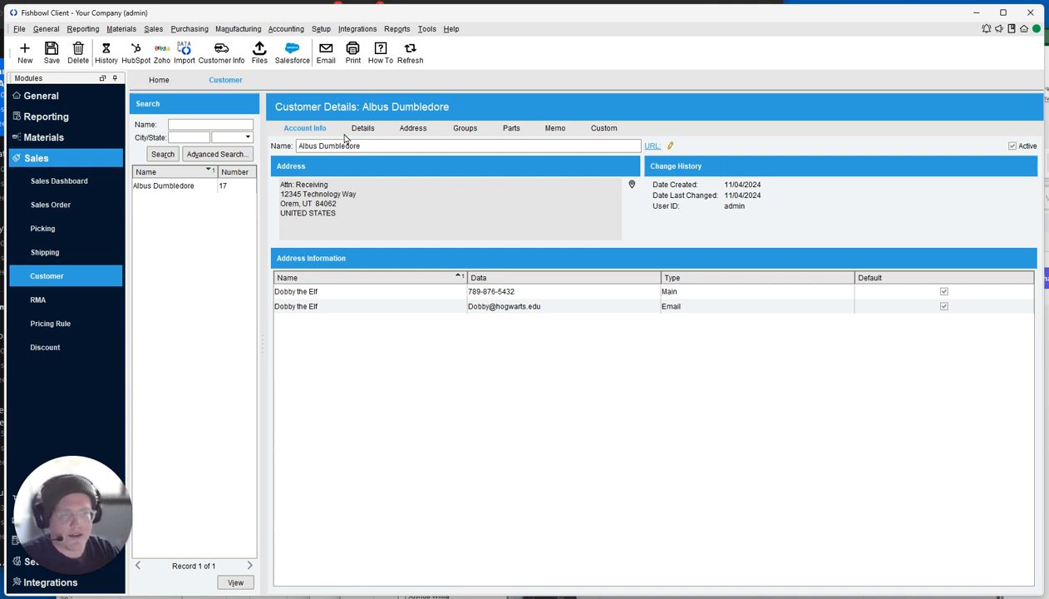
Mark the customer inactive and save, confirming its jobs are inactivated too.
click(1021, 146)
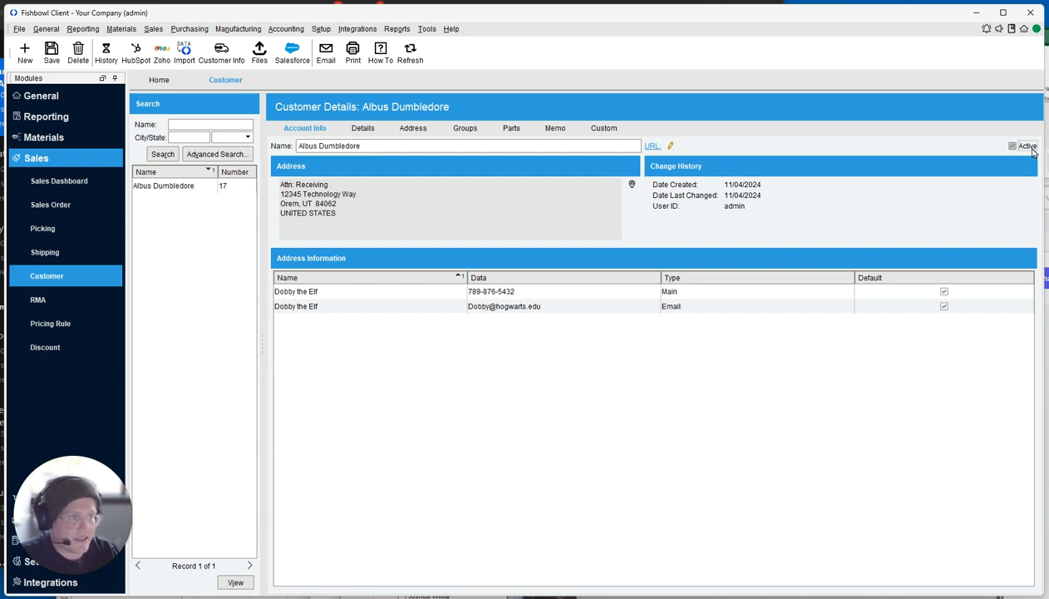
click(51, 57)
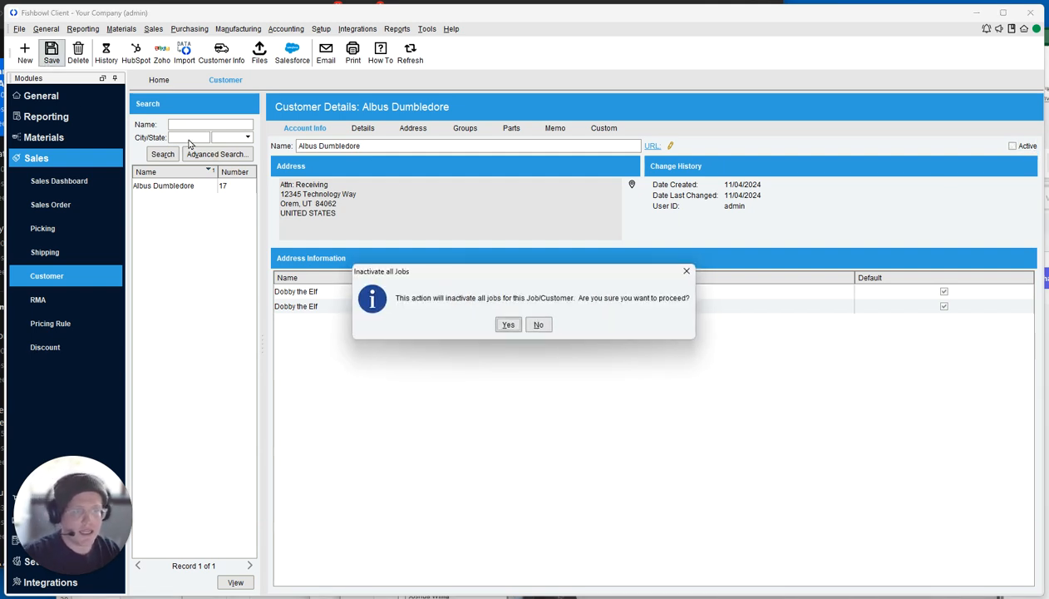
key(Return)
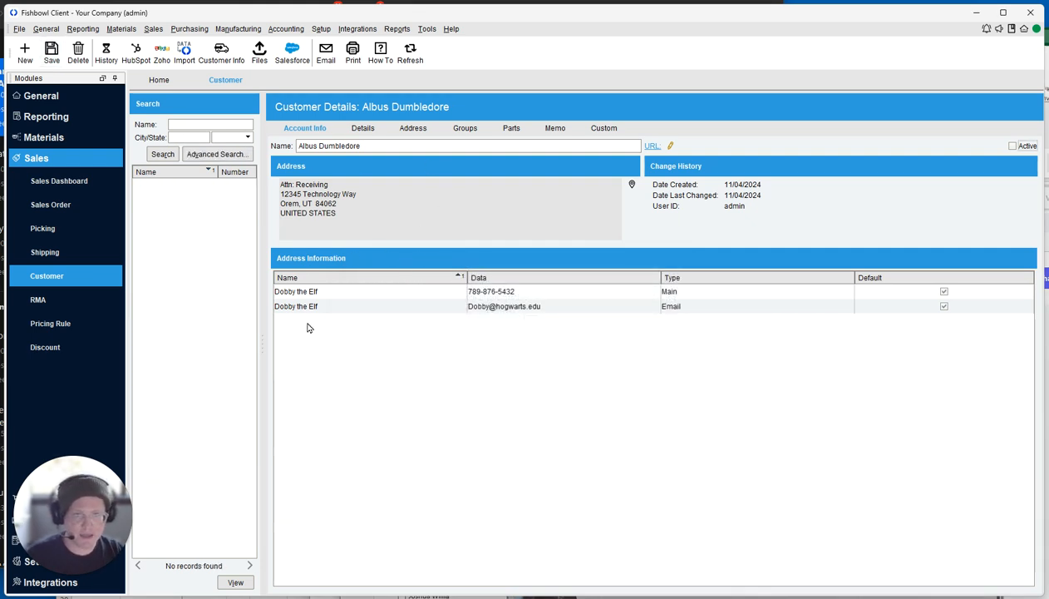
Find the customer with Advanced Search over all customers, reactivate it, and view its Details.
click(216, 154)
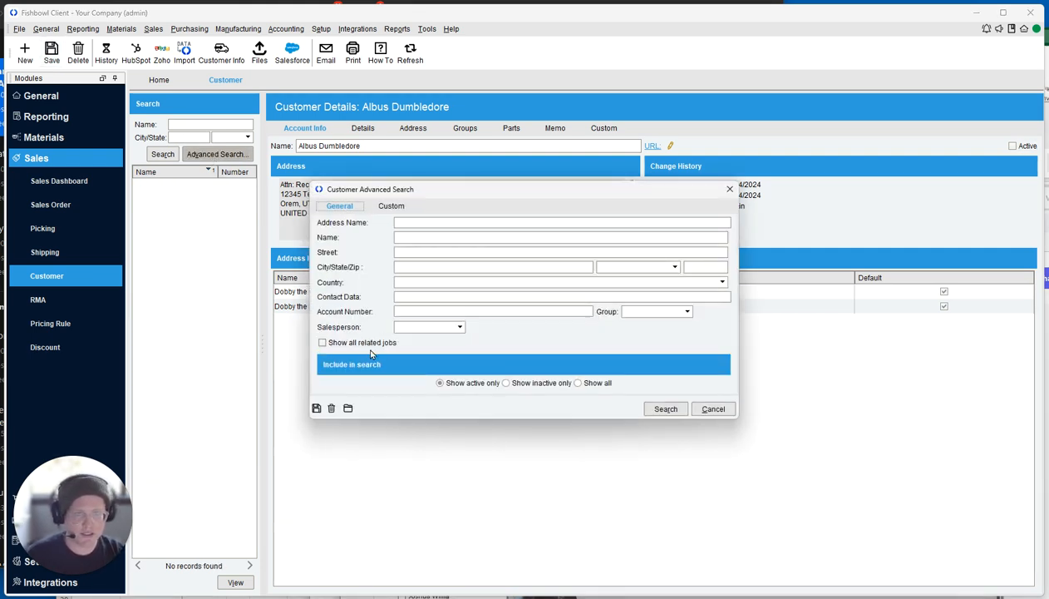
click(528, 384)
click(597, 384)
click(665, 409)
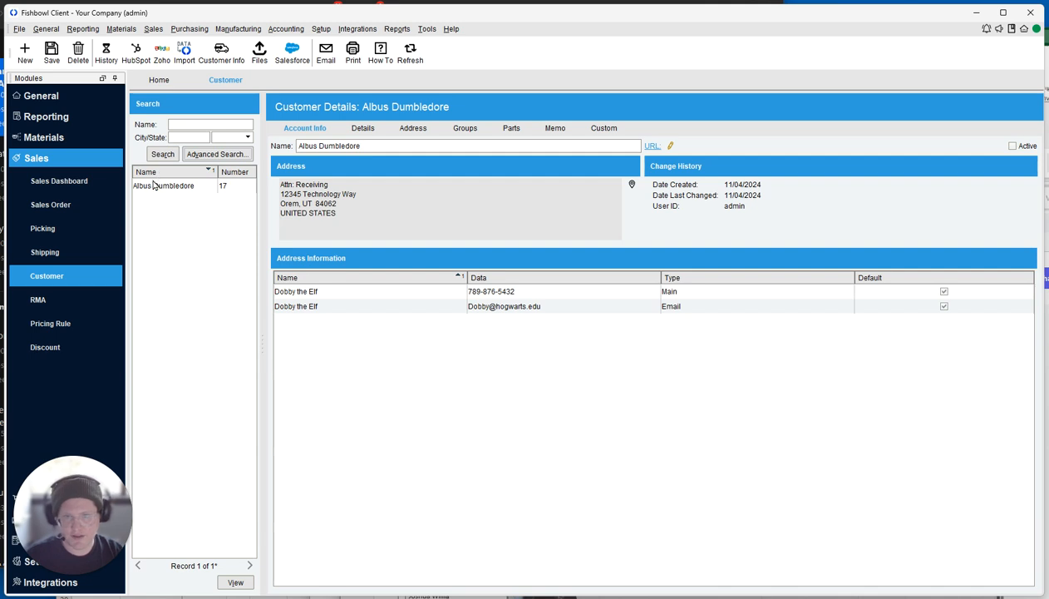
click(157, 189)
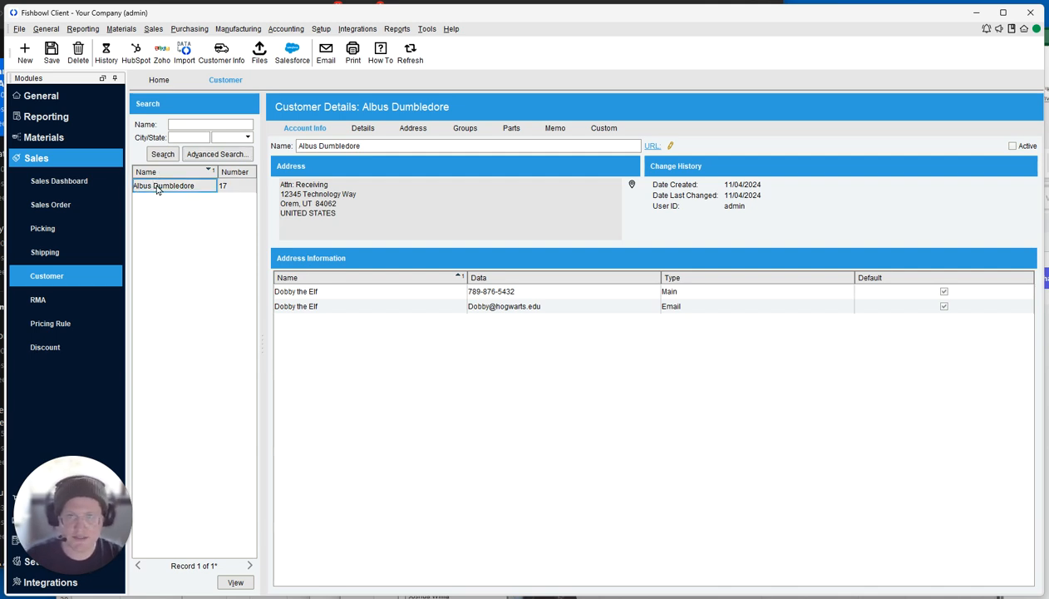
click(1013, 145)
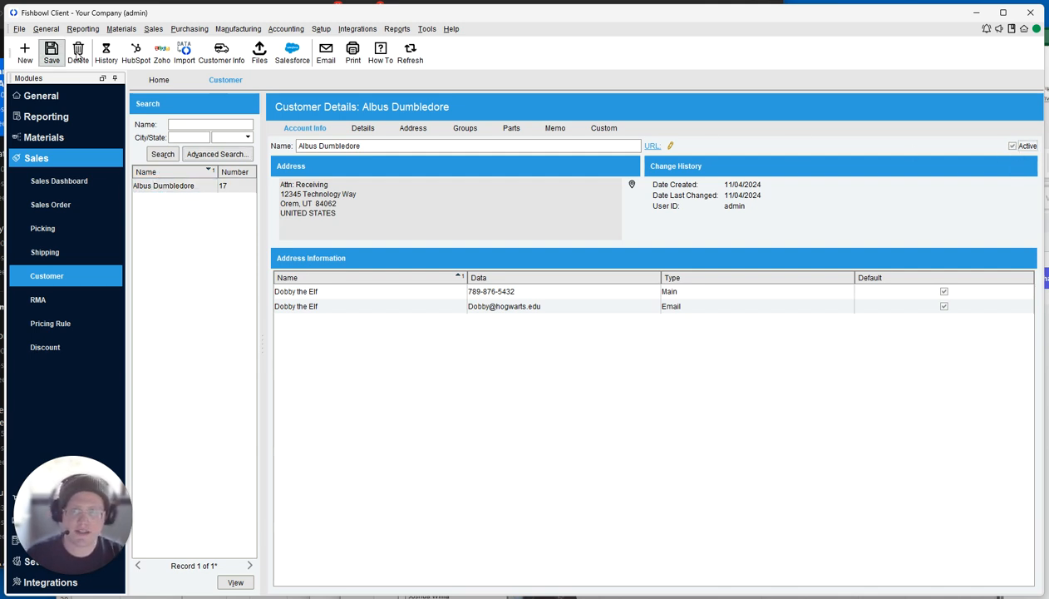
click(363, 129)
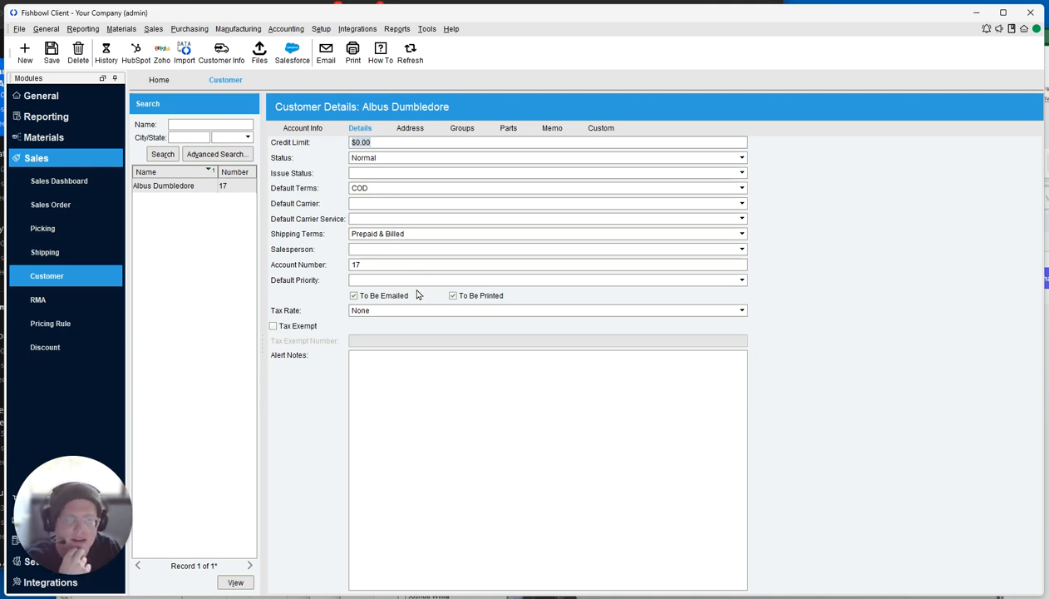
On the customer's Address tab, start a new Address #2 entry.
click(407, 129)
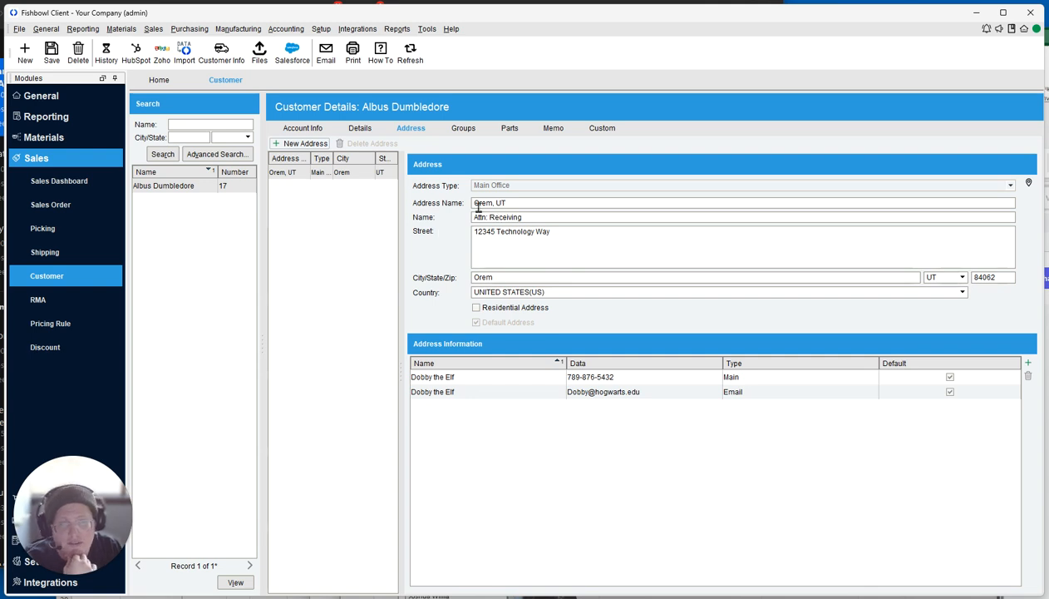
drag(468, 204, 506, 204)
click(282, 146)
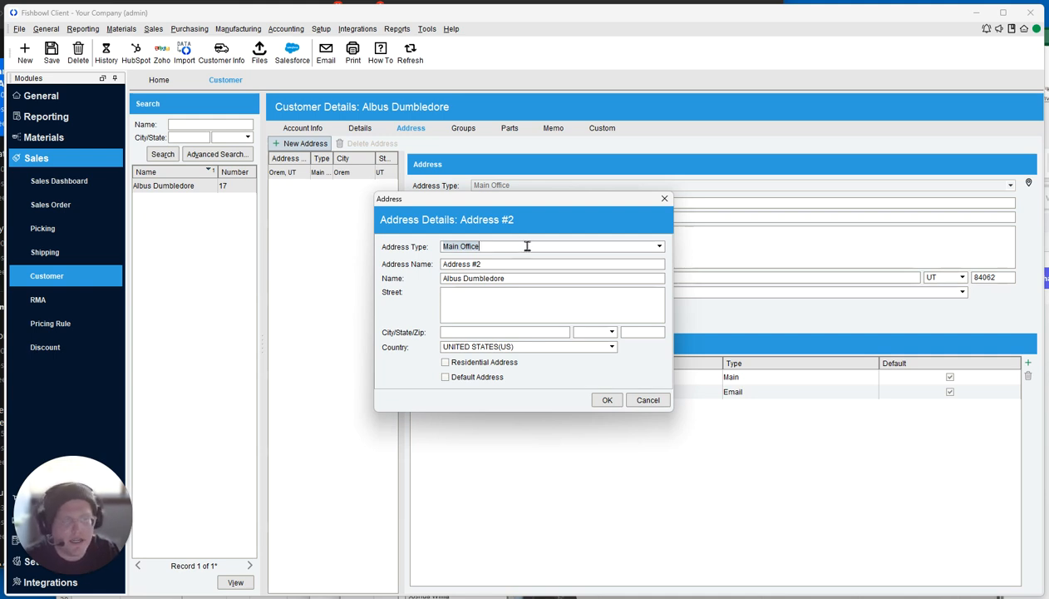
Add a Ship To address with 'Attn: Receiving' and its street, city, state and zip.
click(527, 245)
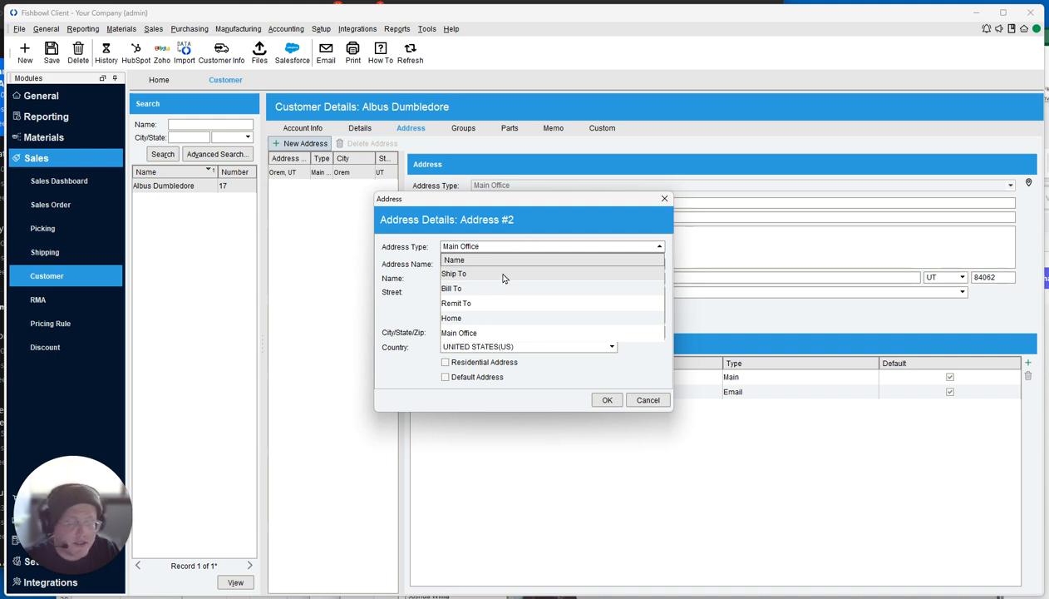
click(503, 274)
triple_click(504, 265)
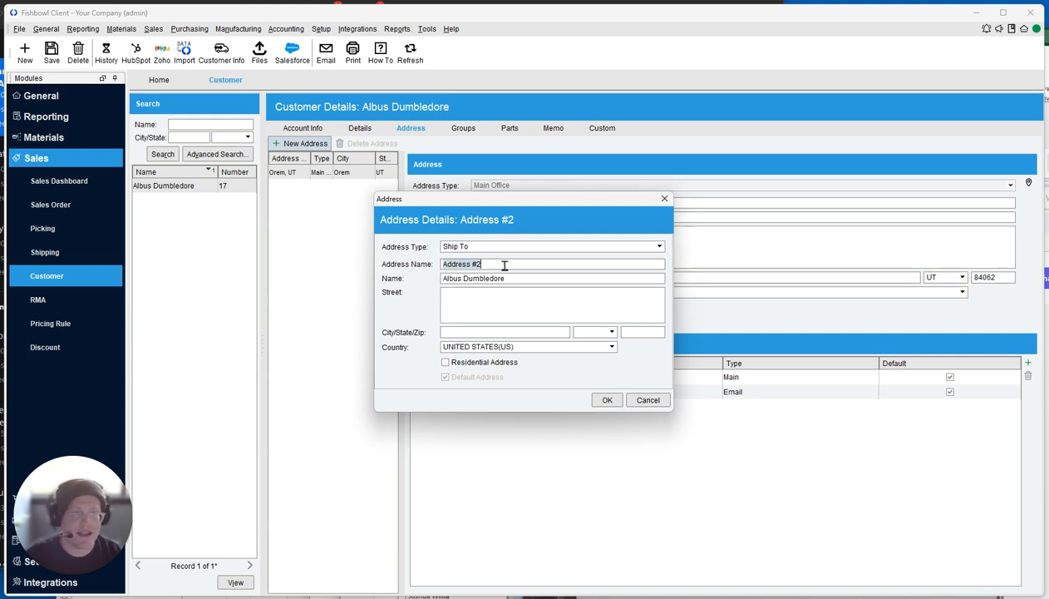
text(P)
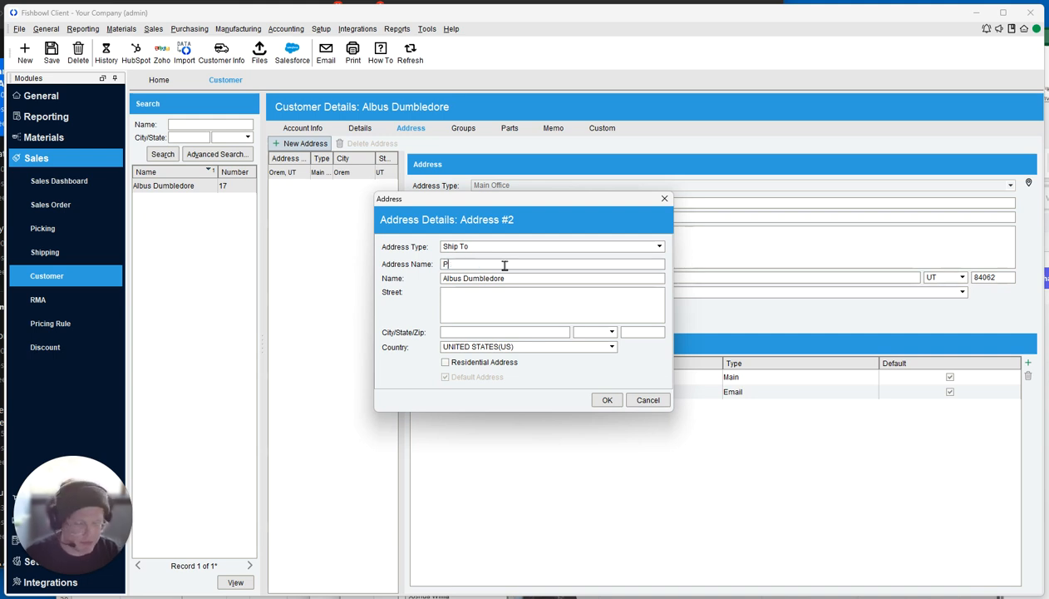
text(rovo, UT)
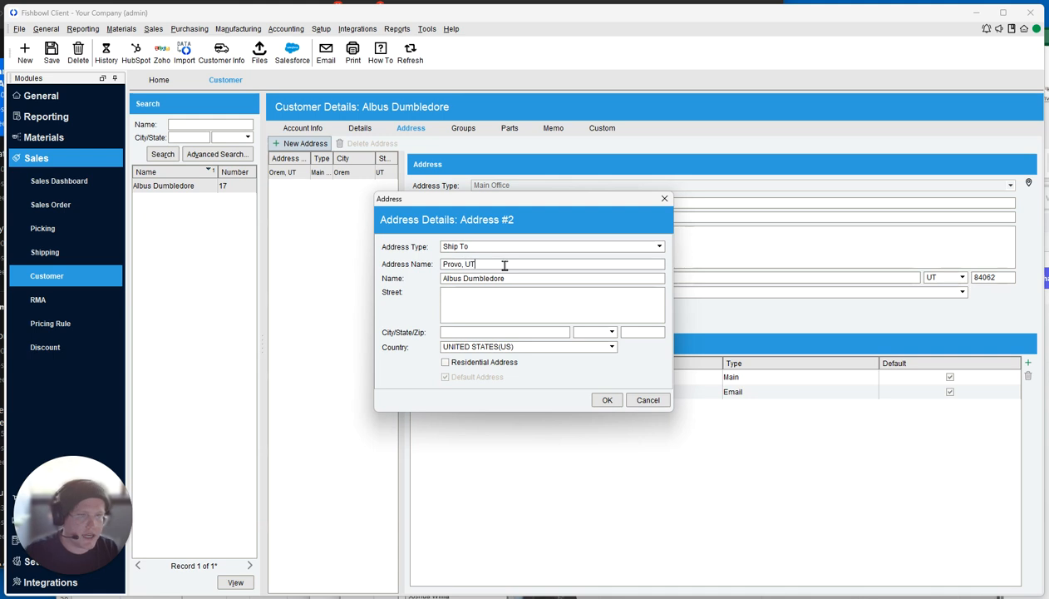
key(Tab)
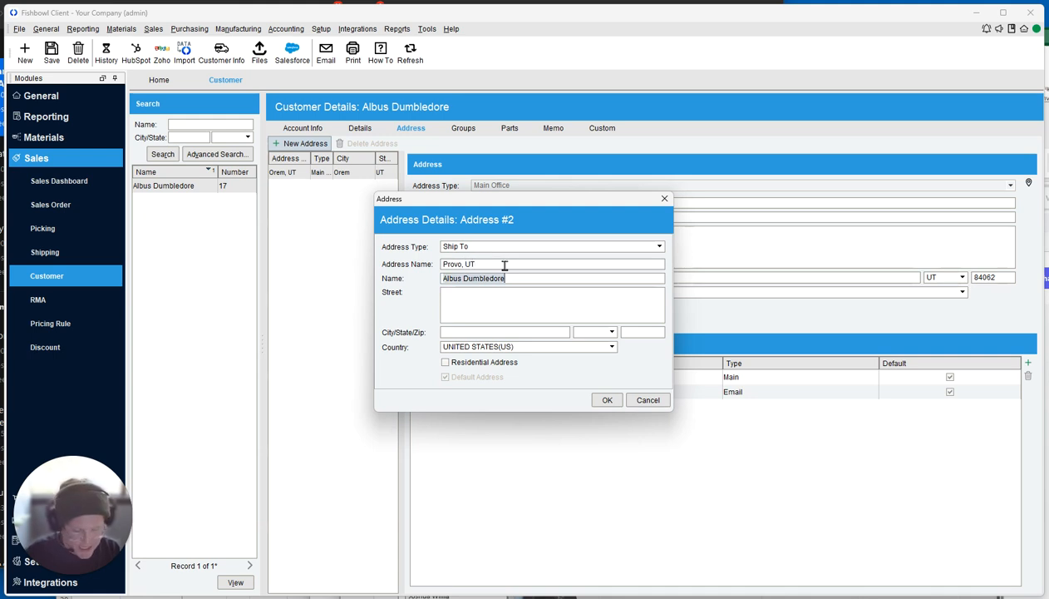
text(Attn: )
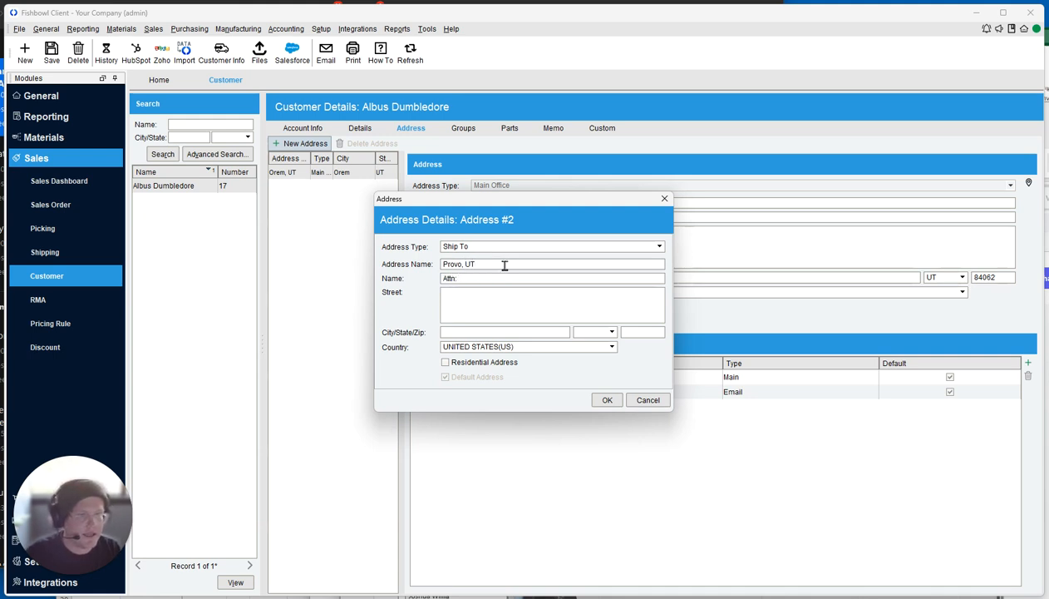
text(Rec)
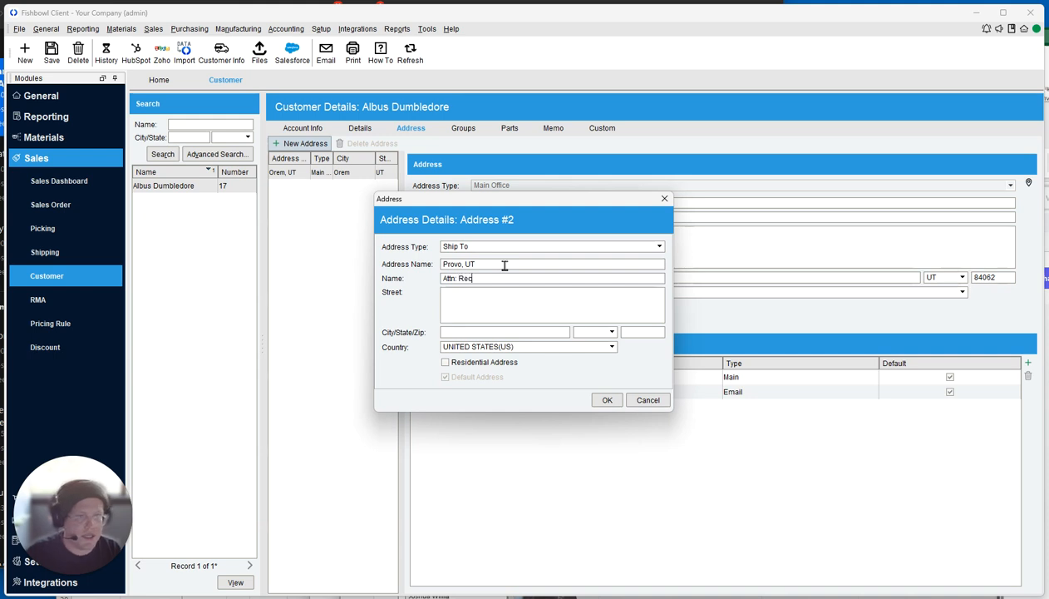
text(eiving)
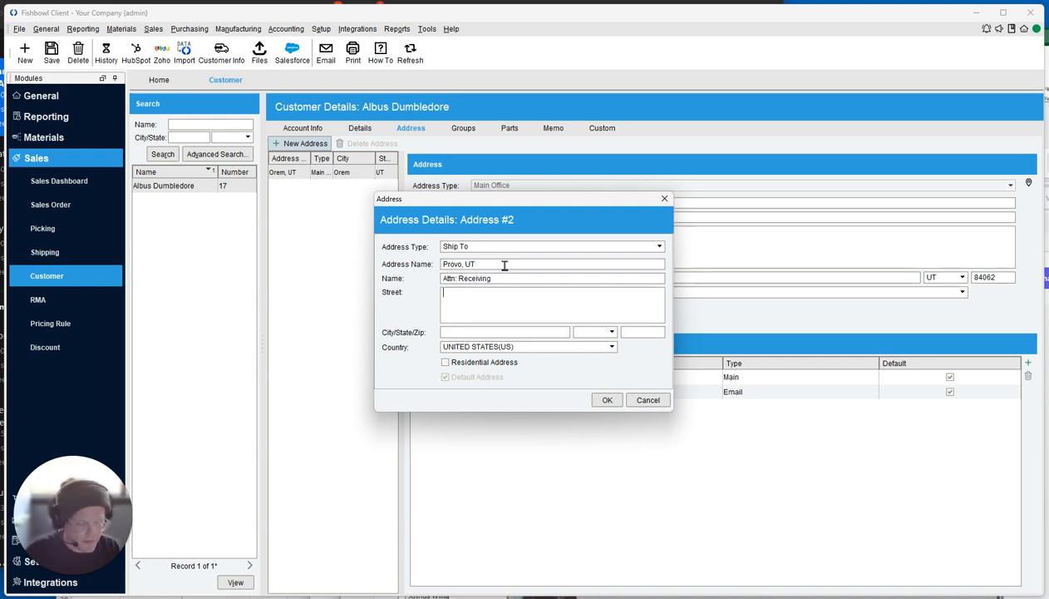
text(5678)
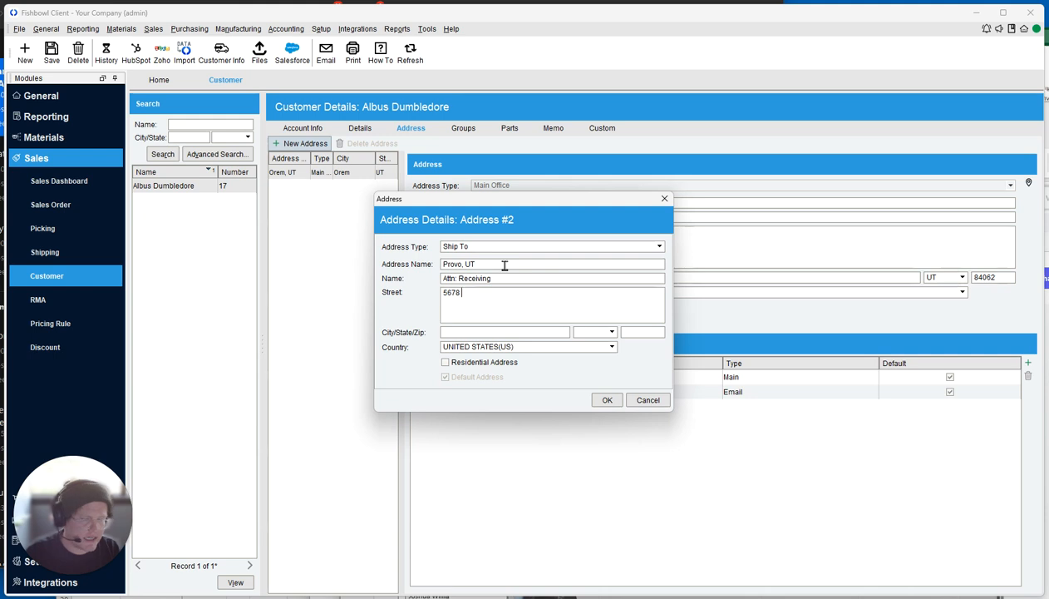
text( Wayfind)
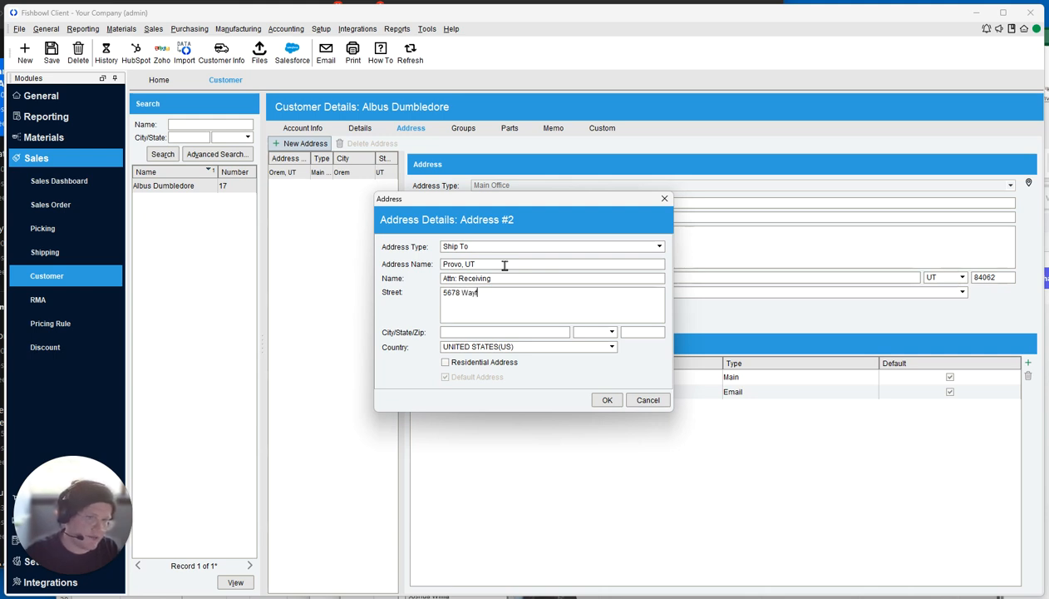
text(er Road)
key(Tab)
text(Provo)
key(Tab)
text(UT)
key(Tab)
text(84062)
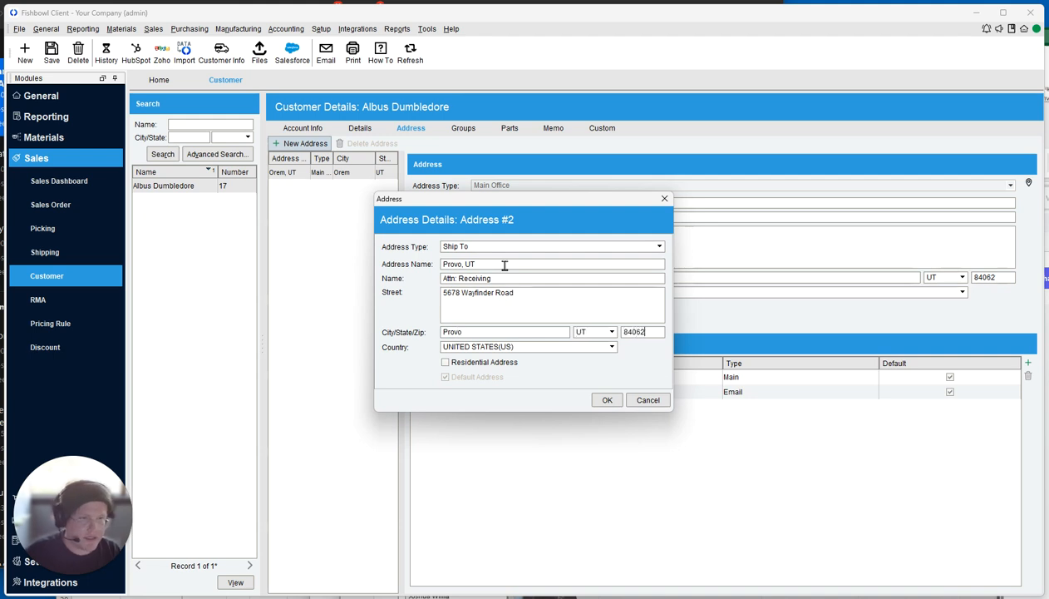
click(605, 399)
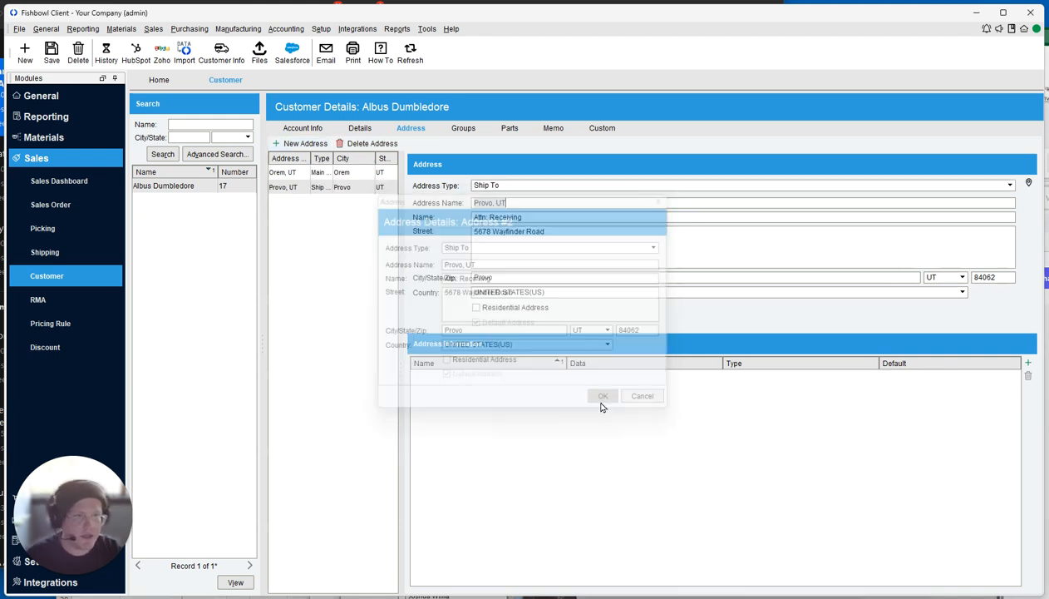
Compare the main and new ship-to addresses, ending on the ship-to address.
click(286, 187)
click(291, 175)
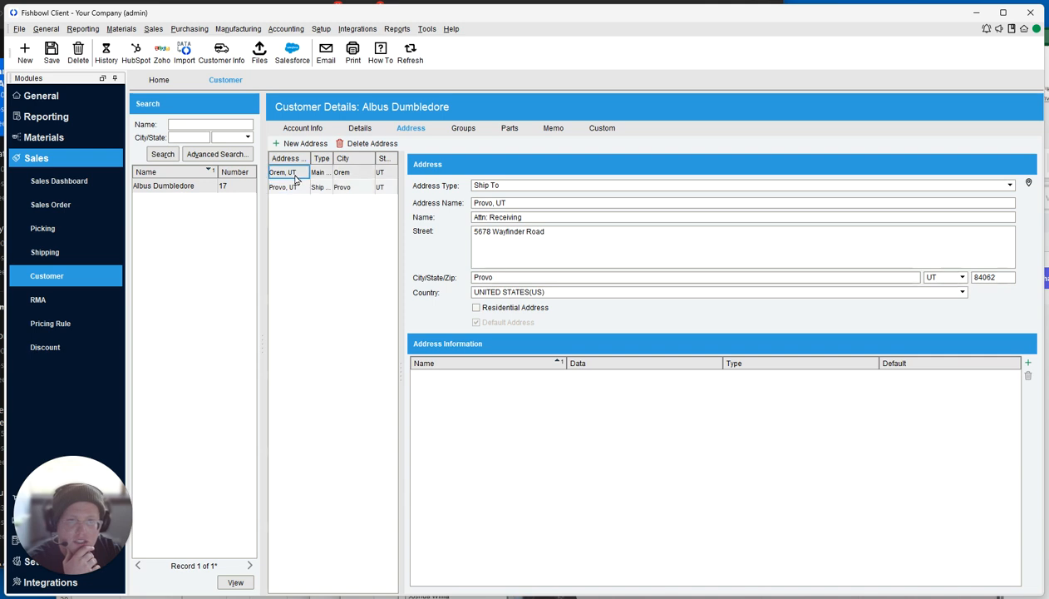
click(293, 189)
click(292, 175)
click(292, 188)
click(295, 175)
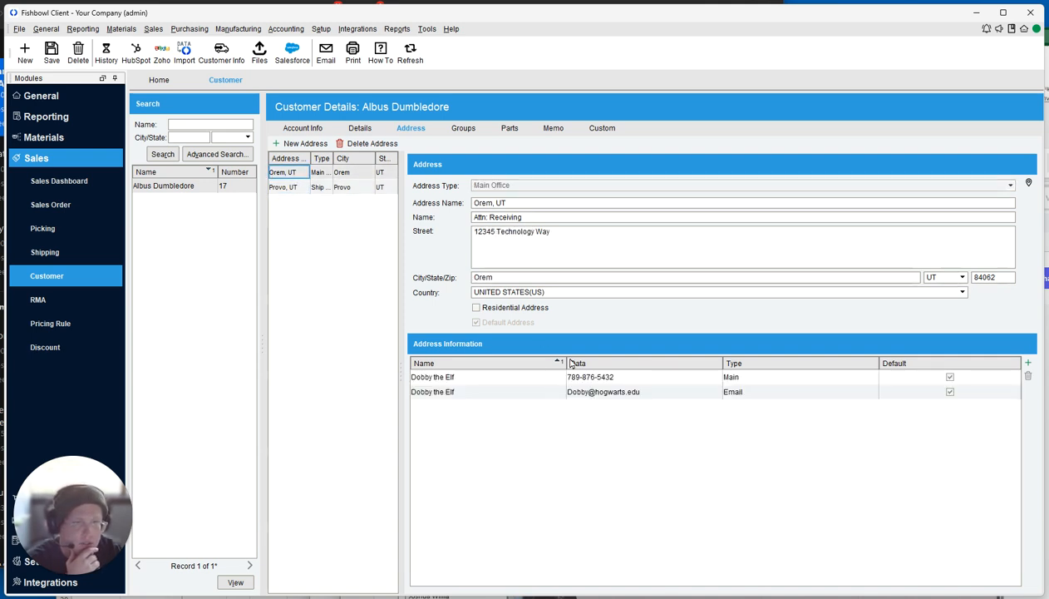
click(298, 187)
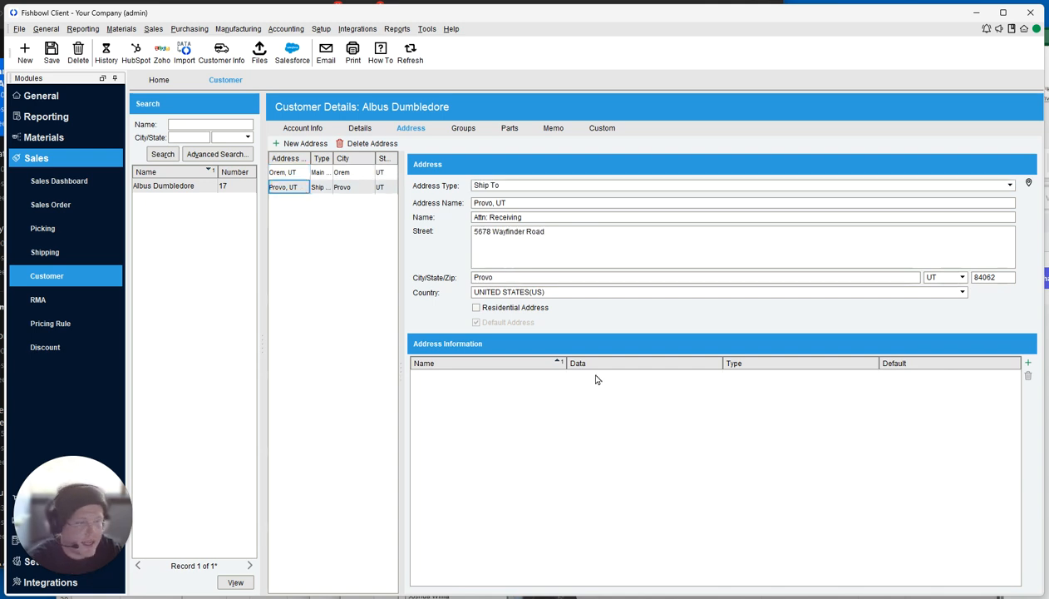
Add a default phone contact with the contact's name and number to the ship-to address.
click(1028, 363)
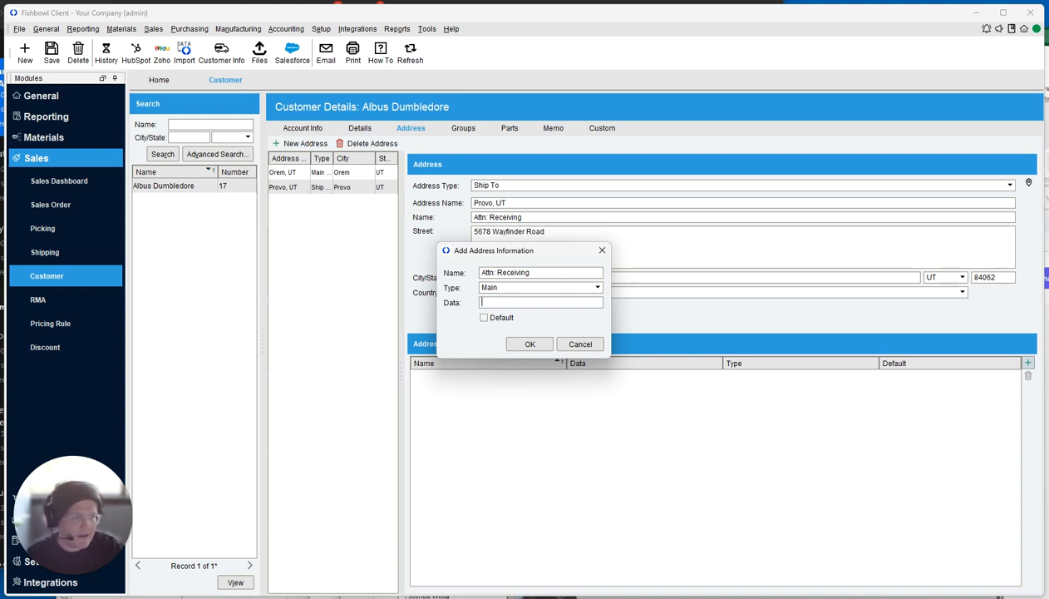
click(564, 278)
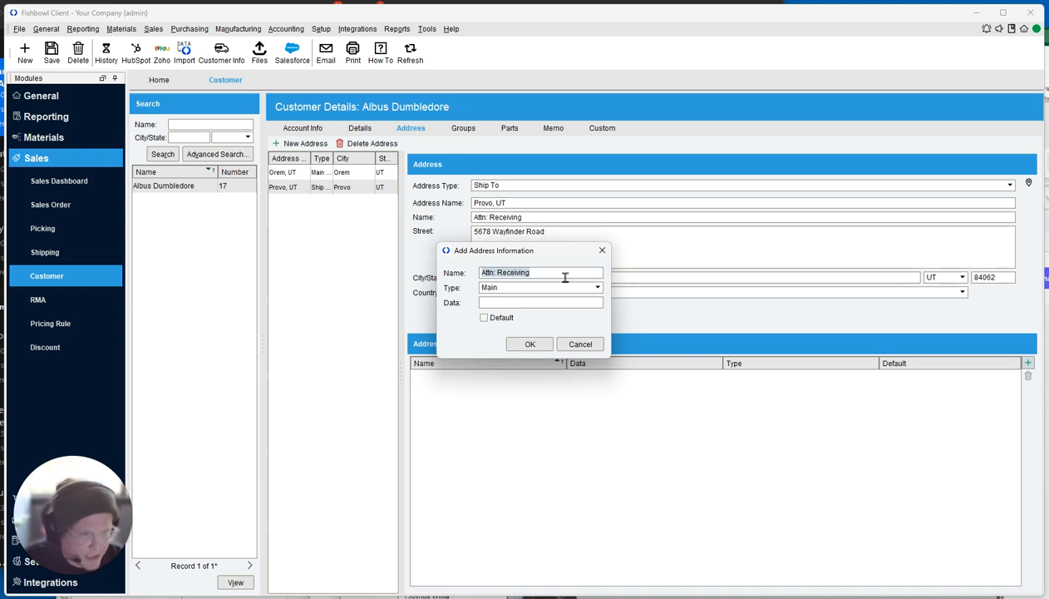
text(Fred)
key(Tab)
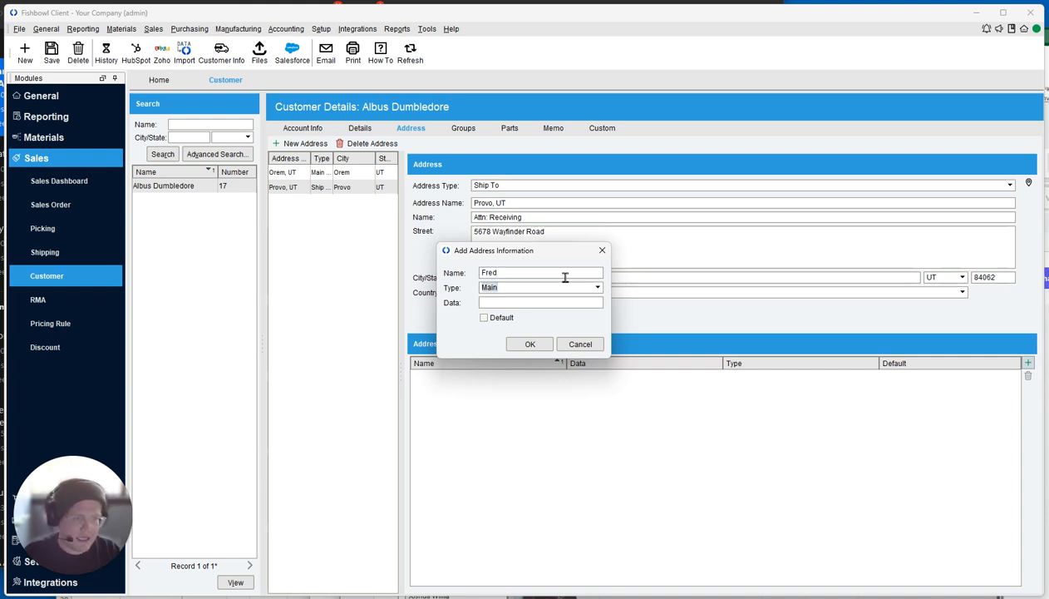
key(Tab)
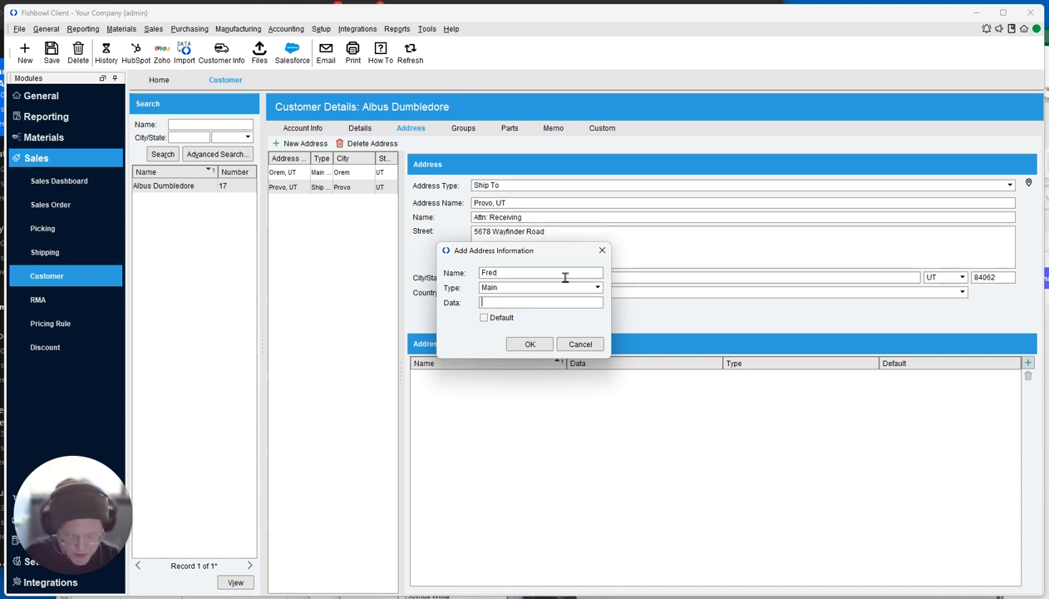
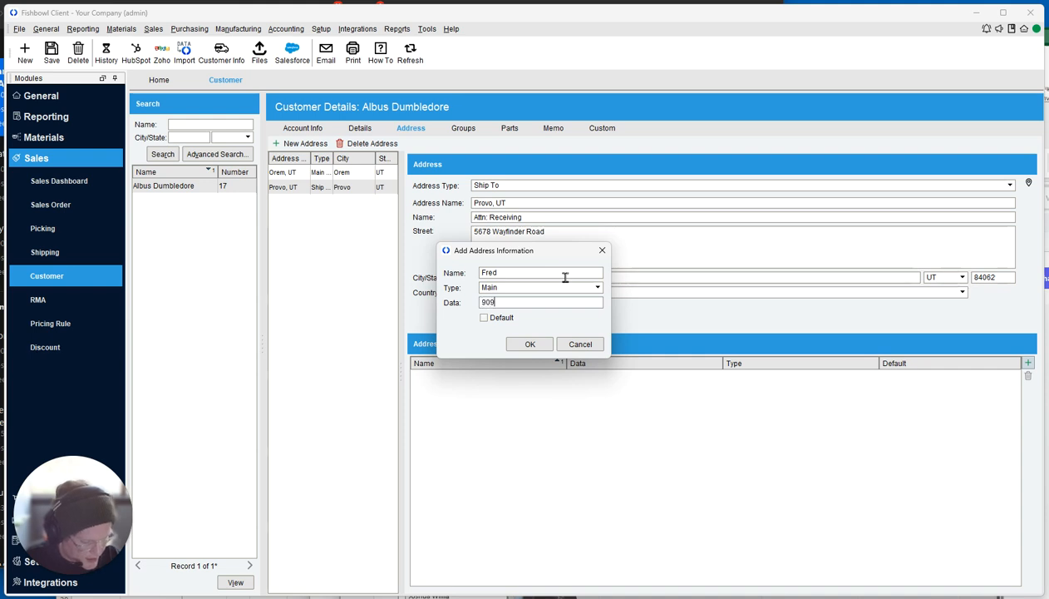
click(484, 317)
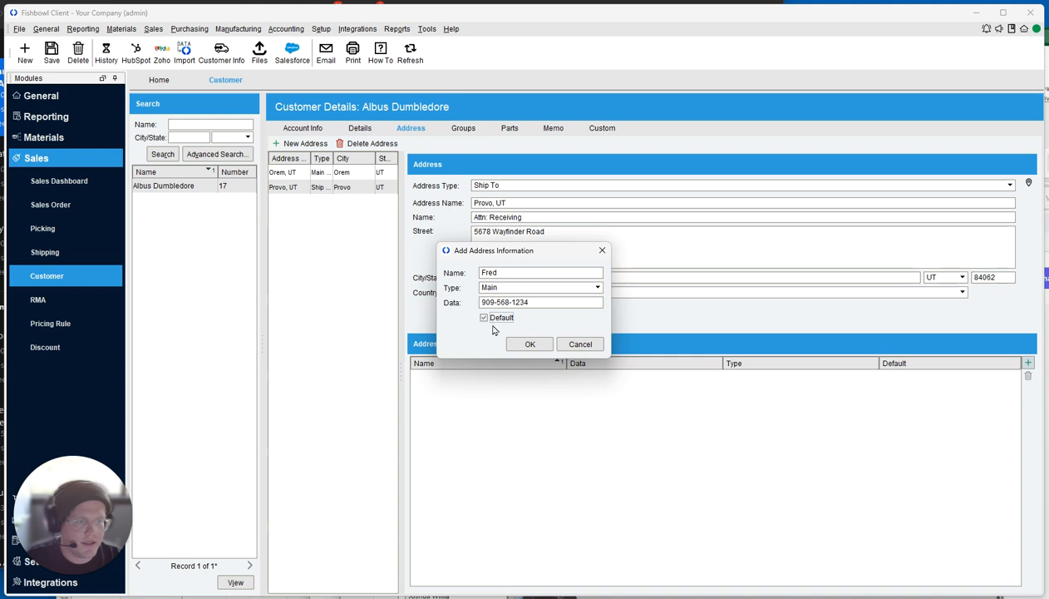
click(529, 343)
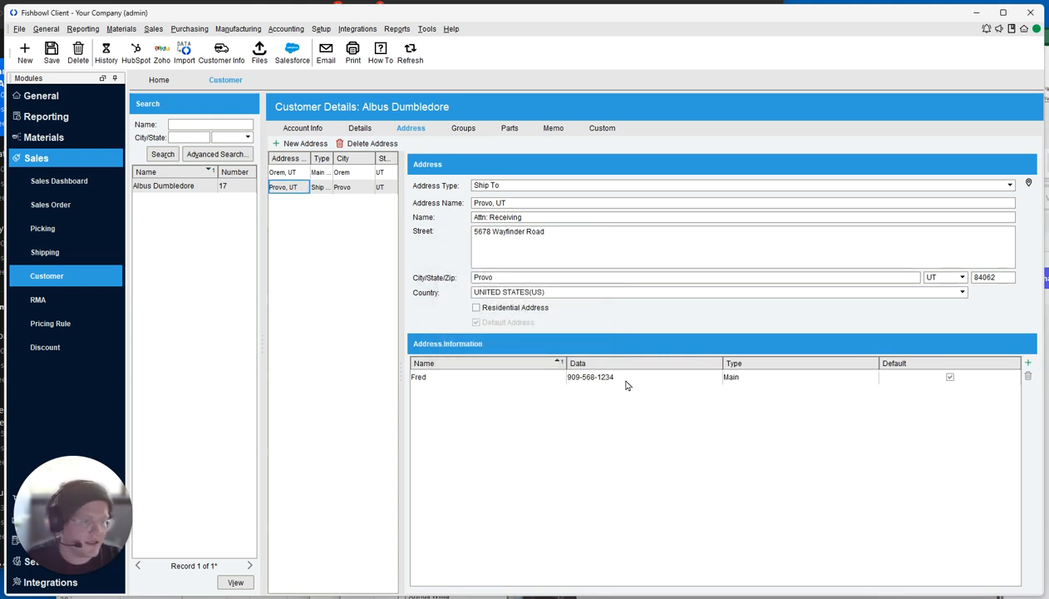
Add an Email contact with the contact's name and e-mail address to the ship-to address.
click(1029, 364)
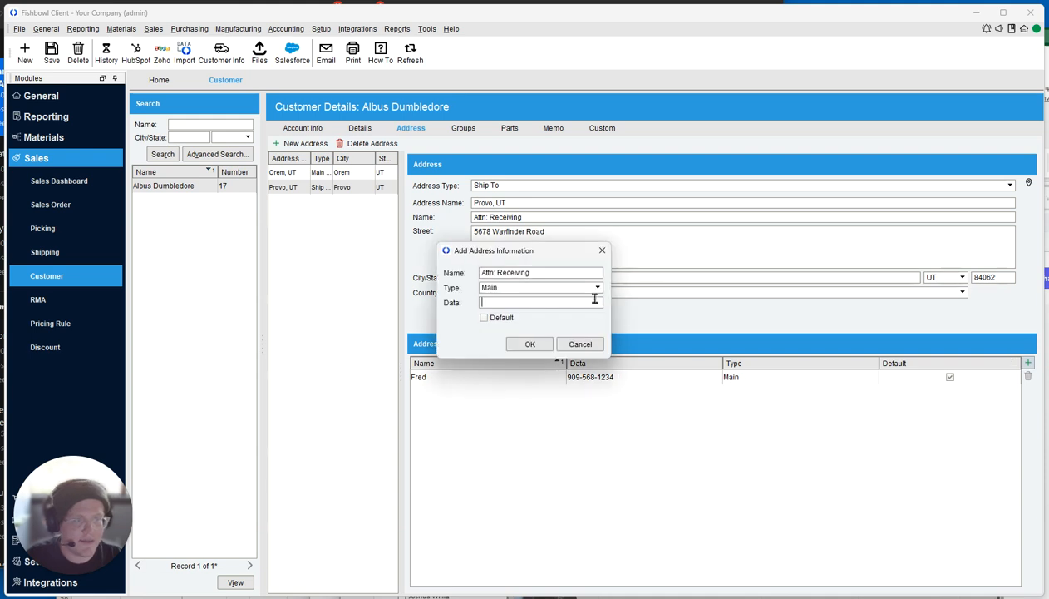
click(556, 287)
click(498, 388)
click(515, 303)
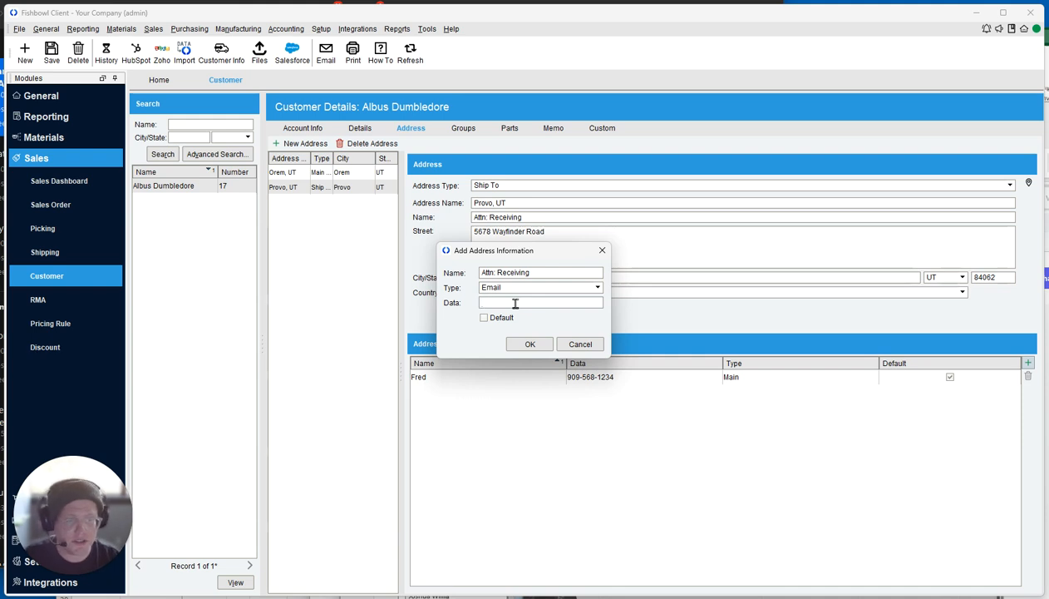
key(shift+Tab)
key(shift+Tab)
text(Fred)
key(Tab)
key(Tab)
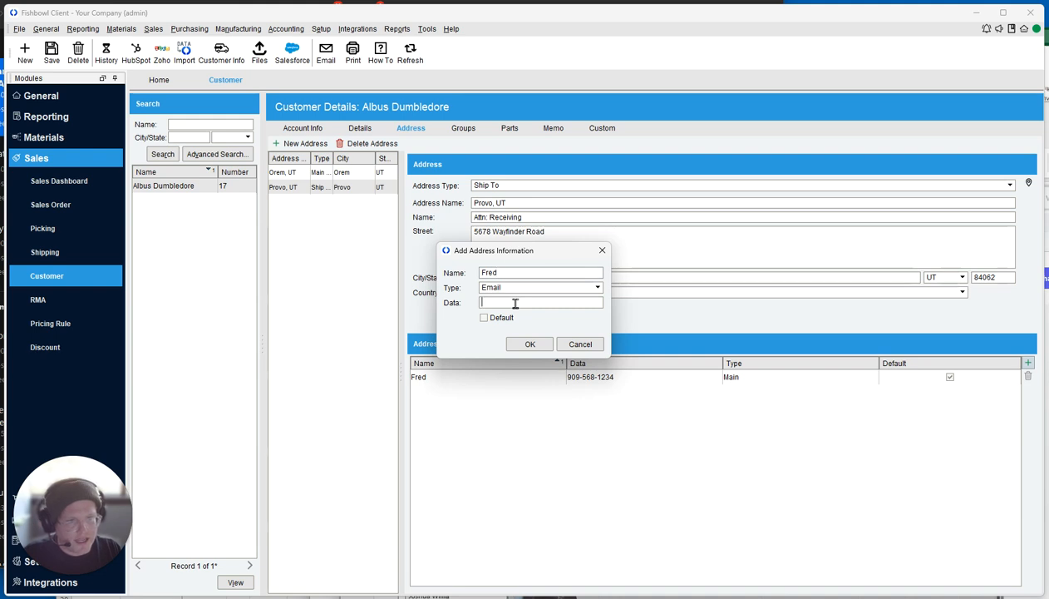
text(Fred@)
key(BackSpace)
text(.@)
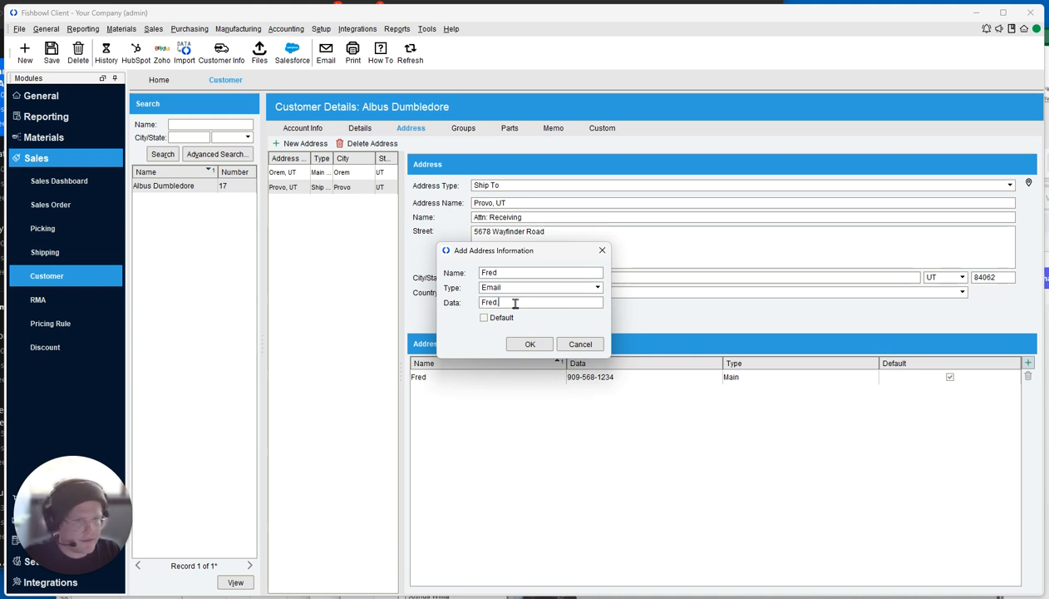
key(BackSpace)
text(w)
key(BackSpace)
text(W@fbg)
text(warts.edu)
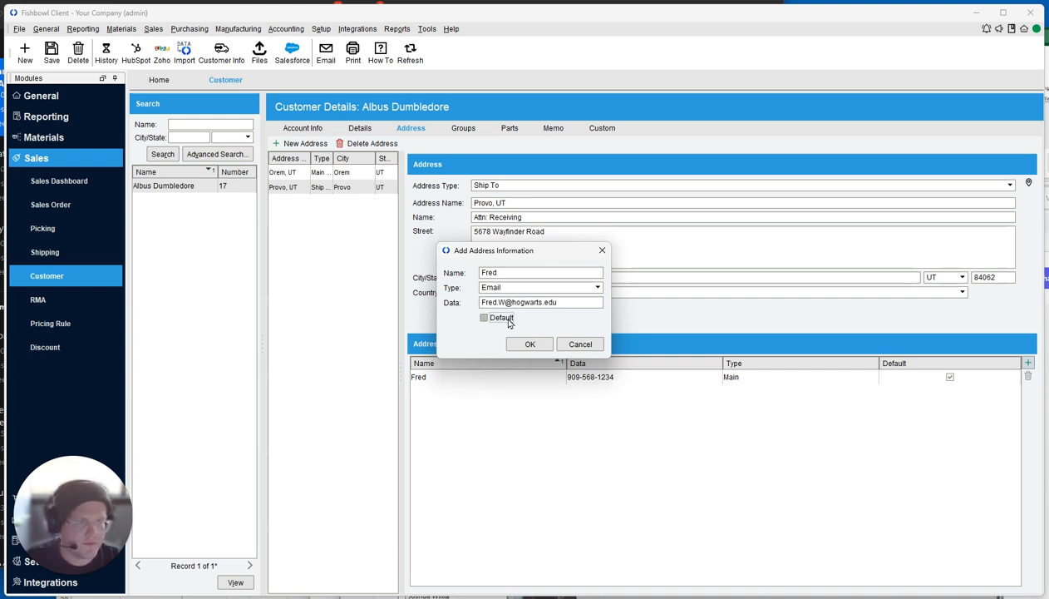
click(529, 343)
Save the customer, check both addresses' contacts, and widen the Address Name column.
click(48, 55)
click(284, 175)
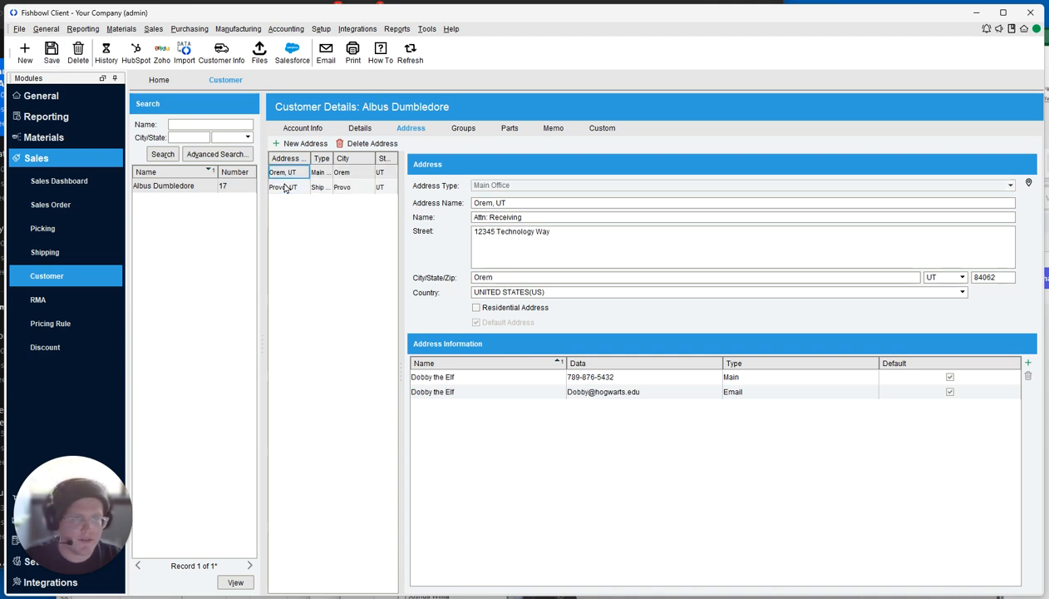
click(286, 187)
click(284, 173)
click(285, 187)
click(285, 173)
click(286, 188)
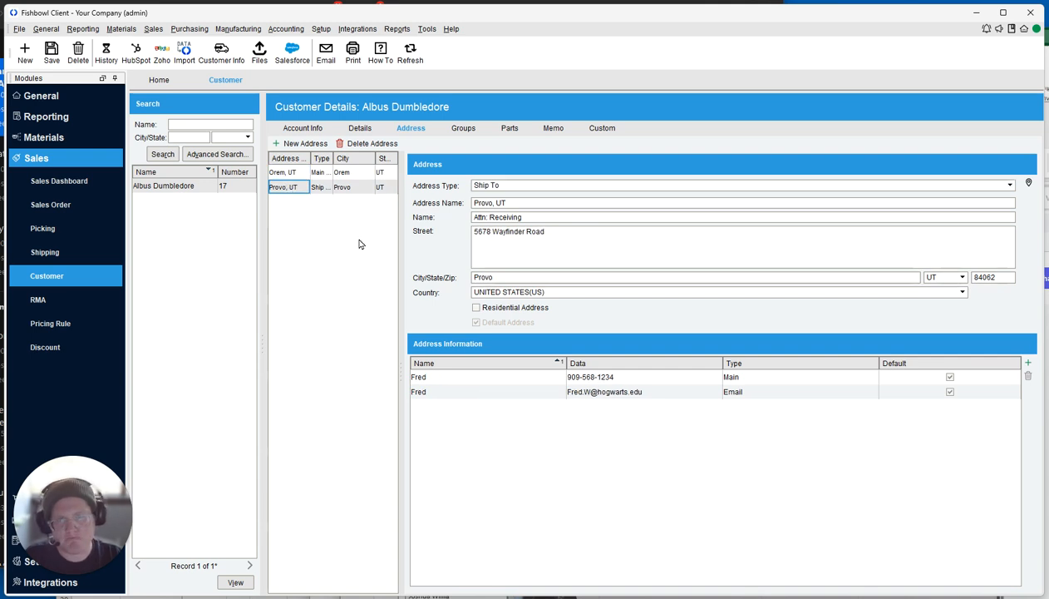
click(532, 202)
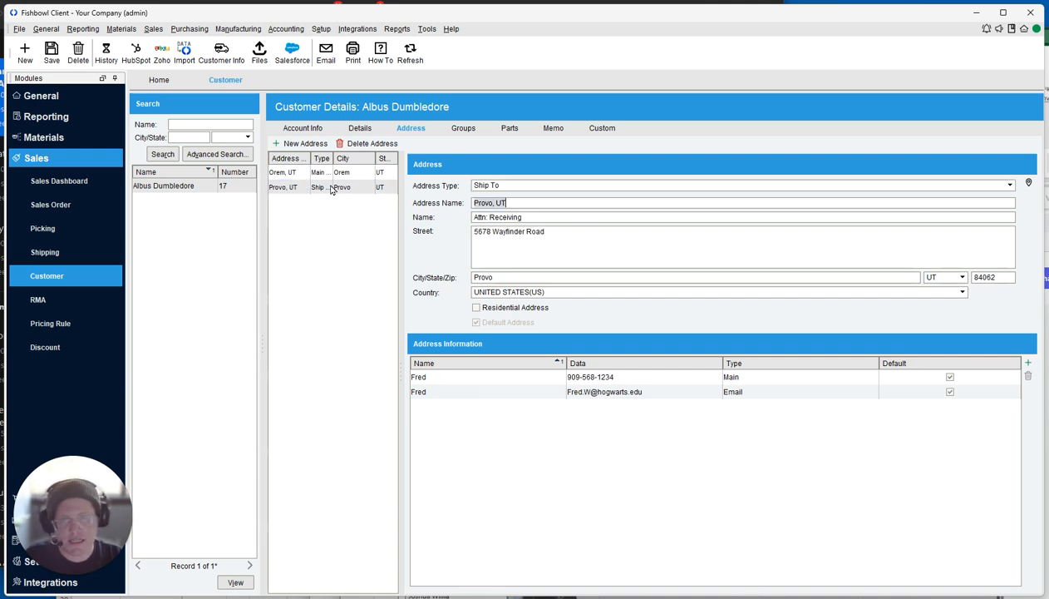
drag(310, 158, 336, 158)
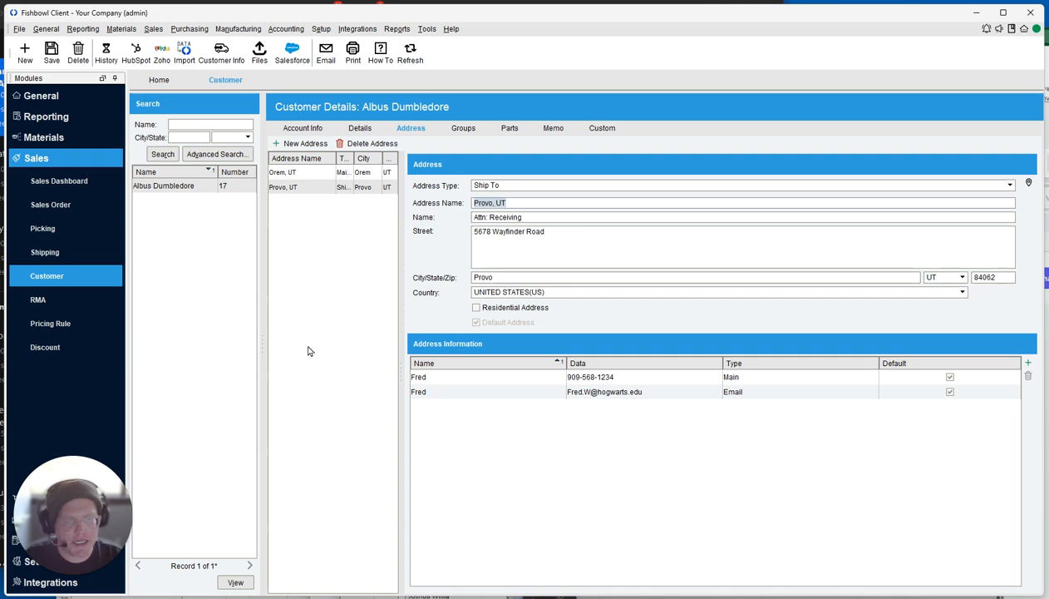
Start a new sales order for the customer.
click(52, 205)
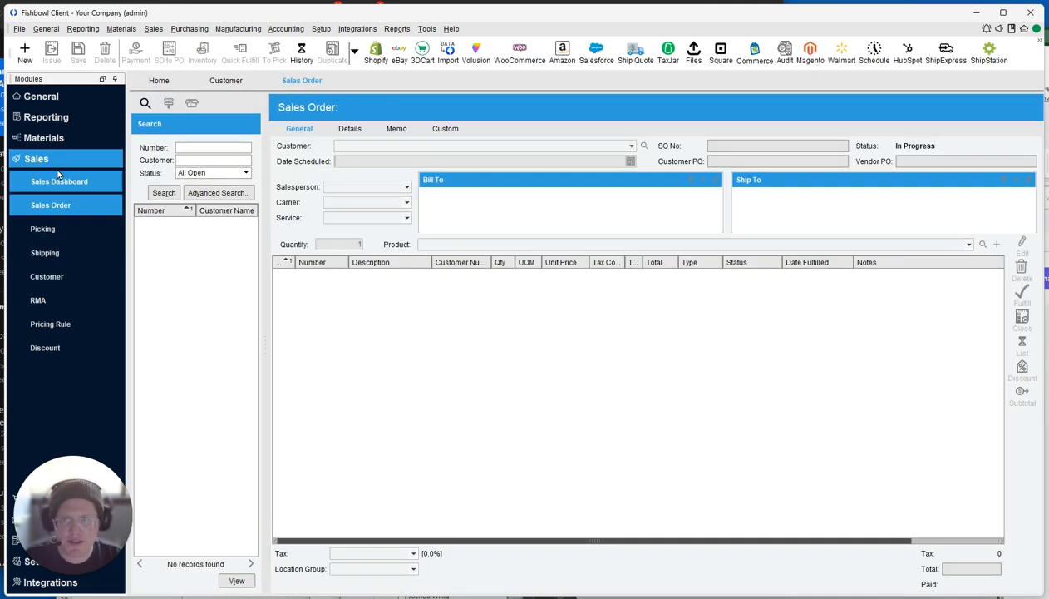
click(25, 52)
click(445, 146)
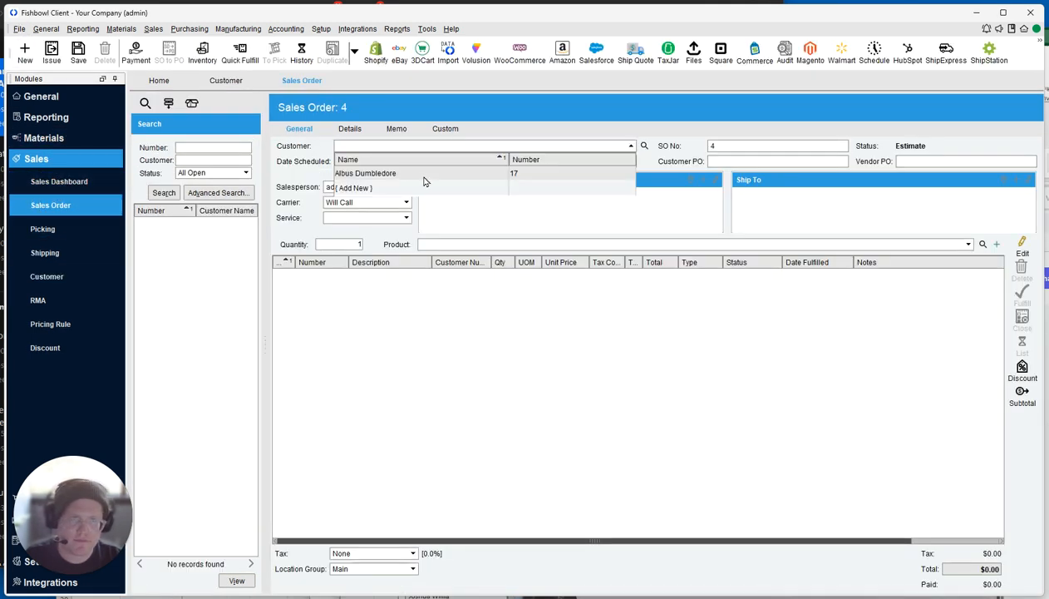
click(424, 173)
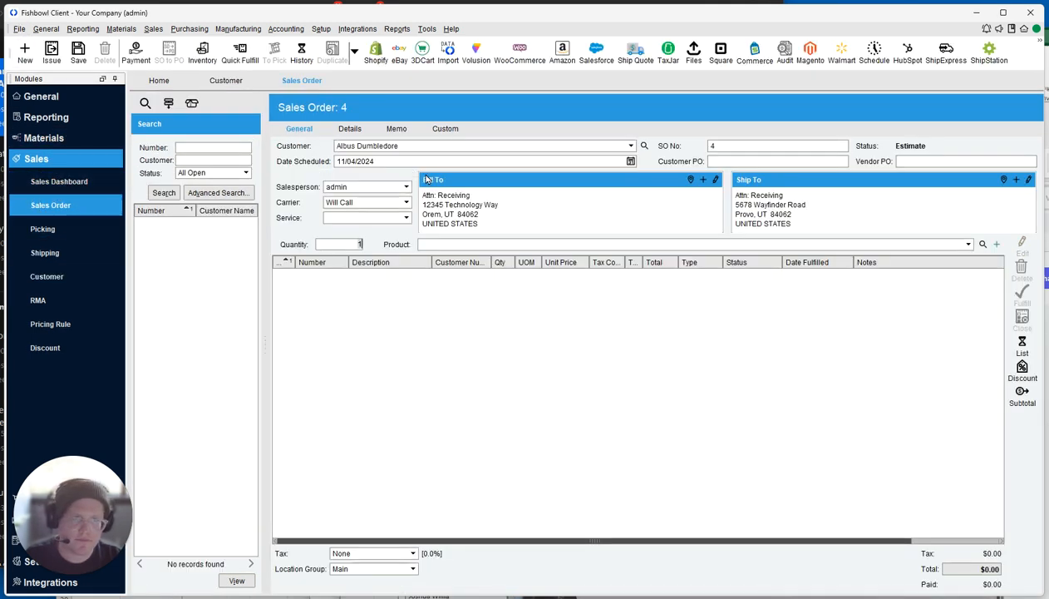
Keep the ship-to address as the order's destination and return to the customer's details.
click(1029, 180)
click(880, 138)
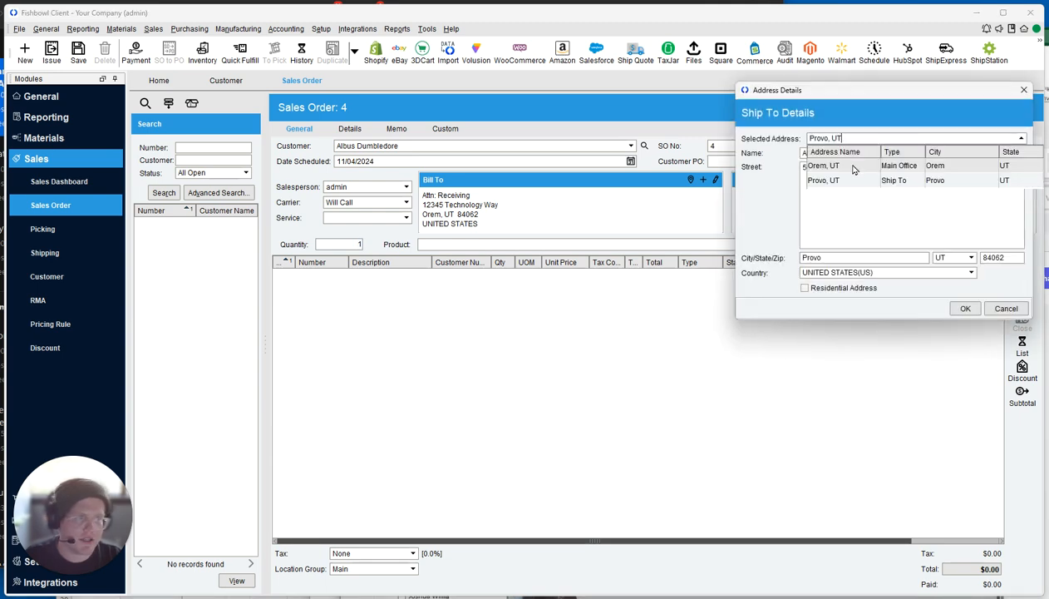
click(1002, 313)
click(1003, 313)
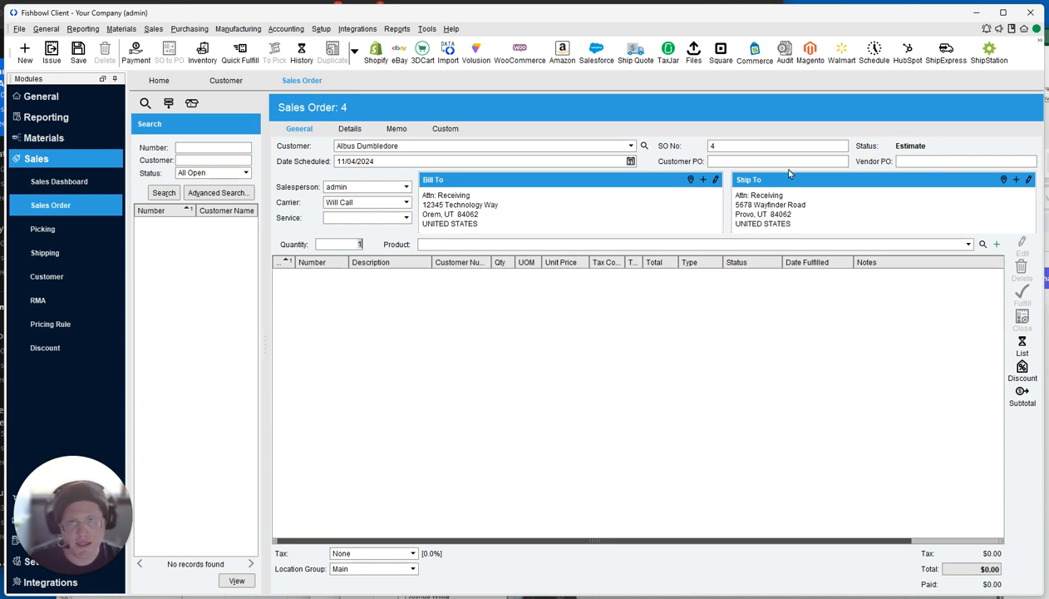
click(213, 86)
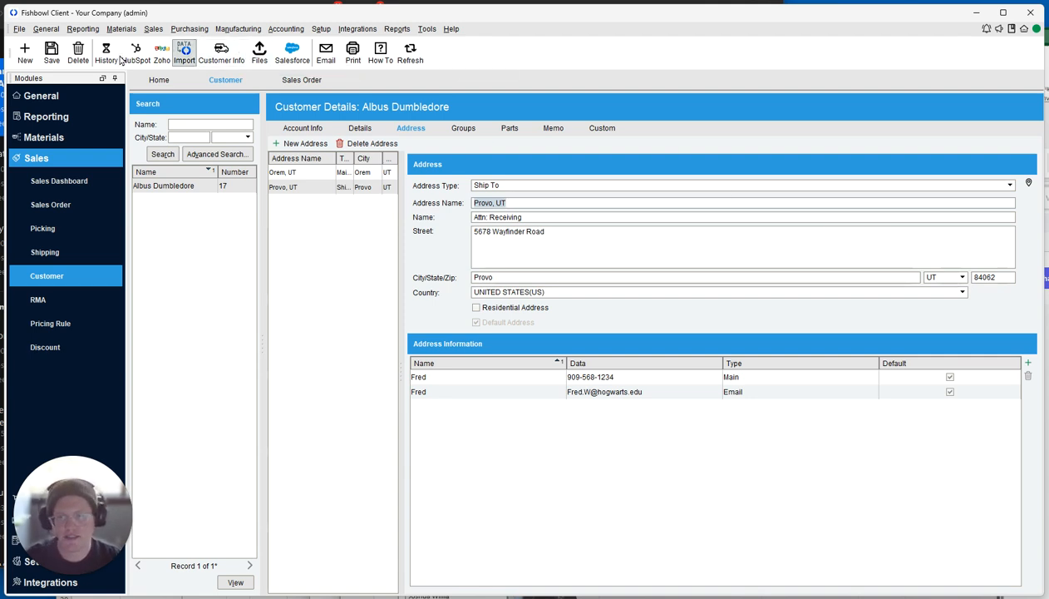
Start a Customers data export and advance past the data preparation step.
click(19, 29)
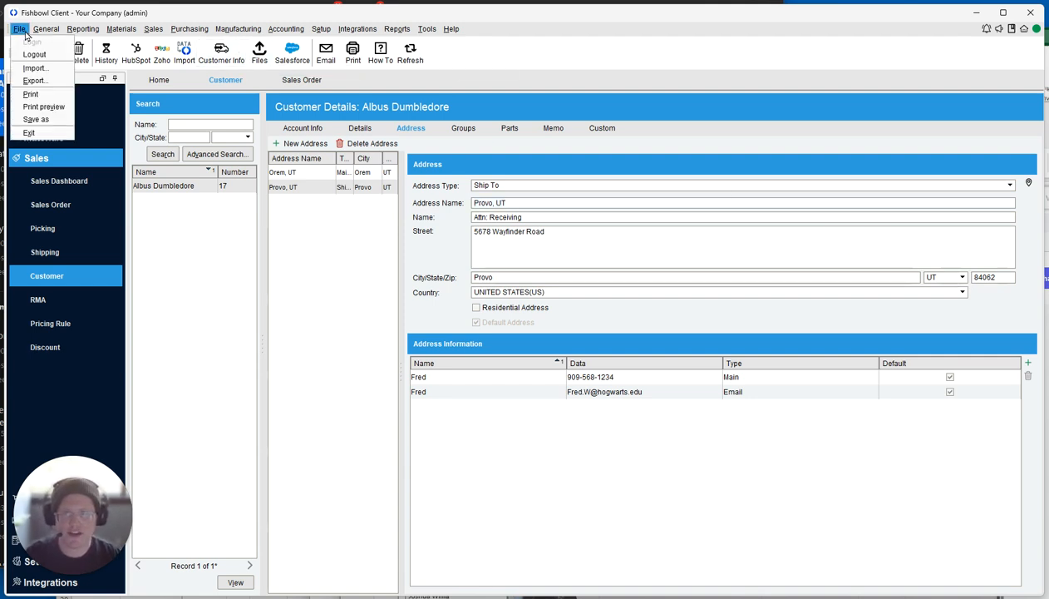
click(71, 82)
text(customer)
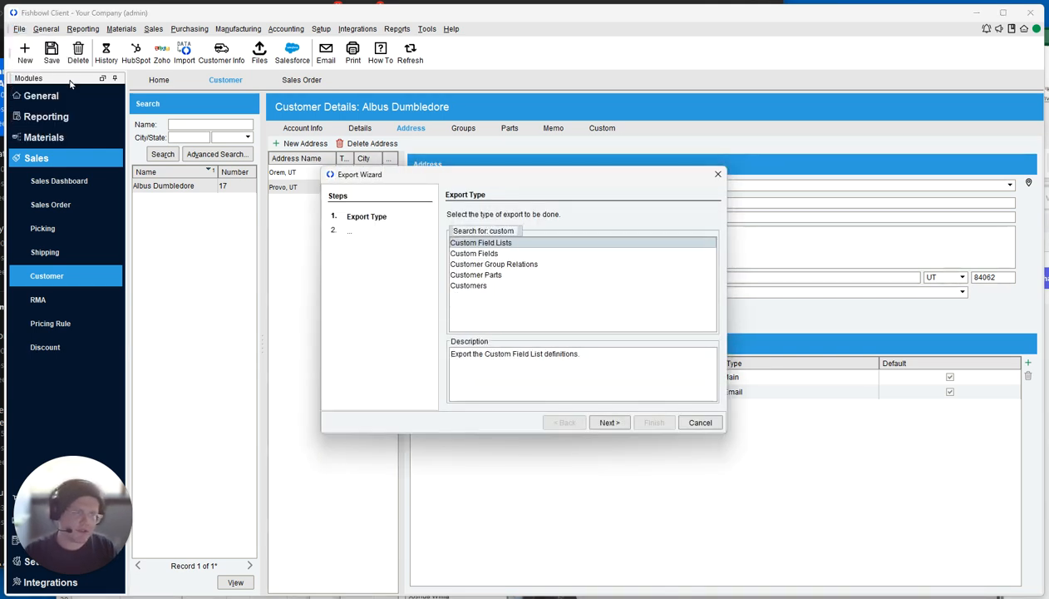
key(Down)
key(Down)
key(Return)
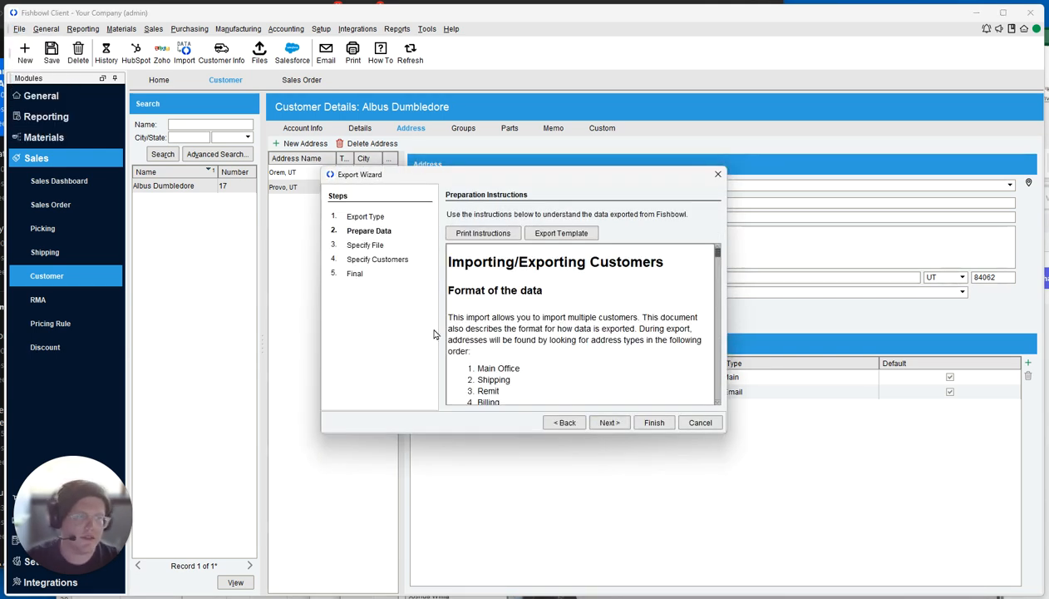
scroll(604, 356, down, 10)
scroll(606, 355, down, 10)
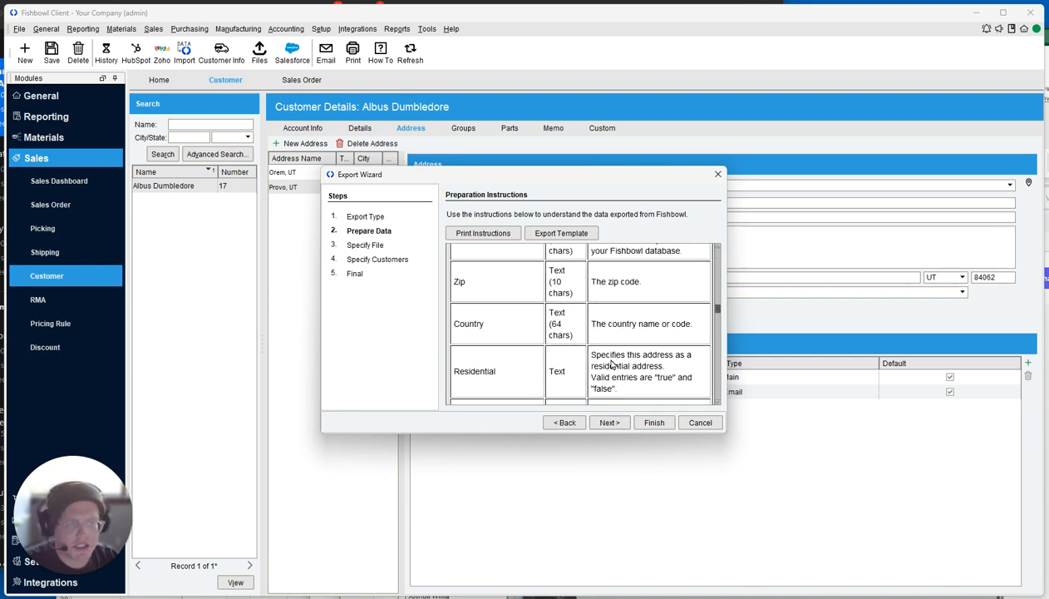
click(609, 424)
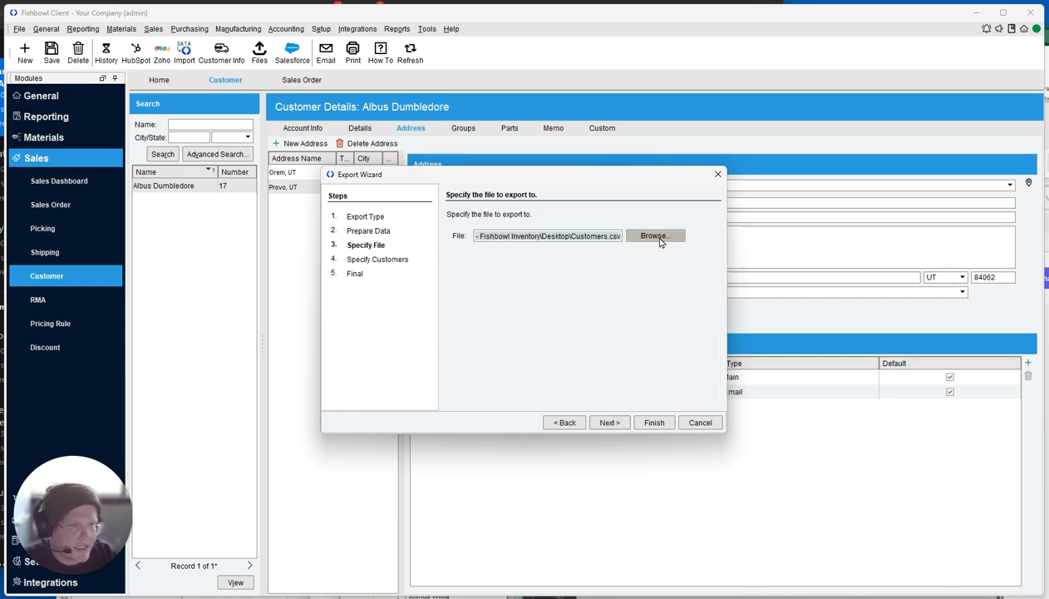
Export all customers to Customers.csv, retrying after a file-in-use error, and open the file.
click(646, 235)
click(666, 239)
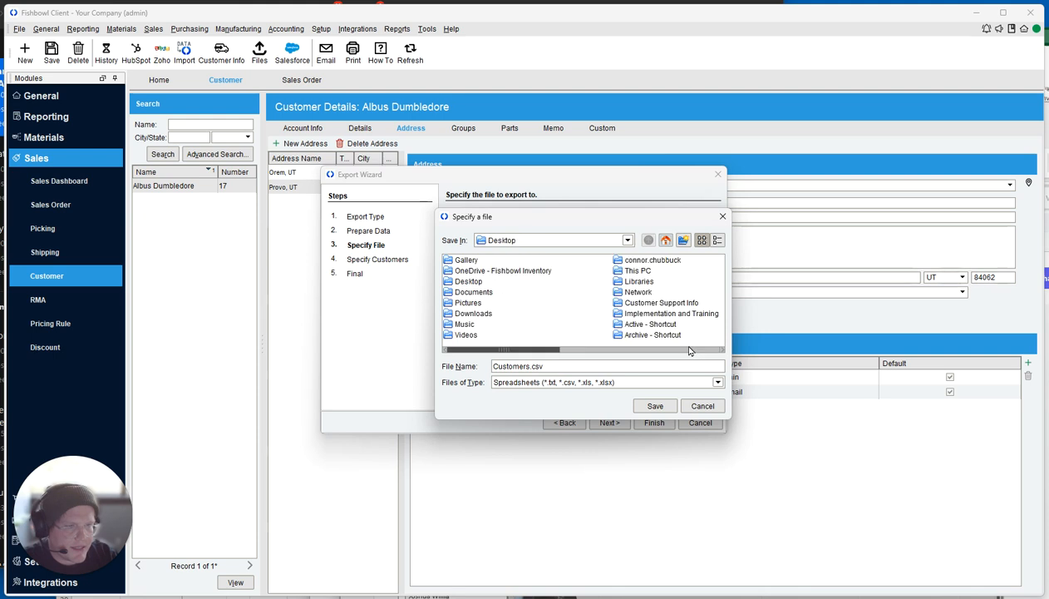
click(655, 405)
click(654, 422)
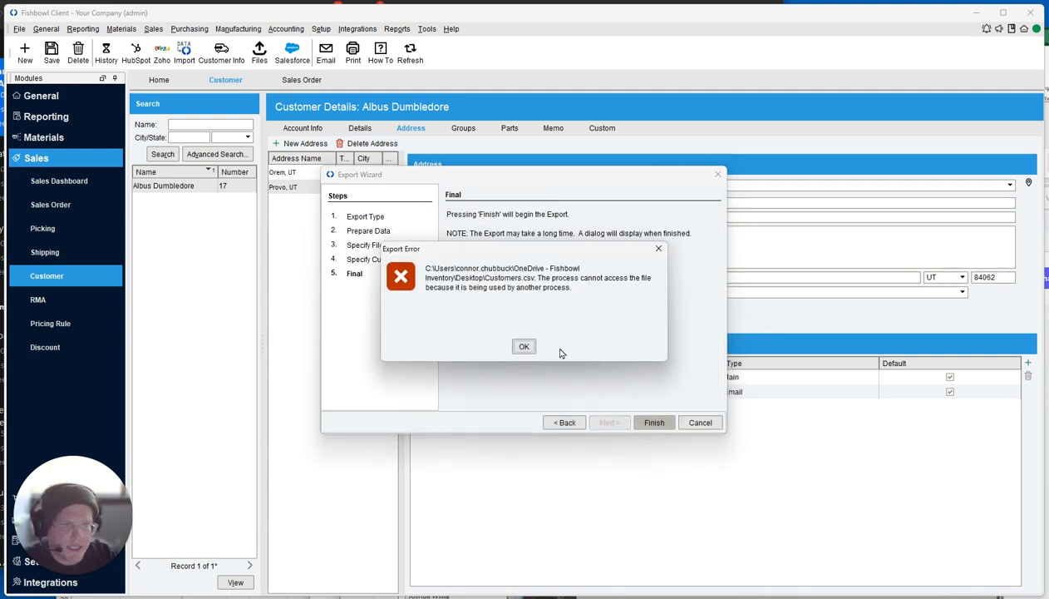
click(525, 347)
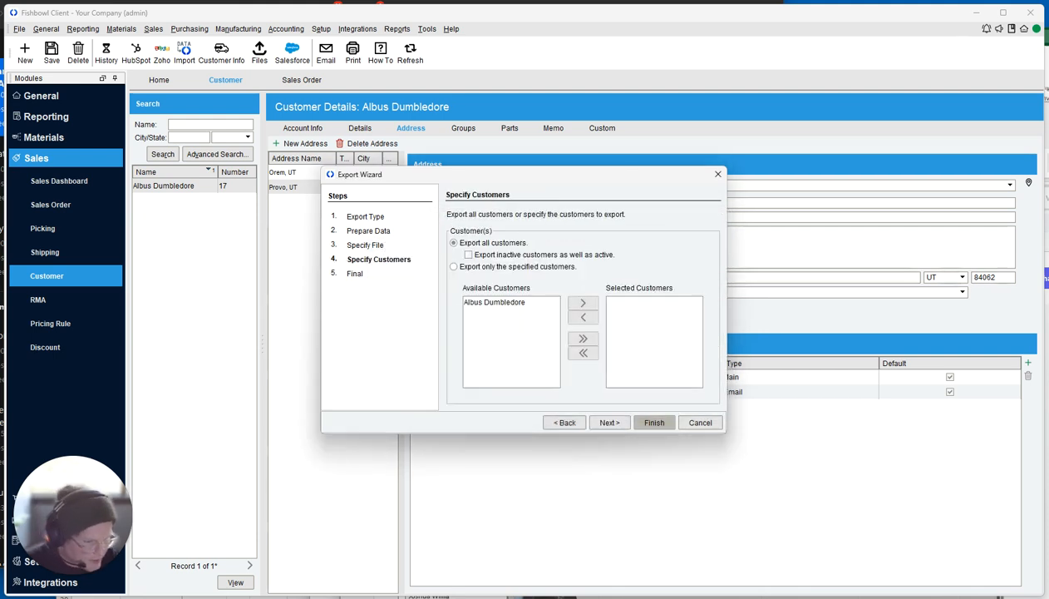
click(653, 424)
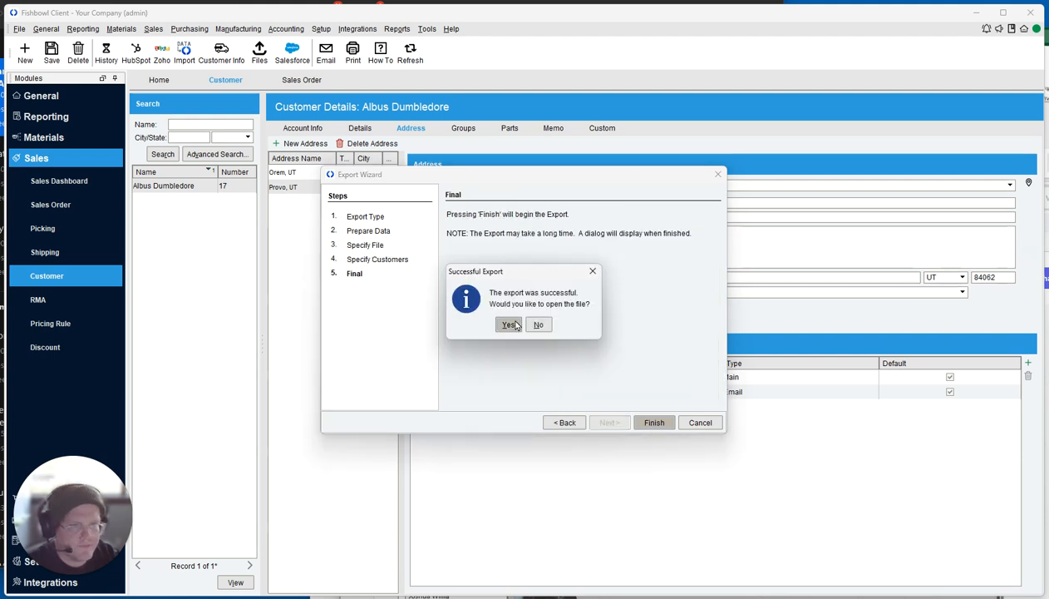
click(504, 322)
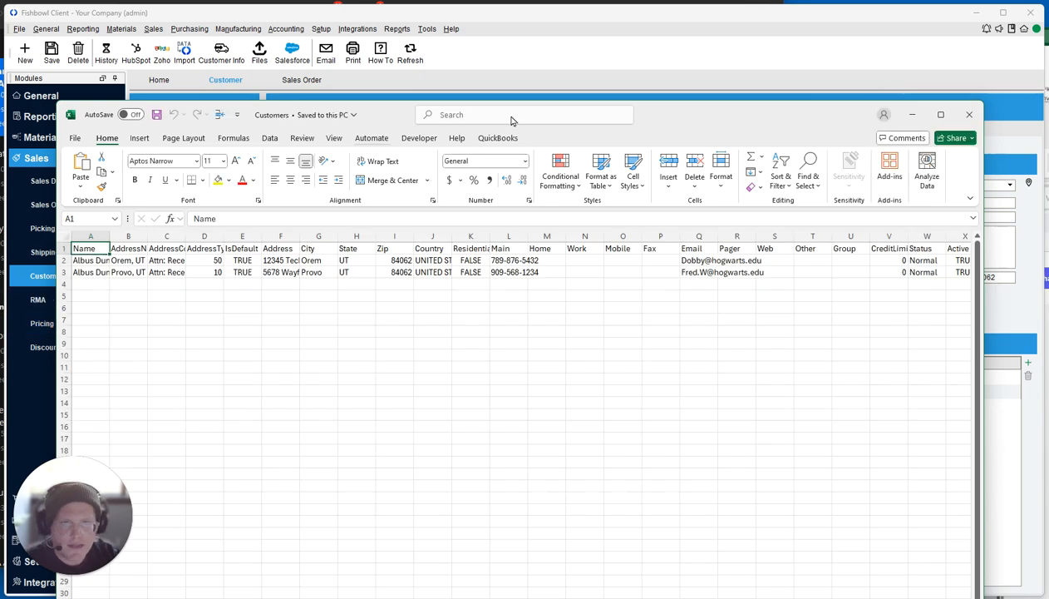
AutoFit every column of the Customers sheet, then reselect the customer in Fishbowl.
drag(404, 119, 358, 22)
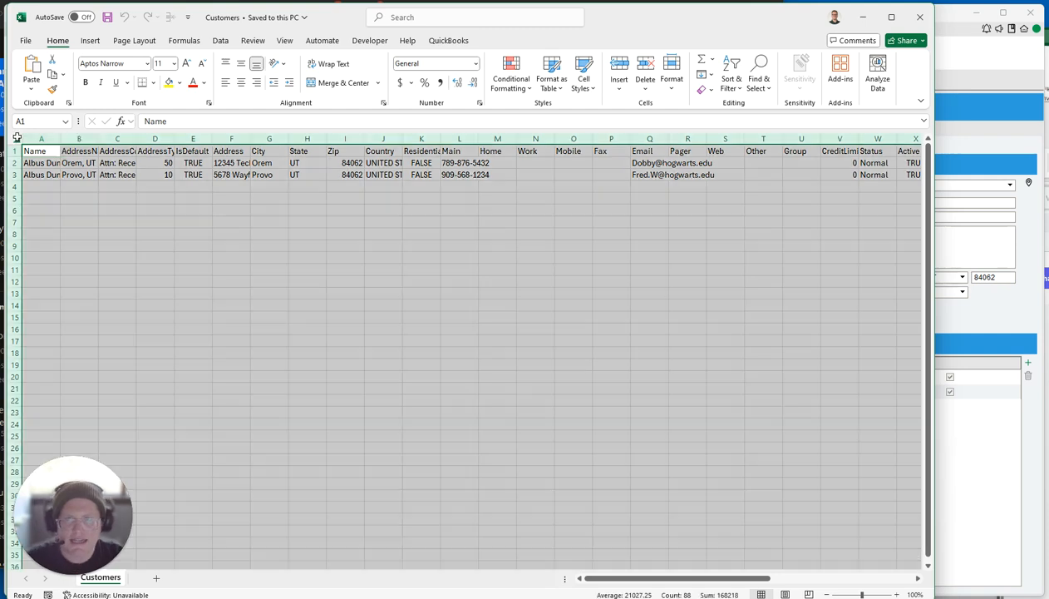
click(12, 138)
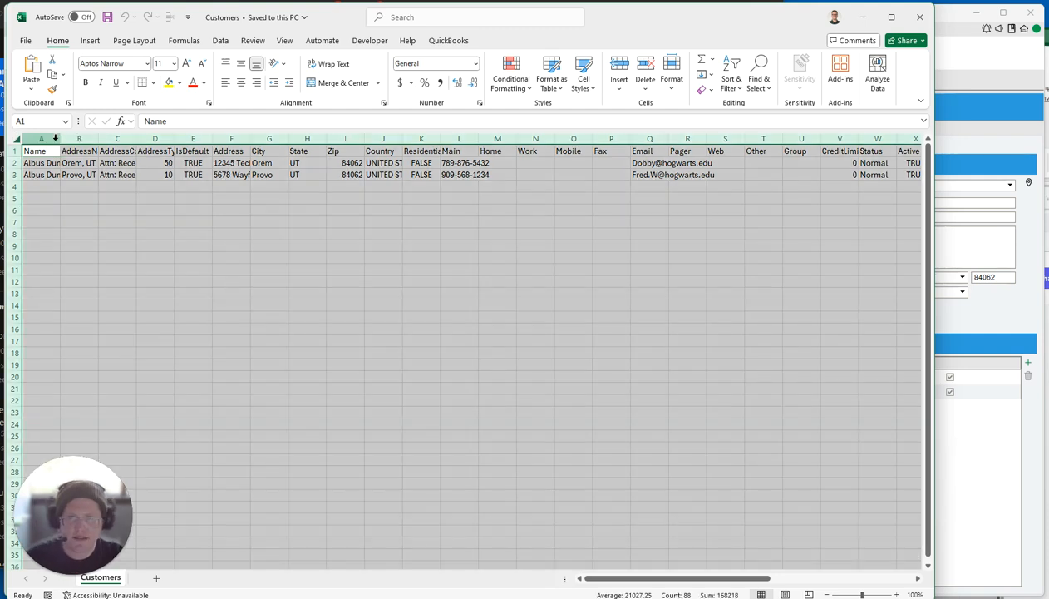
double_click(60, 139)
click(58, 139)
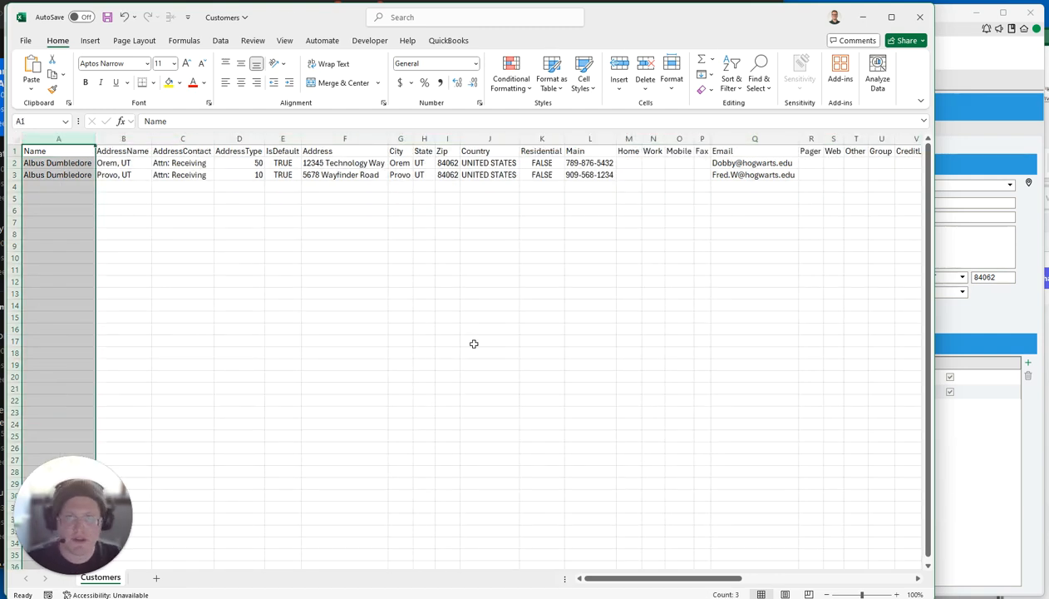
click(999, 348)
click(194, 188)
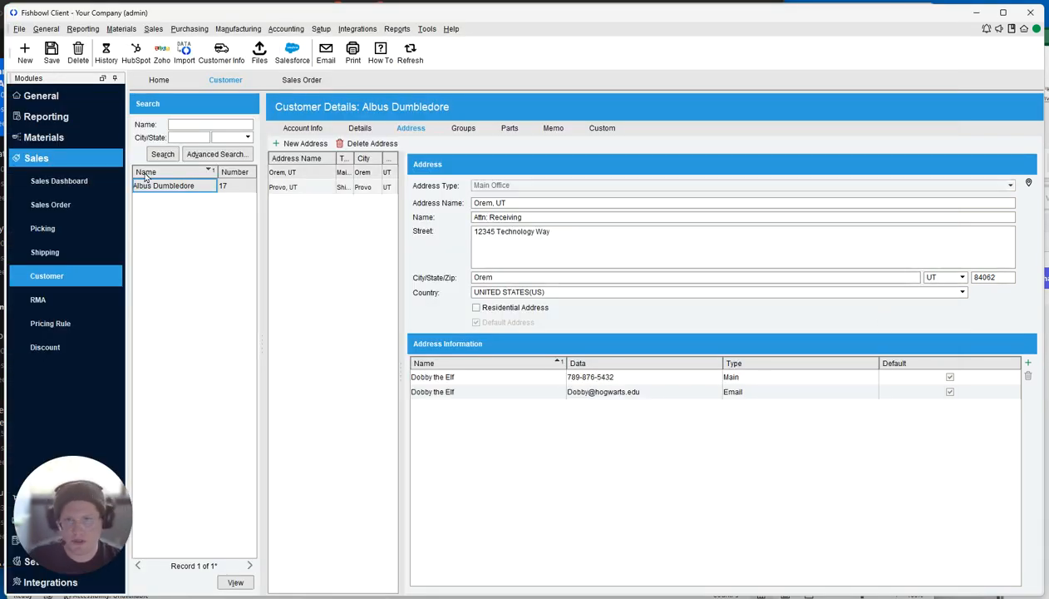
Enter the customer's name in cell A4 of the Customers sheet.
key(alt+Tab)
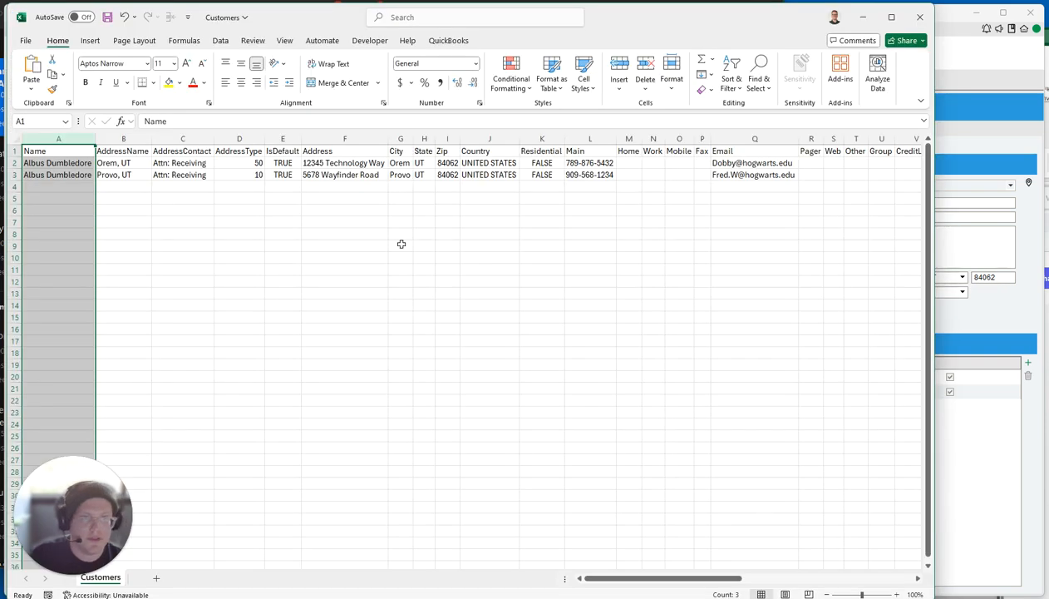
click(64, 186)
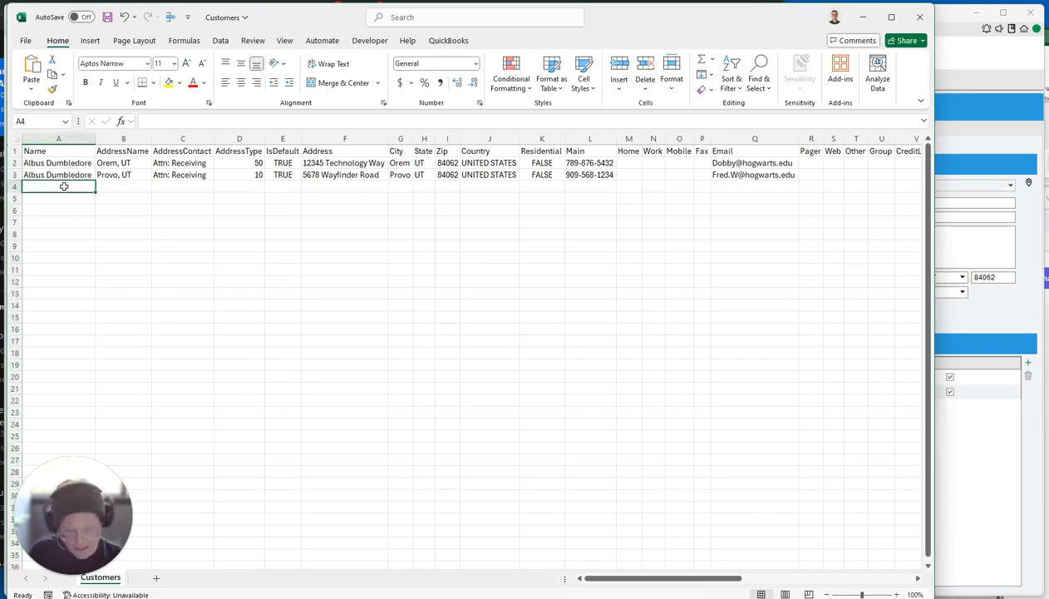
text(Harry Potter)
key(Tab)
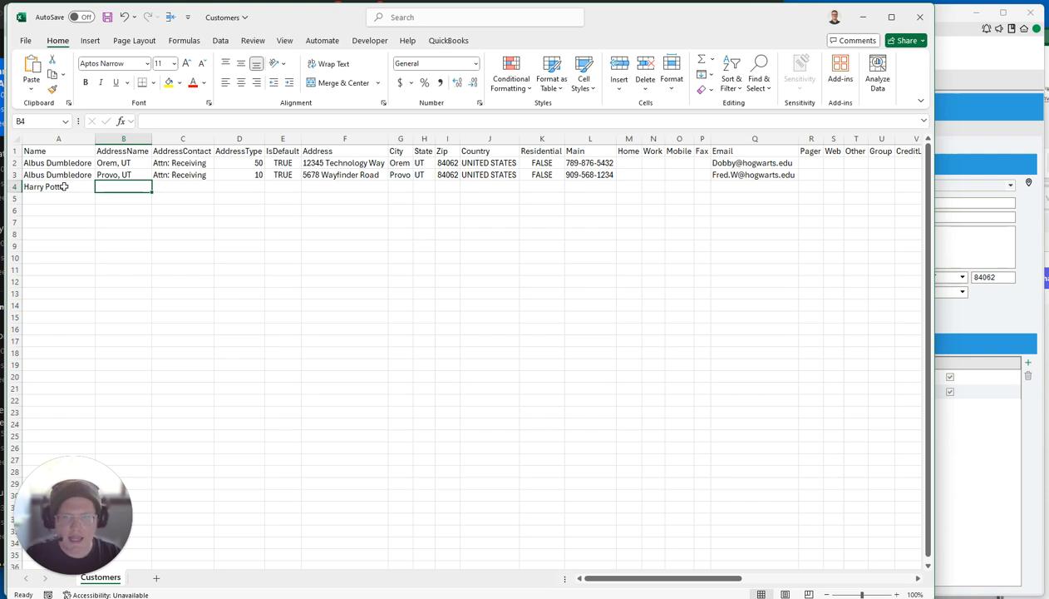
Set the address name in B4 to 'Pleasant Grove, UT'.
click(120, 138)
click(119, 183)
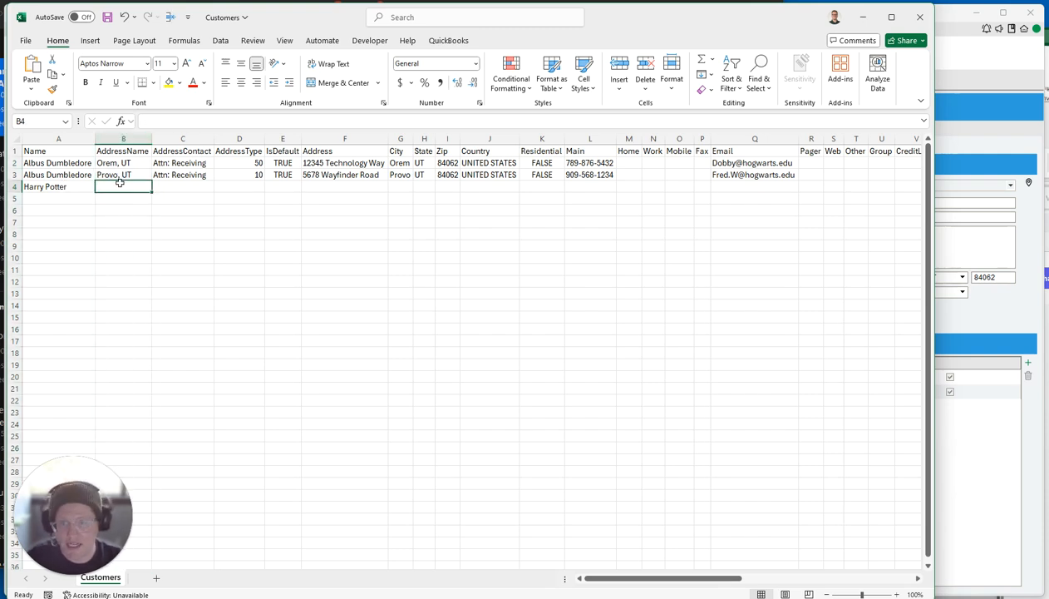
text(P)
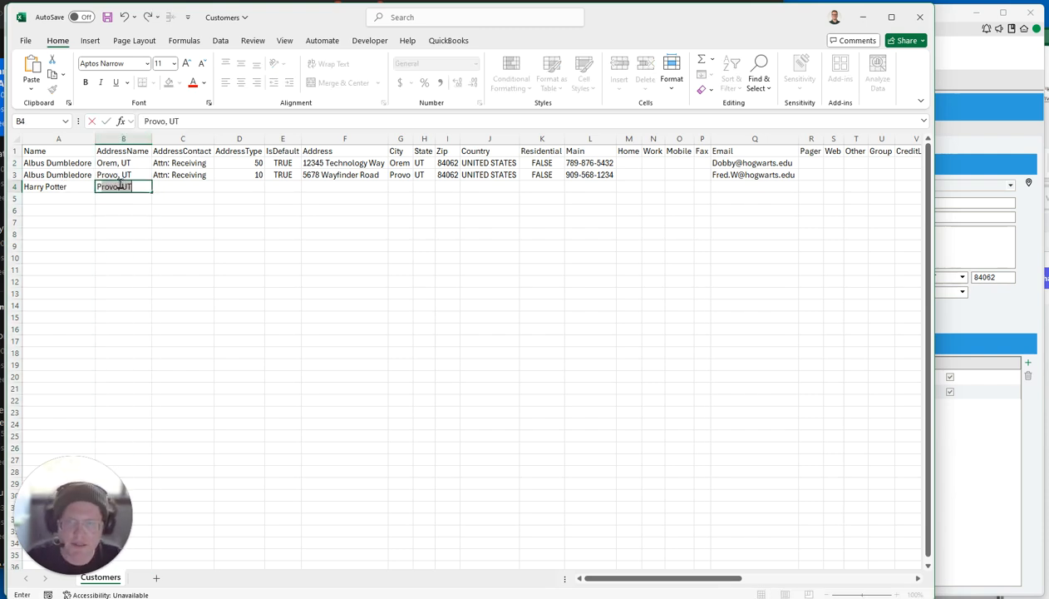
text(leasant Grove)
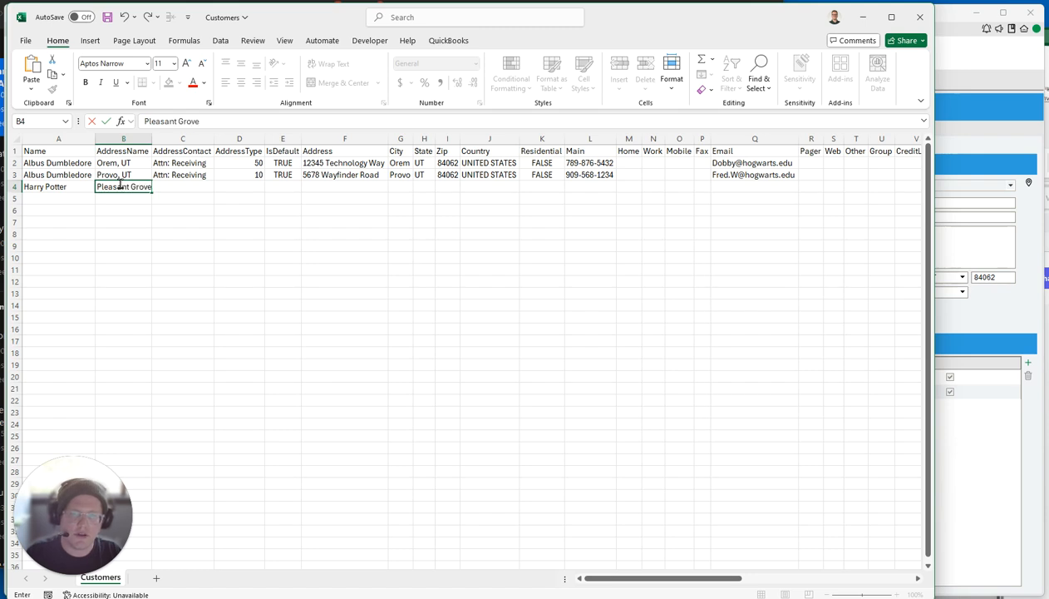
key(Tab)
click(120, 183)
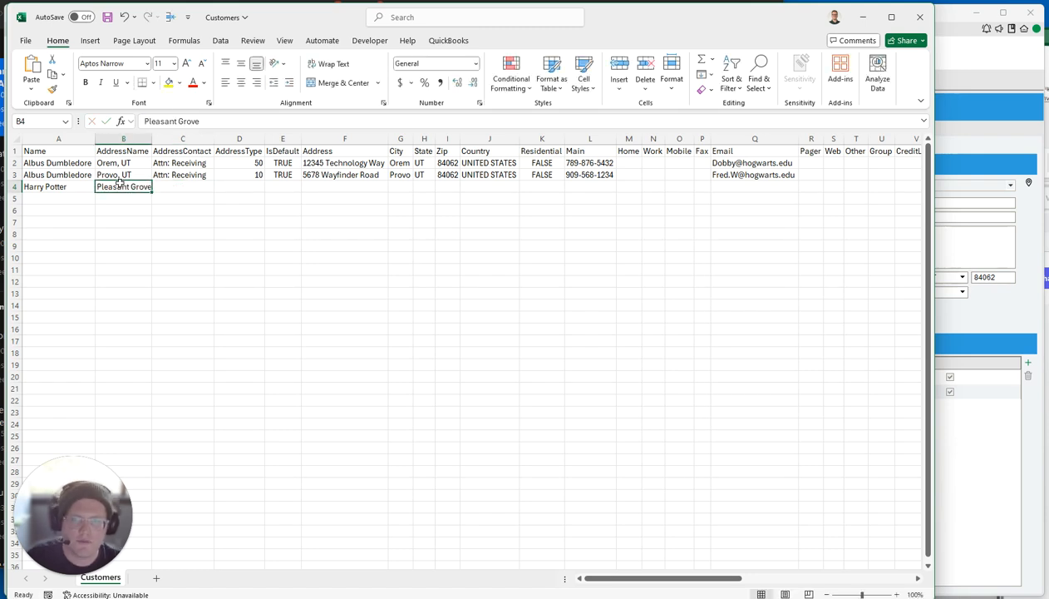
click(223, 122)
text(, UT)
key(Tab)
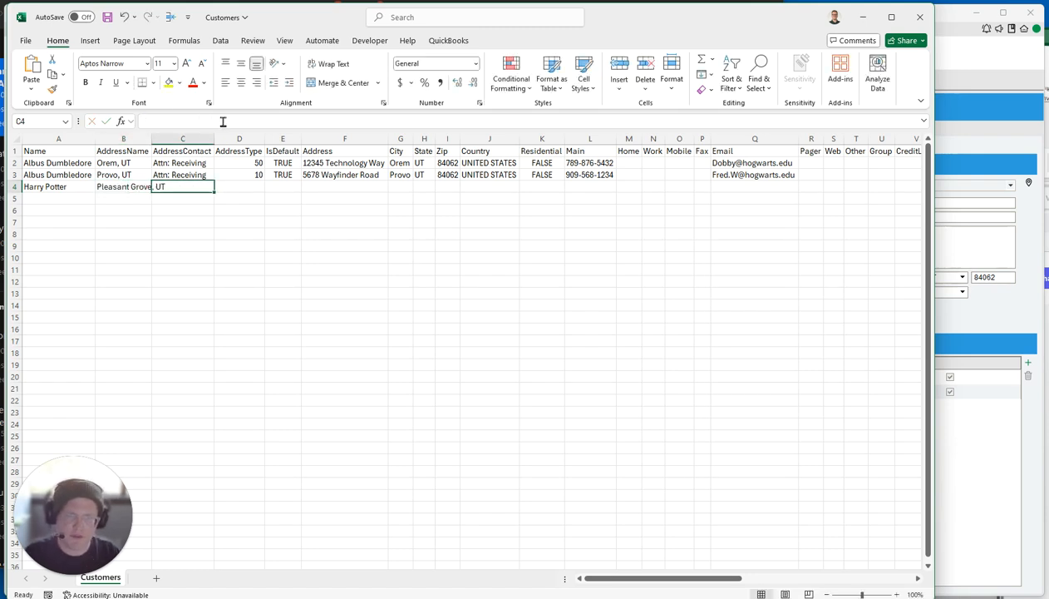
Enter the 'Attn:' contact line for the customer in C4.
text(Attn: )
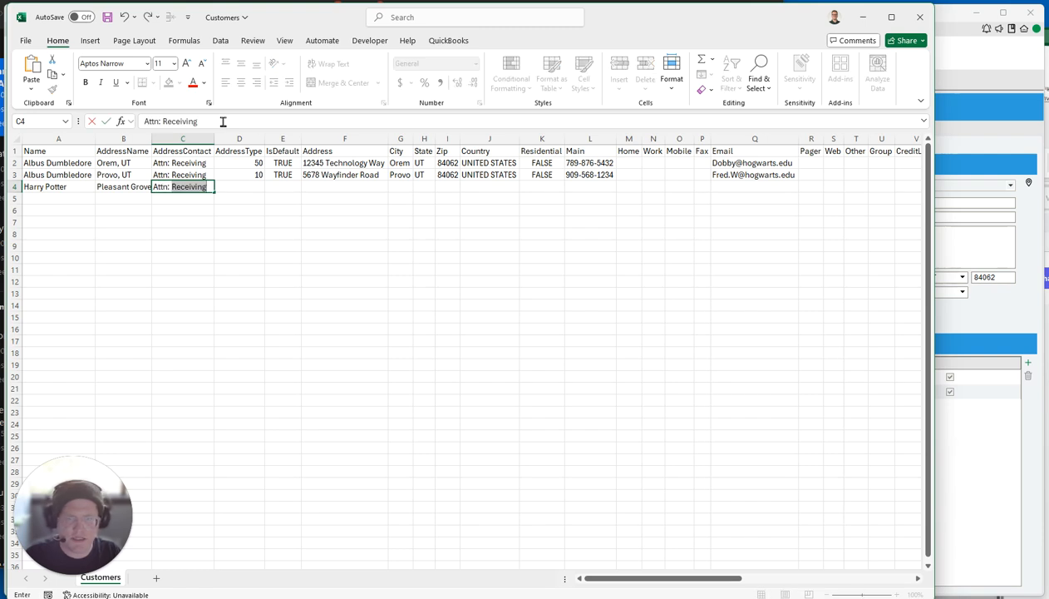
text(Harry)
key(Tab)
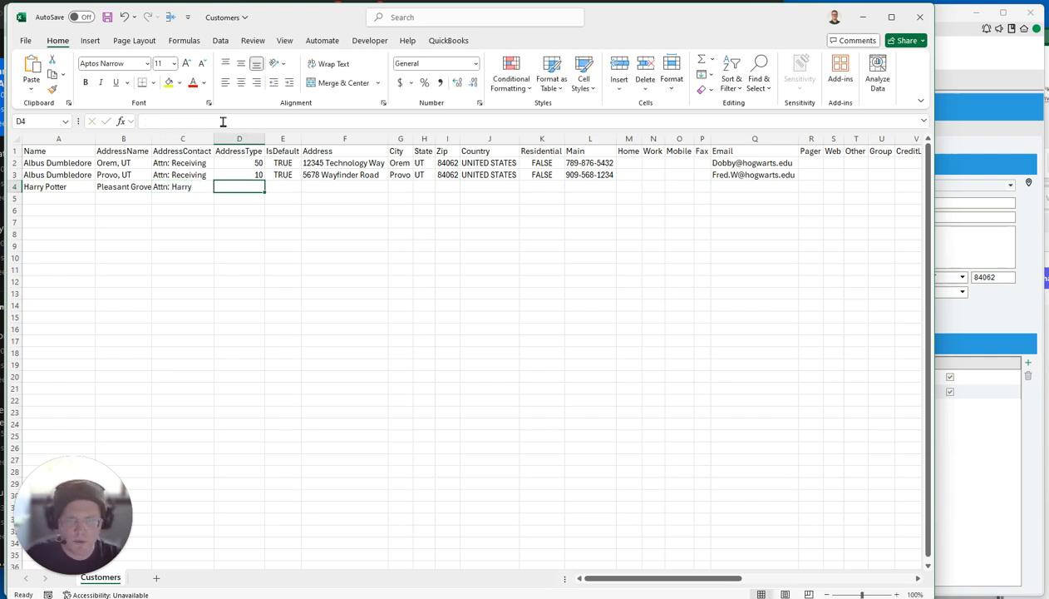
click(239, 138)
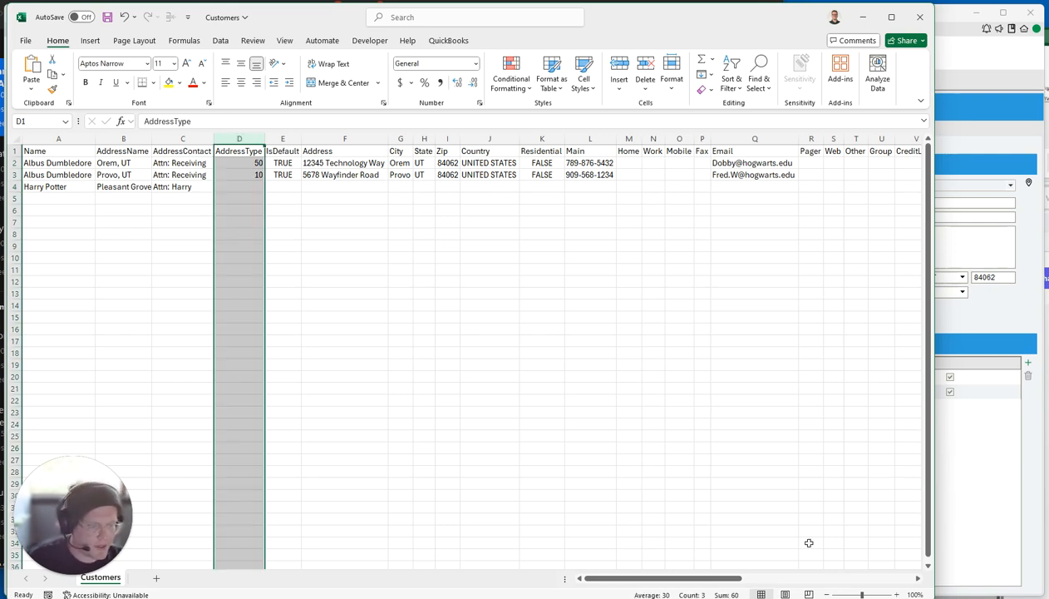
key(alt+Tab)
Search help for 'import export' and show the Imports and Exports list down to Customers.
scroll(198, 307, up, 15)
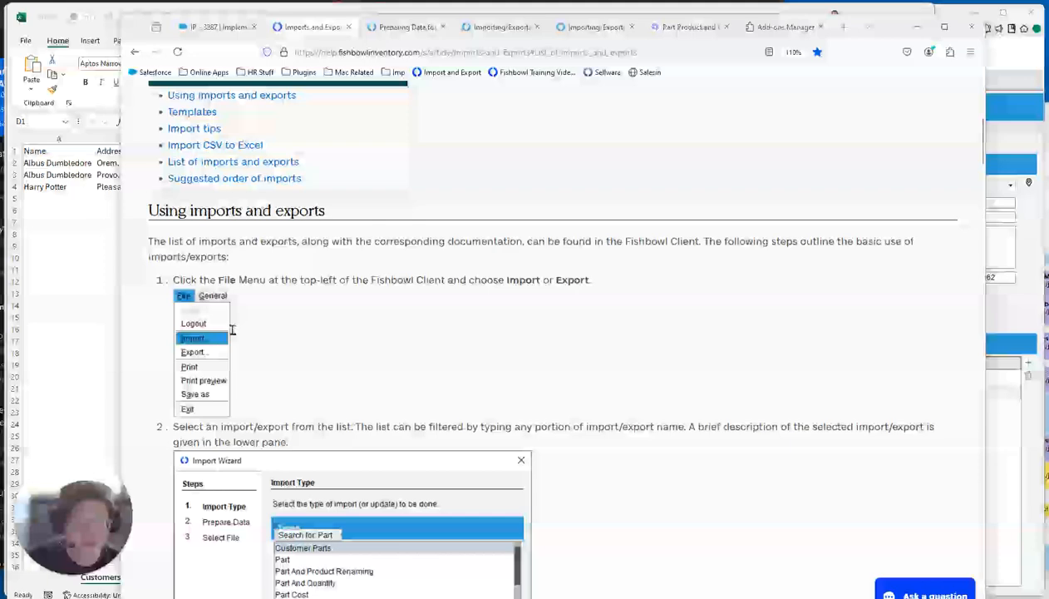
click(869, 133)
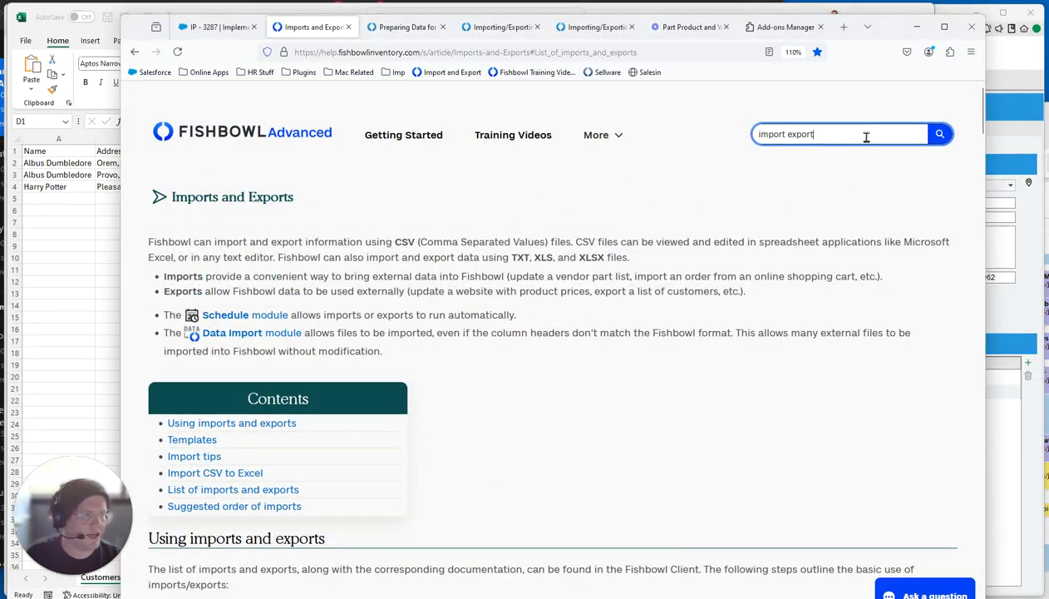
drag(877, 132, 672, 124)
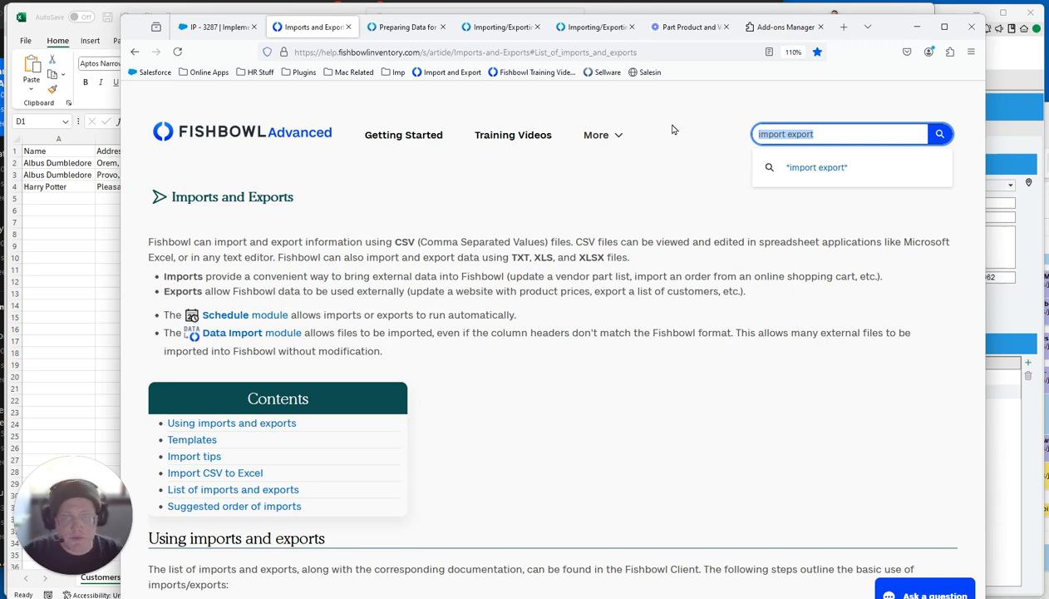
key(Return)
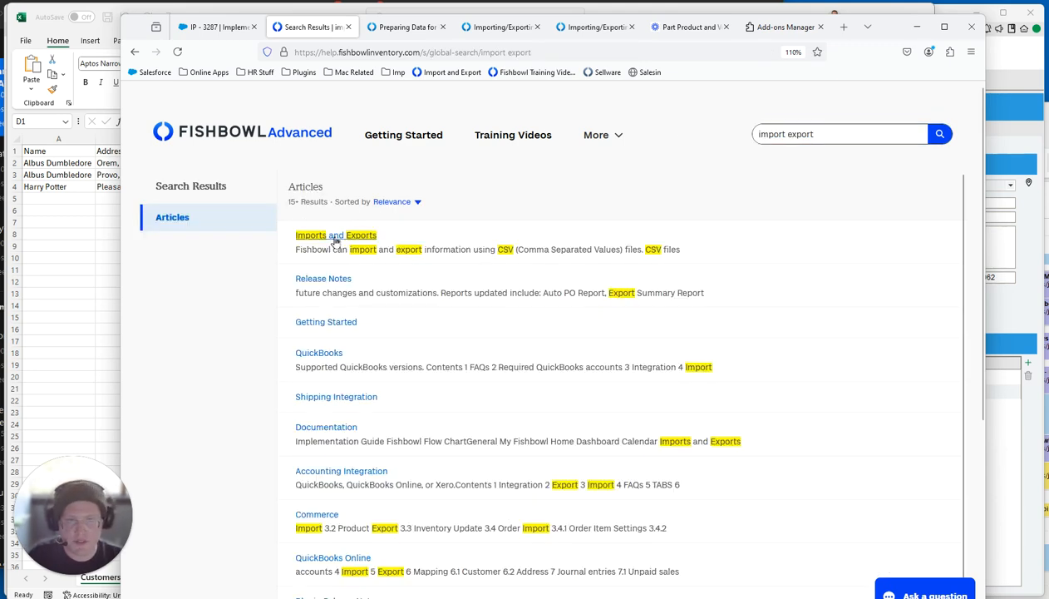
click(335, 237)
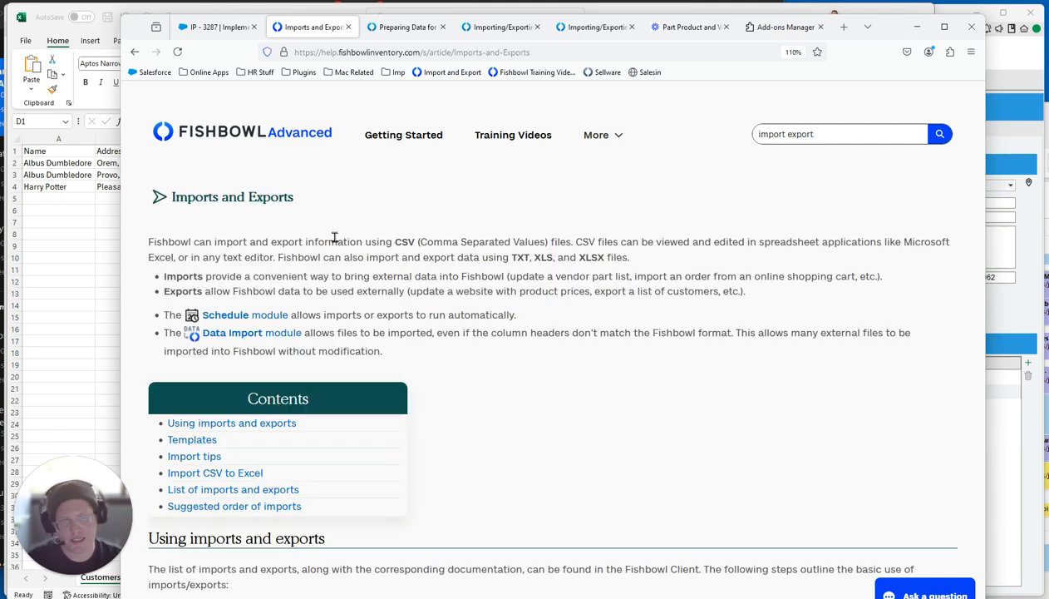
click(190, 491)
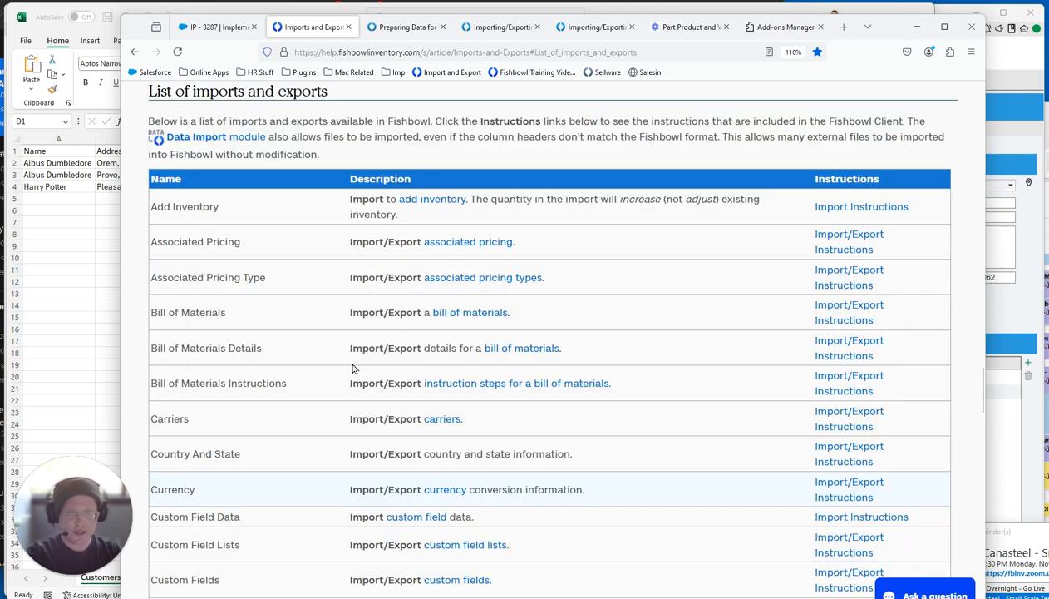
scroll(276, 532, down, 4)
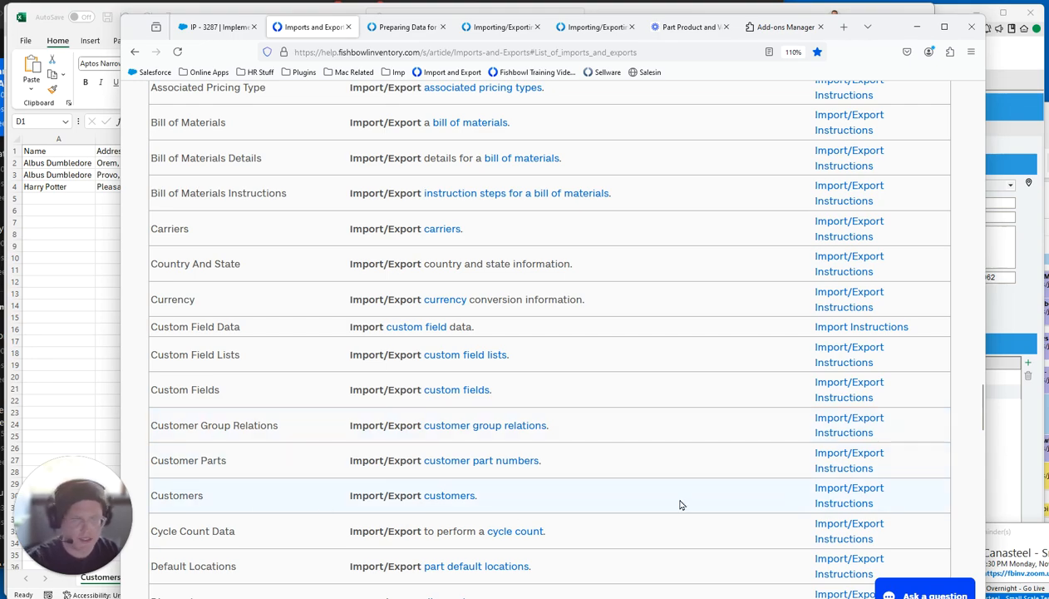
Open the Importing/Exporting Customers help instructions.
click(823, 489)
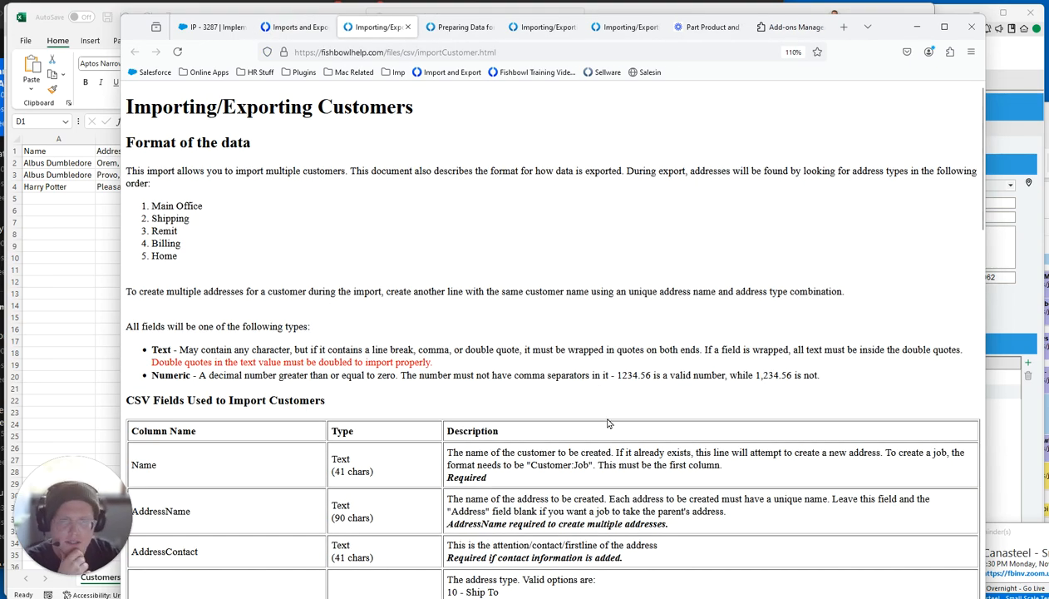
scroll(605, 415, down, 5)
scroll(541, 368, up, 1)
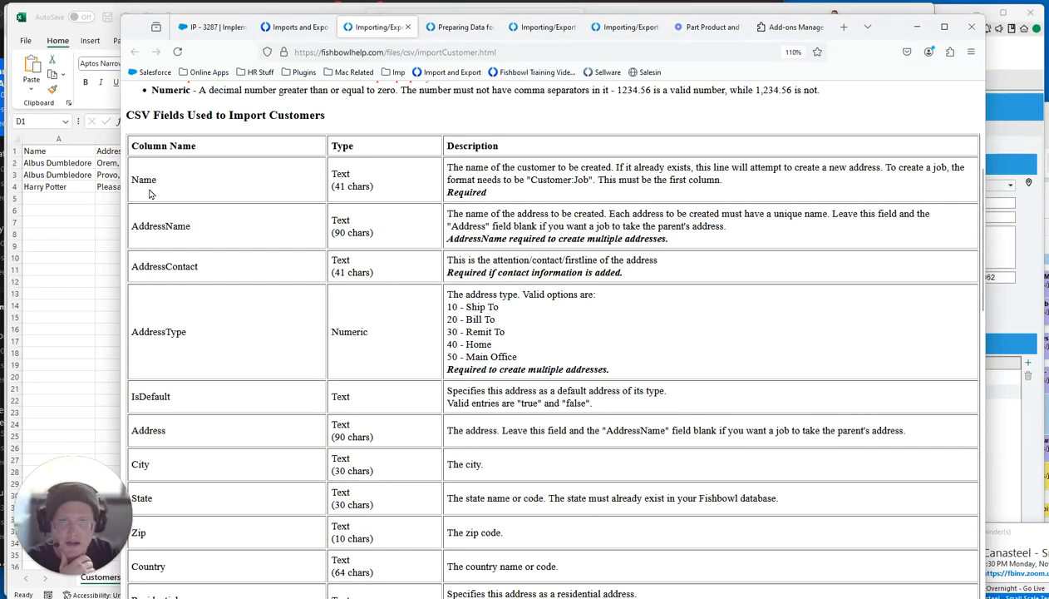
Review the Name, AddressName and AddressContact headers in the Excel sheet.
key(alt+Tab)
click(40, 151)
click(123, 151)
click(182, 151)
Check AddressType's Numeric codes in the help table, noting 50 for Main Office.
click(963, 278)
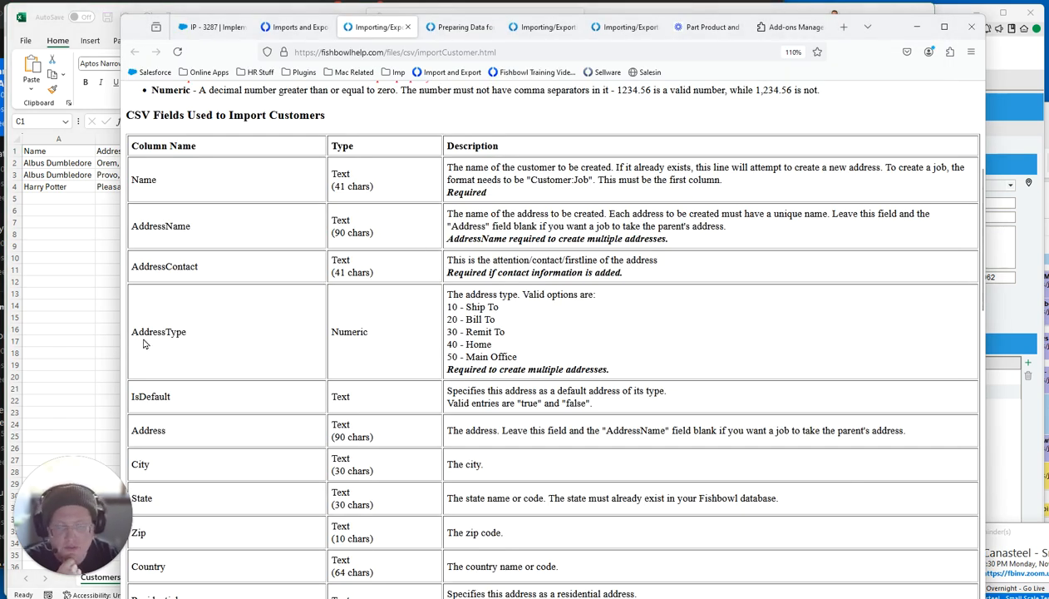
drag(131, 331, 190, 336)
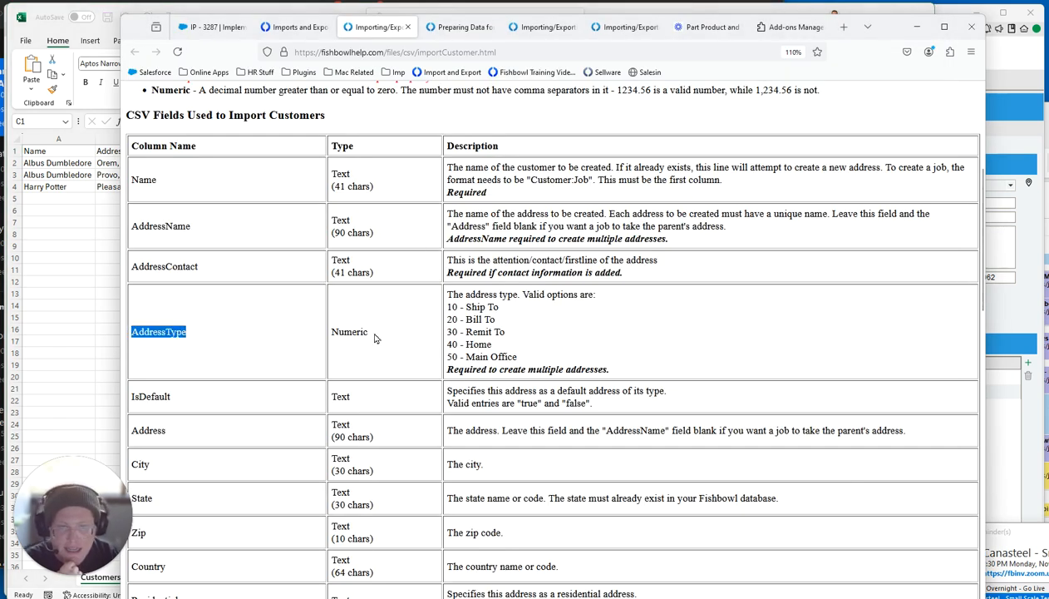
drag(372, 333, 331, 332)
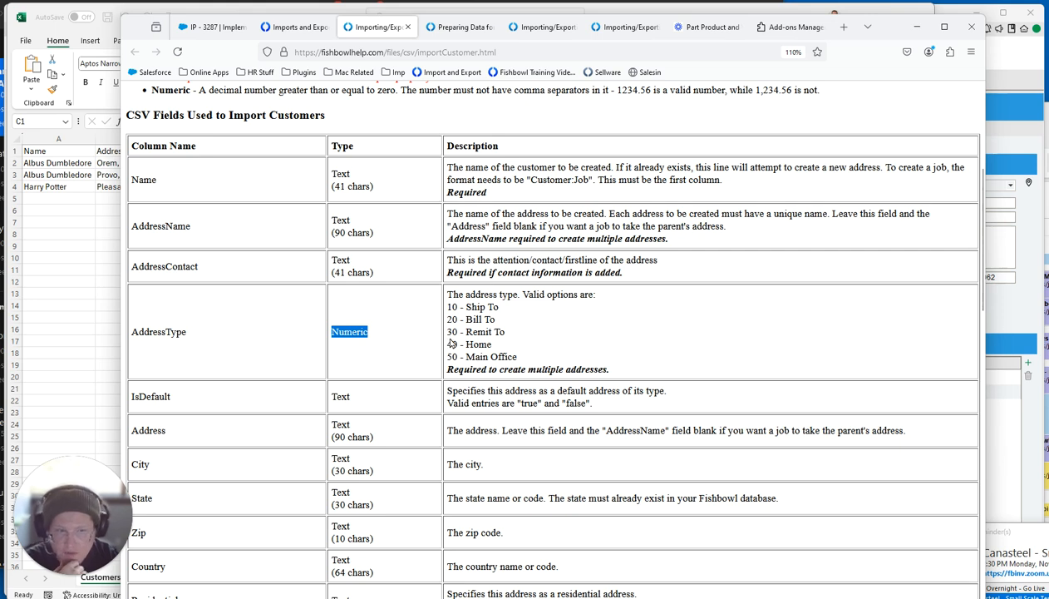
drag(523, 357, 448, 304)
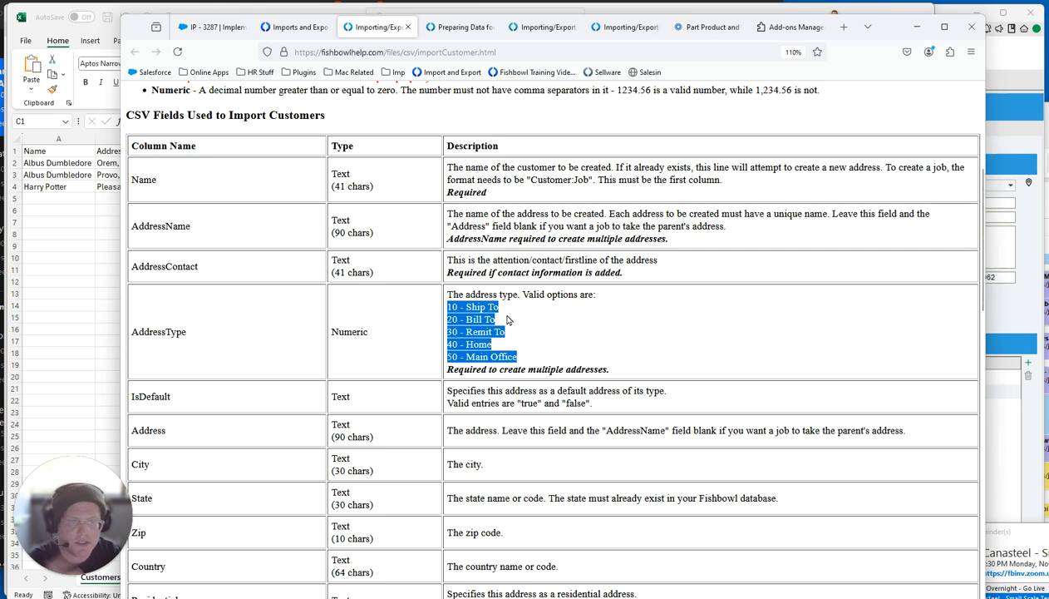
double_click(453, 357)
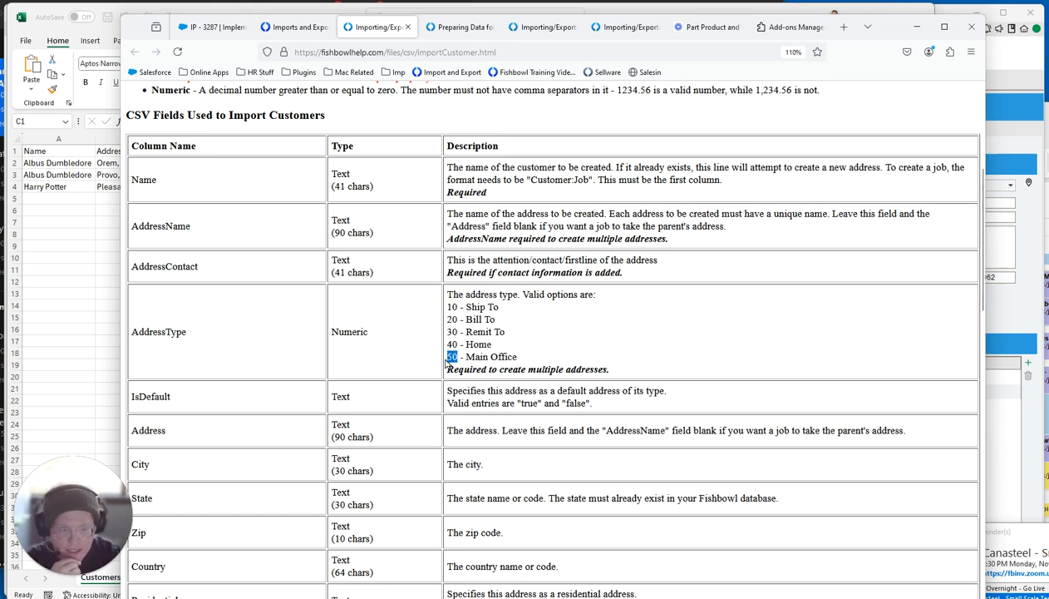
Set row 4's AddressType to 50 and its default flag to TRUE.
click(100, 340)
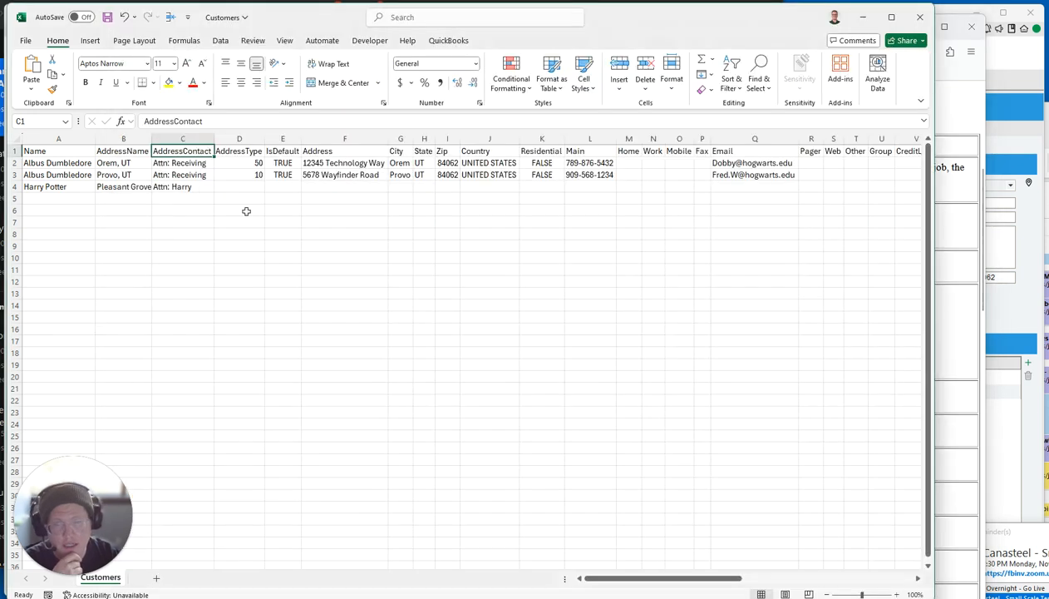
click(255, 188)
text(50)
key(Tab)
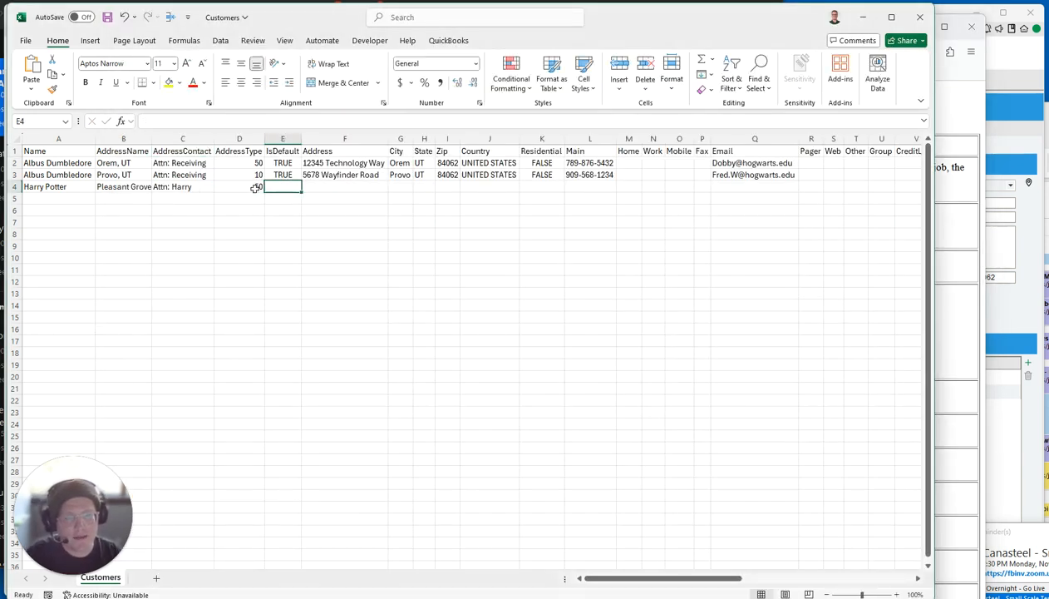
text(TRUE)
key(Tab)
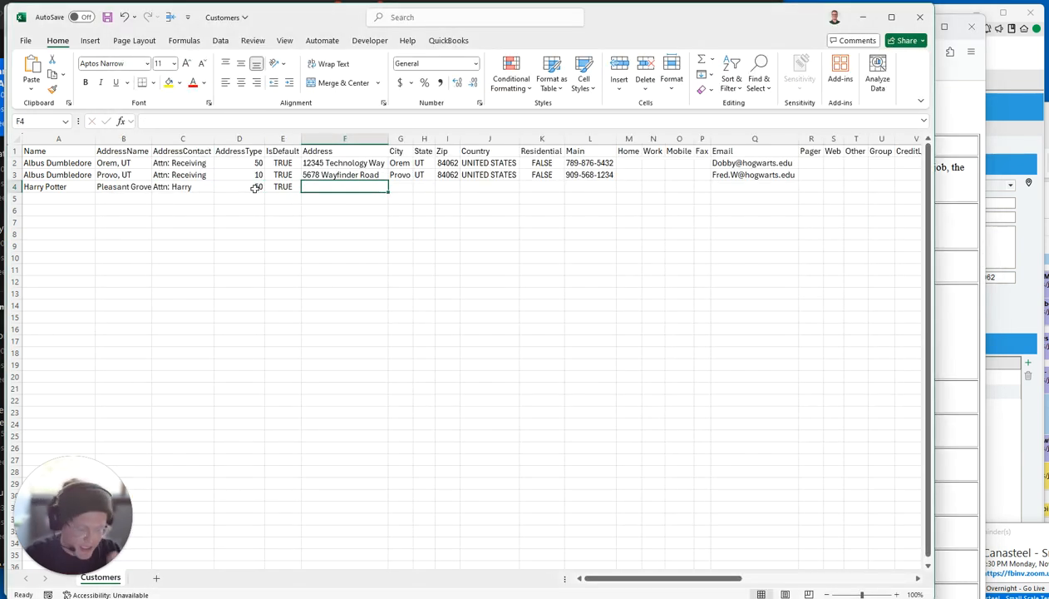
Enter the street address, city Pleasant Grove, state UT, zip 84062 and country UNITED STATES.
text(890)
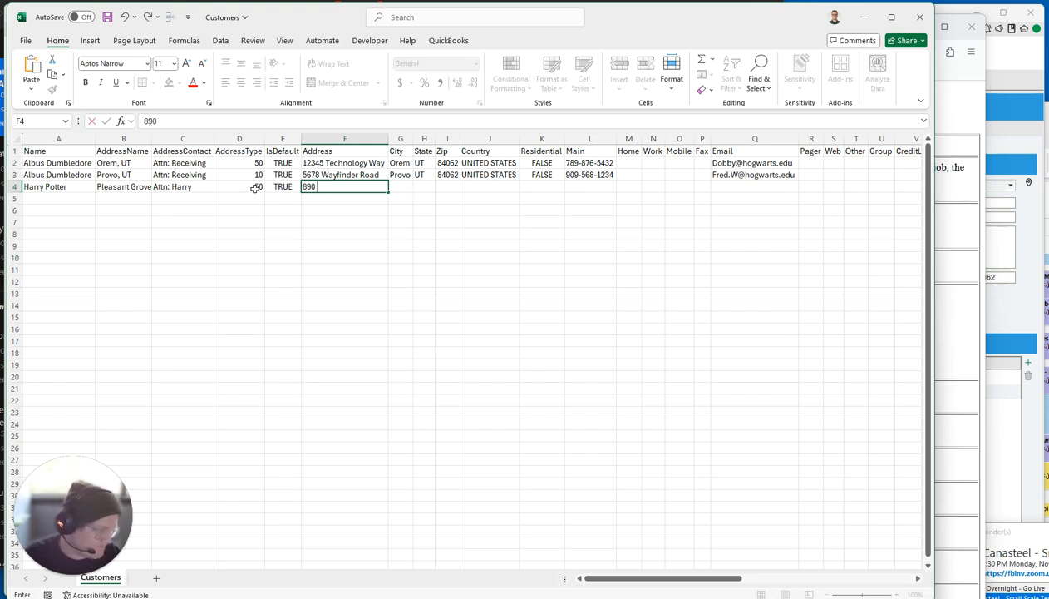
text( W 123 N)
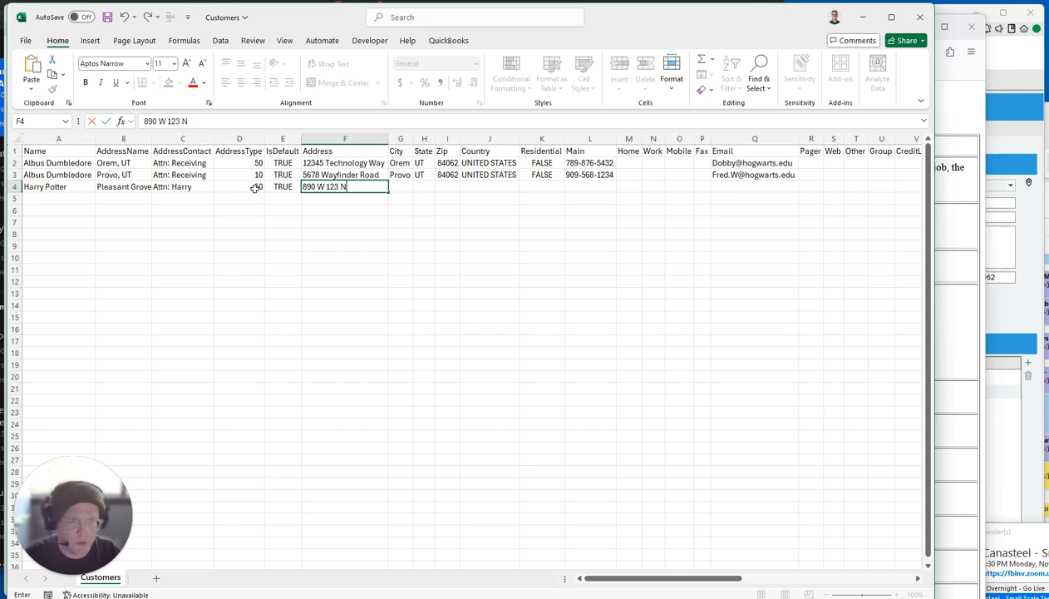
key(Tab)
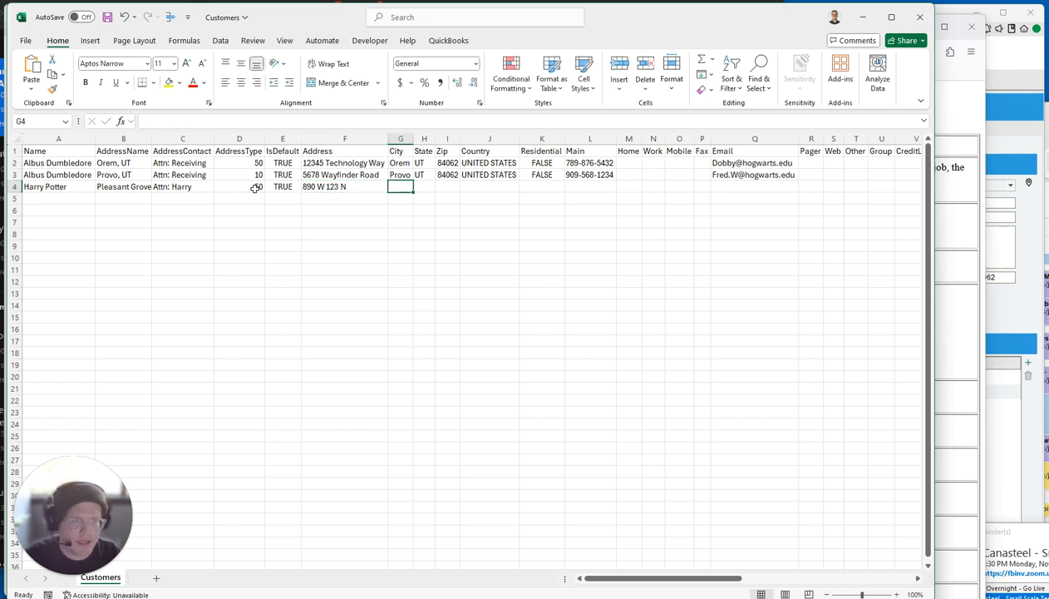
text(Pleasant Grove)
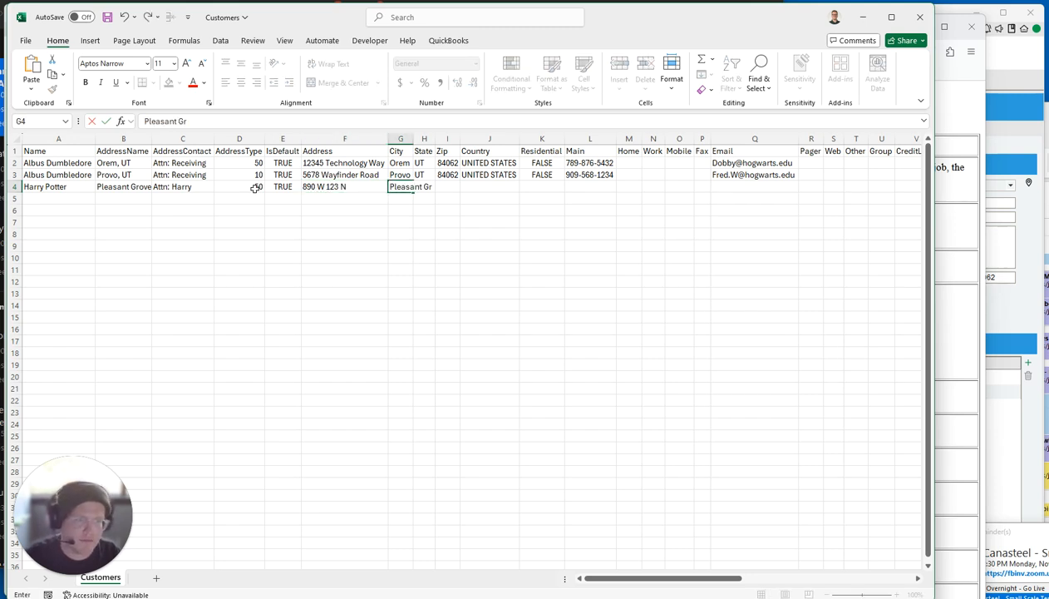
key(Tab)
text(UT)
key(Tab)
text(84062)
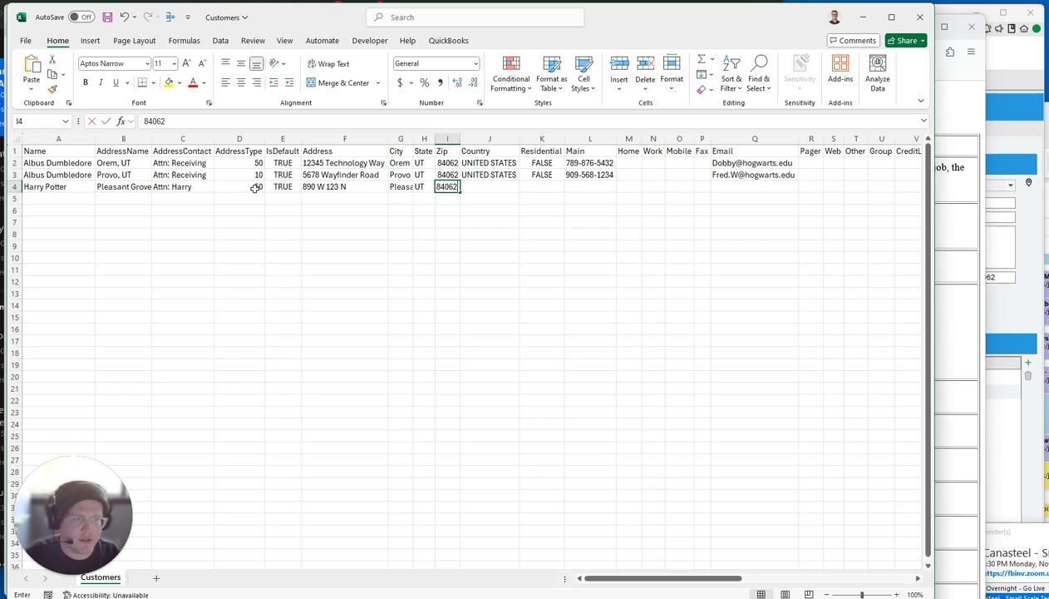
key(Tab)
text(U)
key(Tab)
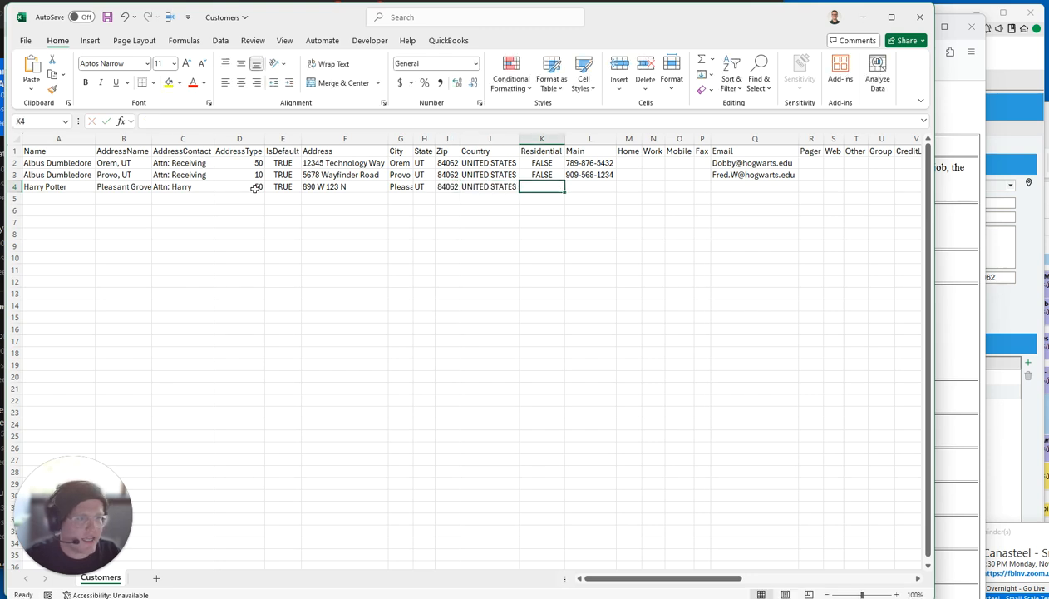
Inspect the City, State, Zip and Country columns.
click(400, 138)
ctrl+click(424, 138)
ctrl+click(447, 138)
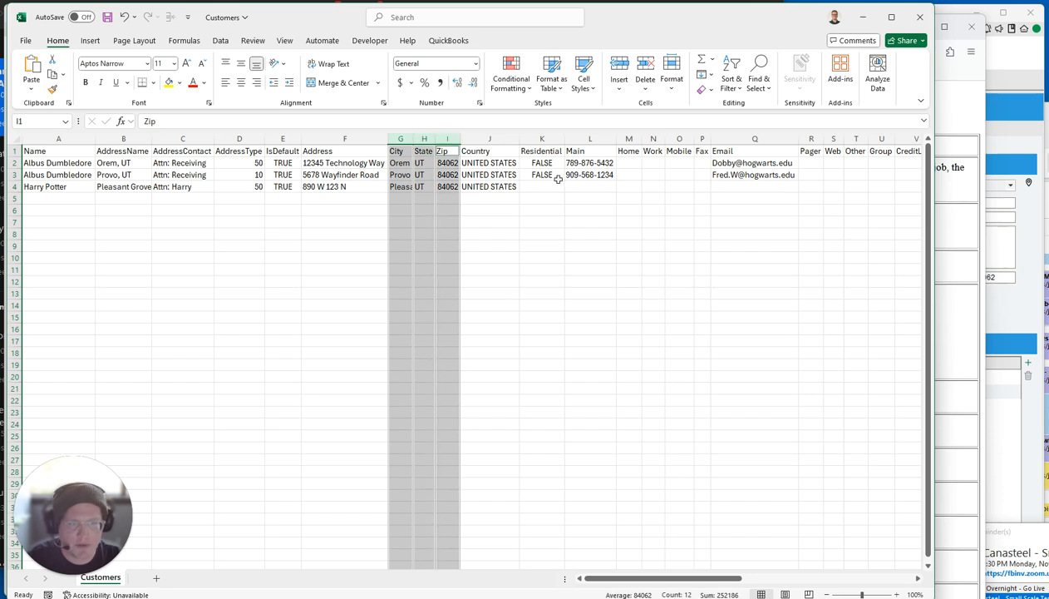
ctrl+click(489, 138)
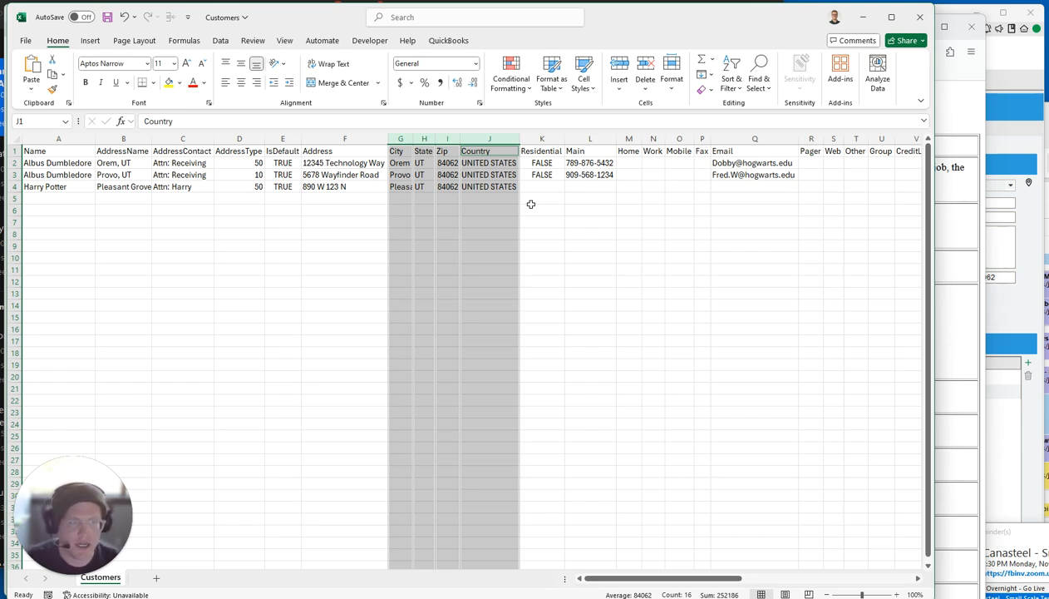
click(497, 138)
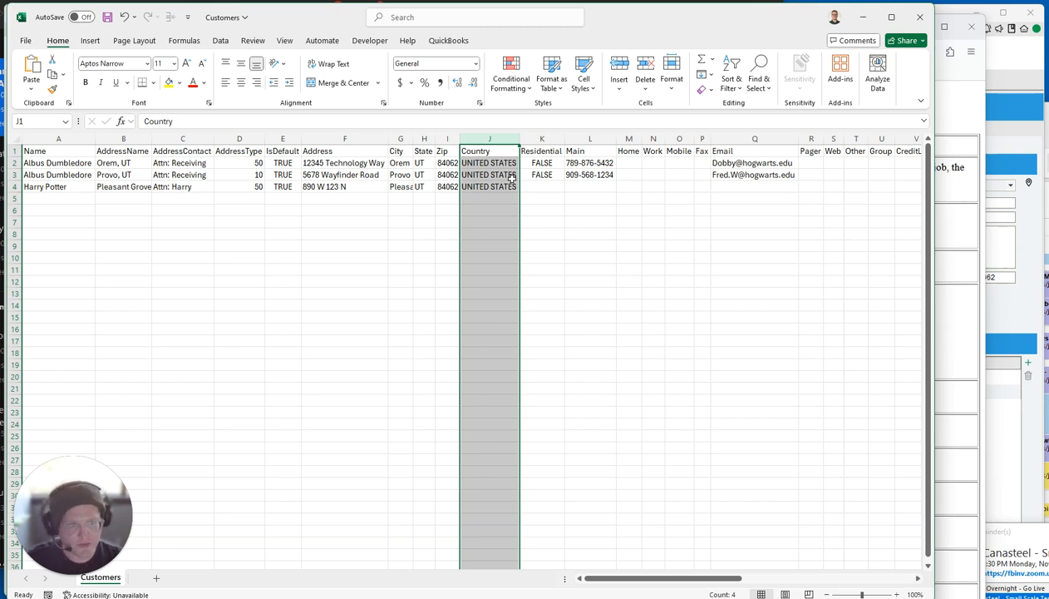
Set row 4's Residential value to FALSE and review the Main phone column.
click(536, 188)
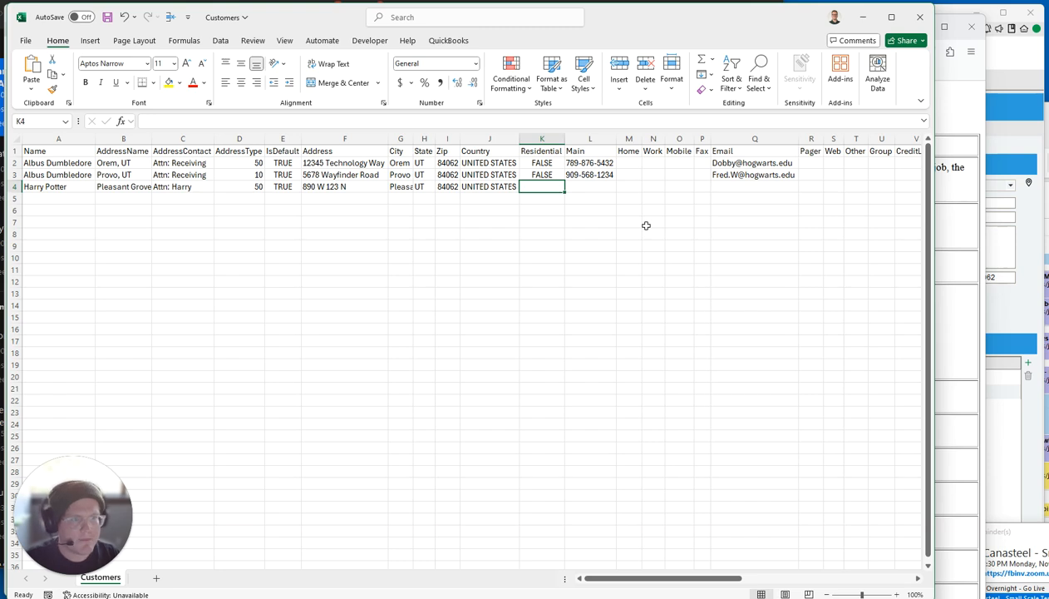
key(BackSpace)
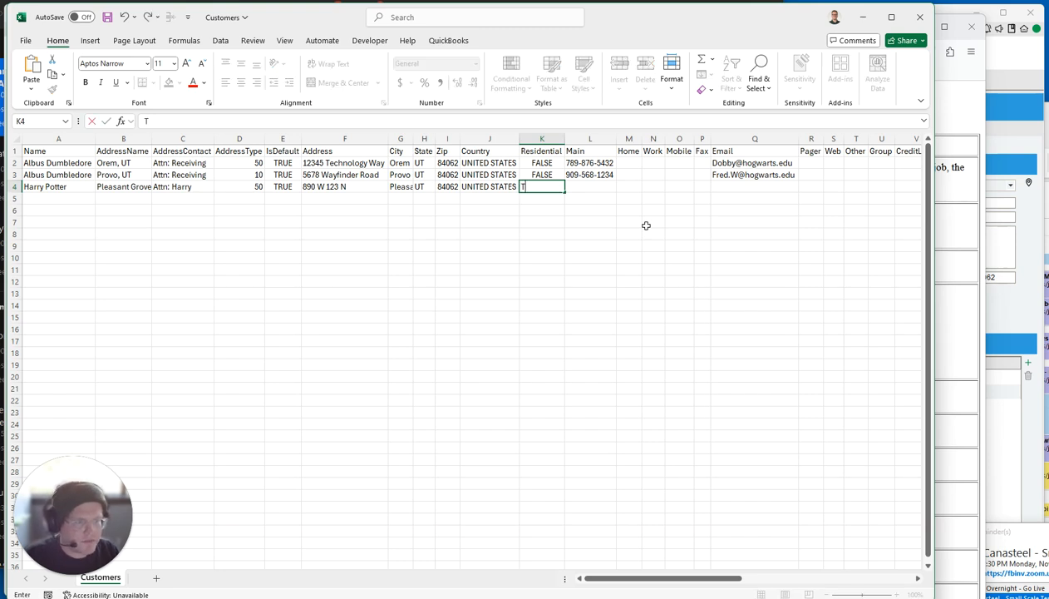
text(FALSE)
key(Tab)
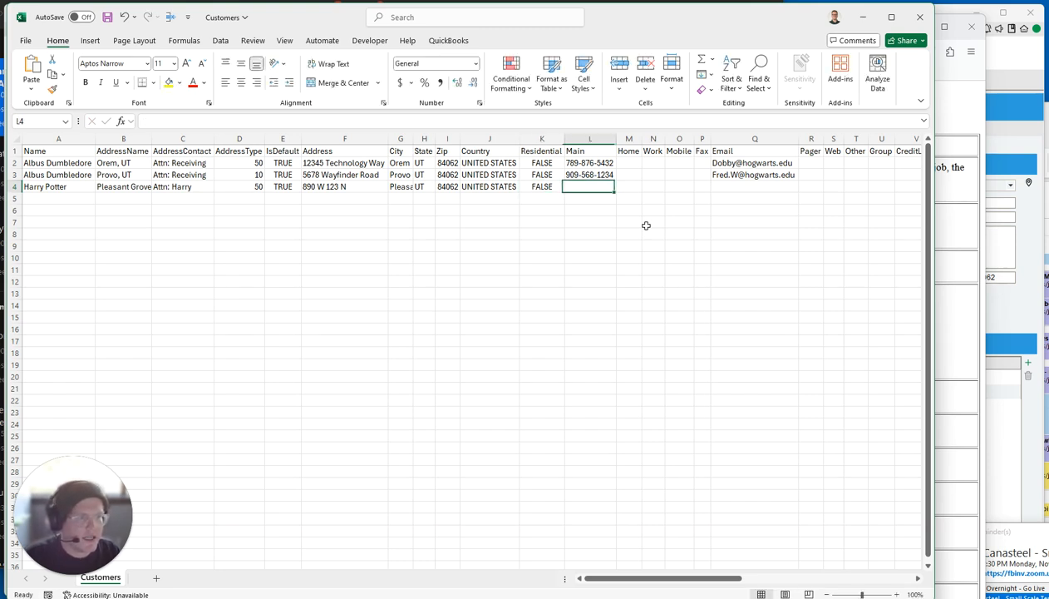
click(606, 138)
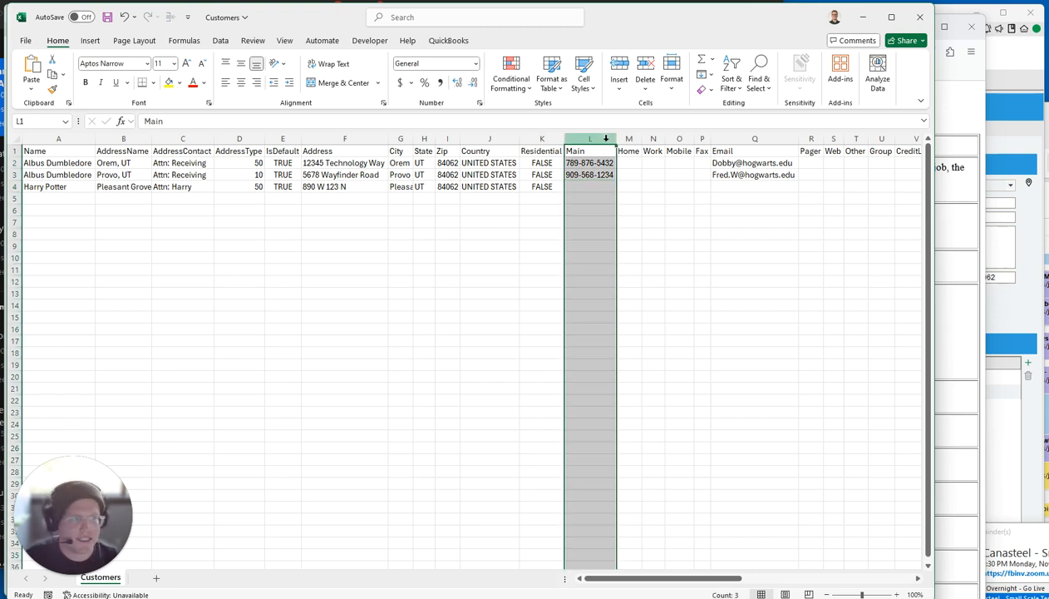
click(1010, 75)
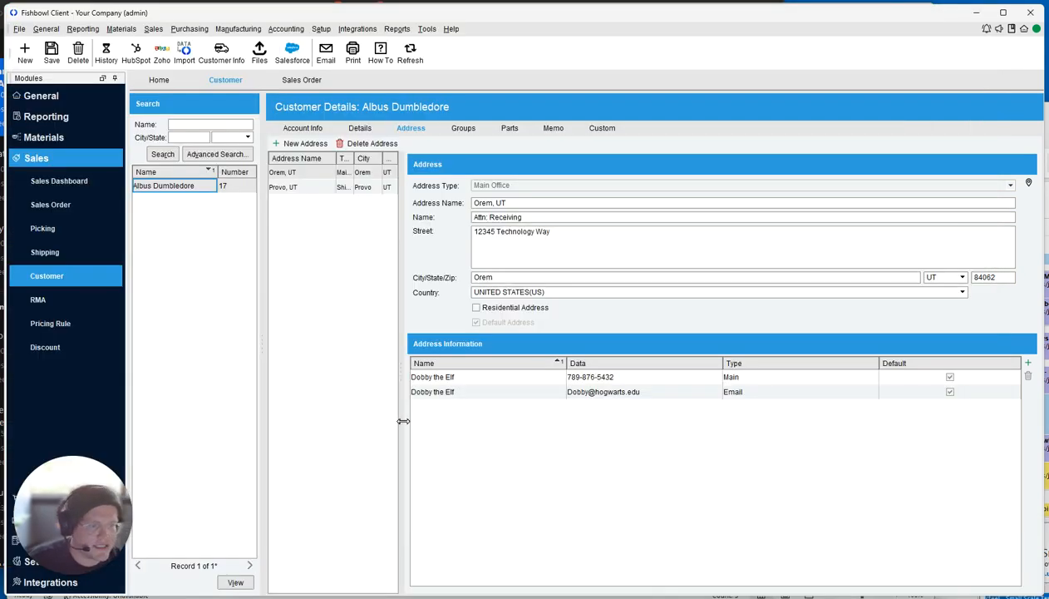
Open Fishbowl's add address contact form, then check the contact cell C4 in Excel.
key(alt+Tab)
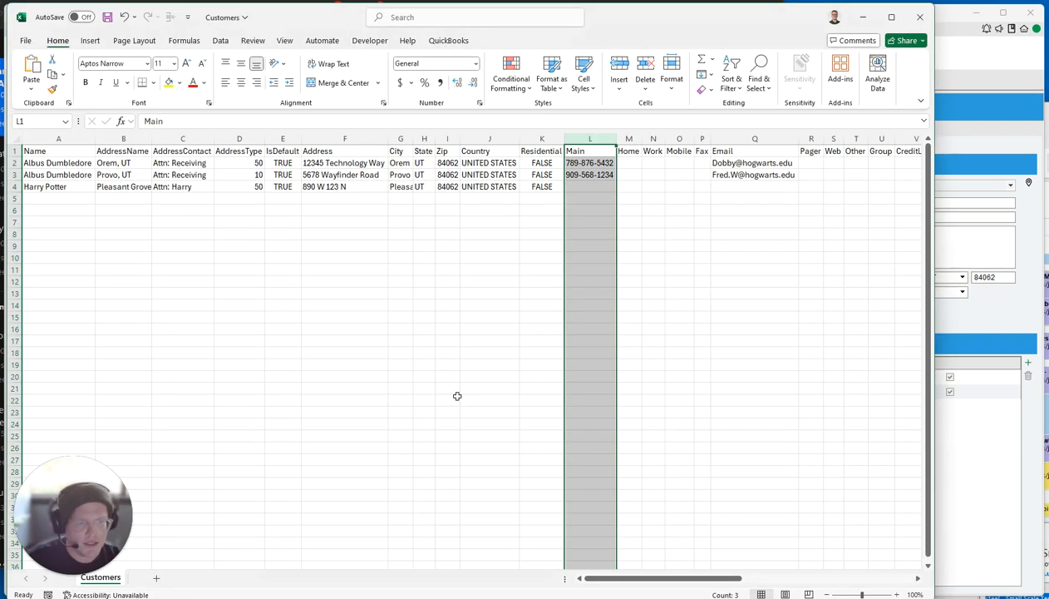
click(584, 186)
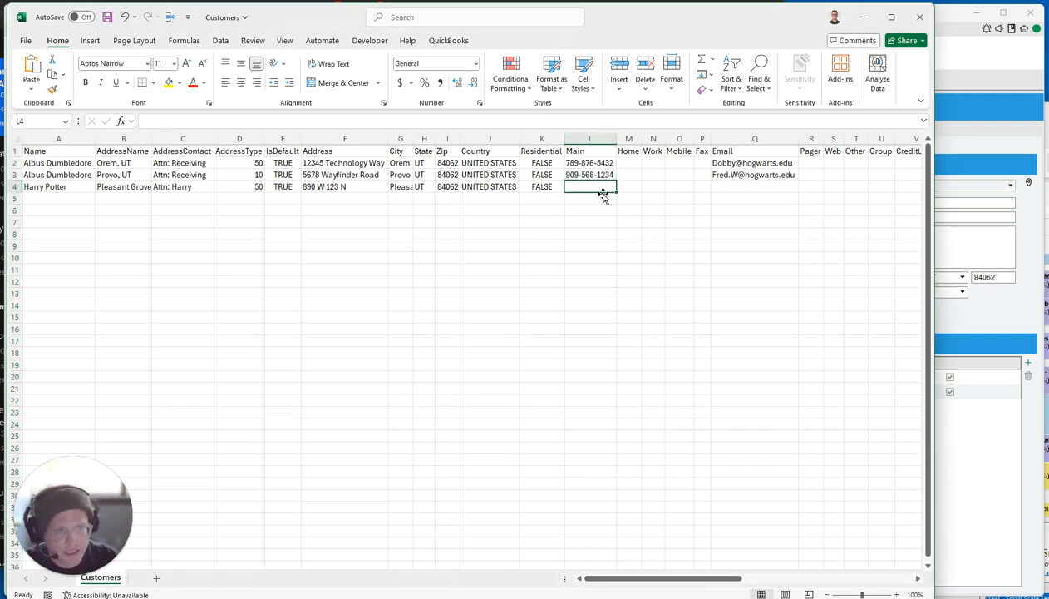
click(974, 442)
click(1028, 363)
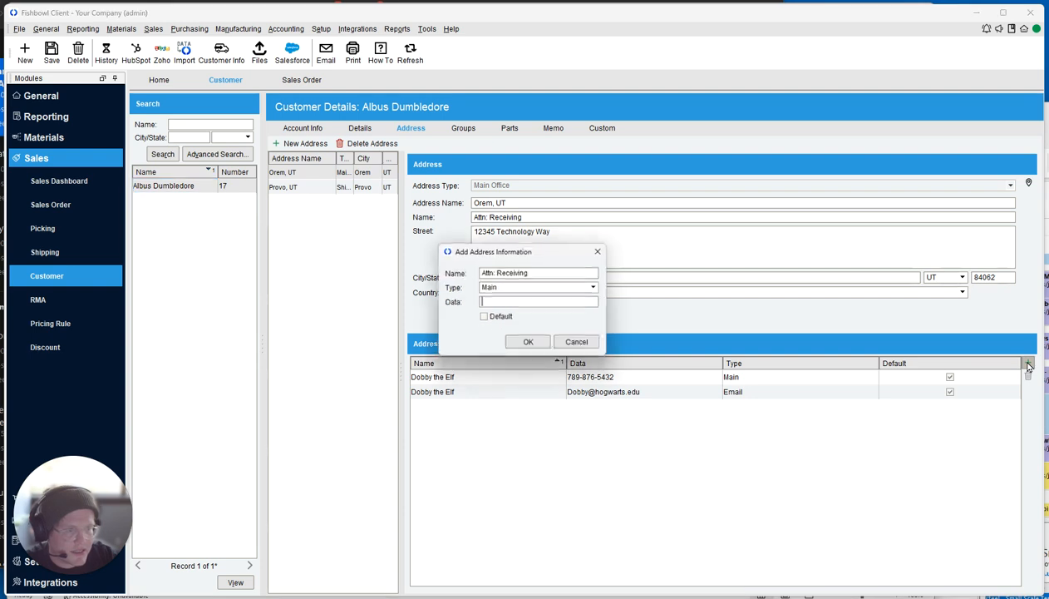
triple_click(543, 273)
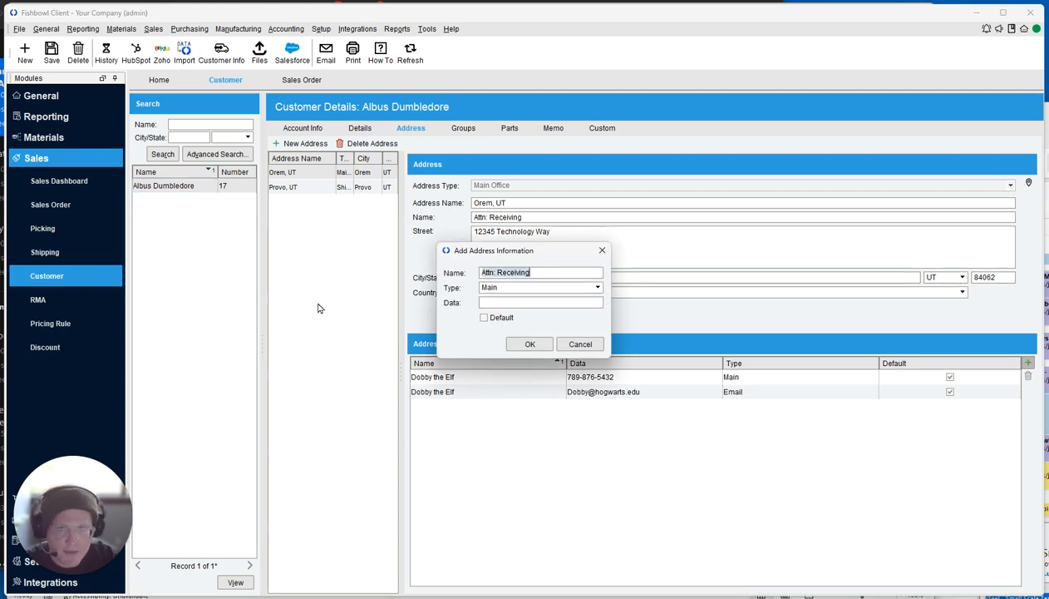
key(alt+Tab)
click(181, 187)
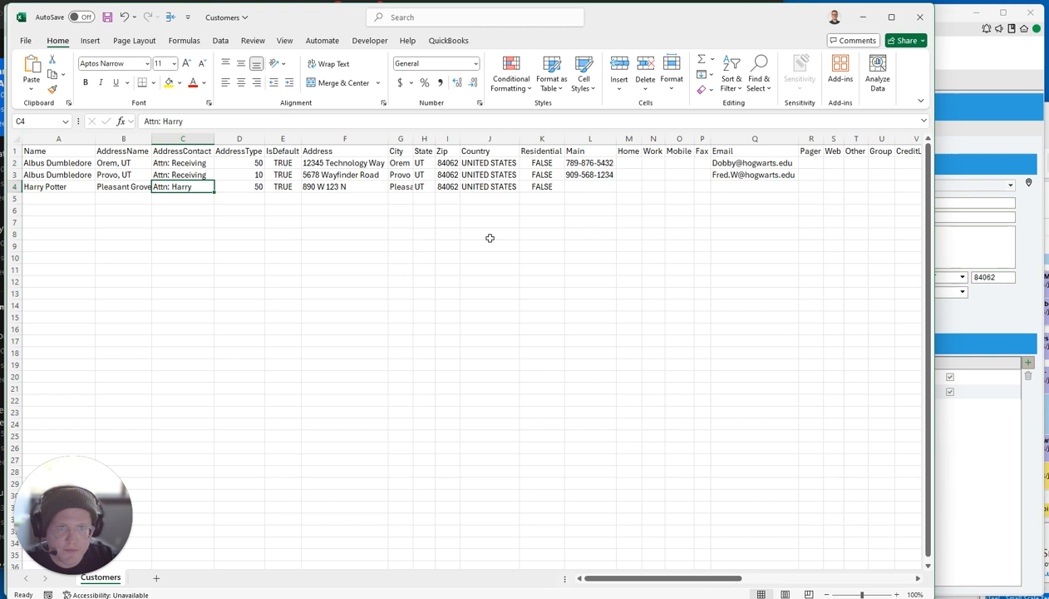
Enter the customer's main phone number and e-mail address in row 4.
click(573, 186)
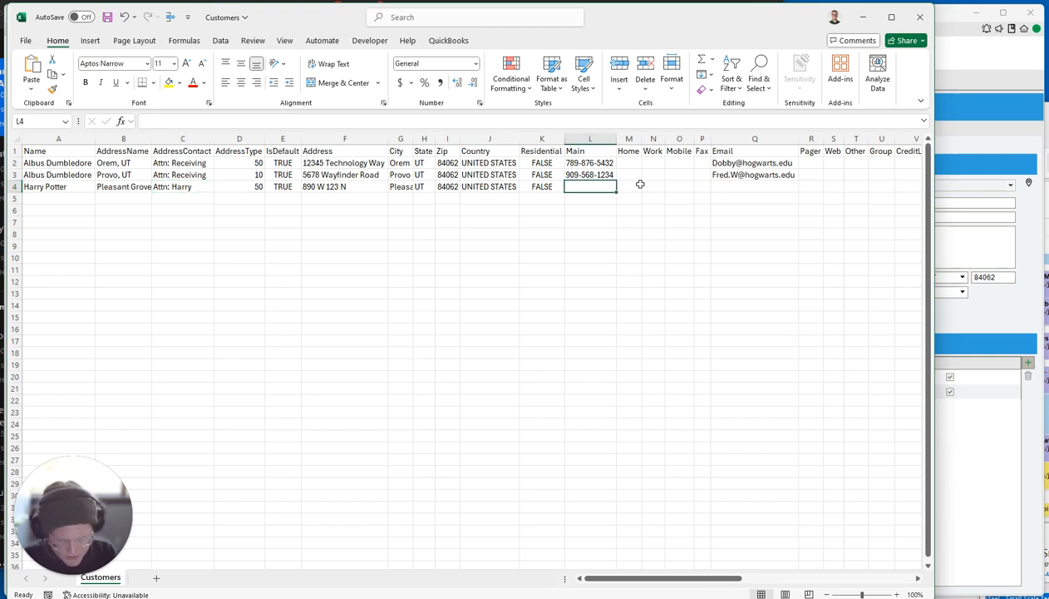
text(714-0)
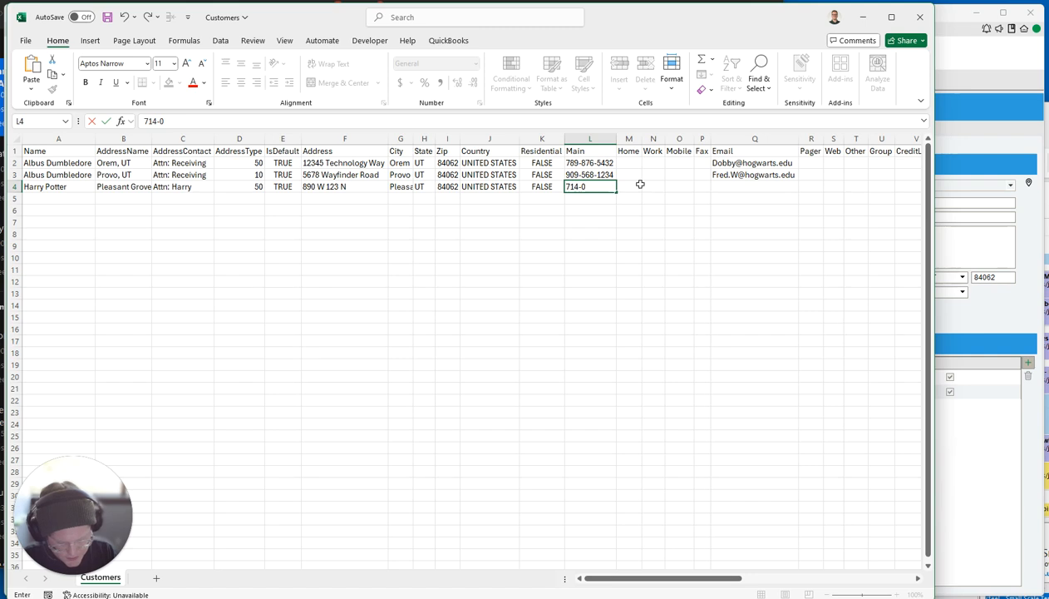
text(98-7654)
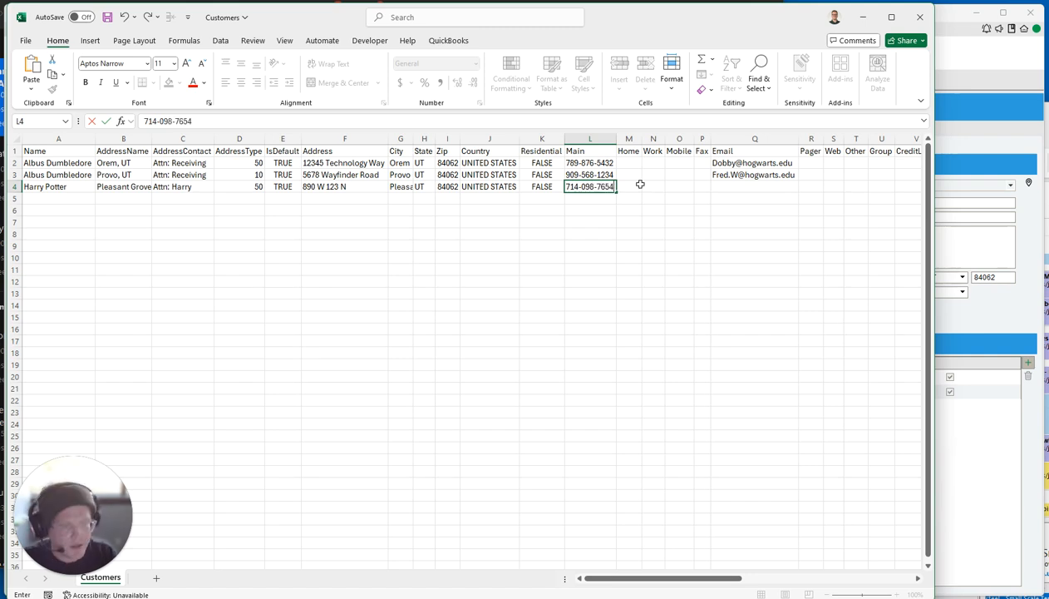
key(Tab)
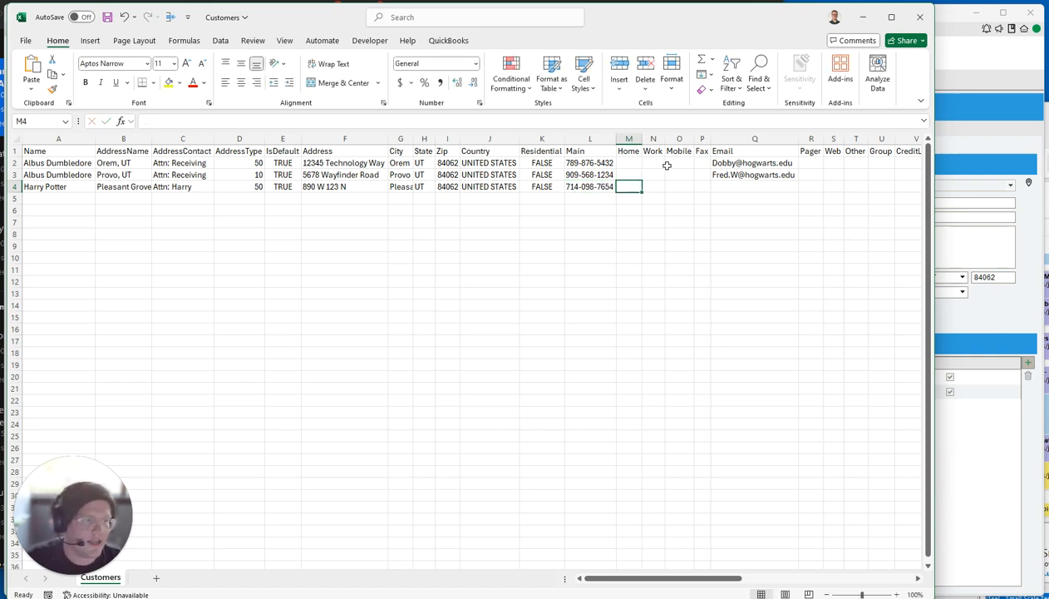
click(728, 185)
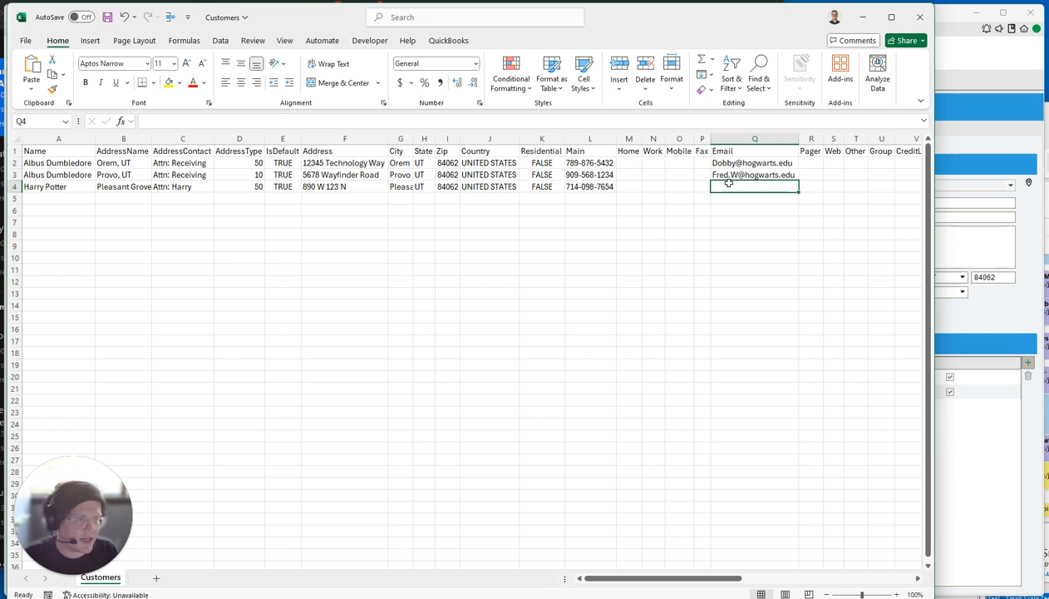
text(Harry.P@)
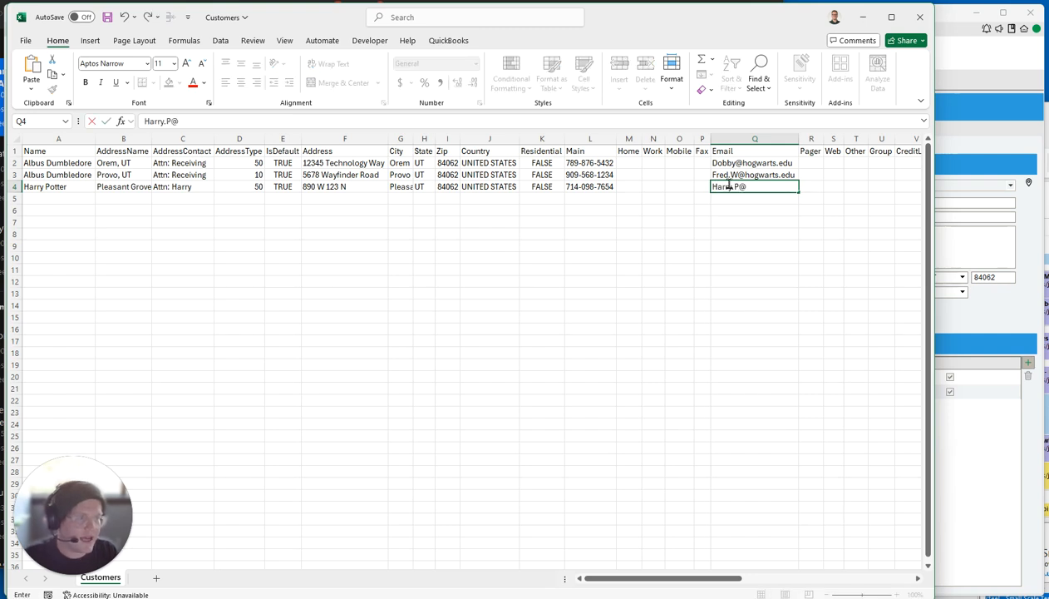
text(hogwarts.edu)
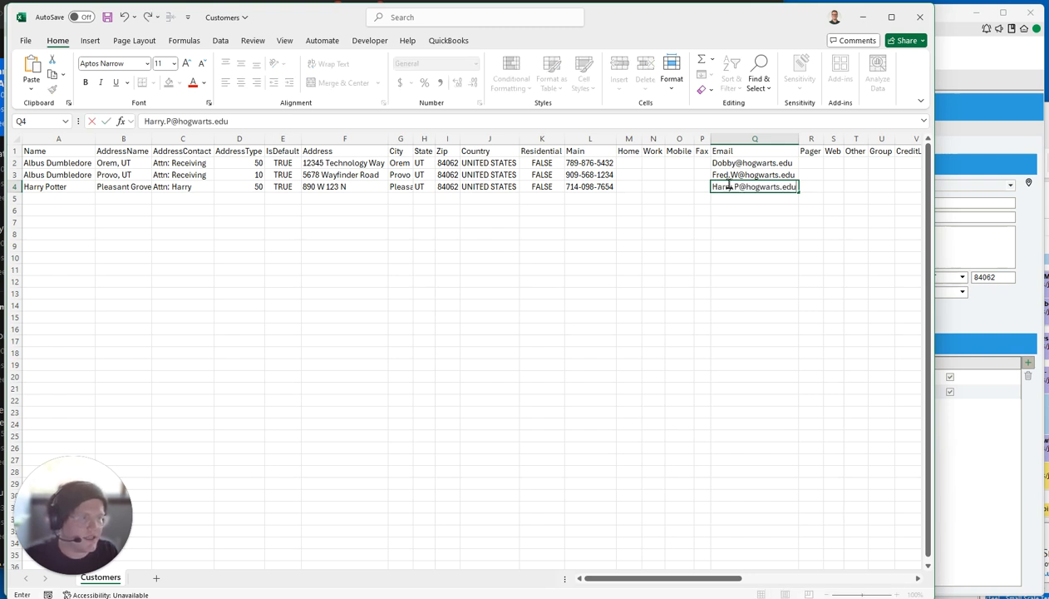
key(Tab)
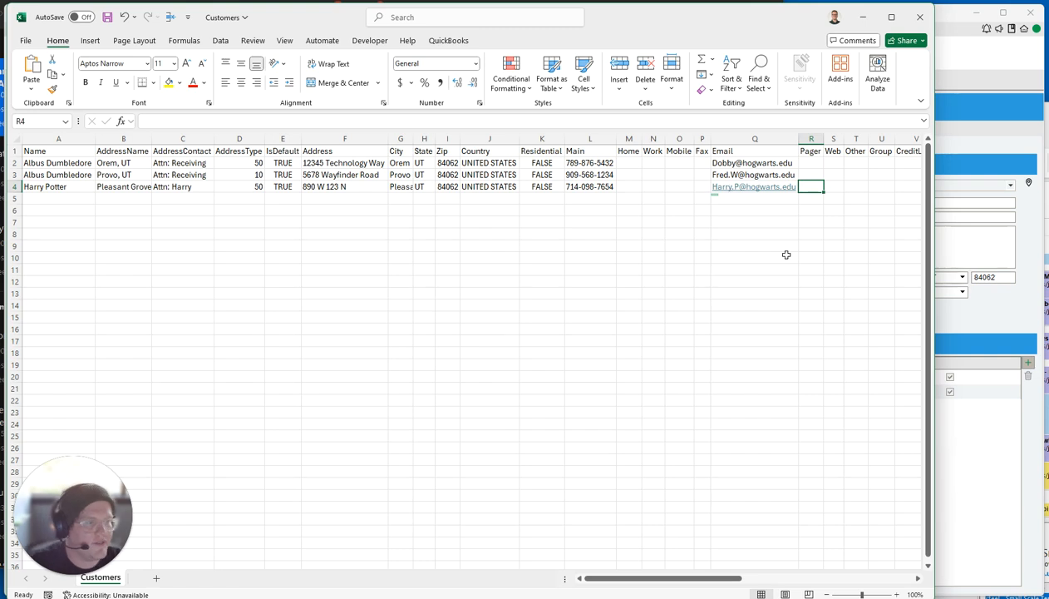
Set row 4's CreditLimit to 0, replacing the mistyped .01.
drag(713, 580, 798, 592)
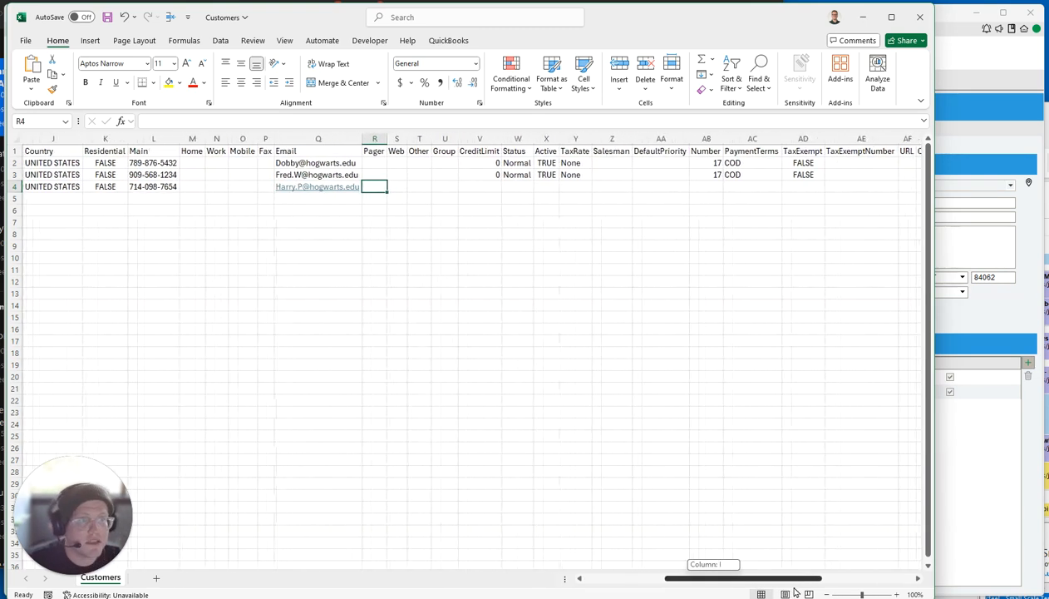
click(492, 188)
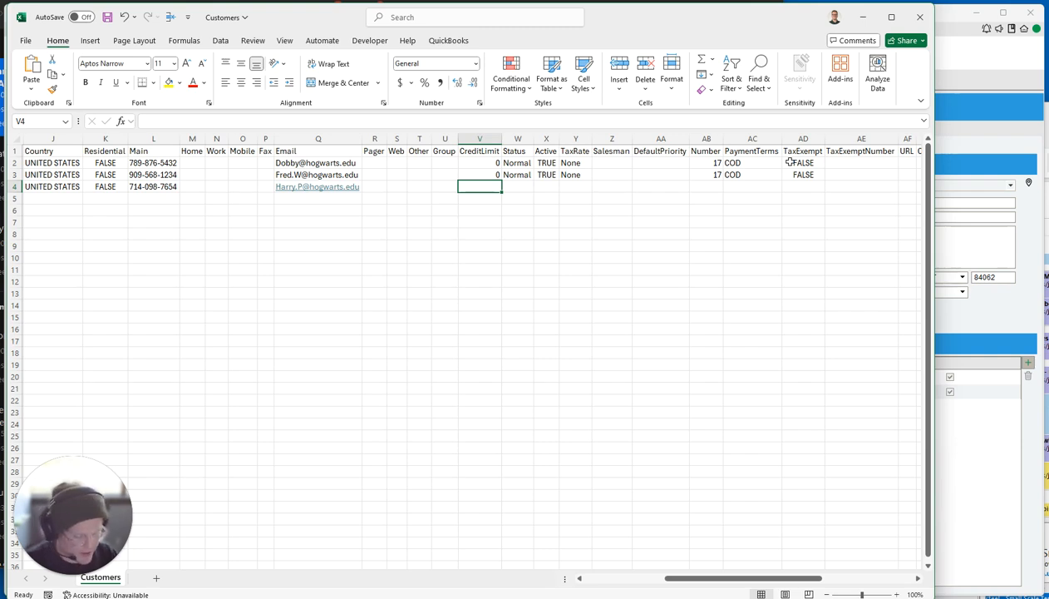
text(.01)
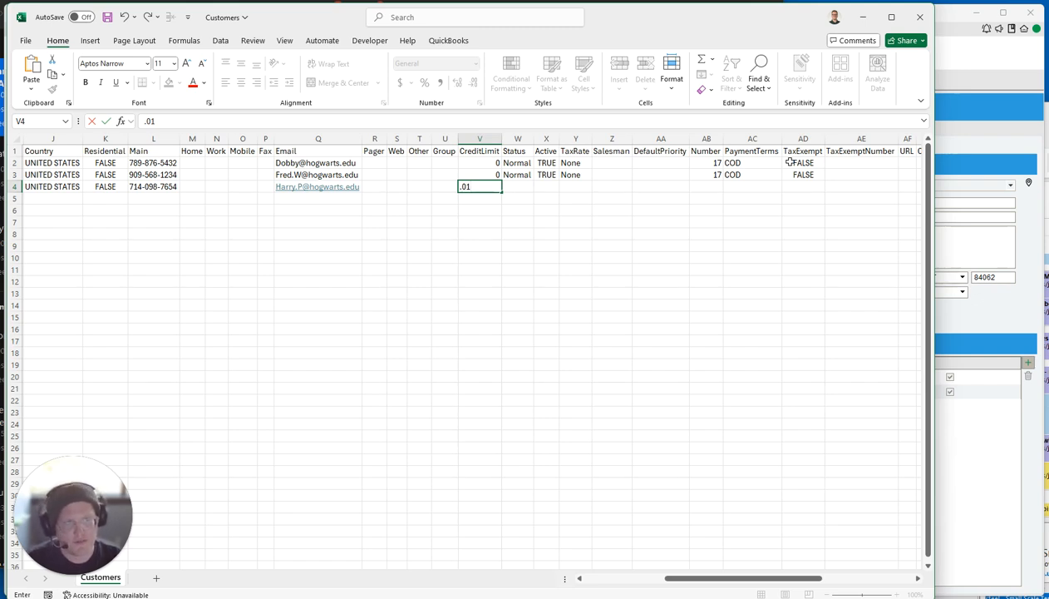
key(F2)
key(shift+Home)
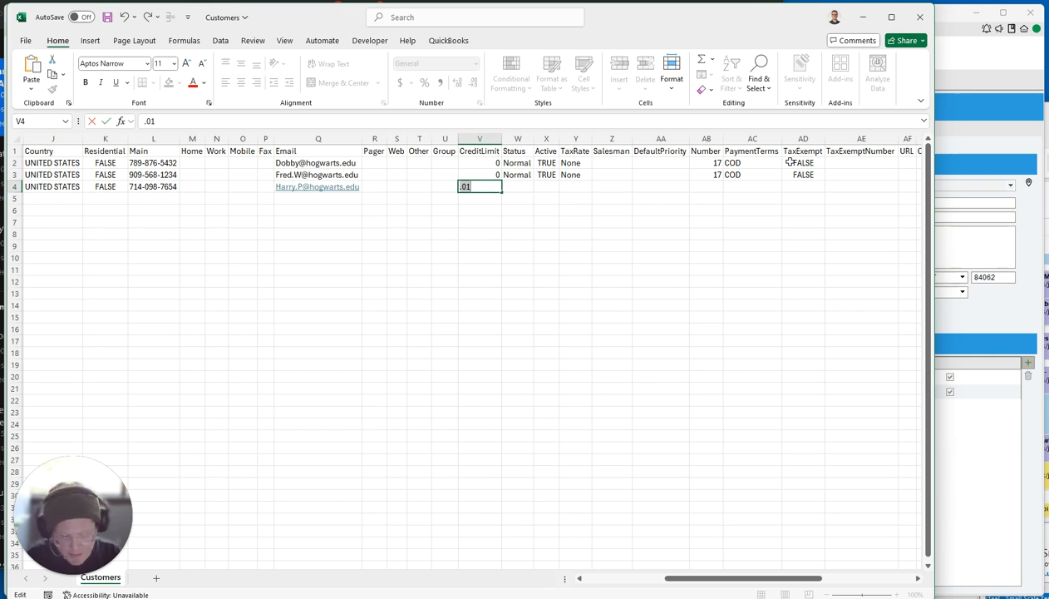
key(BackSpace)
text(0)
key(Tab)
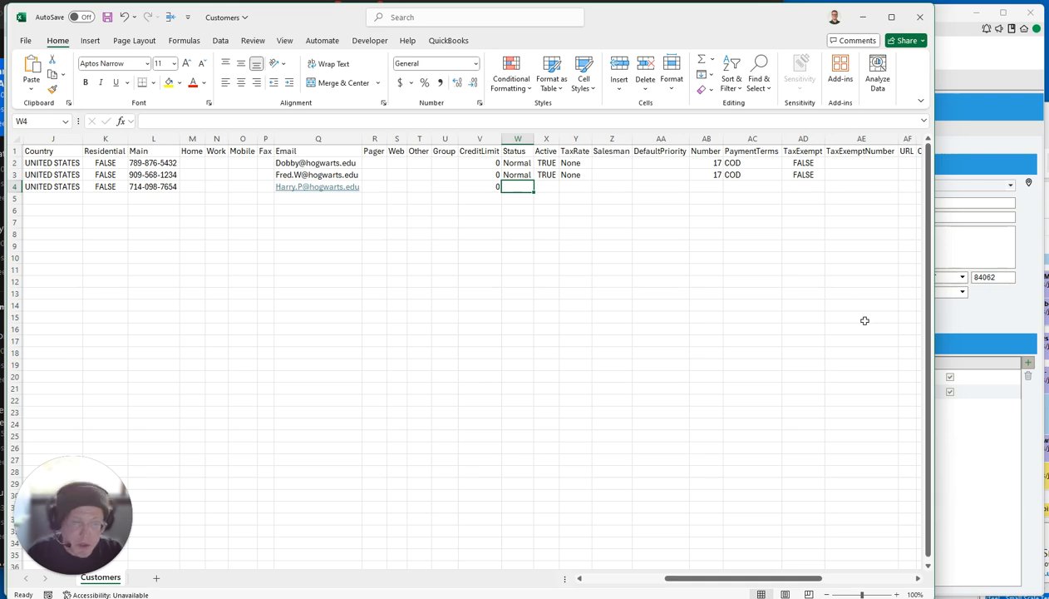
Look up the valid customer Status options on the Importing/Exporting Customers help page.
key(alt+Tab)
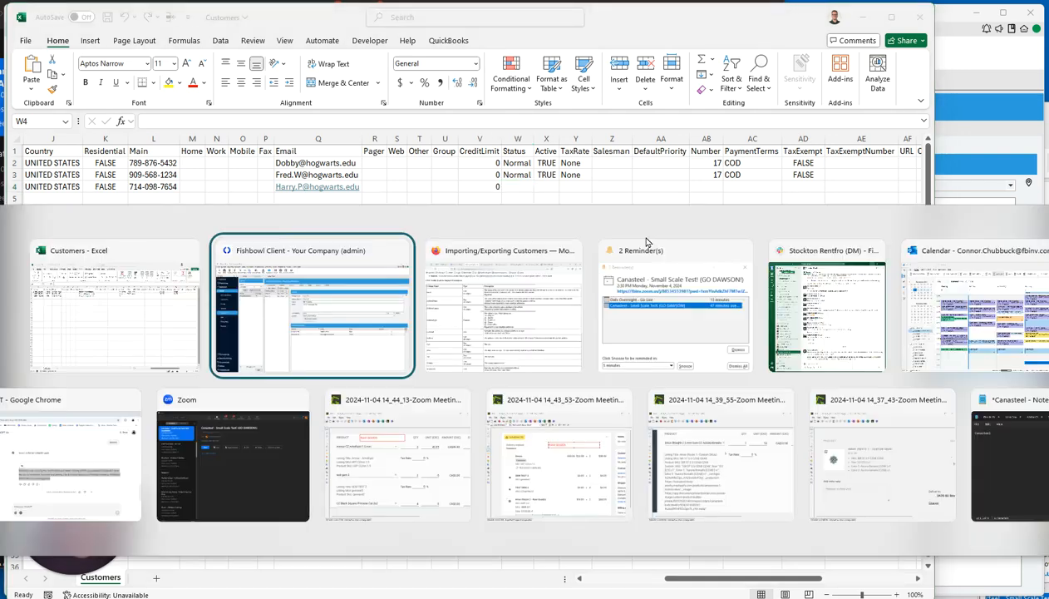
click(524, 309)
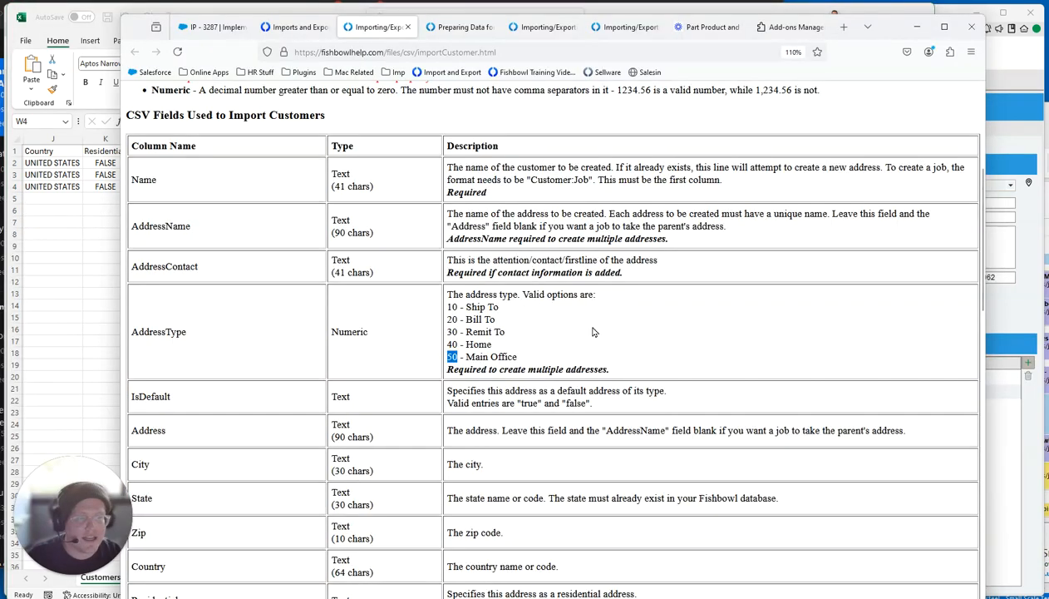
scroll(477, 395, down, 5)
scroll(477, 395, down, 5)
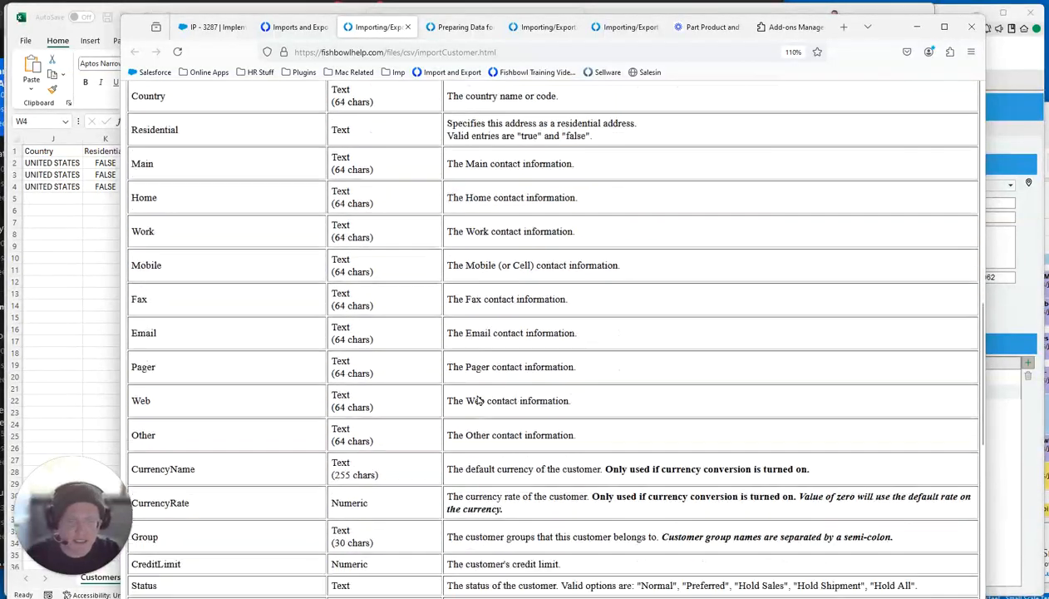
scroll(477, 395, up, 2)
scroll(477, 395, down, 3)
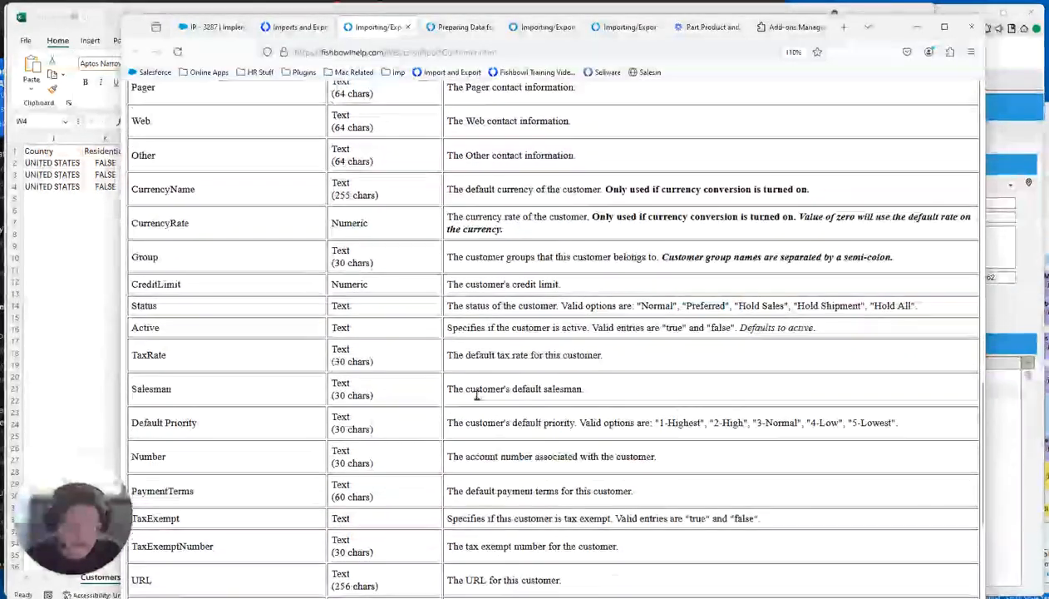
scroll(477, 395, up, 1)
triple_click(532, 391)
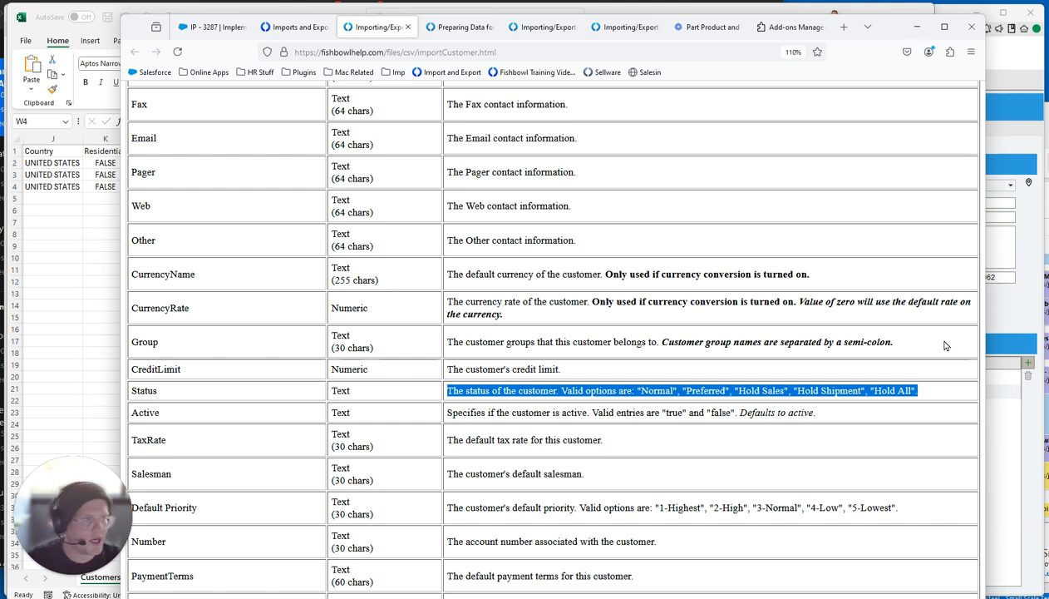
click(67, 260)
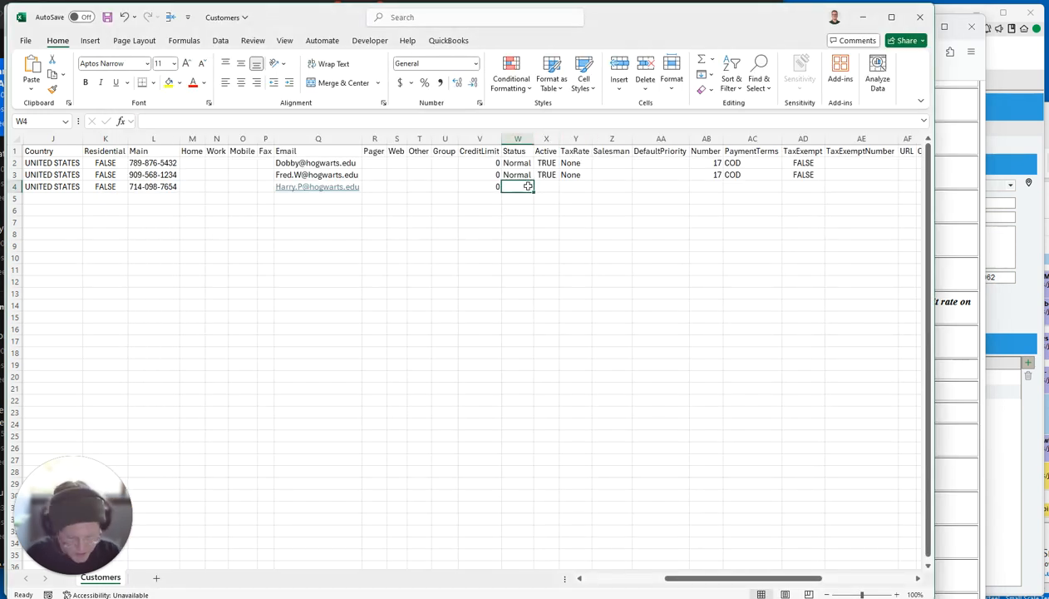
Set row 4's Status to Normal and cancel the Fishbowl address contact form.
text(Normal)
key(Tab)
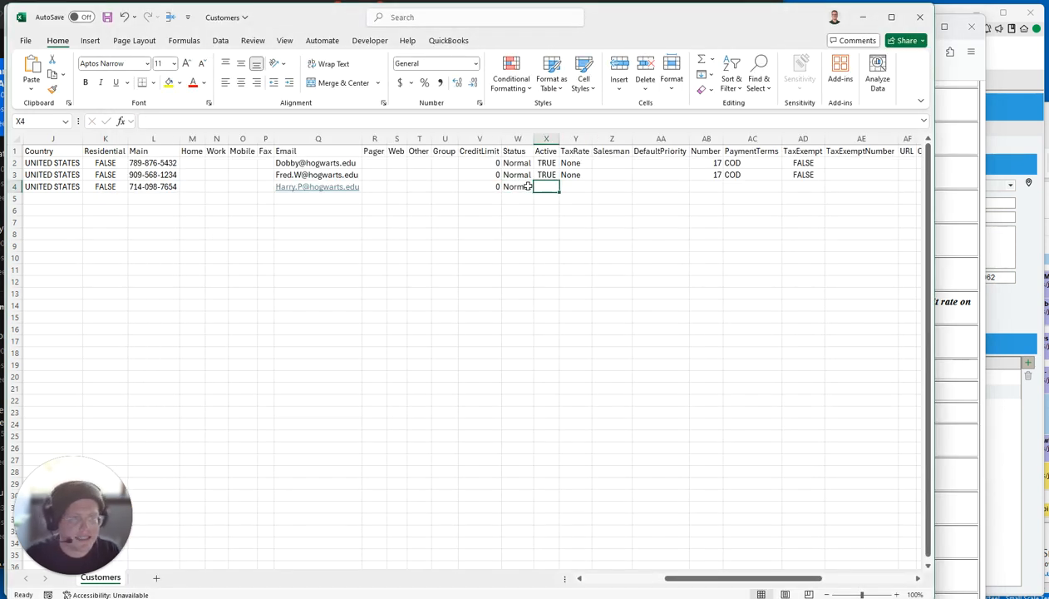
click(999, 310)
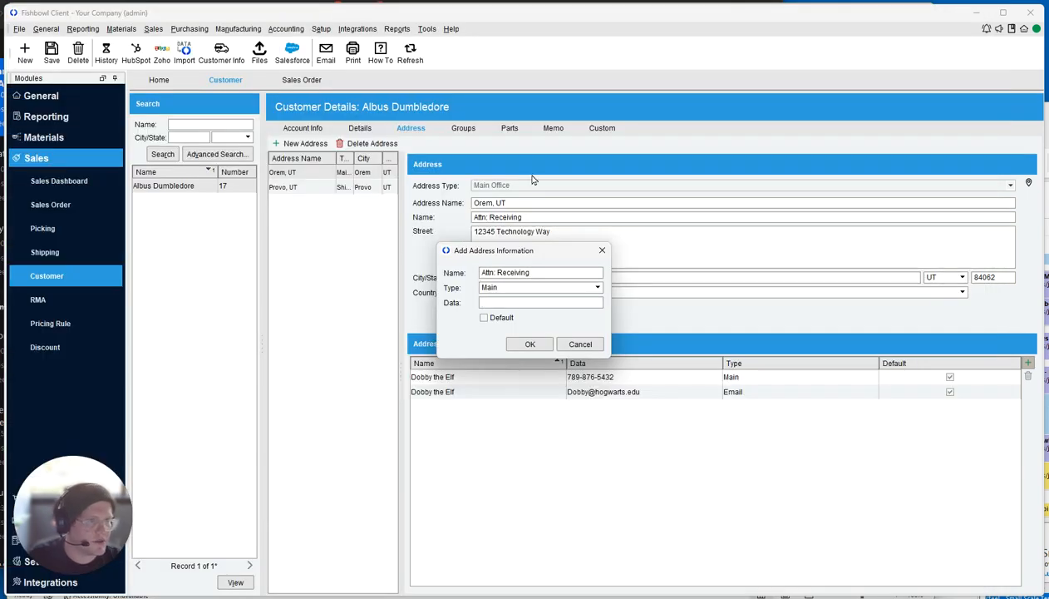
click(580, 344)
click(304, 128)
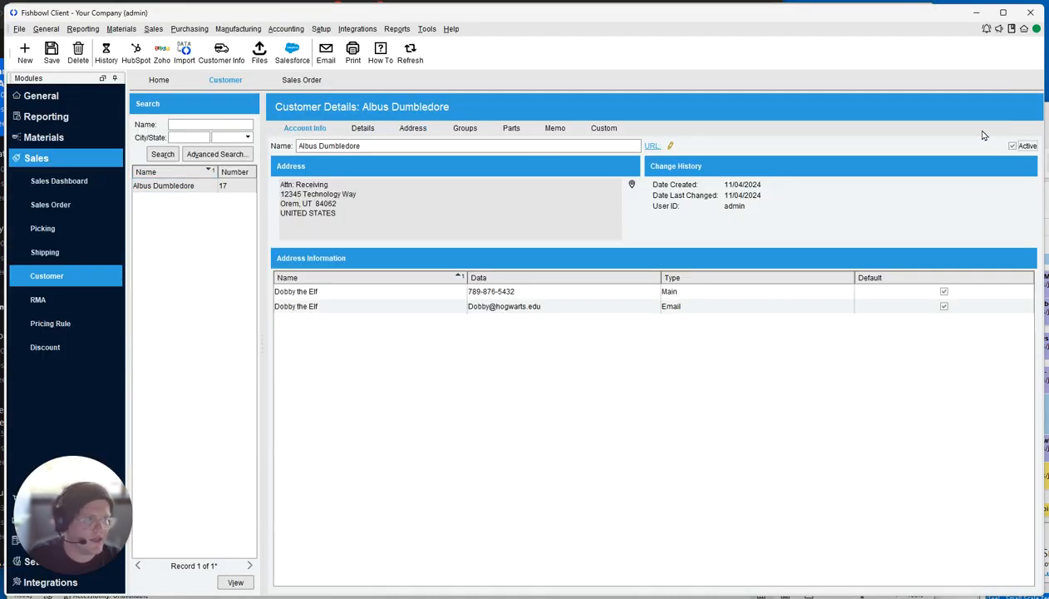
key(alt+Tab)
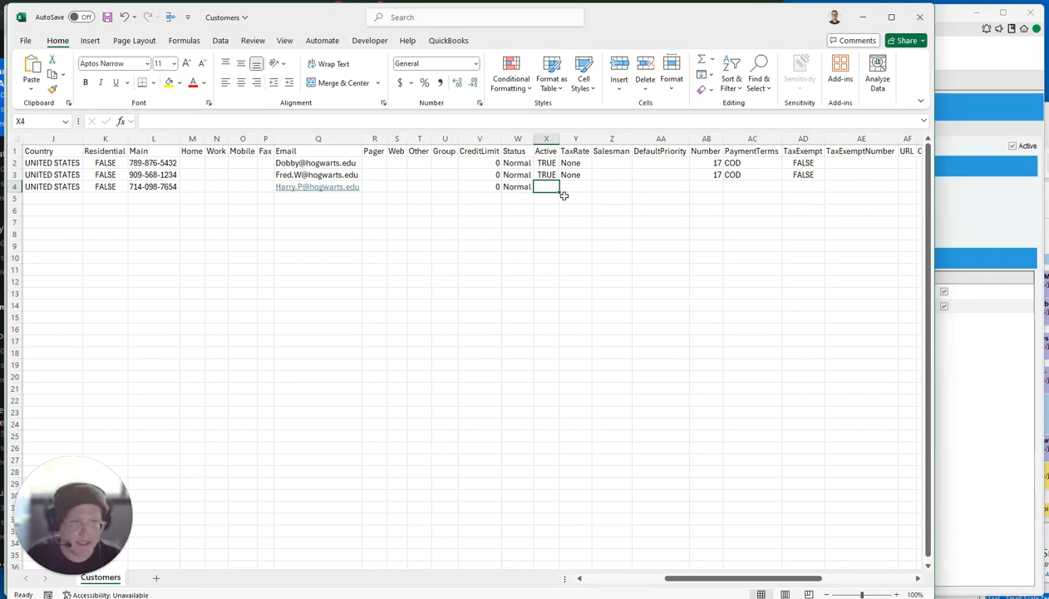
Set Active to TRUE and TaxRate to None in row 4.
text(TRUE)
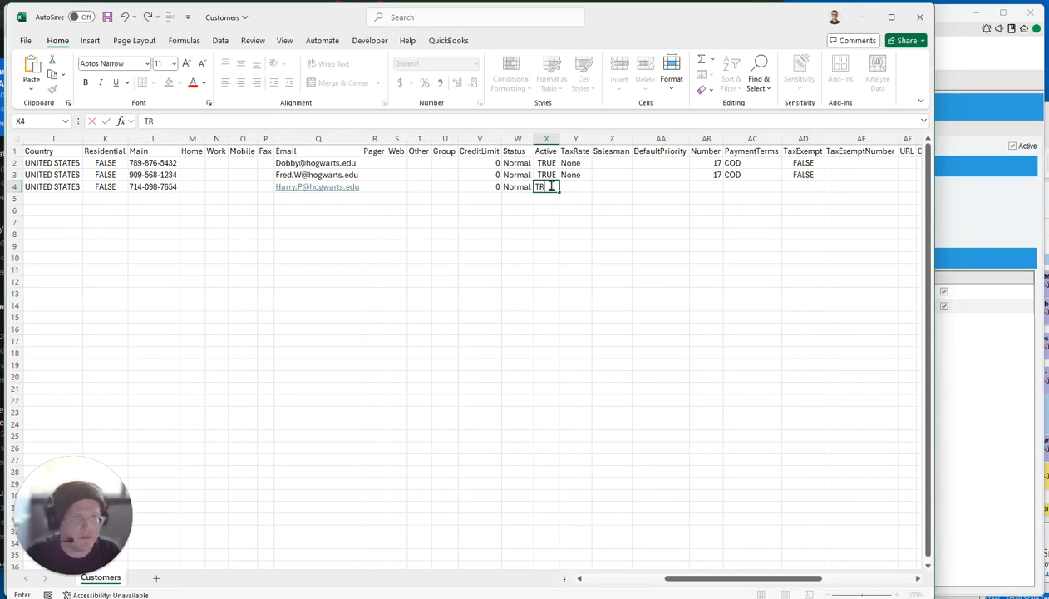
key(Tab)
text(None)
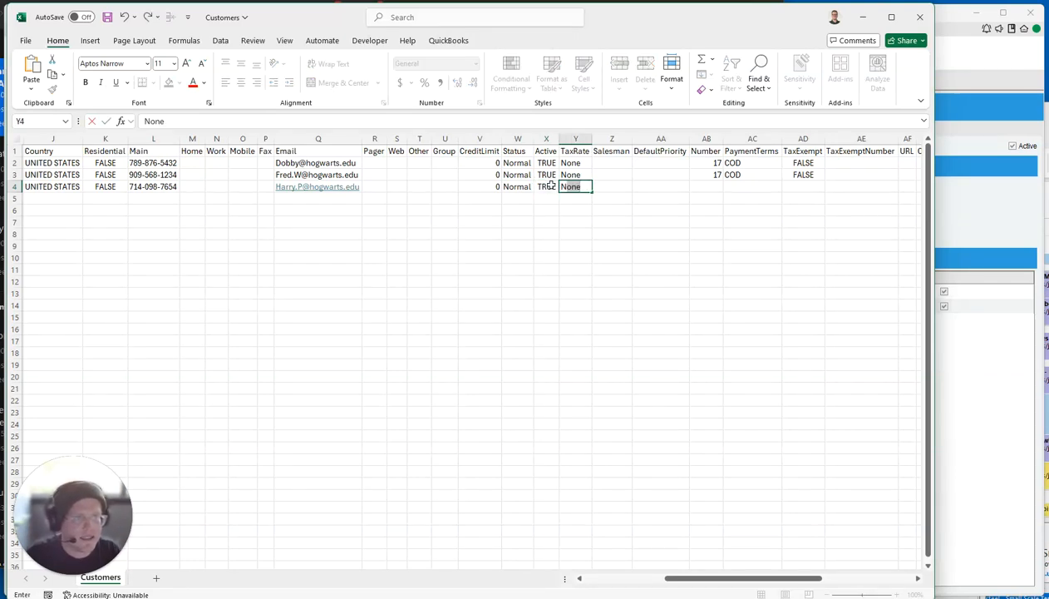
key(Tab)
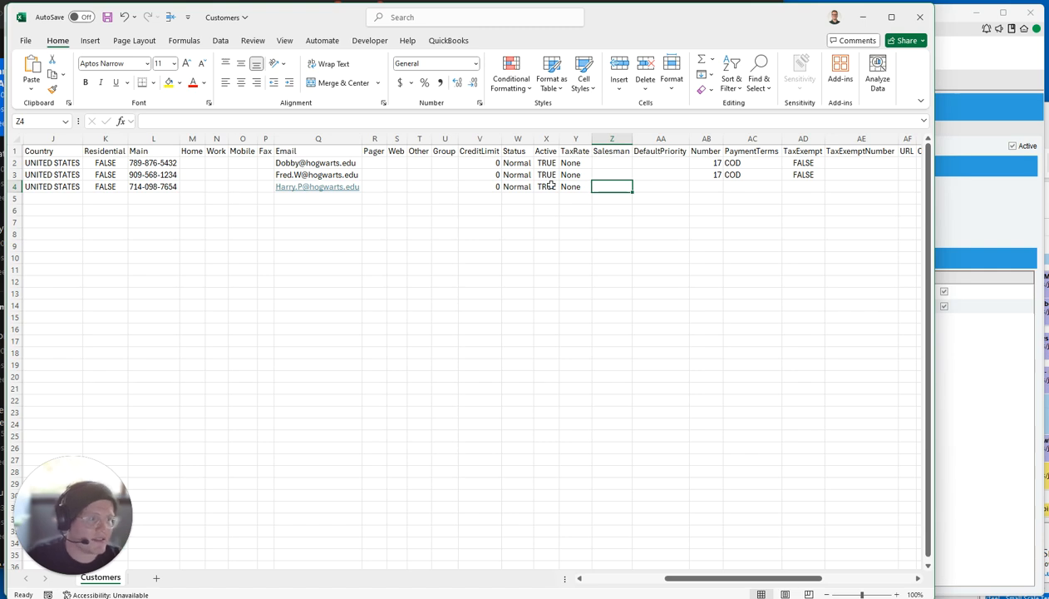
Clear the mistaken Salesman entry so the cell stays empty.
text(Connor)
double_click(601, 188)
key(BackSpace)
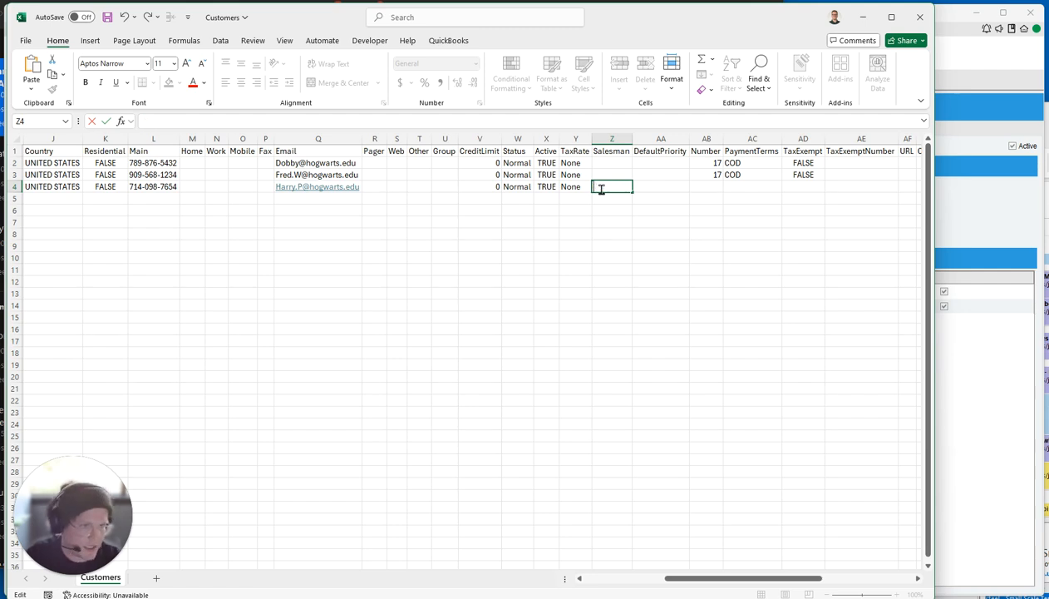
key(Tab)
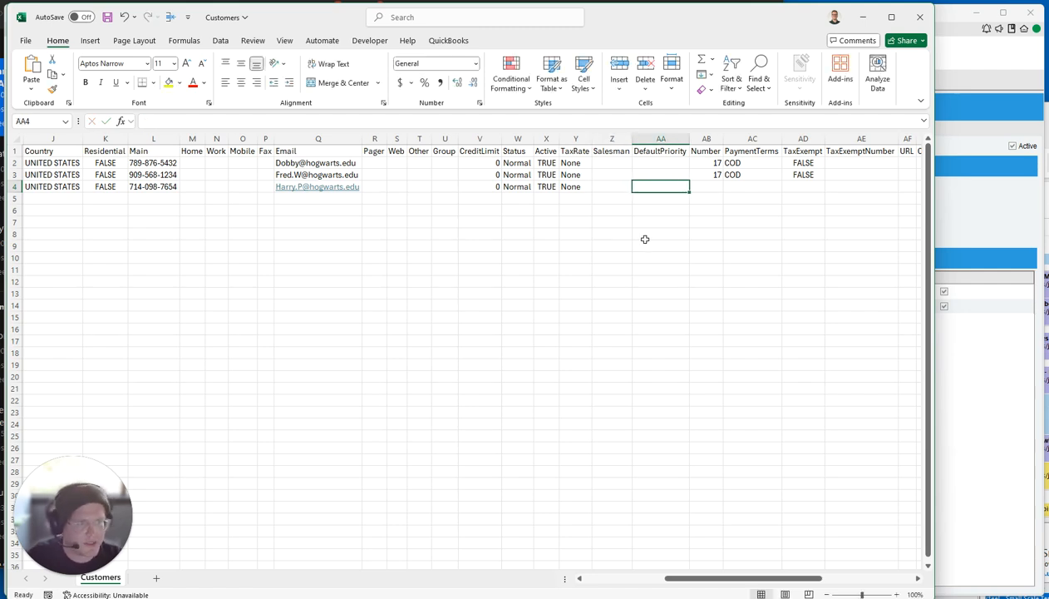
key(alt+Tab)
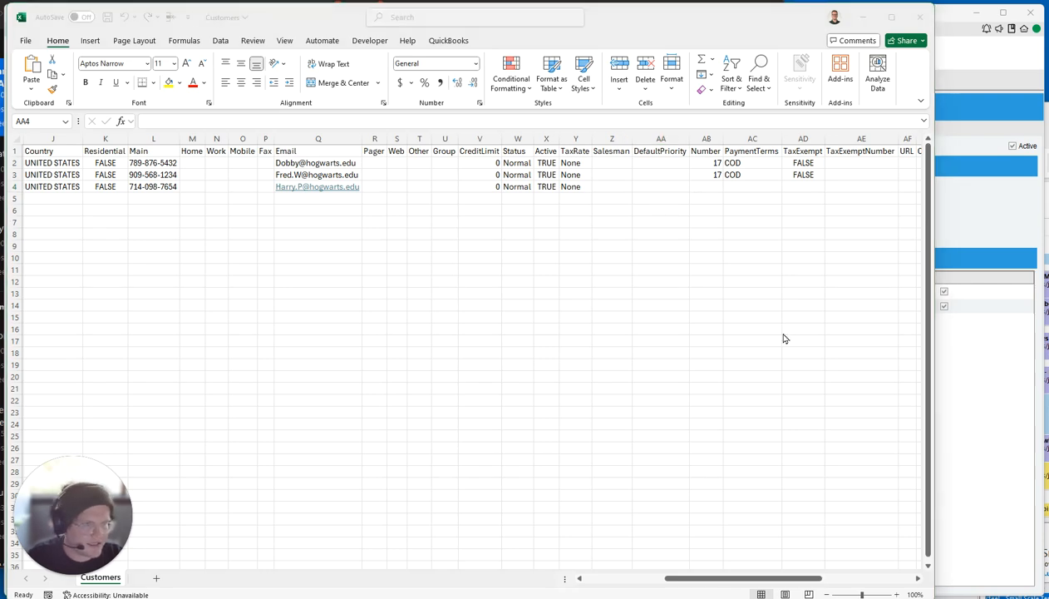
key(alt+Tab)
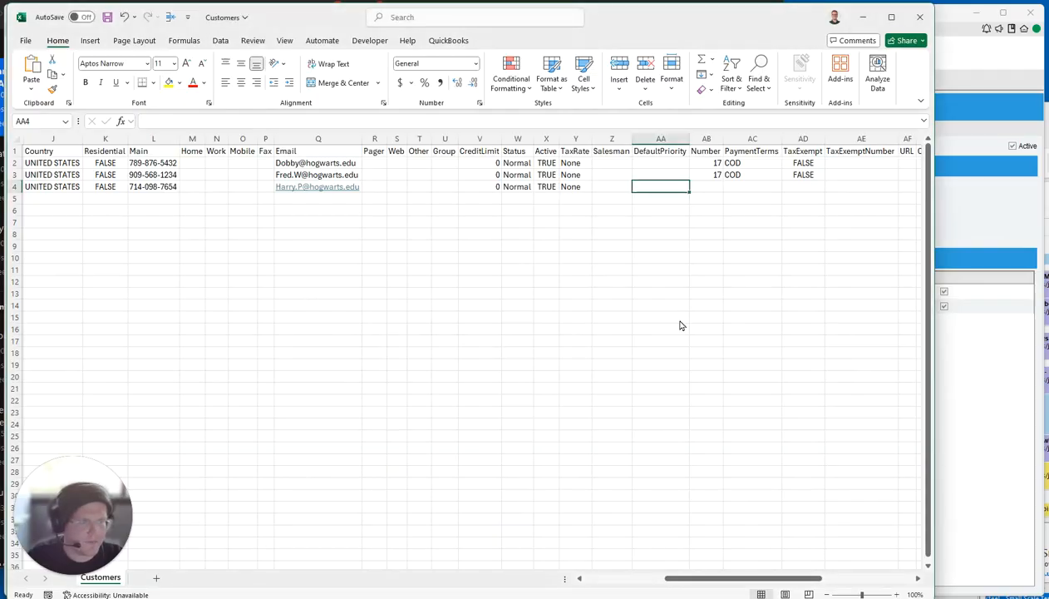
key(alt+Tab)
Review Default Priority's valid options from 1-Highest to 5-Lowest in the help page.
scroll(270, 378, down, 5)
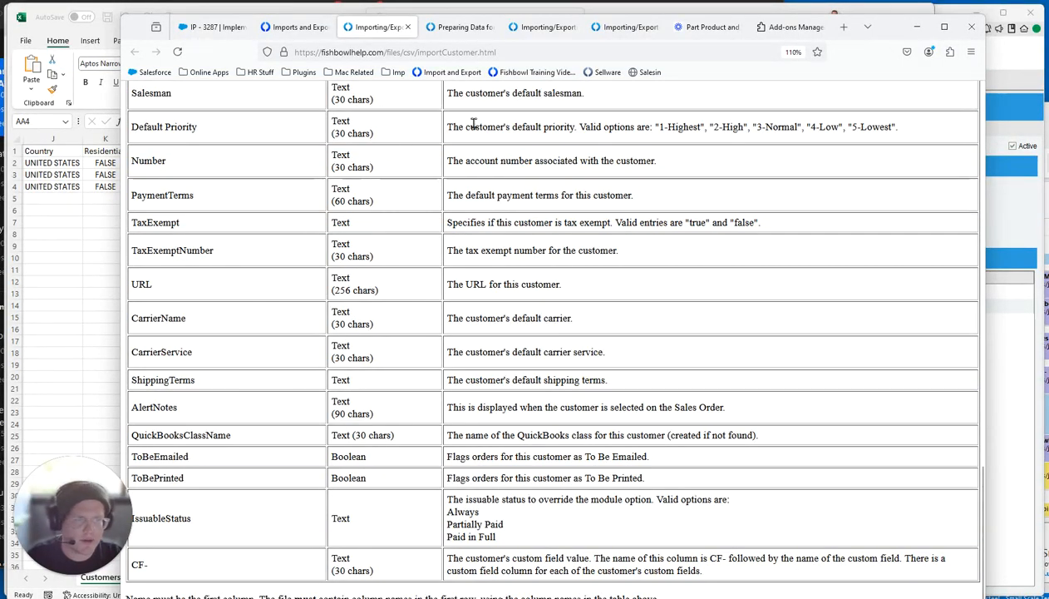
drag(450, 127, 925, 137)
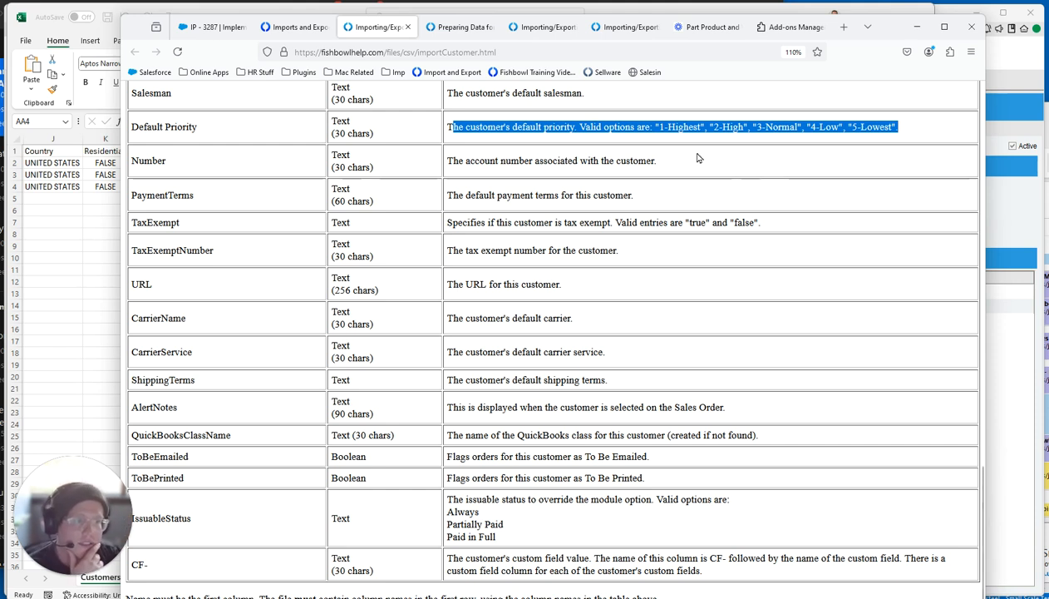
drag(660, 126, 702, 124)
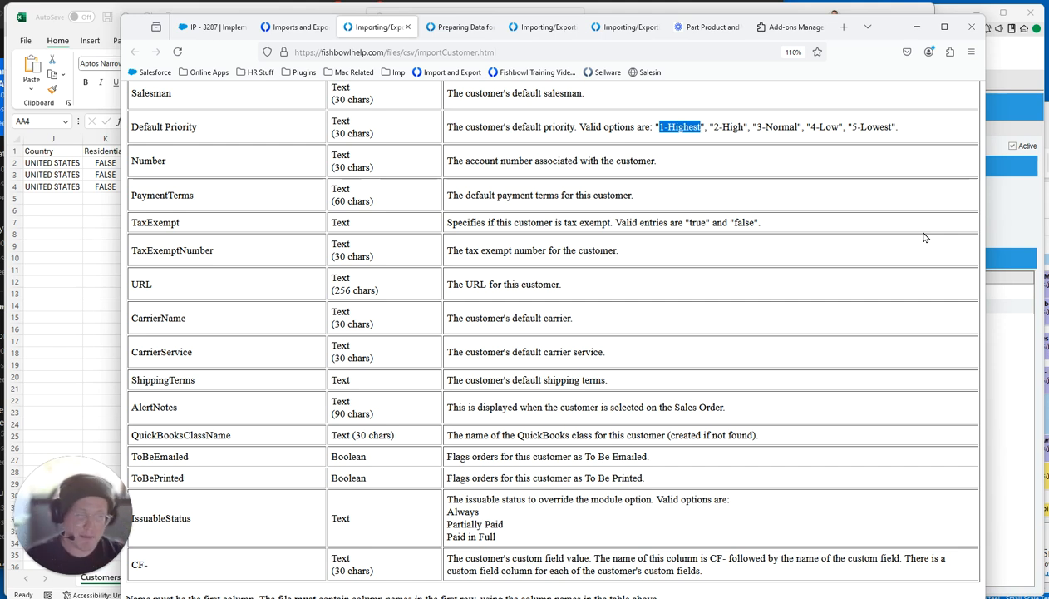
Confirm in Fishbowl's customer Details that the account number is 17, then return to Excel cell AB4.
click(989, 213)
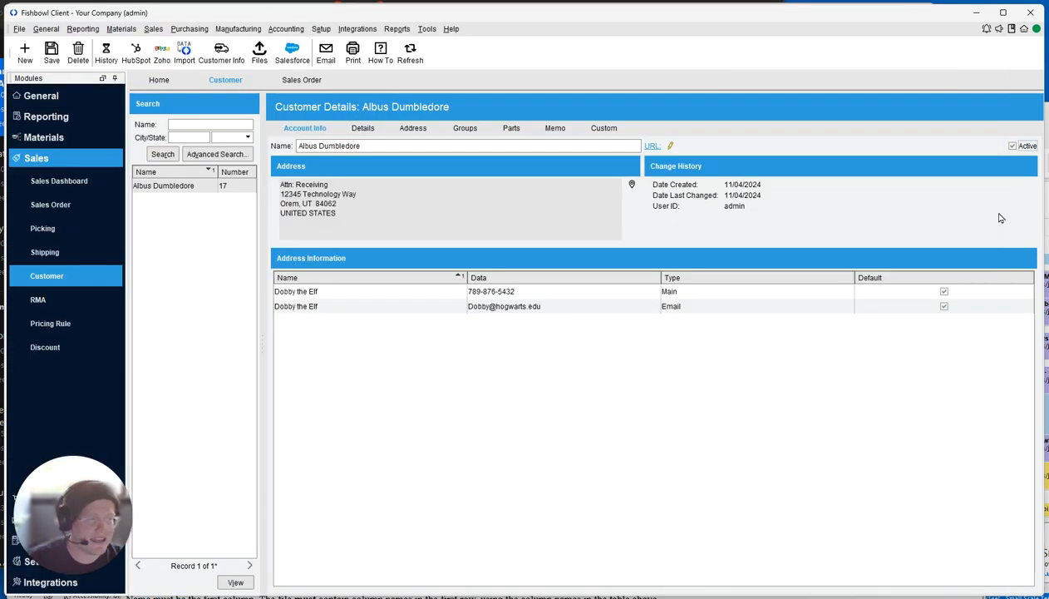
key(alt+Tab)
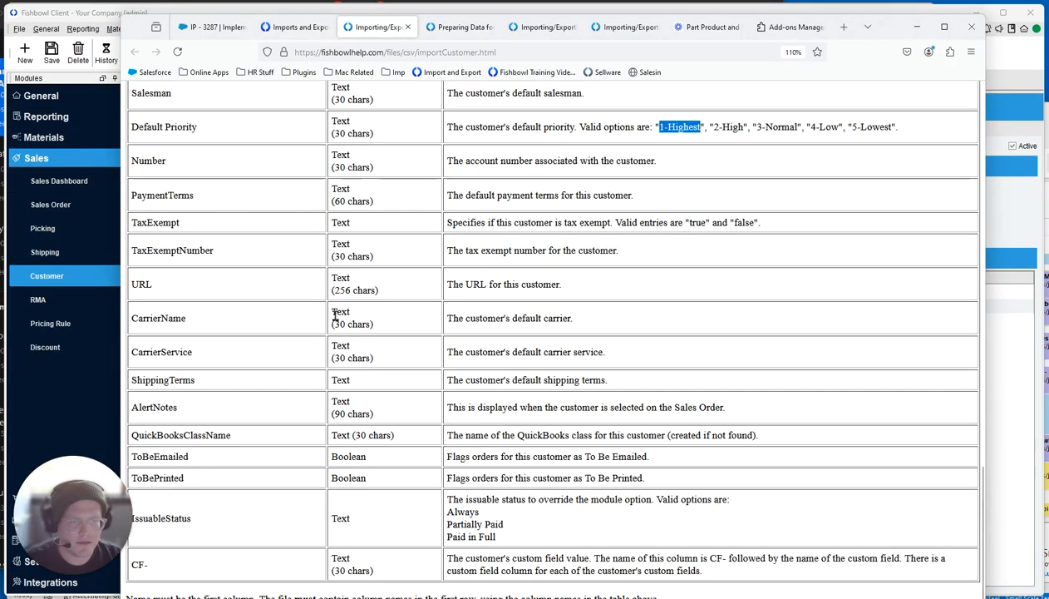
key(alt+Tab)
click(455, 317)
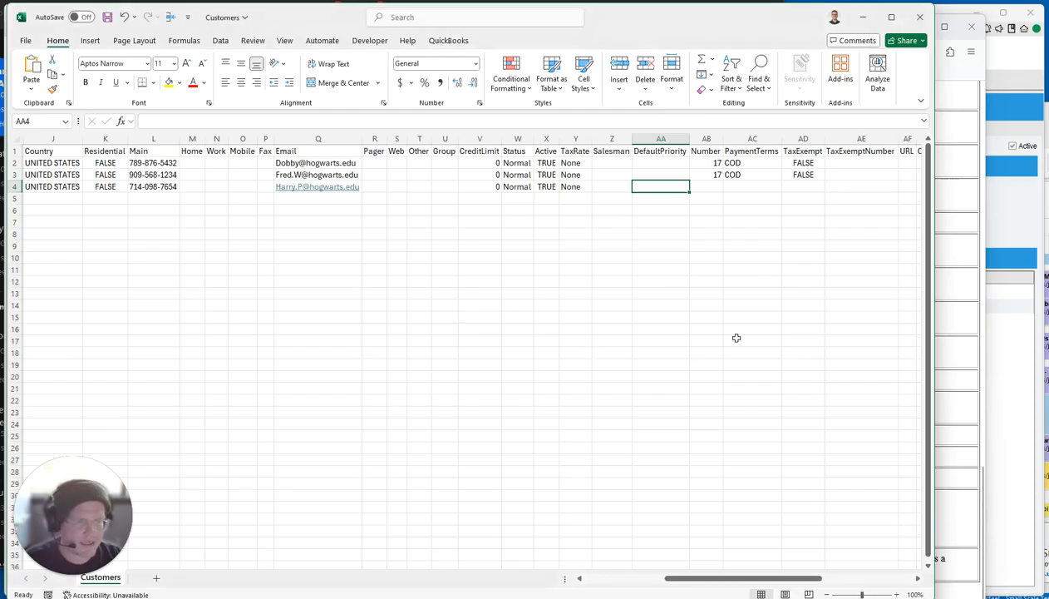
click(703, 139)
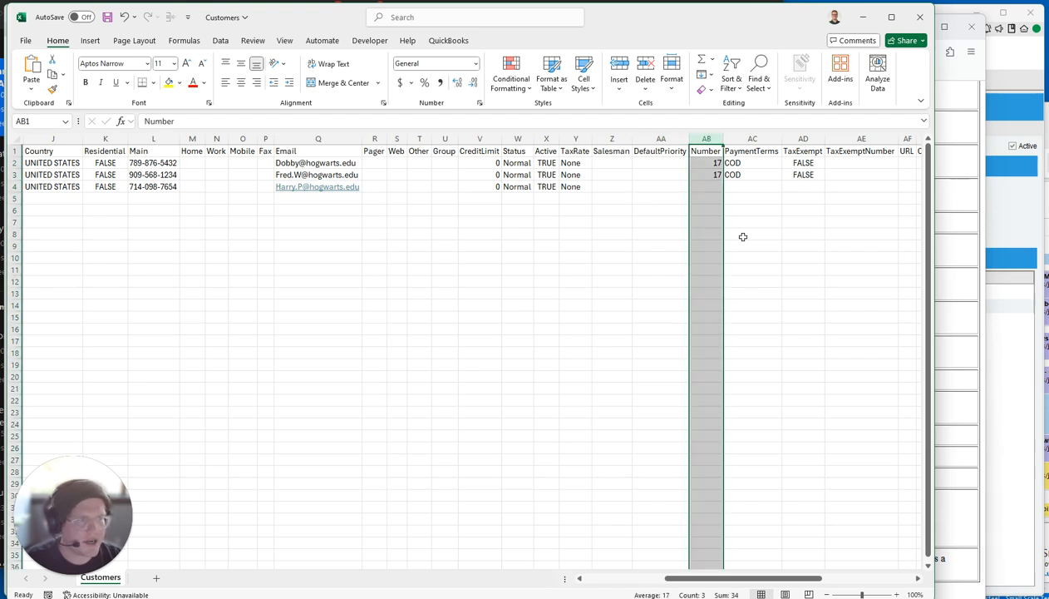
click(982, 252)
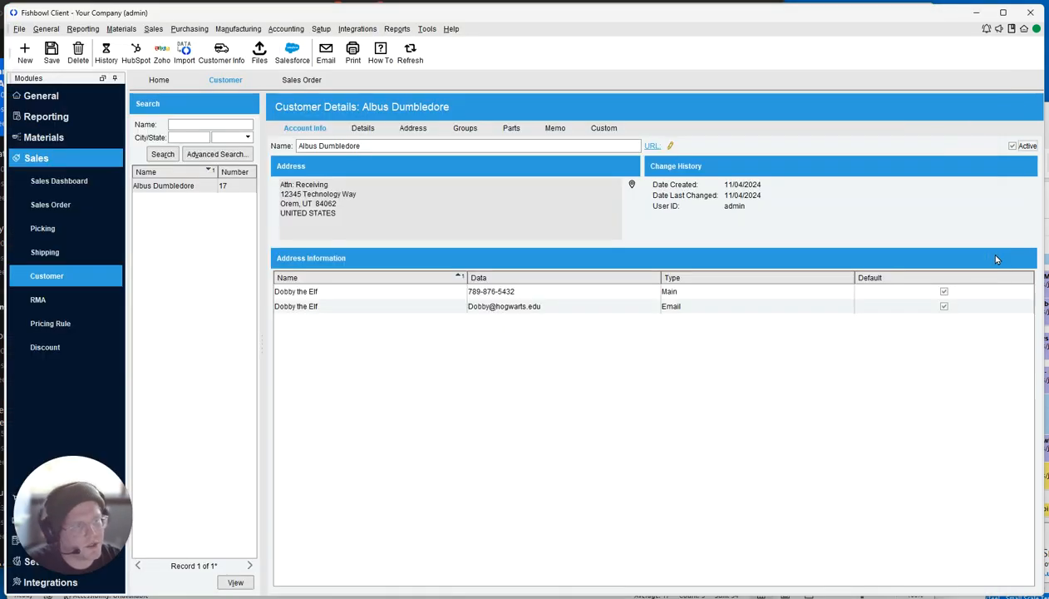
click(363, 131)
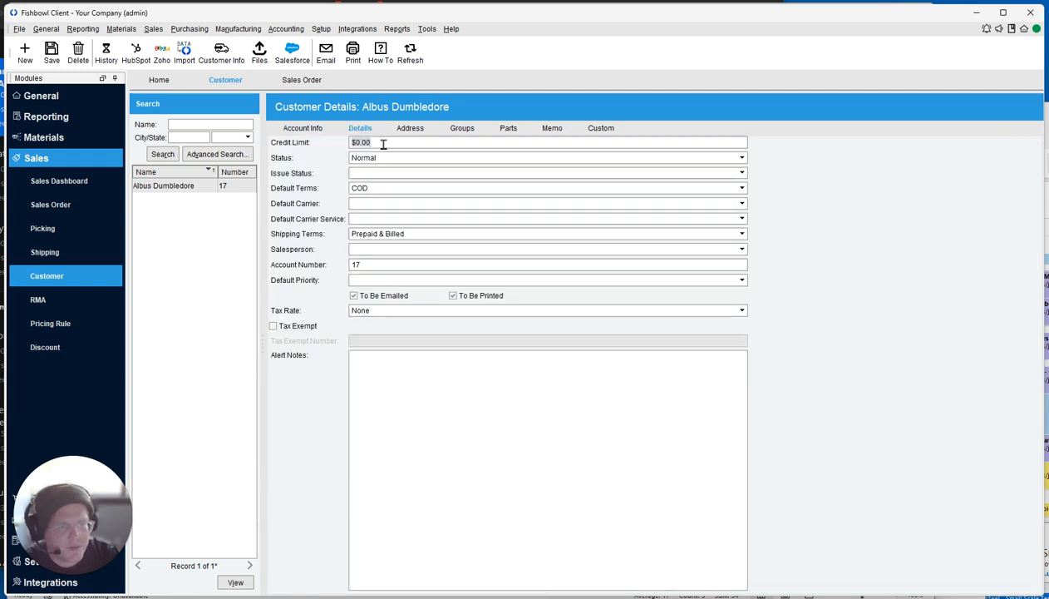
click(377, 265)
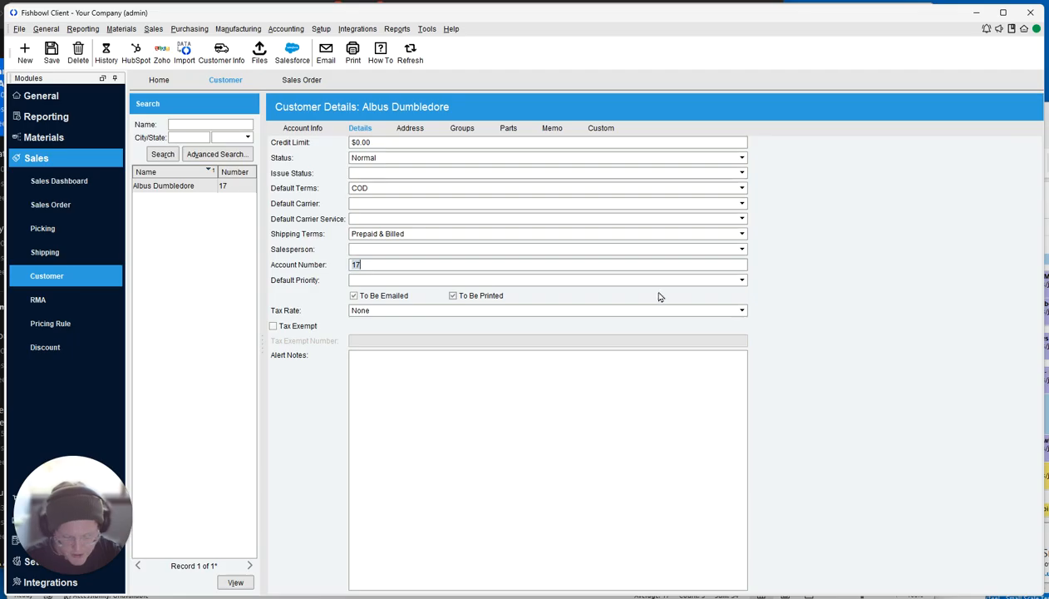
key(alt+Tab)
click(718, 188)
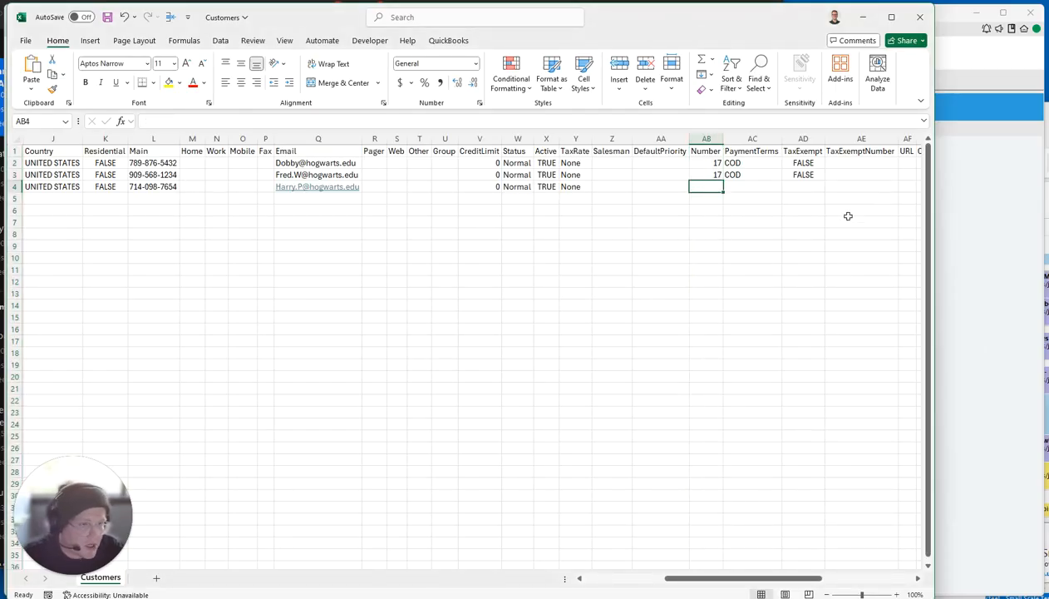
Review row 4's PaymentTerms, TaxExempt, TaxExemptNumber and URL cells, leaving them unchanged.
click(763, 187)
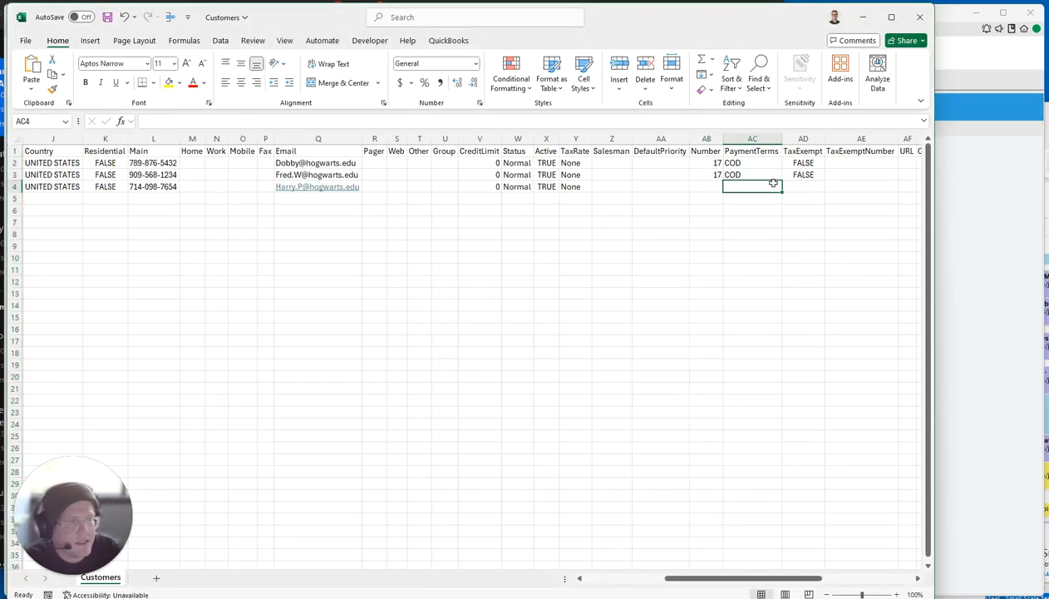
click(772, 139)
drag(778, 578, 824, 579)
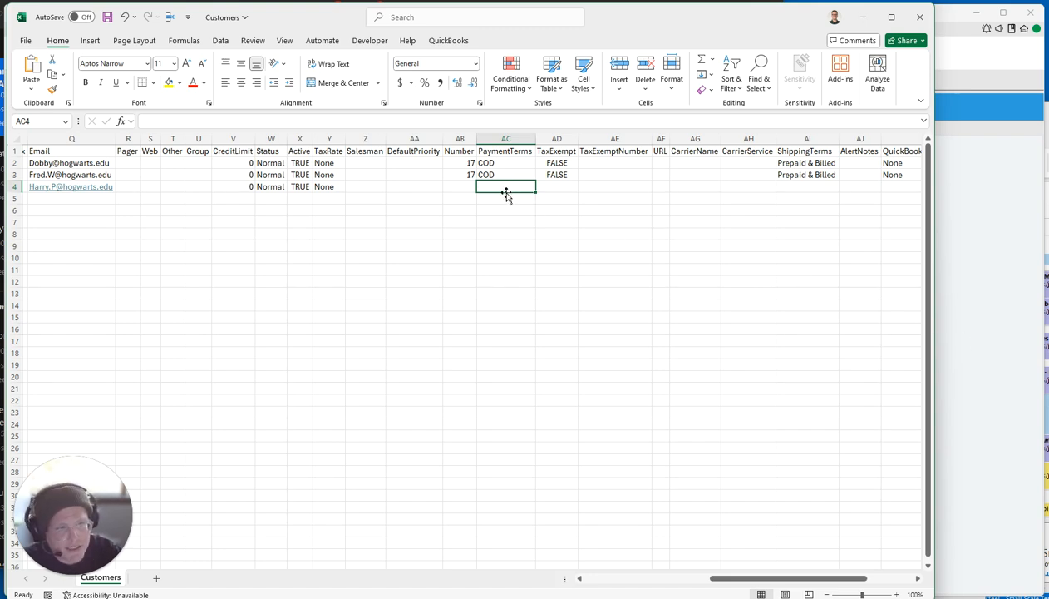
click(551, 187)
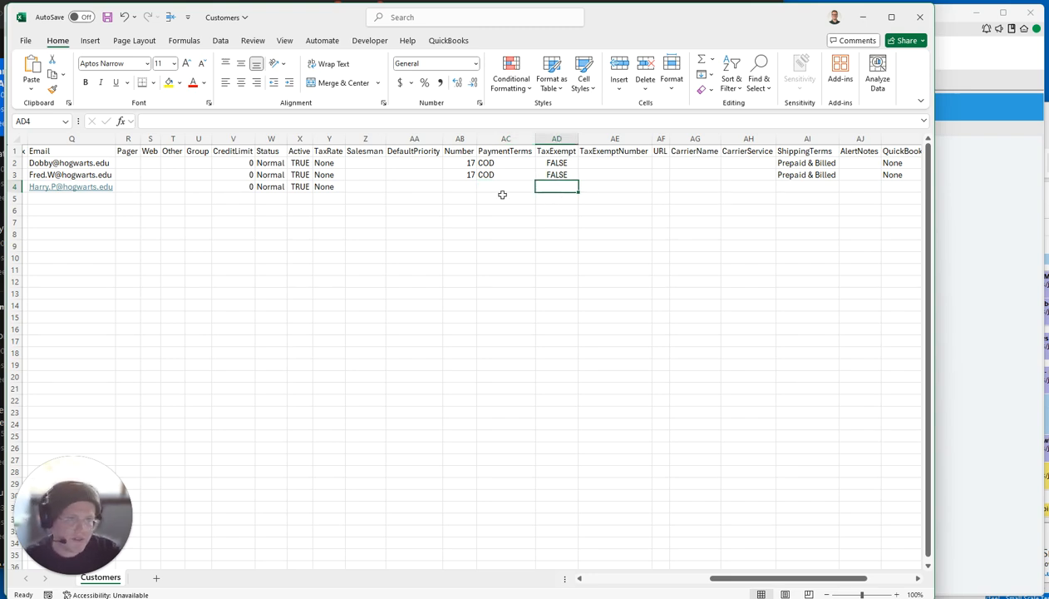
drag(459, 187, 563, 187)
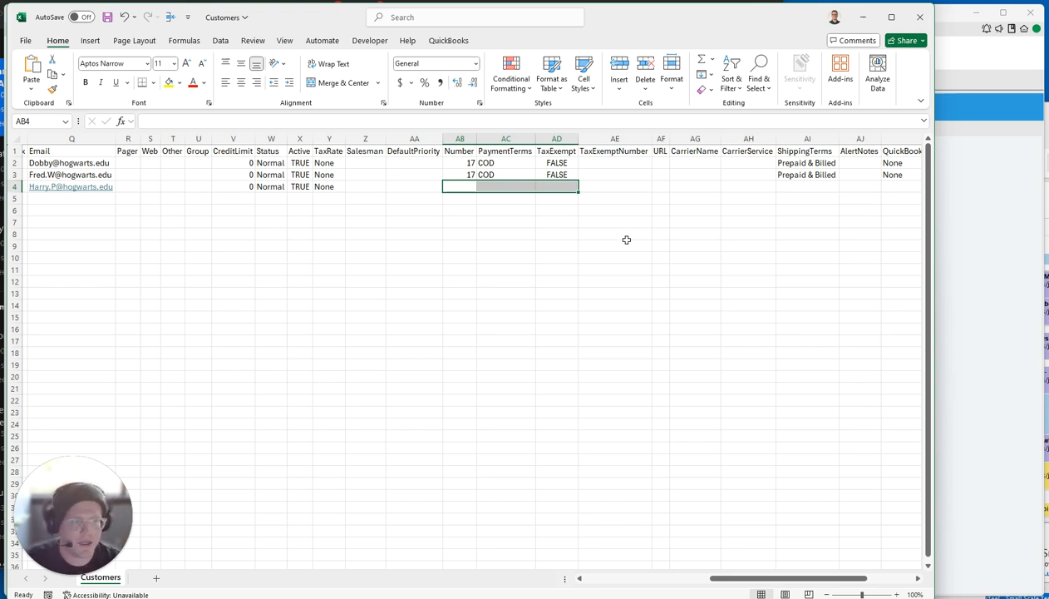
click(554, 139)
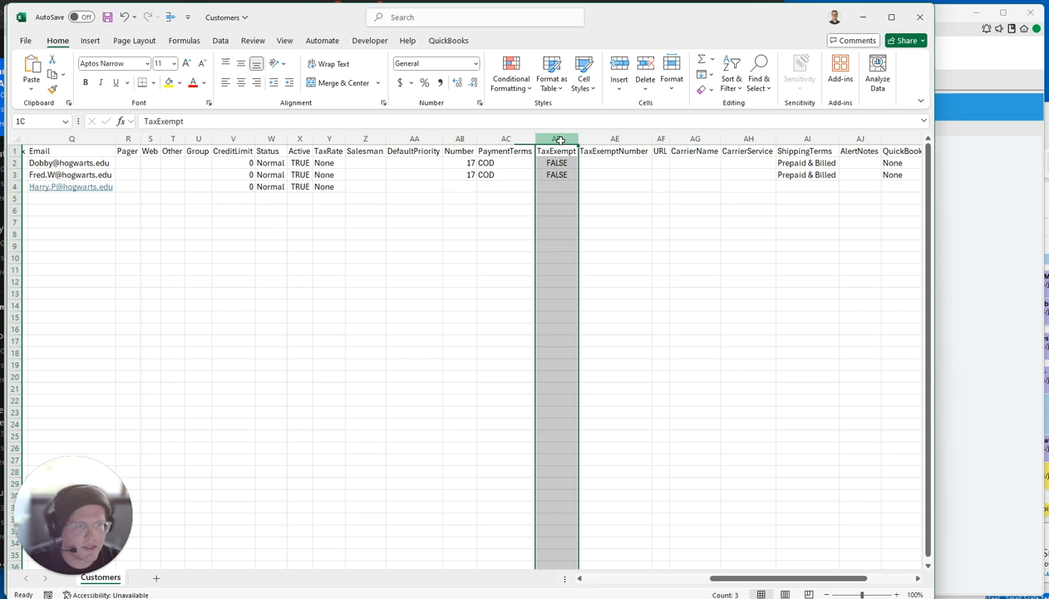
click(617, 139)
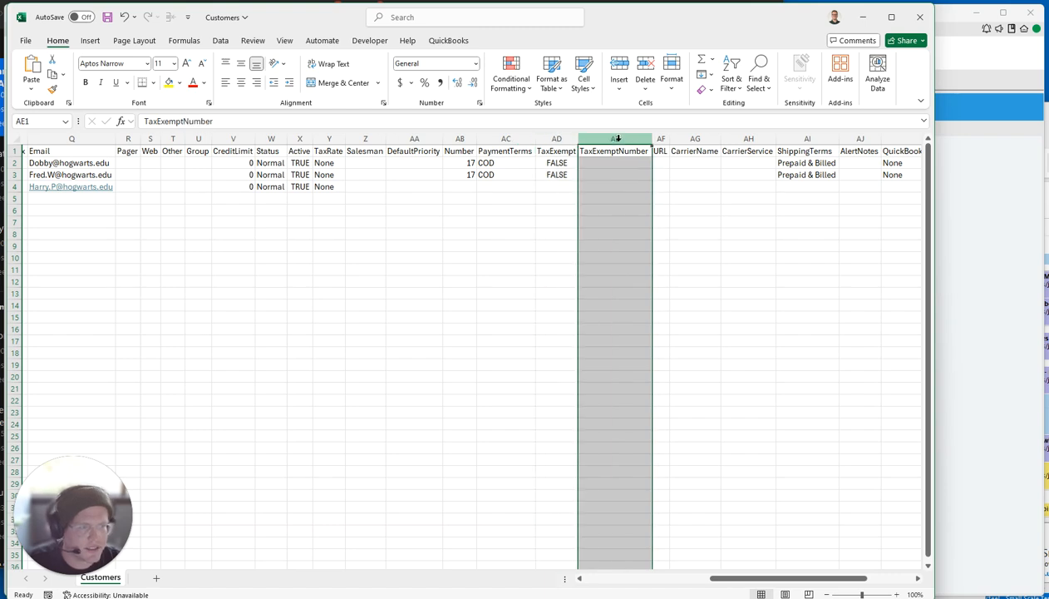
click(600, 186)
click(660, 181)
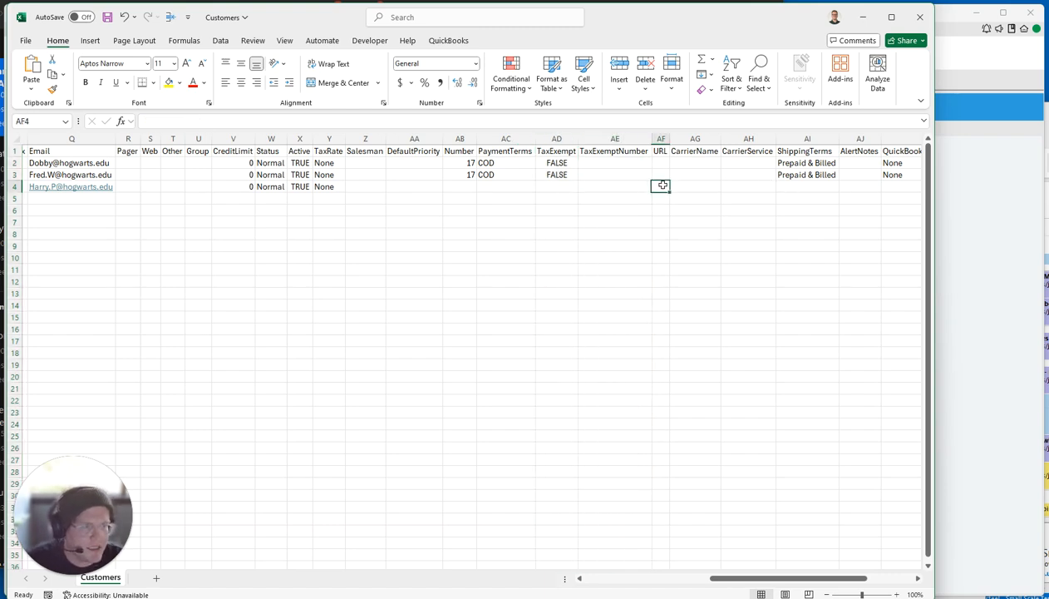
click(953, 207)
click(320, 129)
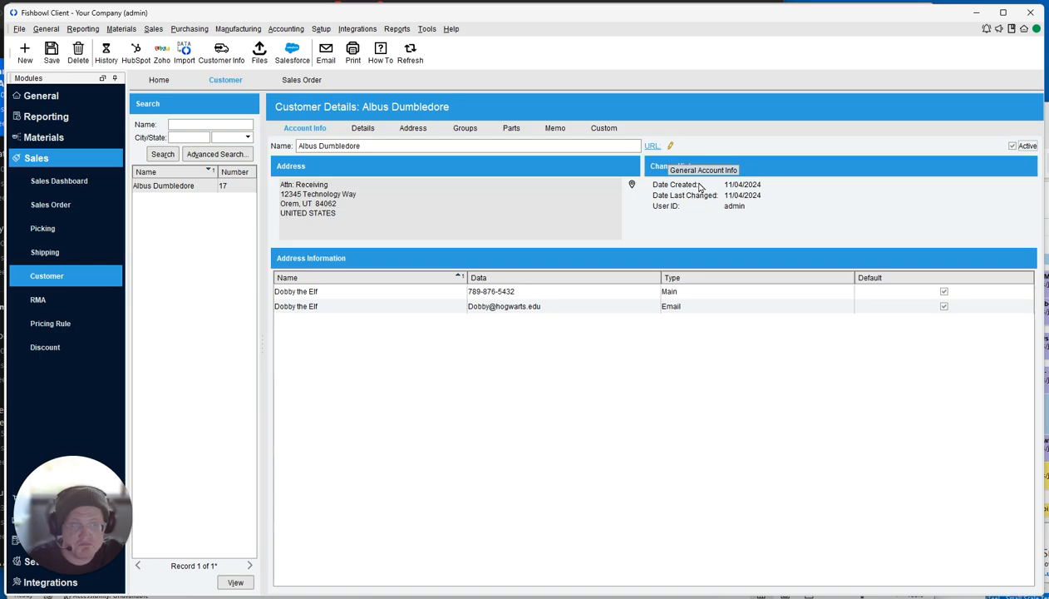
key(alt+Tab)
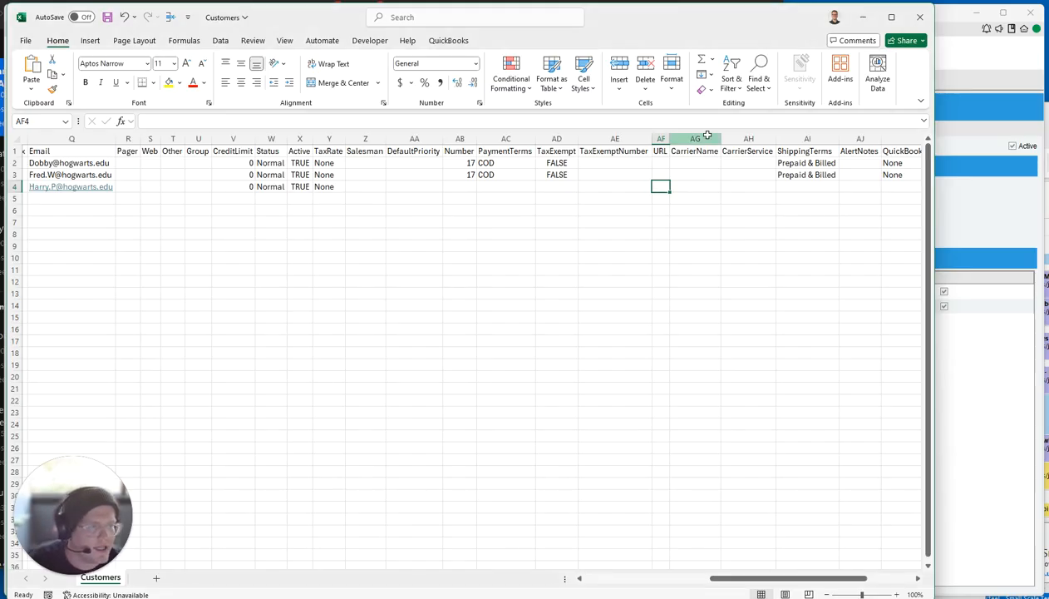
click(707, 136)
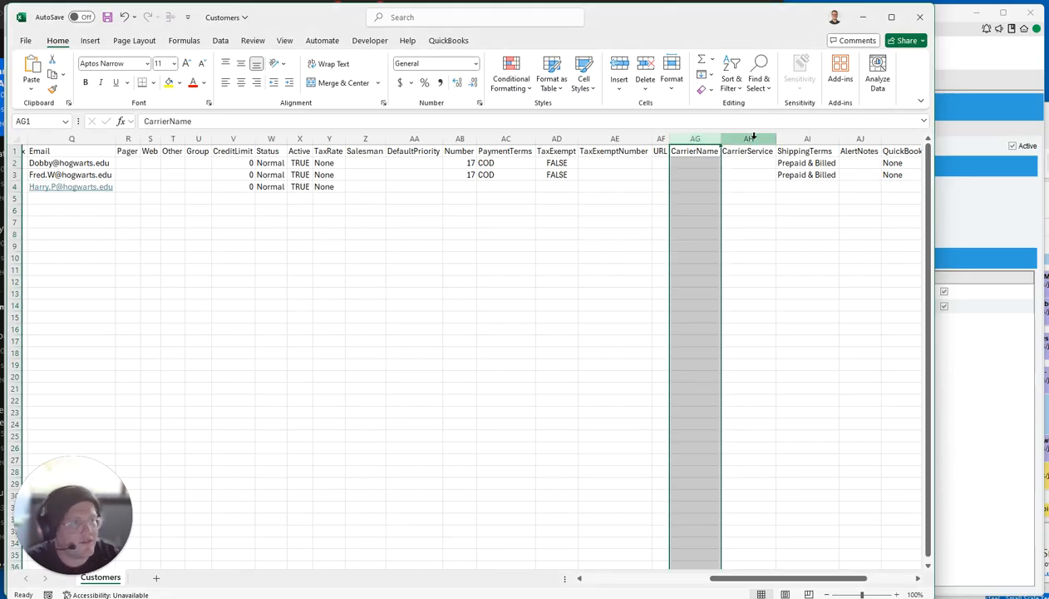
click(684, 187)
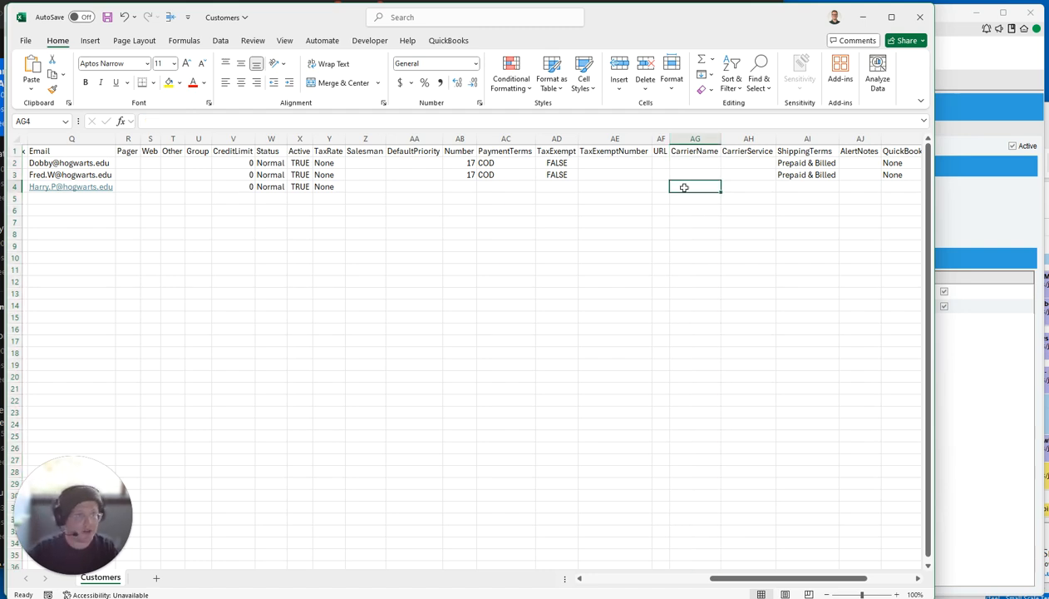
text(UPS)
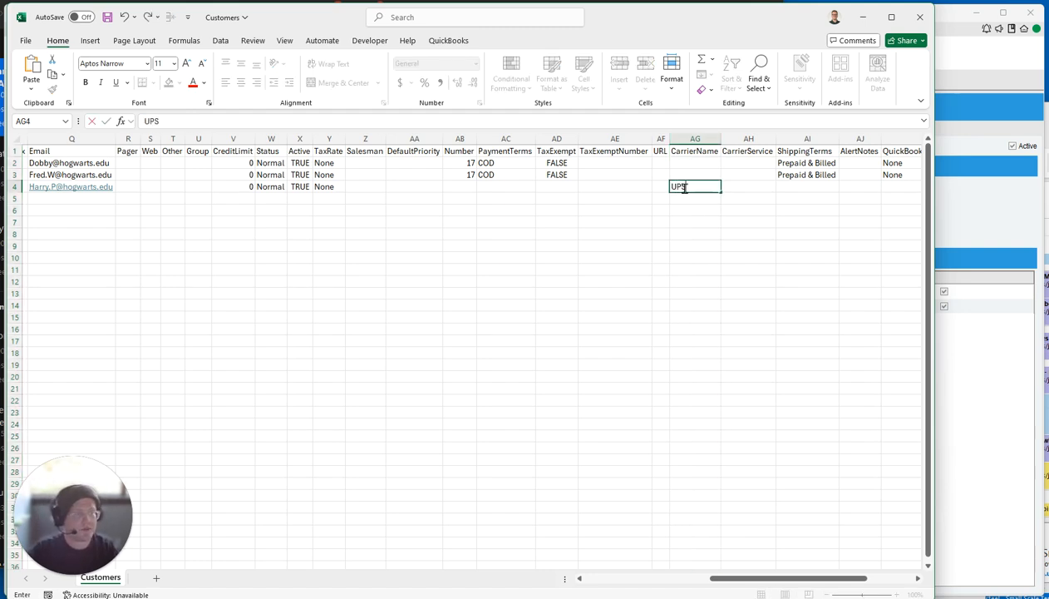
key(Tab)
text(Ground)
key(Tab)
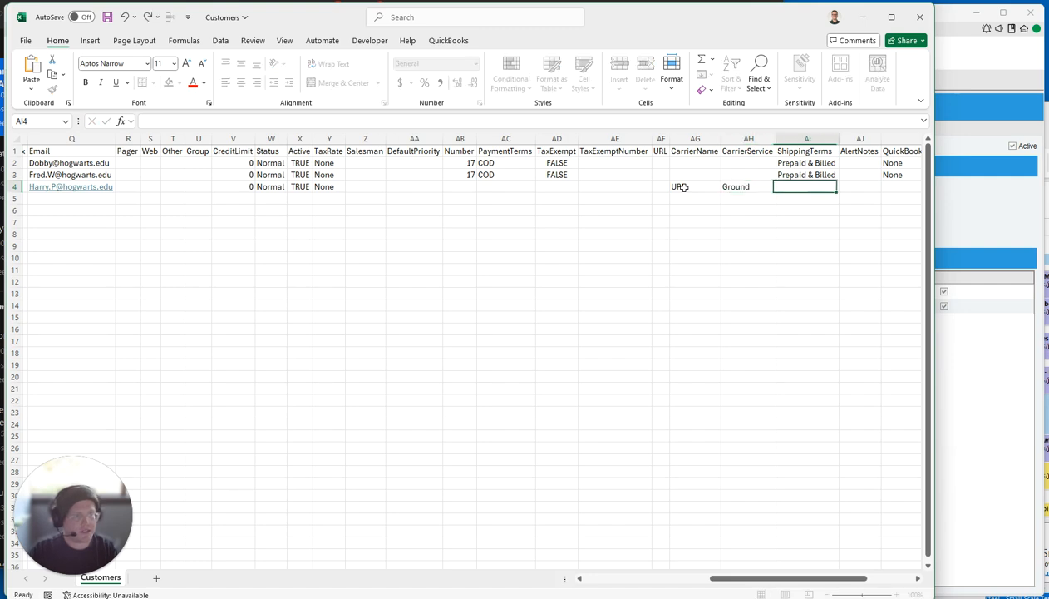
Copy the Prepaid & Billed shipping terms from AI3 into AI4.
drag(702, 185, 749, 186)
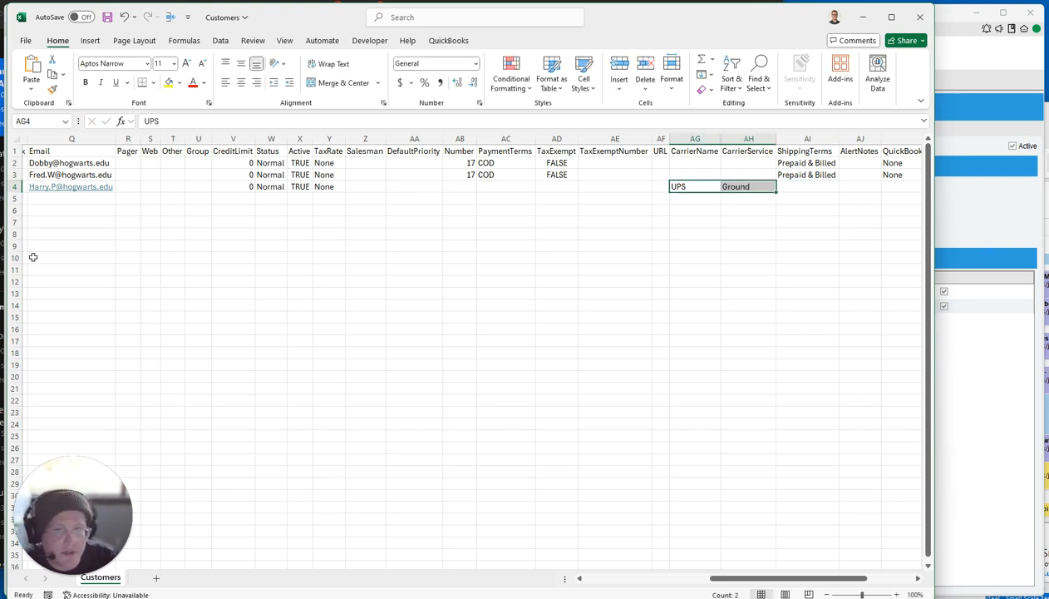
click(805, 184)
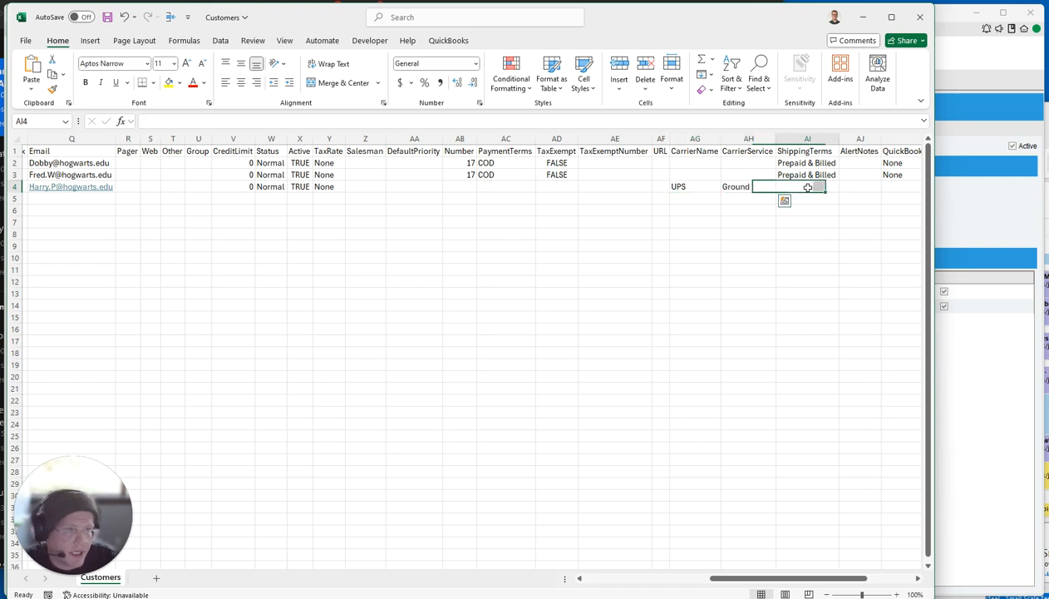
drag(836, 578, 875, 581)
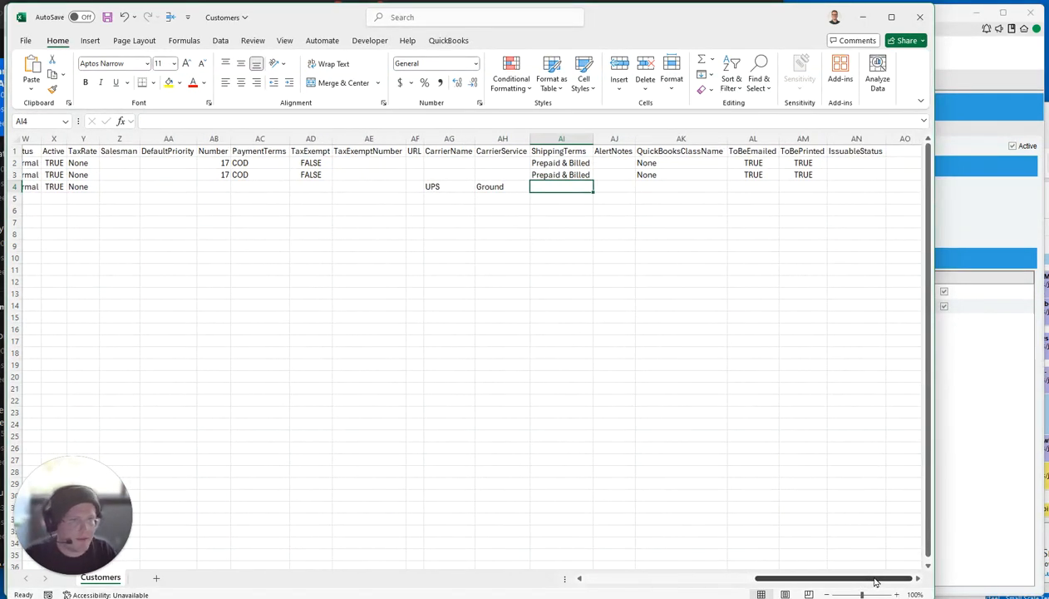
key(Up)
key(ctrl+c)
key(Down)
key(ctrl+v)
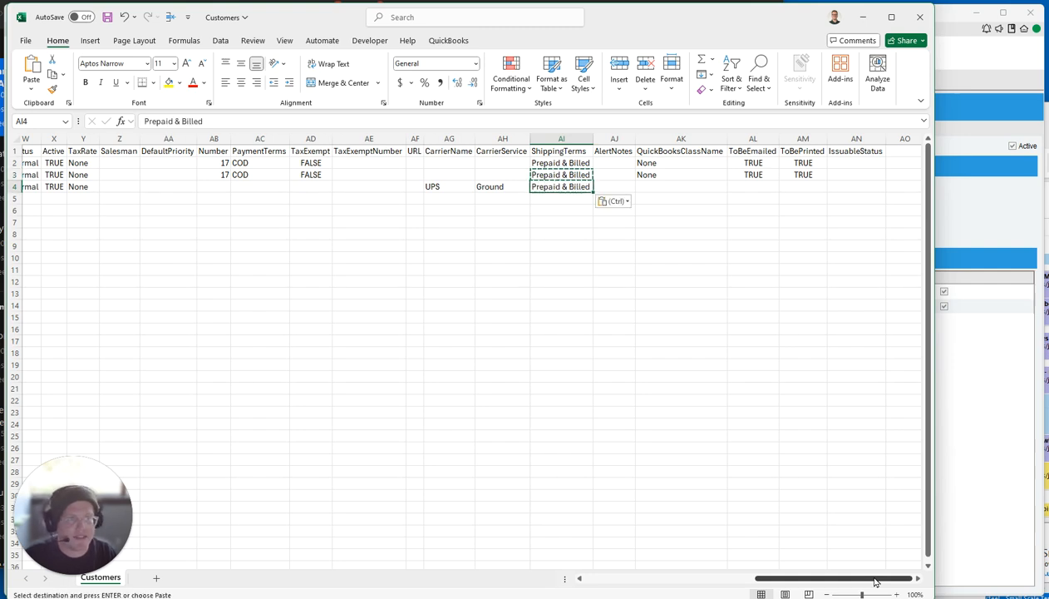
key(Escape)
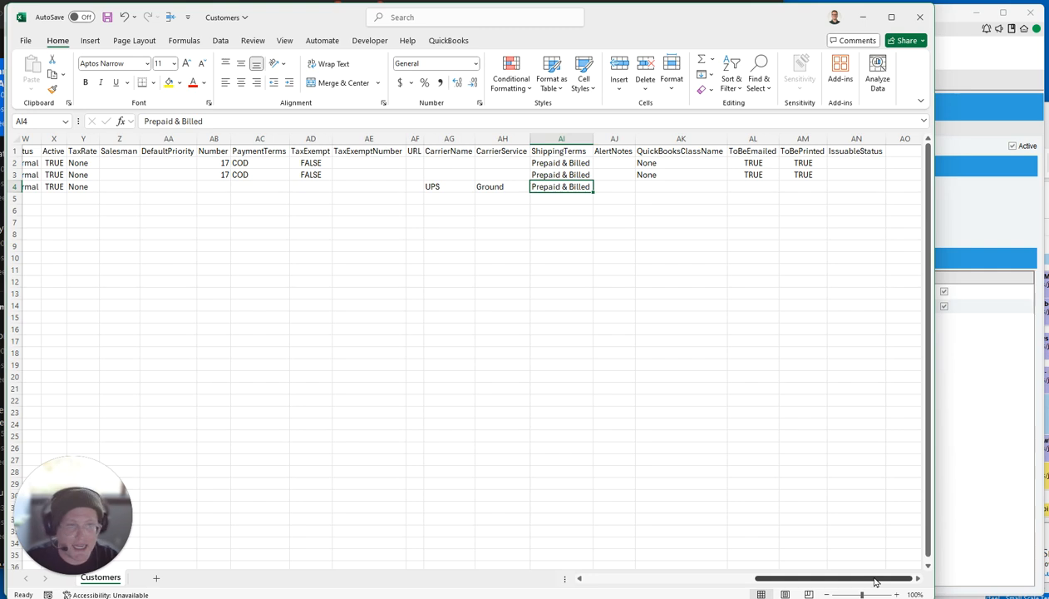
key(Right)
key(Right)
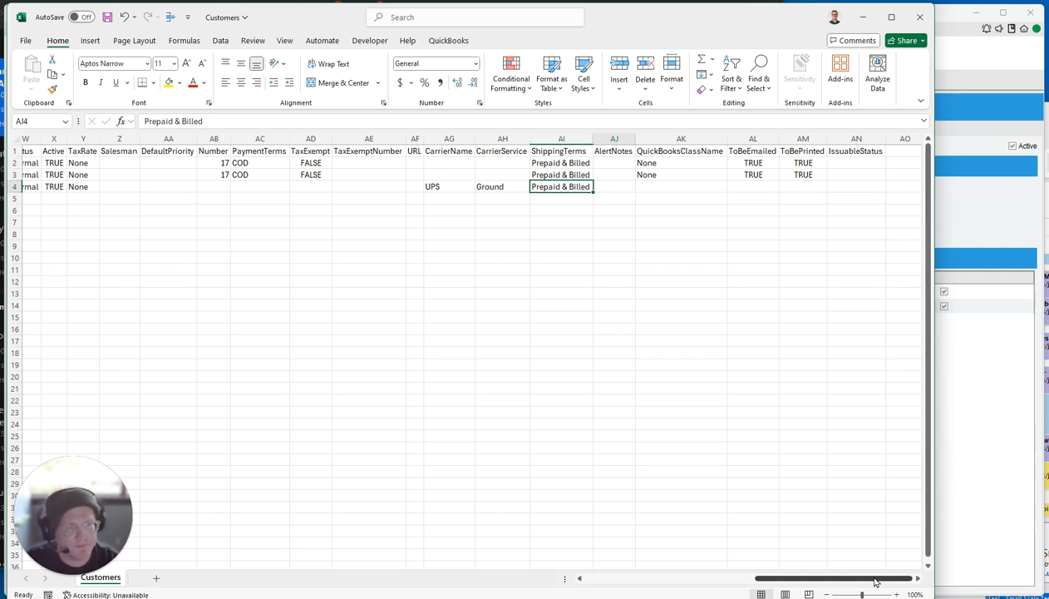
Review columns AK–AN and leave AL4, AM4 and AN4 empty for the new customer.
click(707, 137)
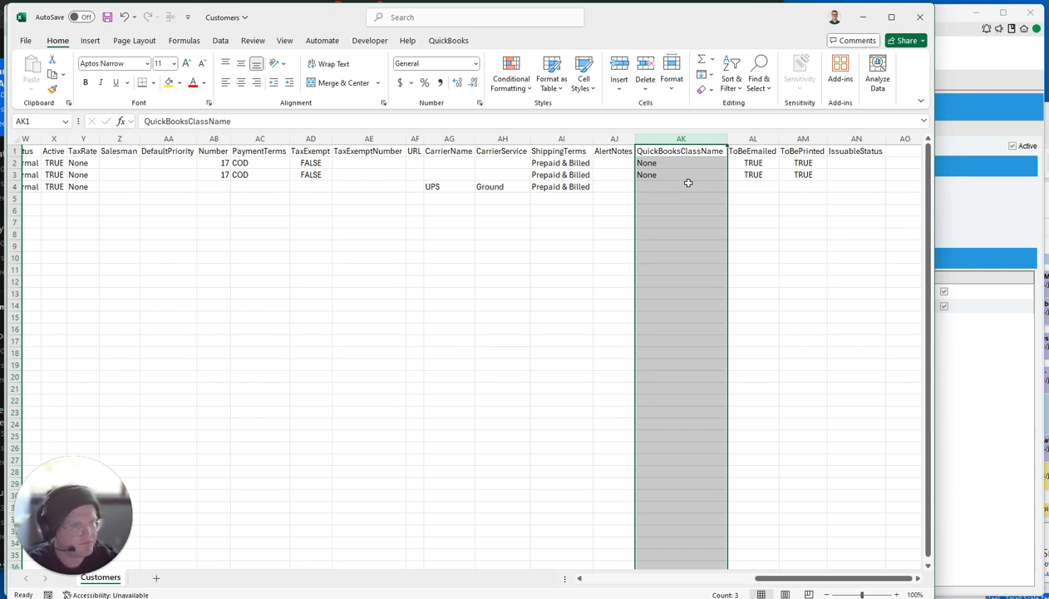
click(752, 139)
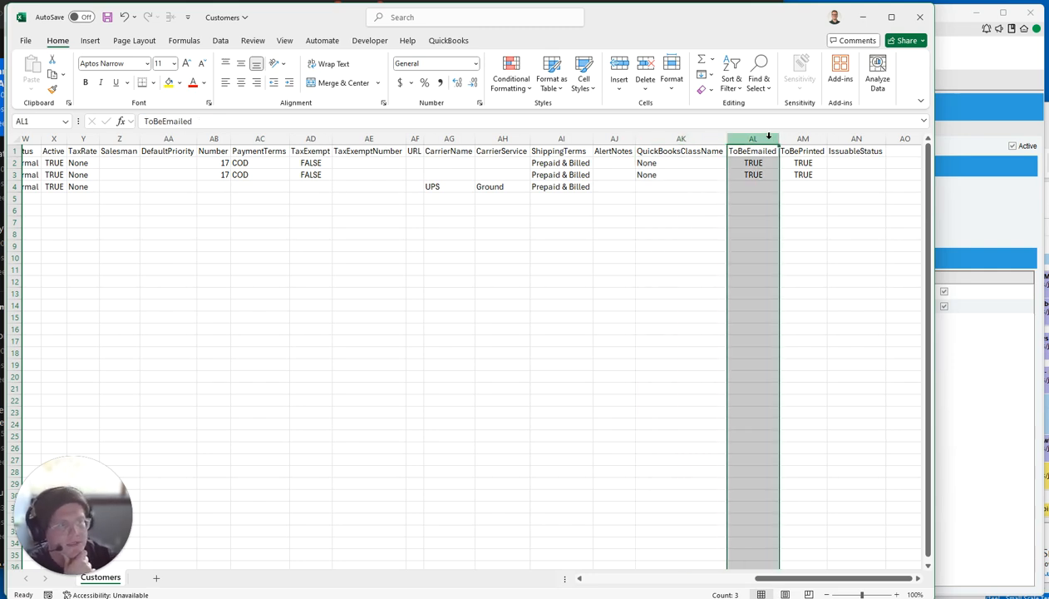
click(803, 139)
click(857, 139)
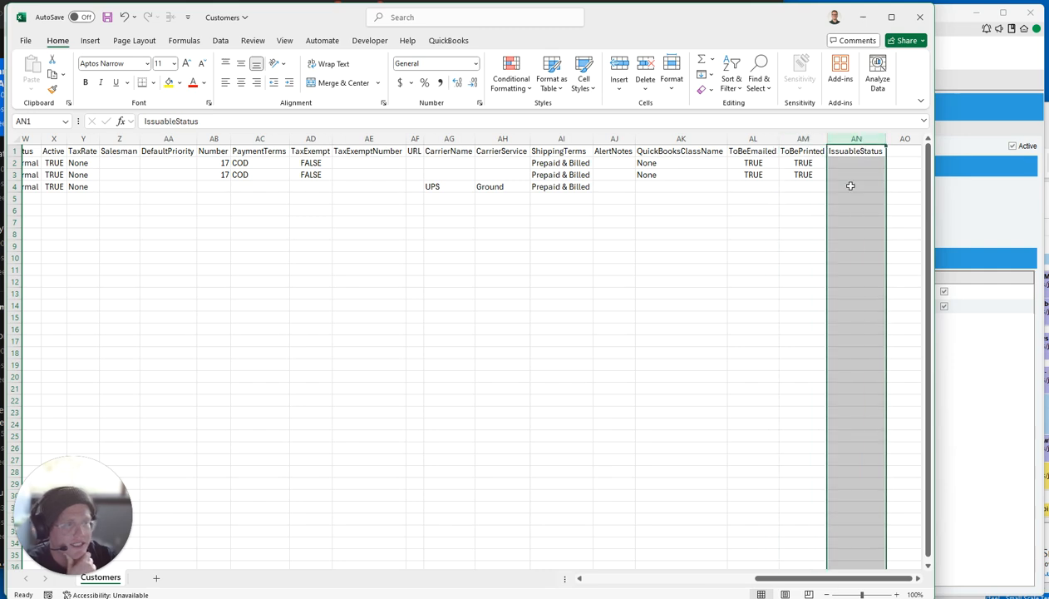
drag(754, 188, 798, 187)
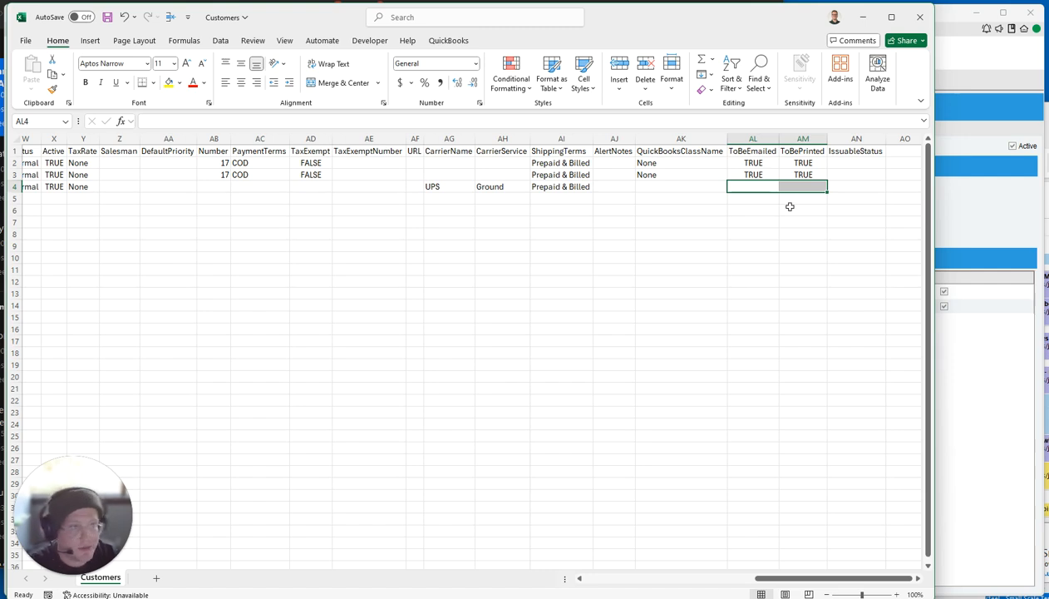
click(777, 187)
click(791, 188)
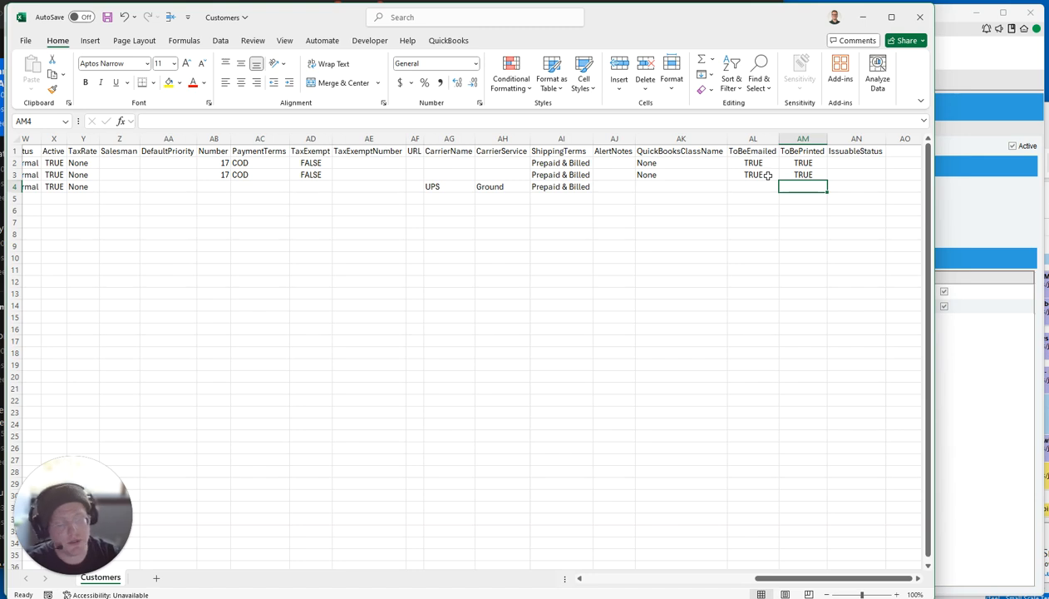
click(873, 186)
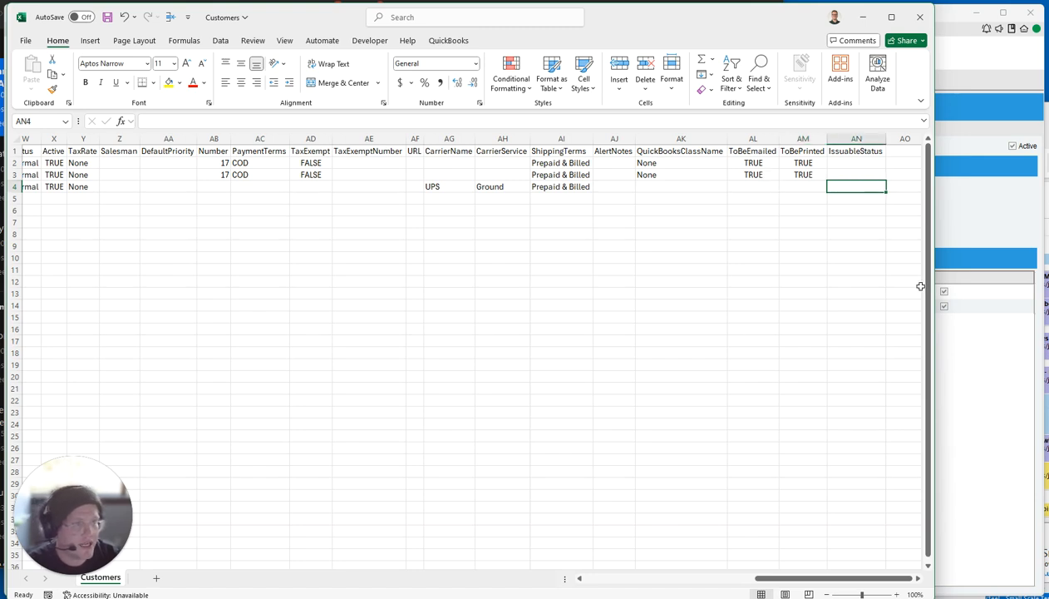
click(987, 365)
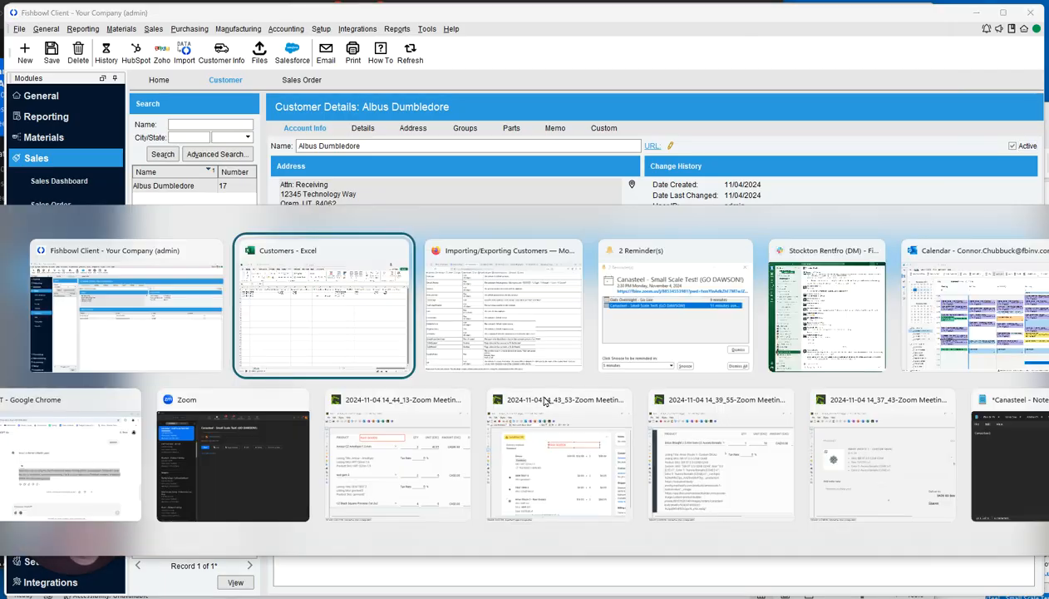
key(alt+Tab)
click(462, 330)
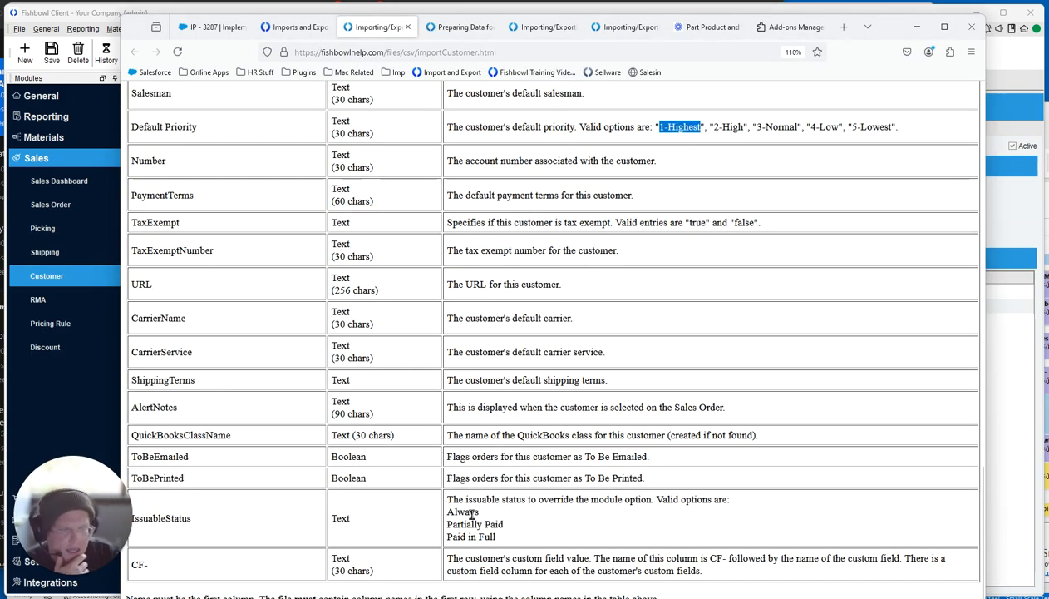
drag(487, 510, 435, 514)
click(499, 528)
drag(497, 538, 468, 538)
drag(464, 500, 728, 498)
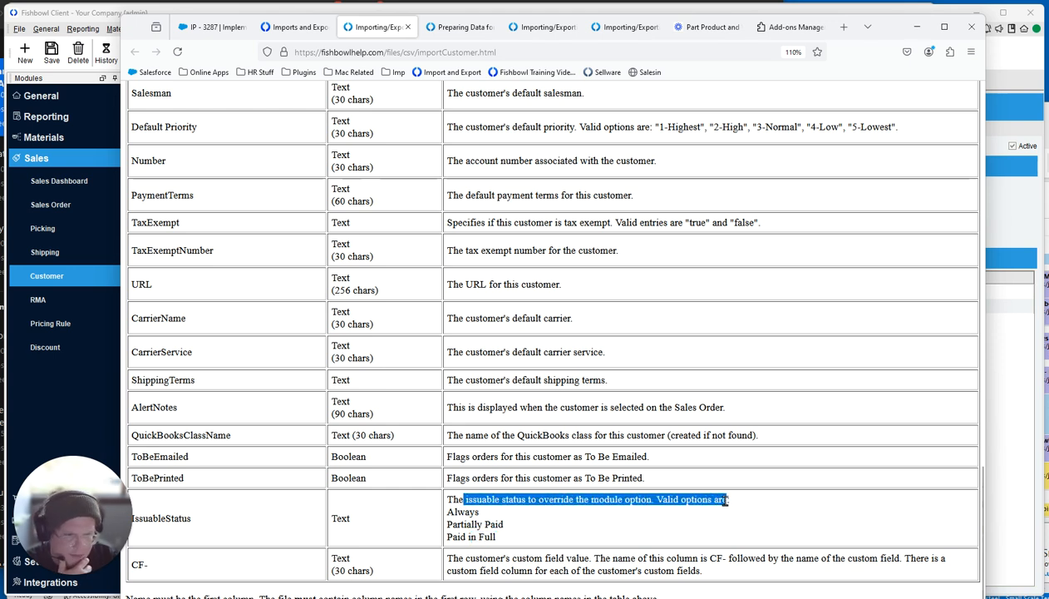
Check the Issue Sales Orders choices in Fishbowl's customer module options, leaving it at Always.
click(999, 424)
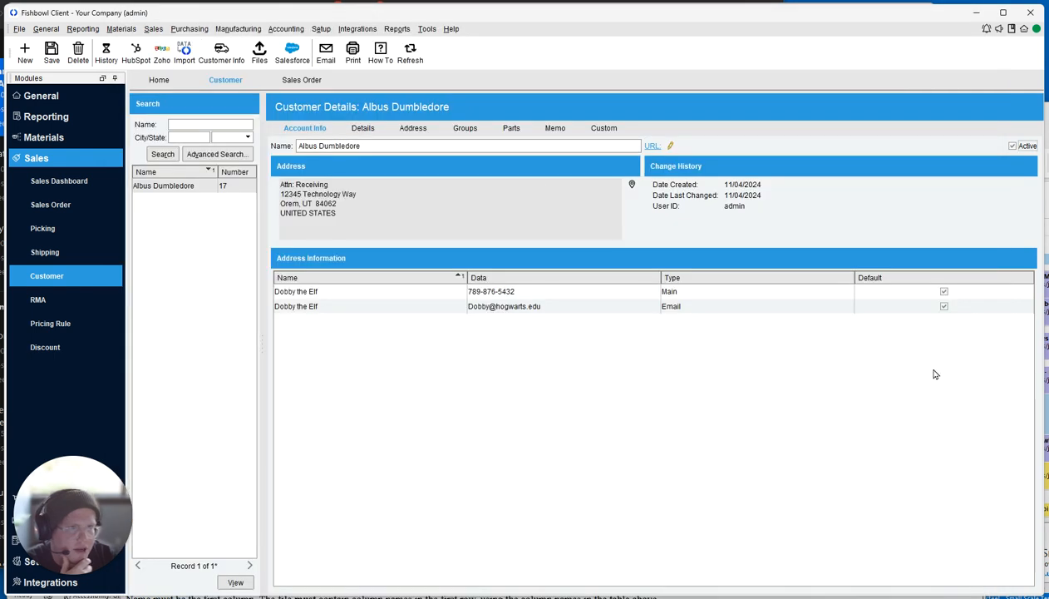
click(291, 80)
click(426, 28)
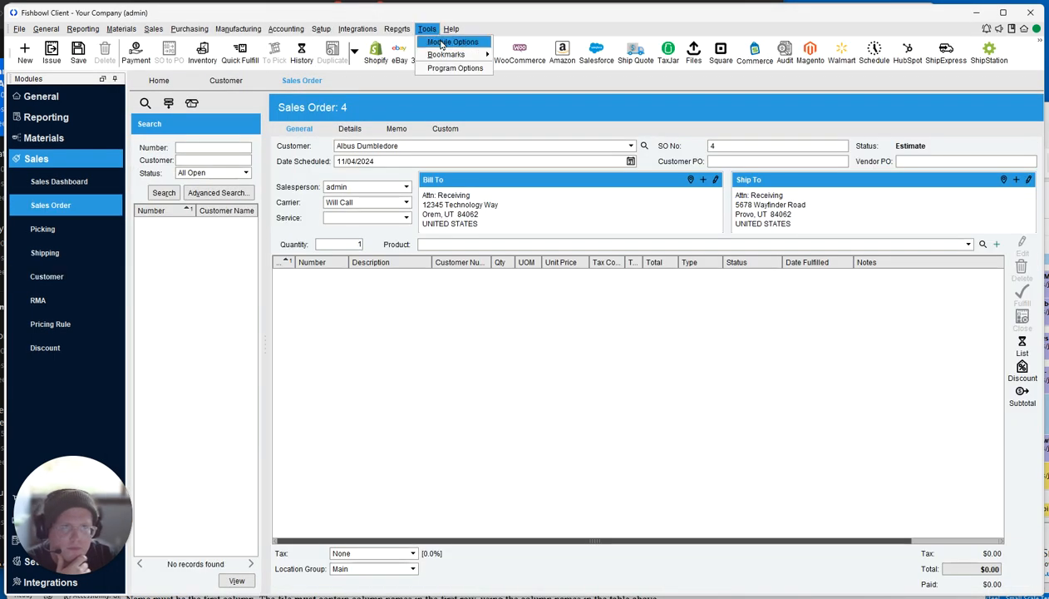
click(442, 44)
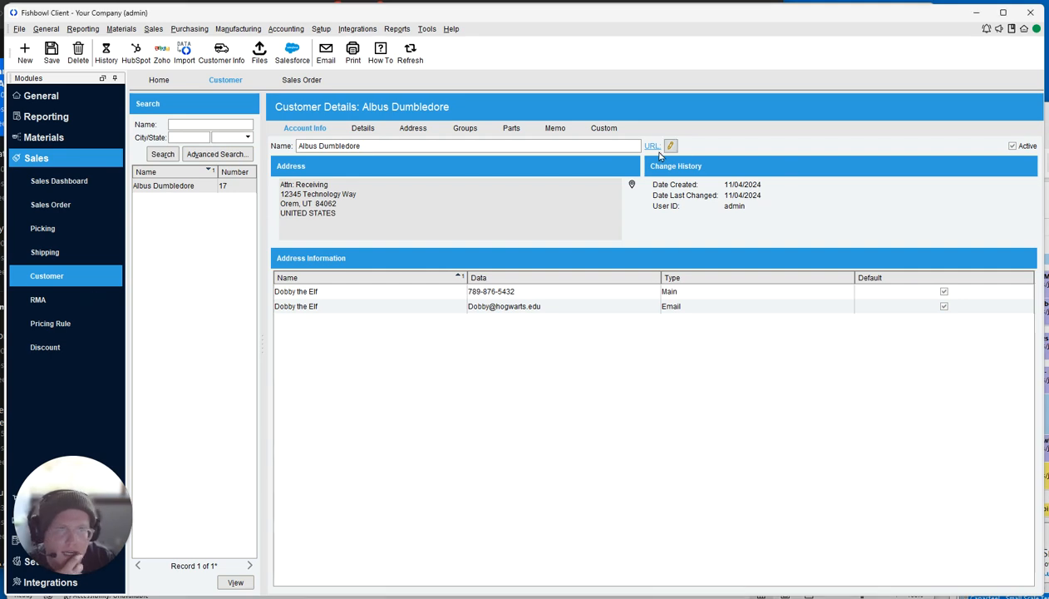
click(436, 30)
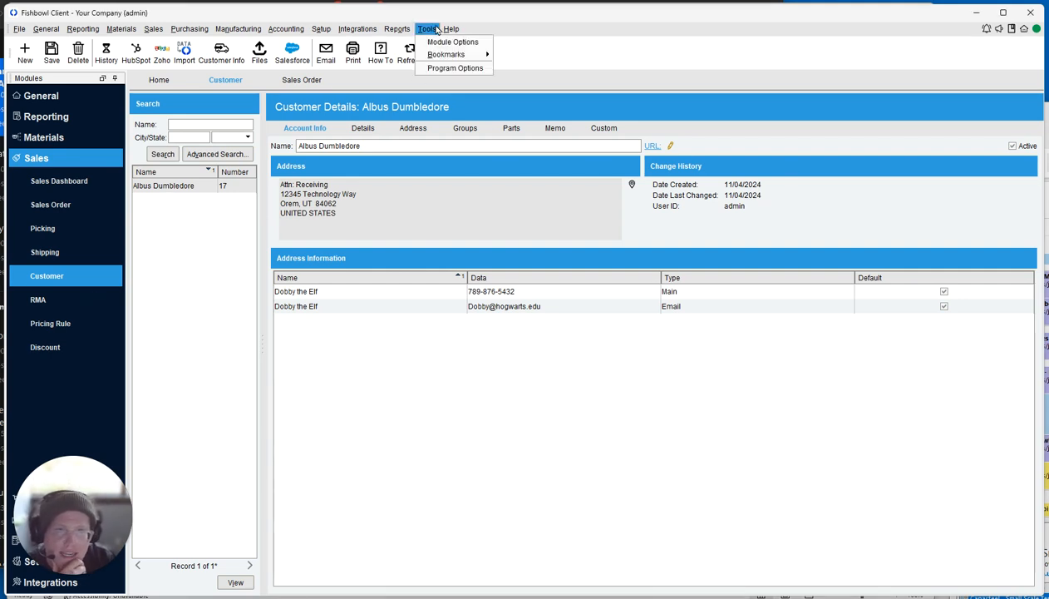
click(441, 42)
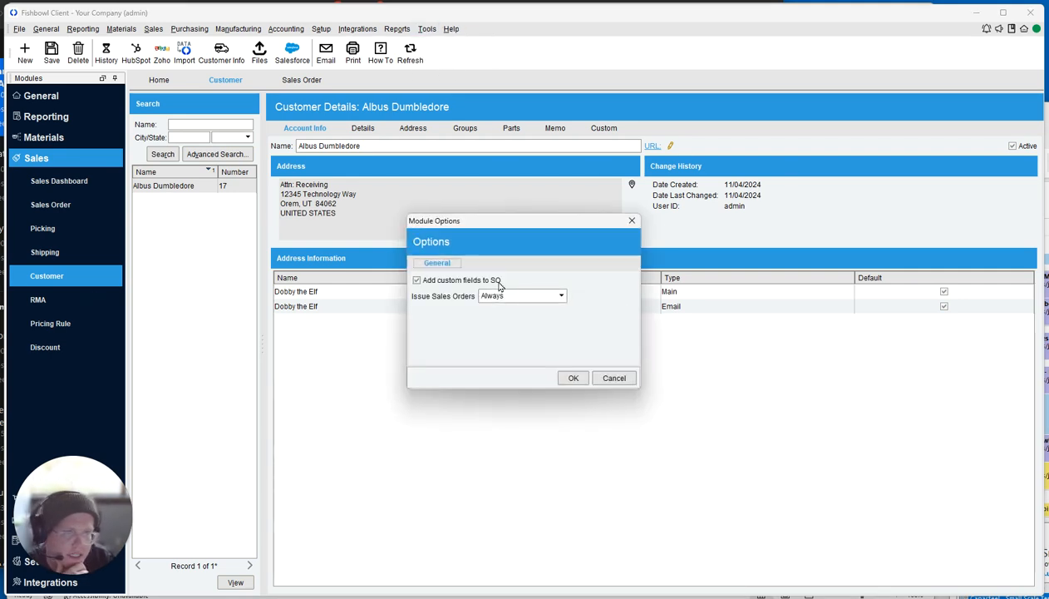
click(560, 299)
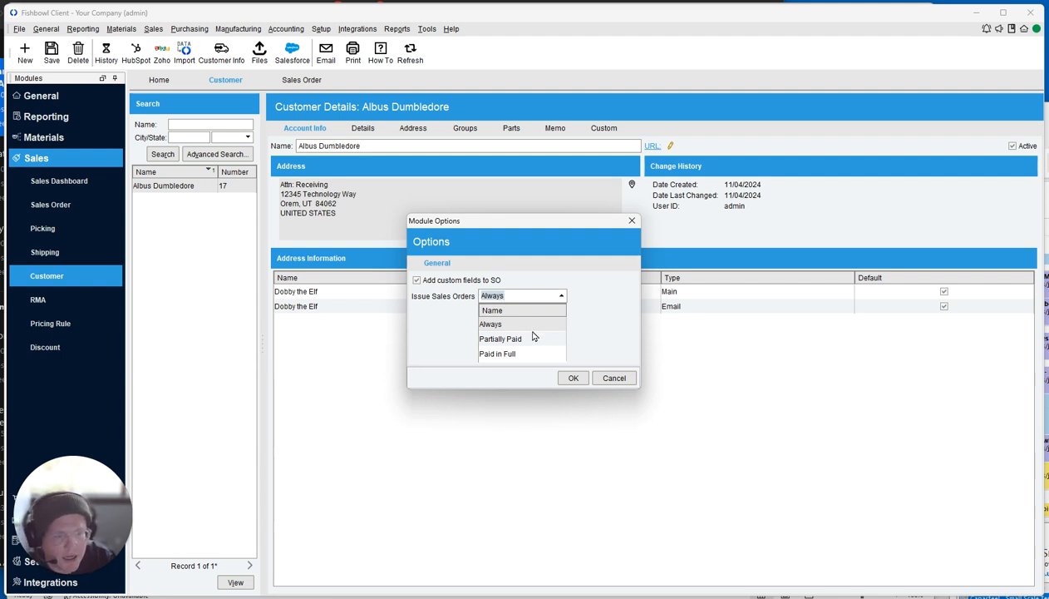
click(612, 378)
click(613, 379)
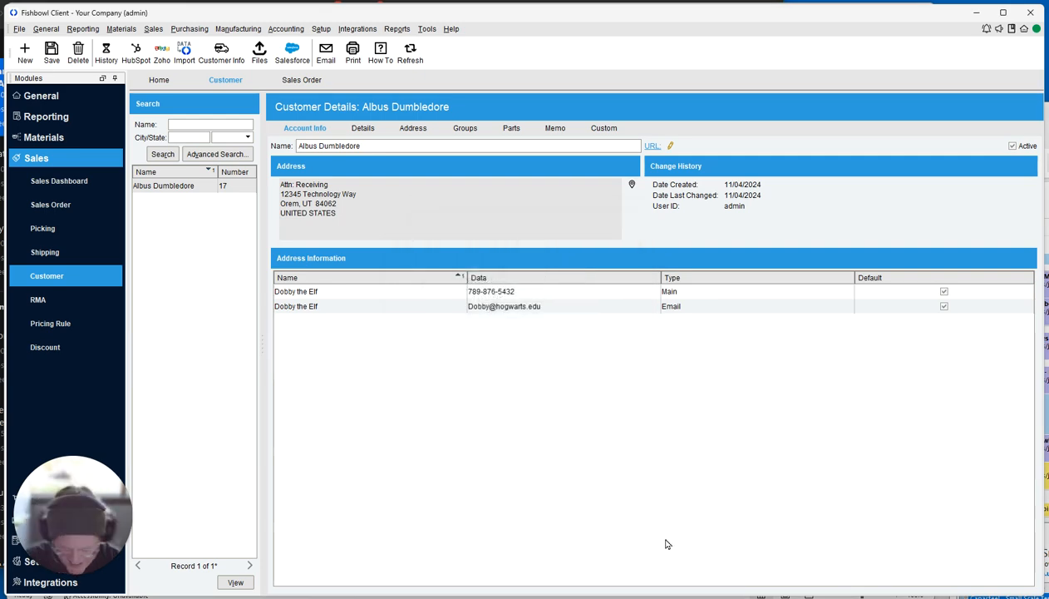
key(alt+Tab)
Copy the row 4 customer record and insert the copy as a new row 5 via Home > Insert.
key(alt+Tab)
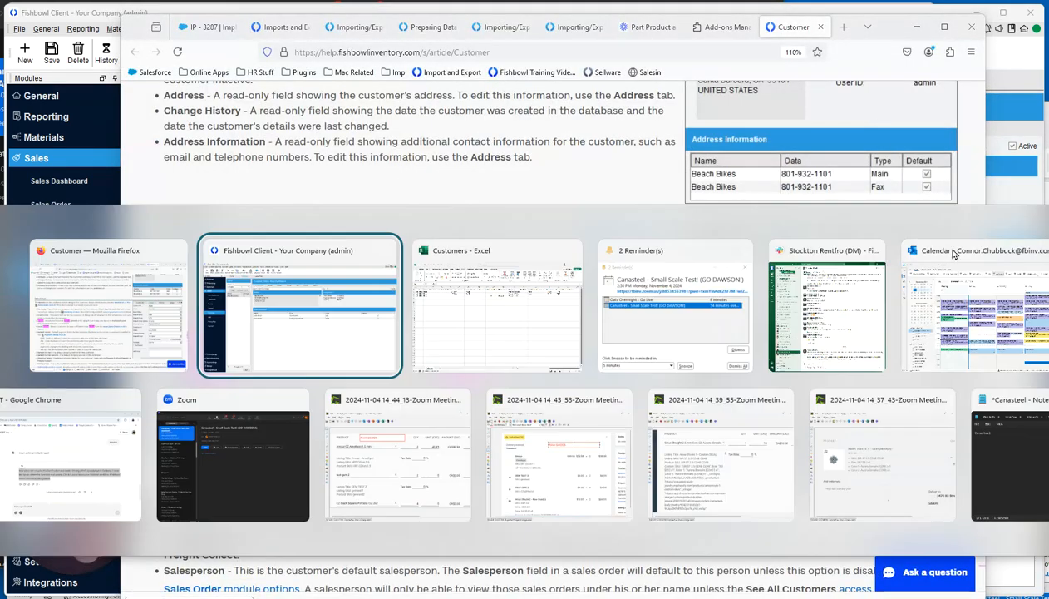
key(alt+Tab)
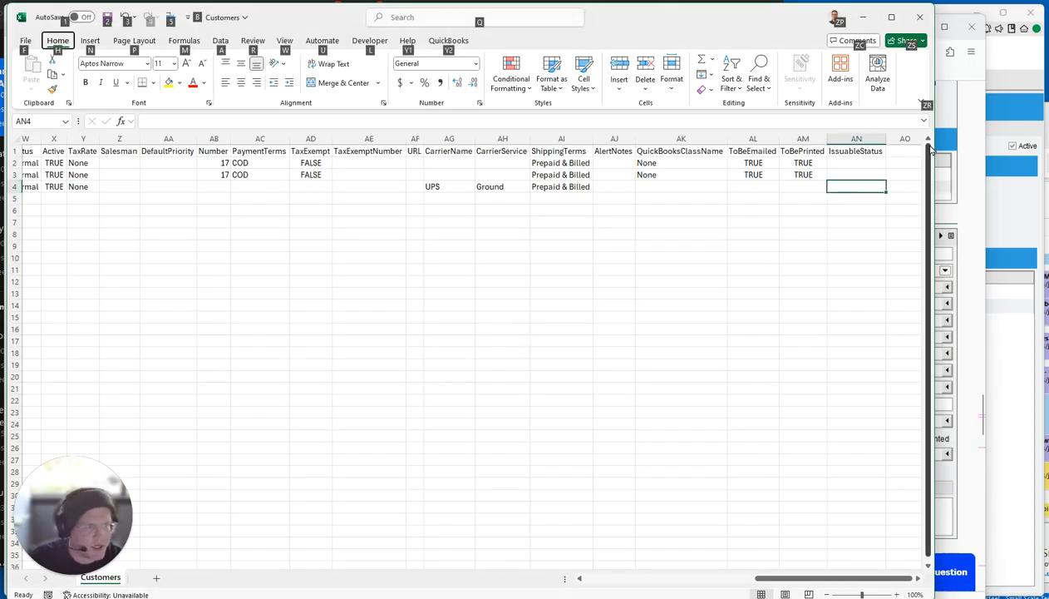
click(871, 141)
drag(817, 578, 551, 545)
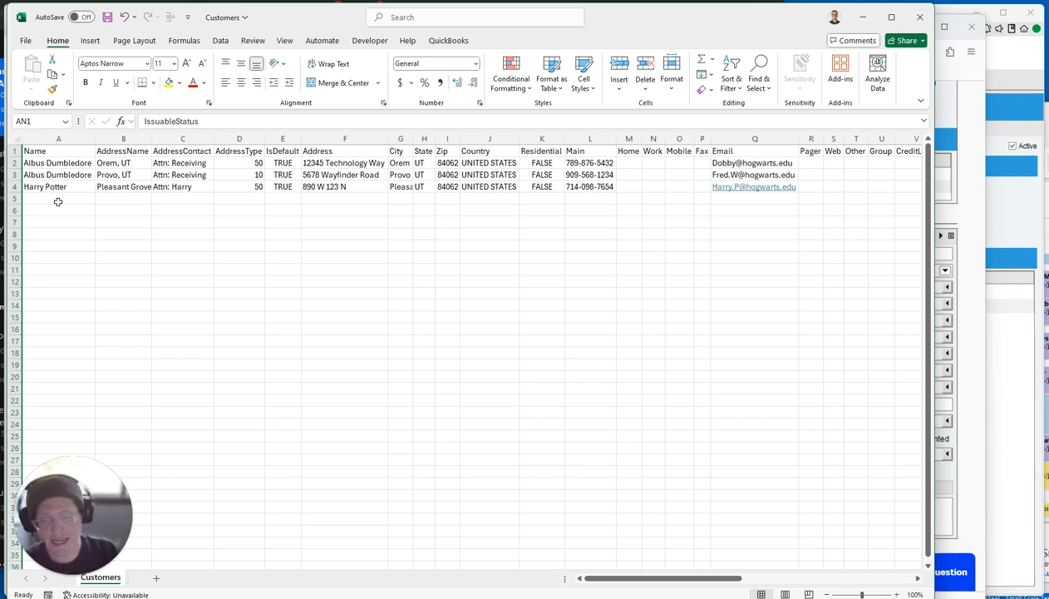
drag(37, 165, 35, 175)
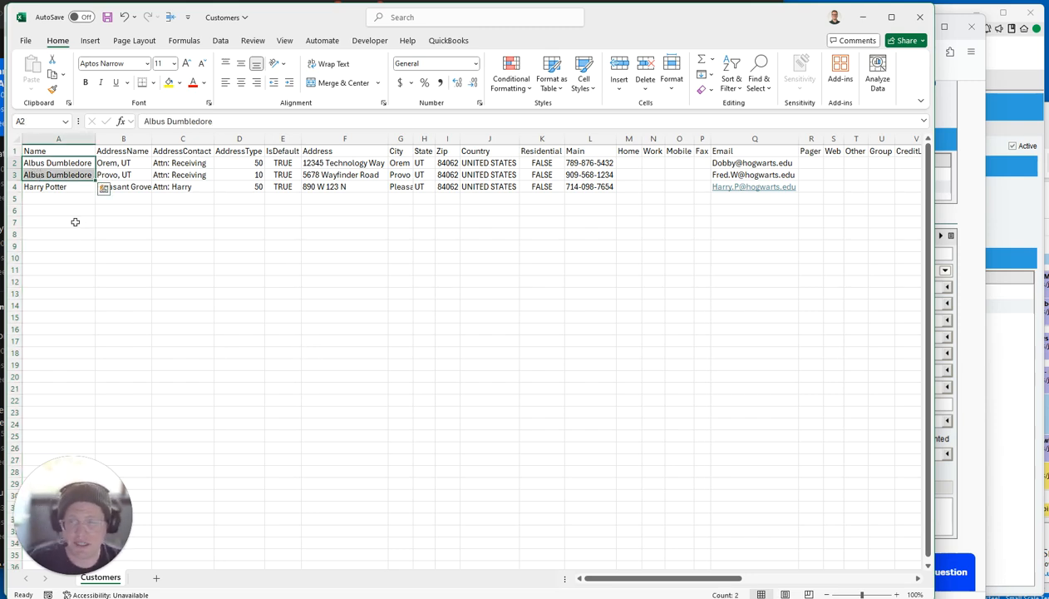
click(22, 187)
key(ctrl+c)
click(617, 73)
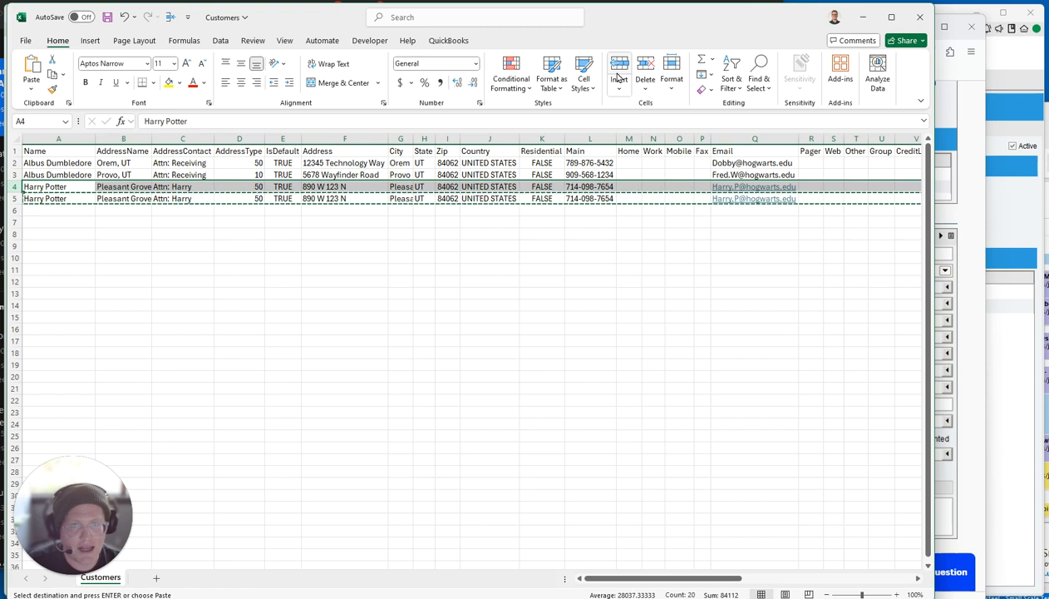
Rename row 5's address to Lehi, set the attention contact, address type 10 and default FALSE.
click(137, 199)
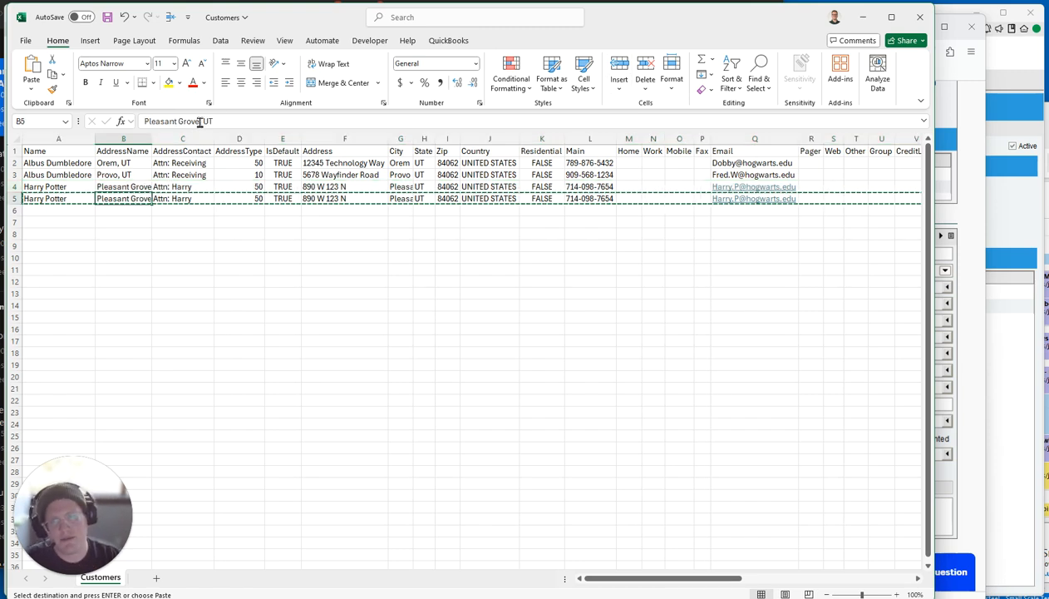
drag(200, 122, 100, 122)
text(Lehi)
key(Tab)
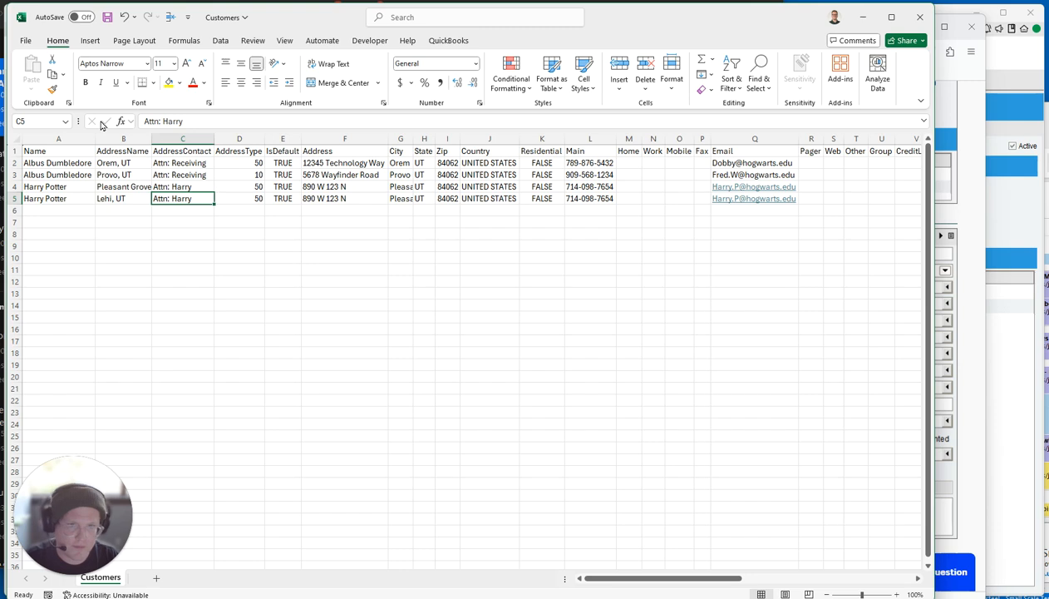
text(A)
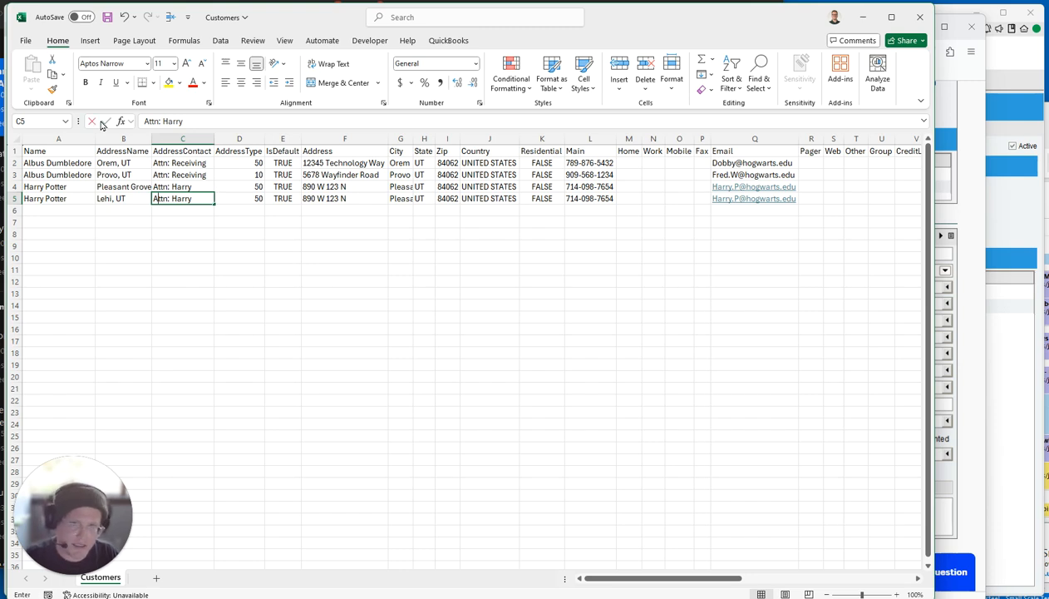
text(ttn: Margret)
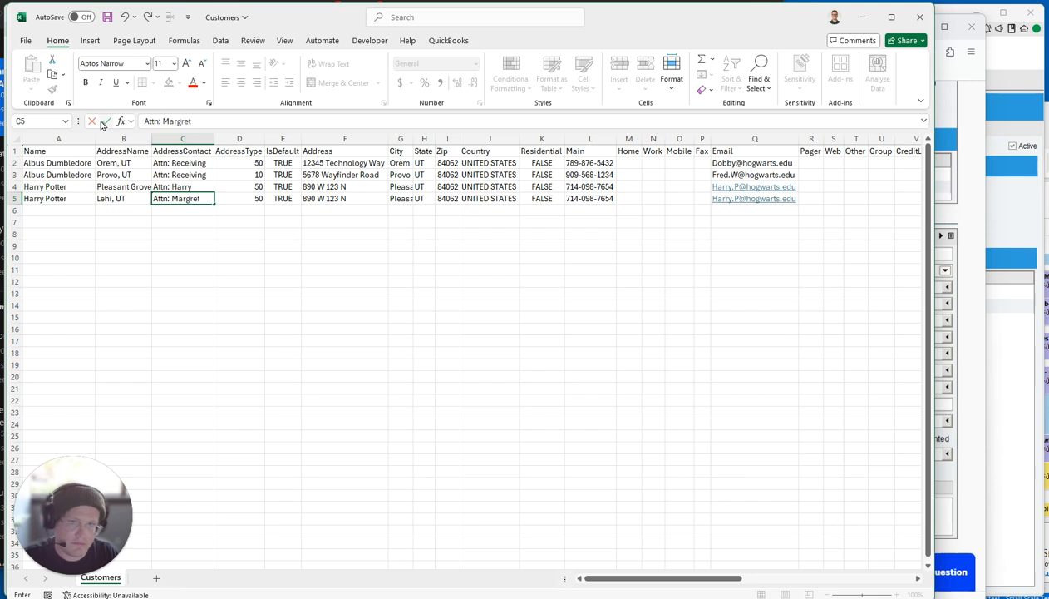
key(Tab)
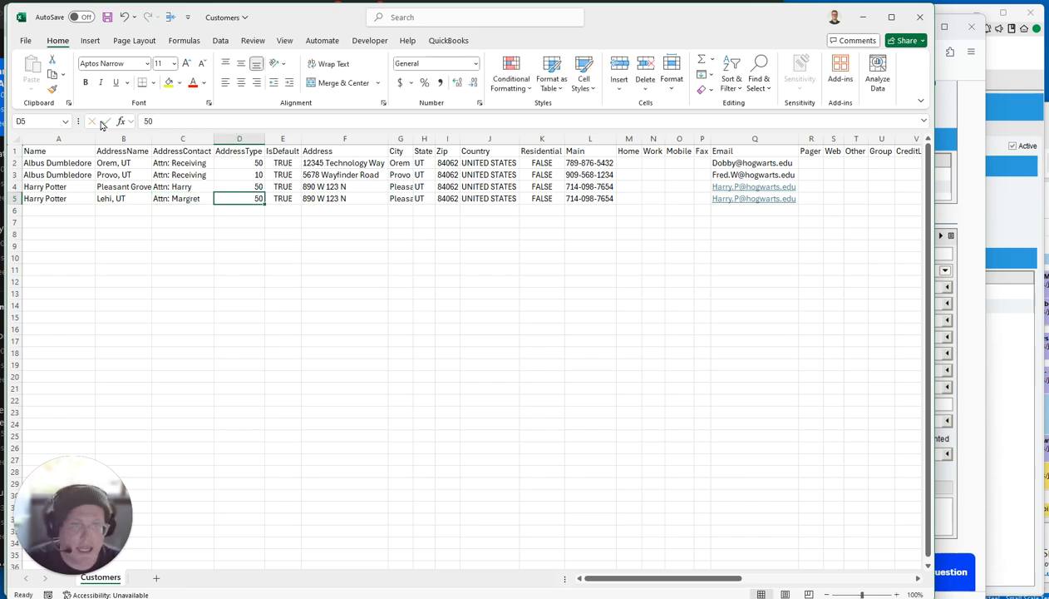
text(10)
key(Tab)
text(FA)
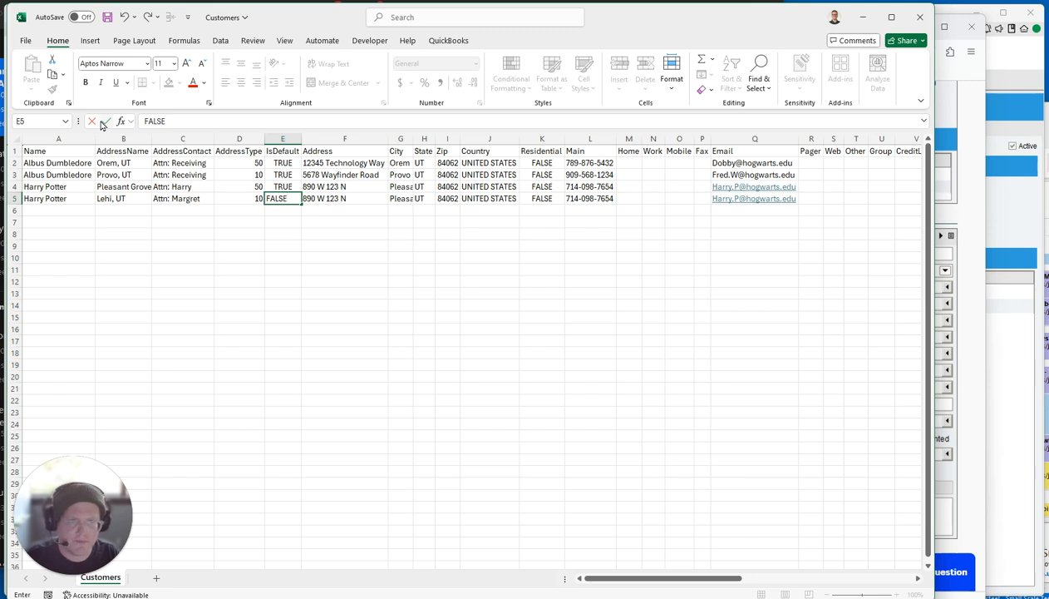
text(LSE)
key(Tab)
Enter row 5's new street address and set its city to Lehi.
text(4567 W)
text(tyui)
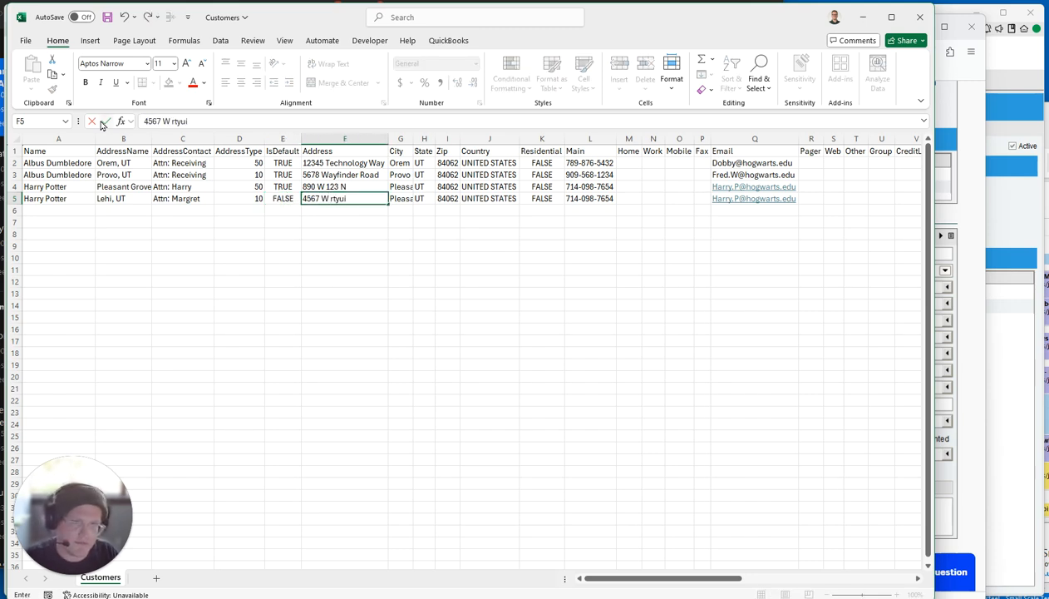
key(BackSpace)
key(BackSpace)
key(BackSpace)
key(BackSpace)
text(345)
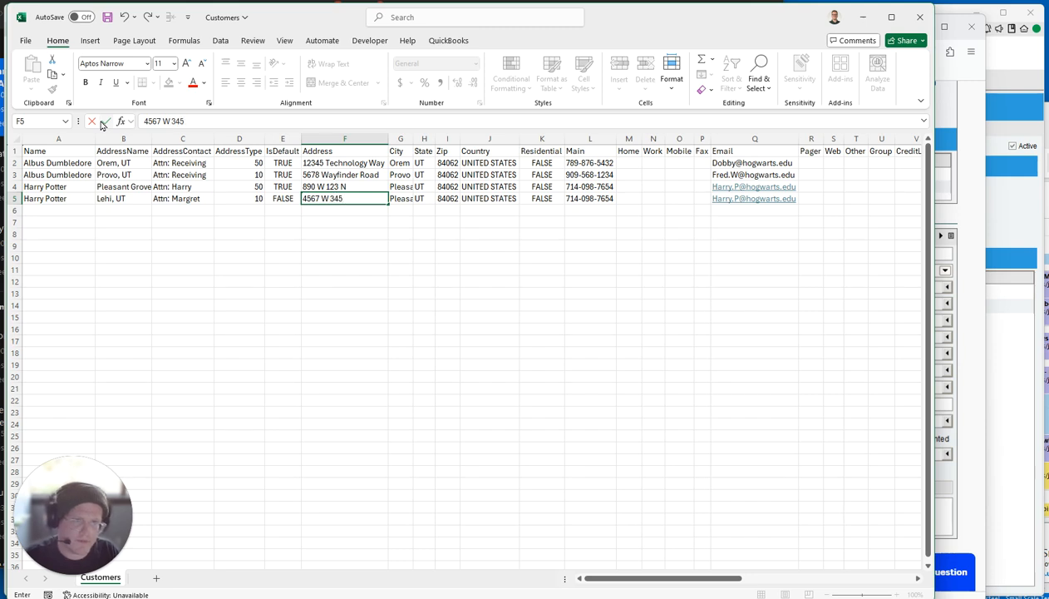
text( S)
key(Tab)
key(Delete)
text(Lehi)
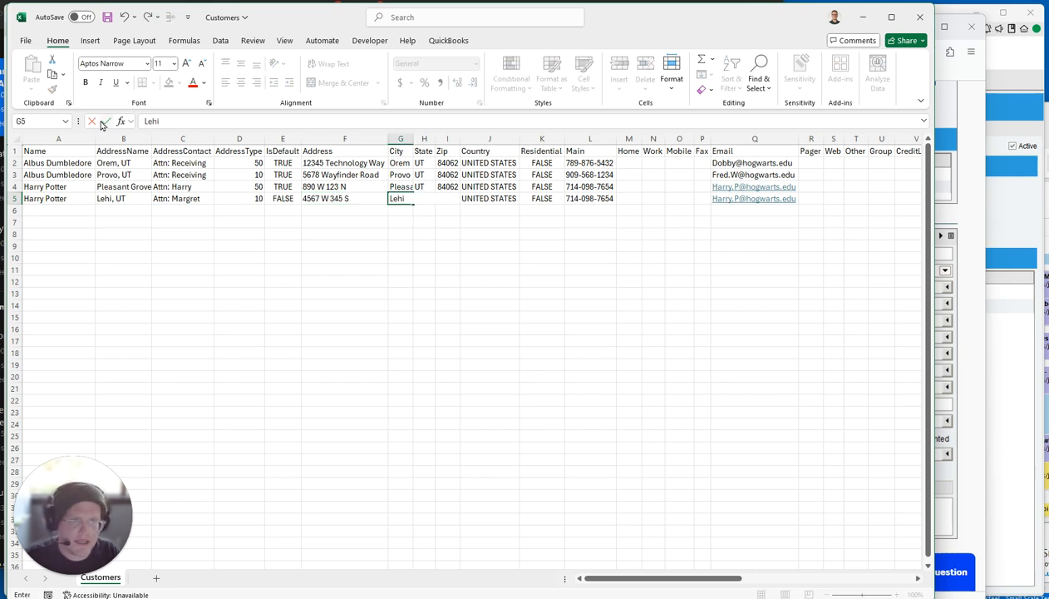
key(Tab)
key(Tab)
key(Tab)
key(Tab)
key(Tab)
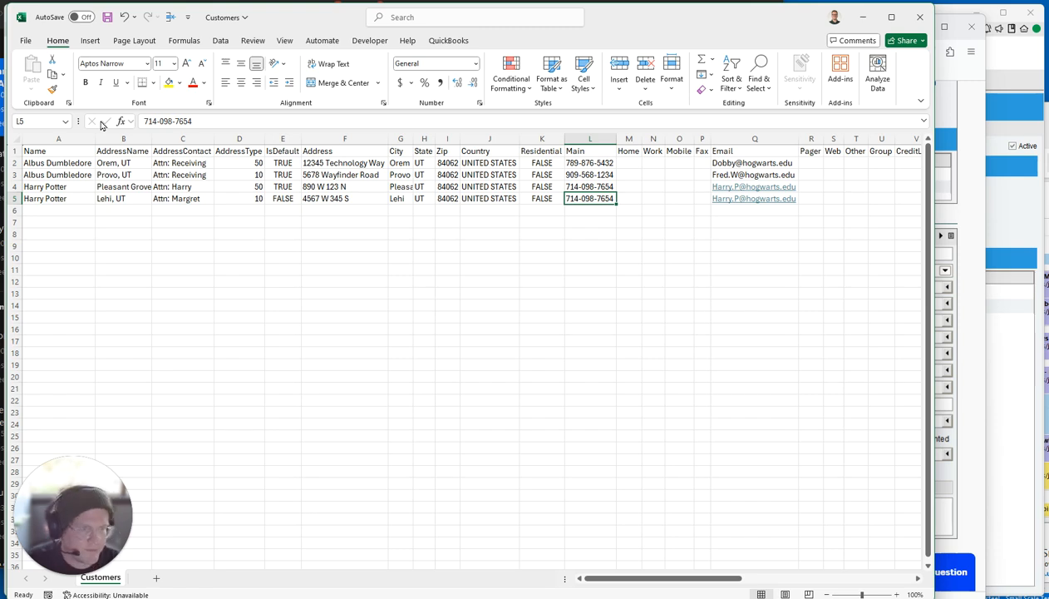
Update row 5's phone number and e-mail address, then save the Customers file.
click(245, 125)
text(5)
key(Tab)
key(Tab)
key(Tab)
key(Tab)
key(Tab)
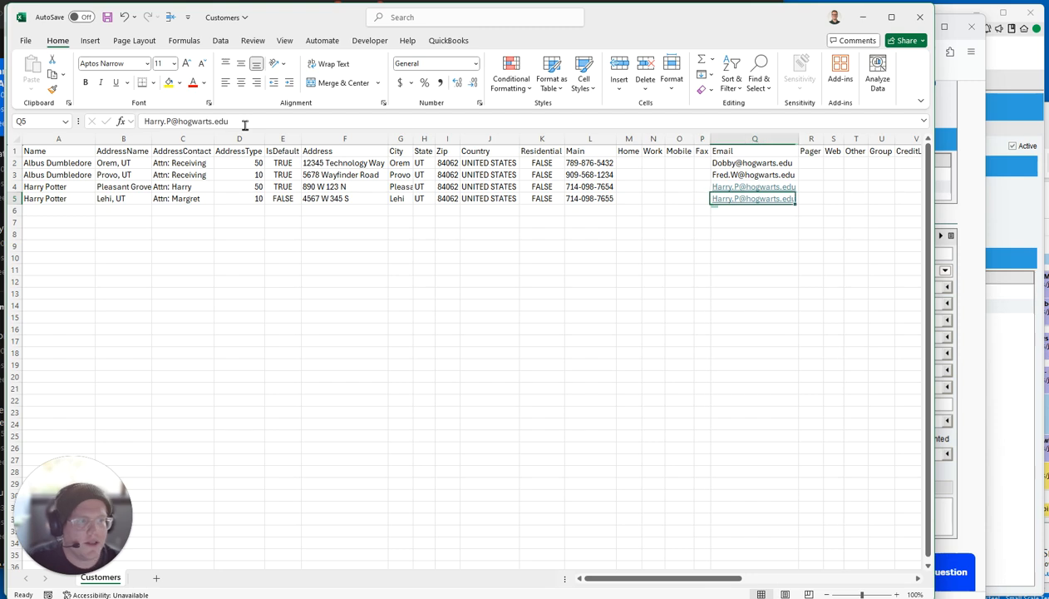
drag(171, 122, 139, 122)
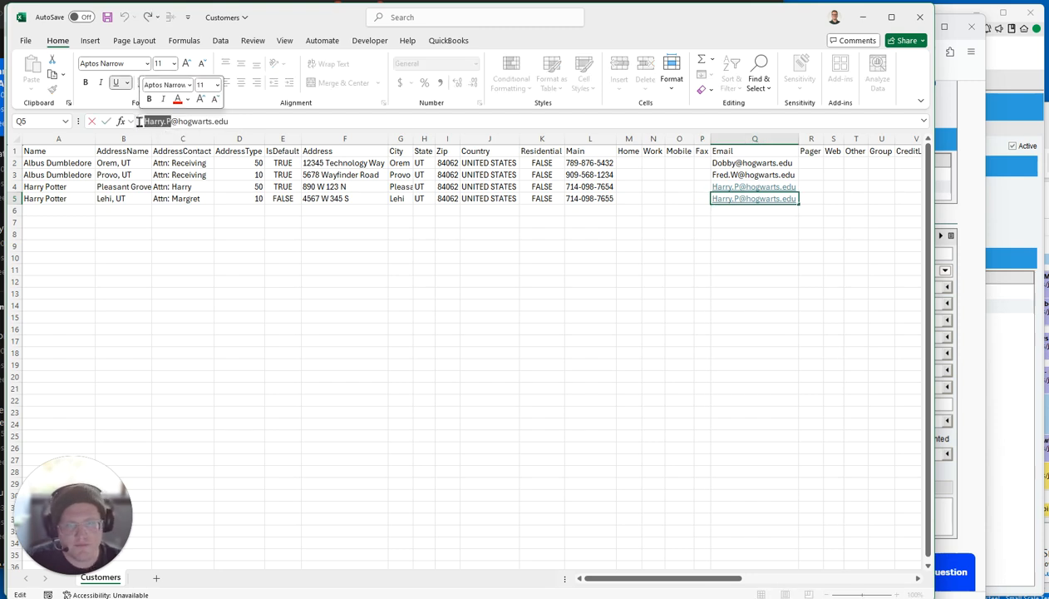
text(Marge)
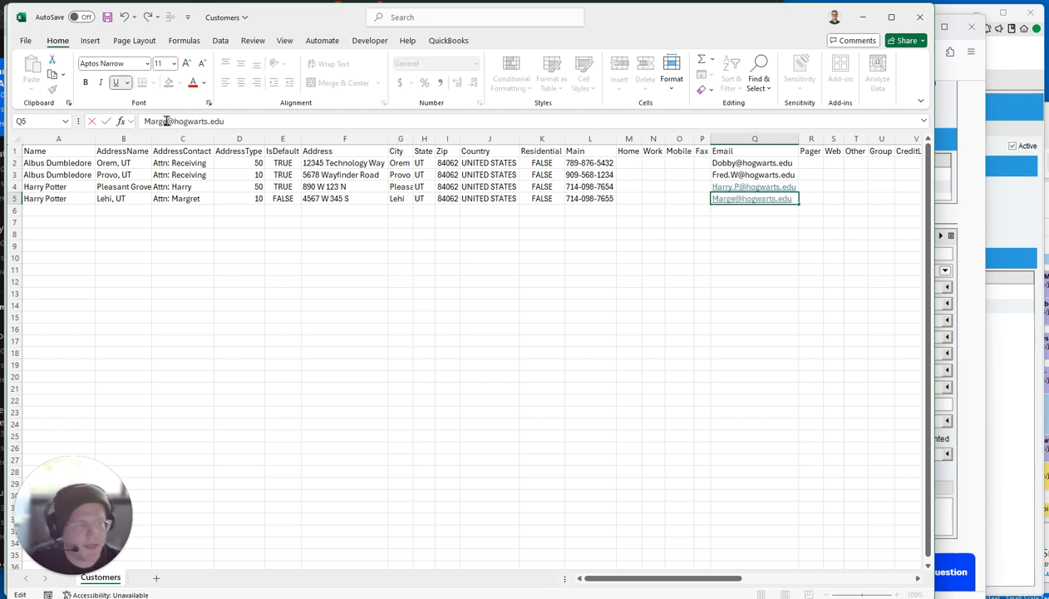
key(Tab)
key(Tab)
key(Tab)
key(Tab)
key(Tab)
key(Tab)
key(Tab)
key(Tab)
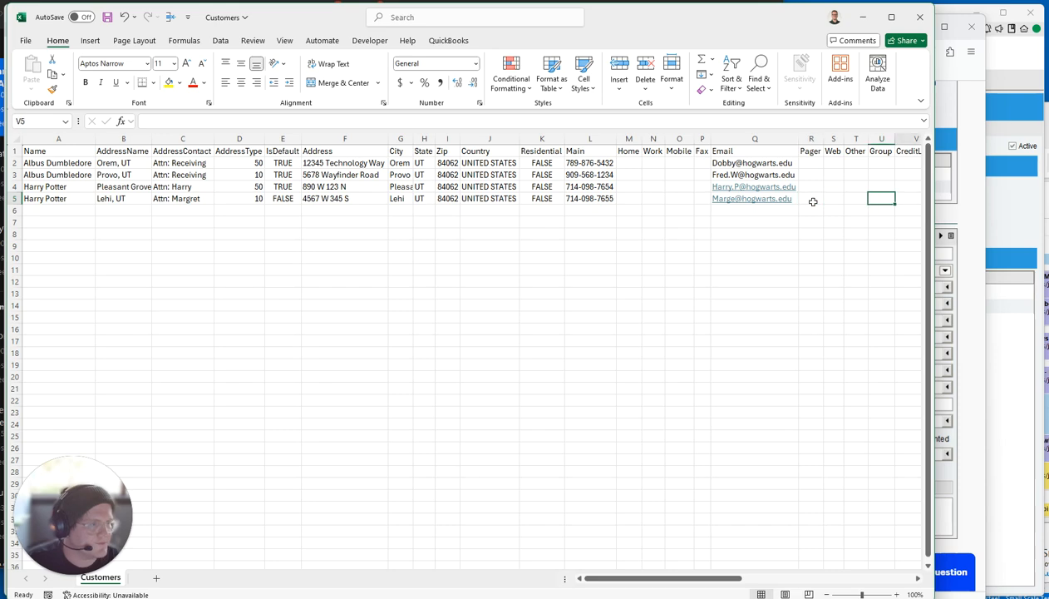
key(Tab)
key(Tab)
key(Tab)
key(Tab)
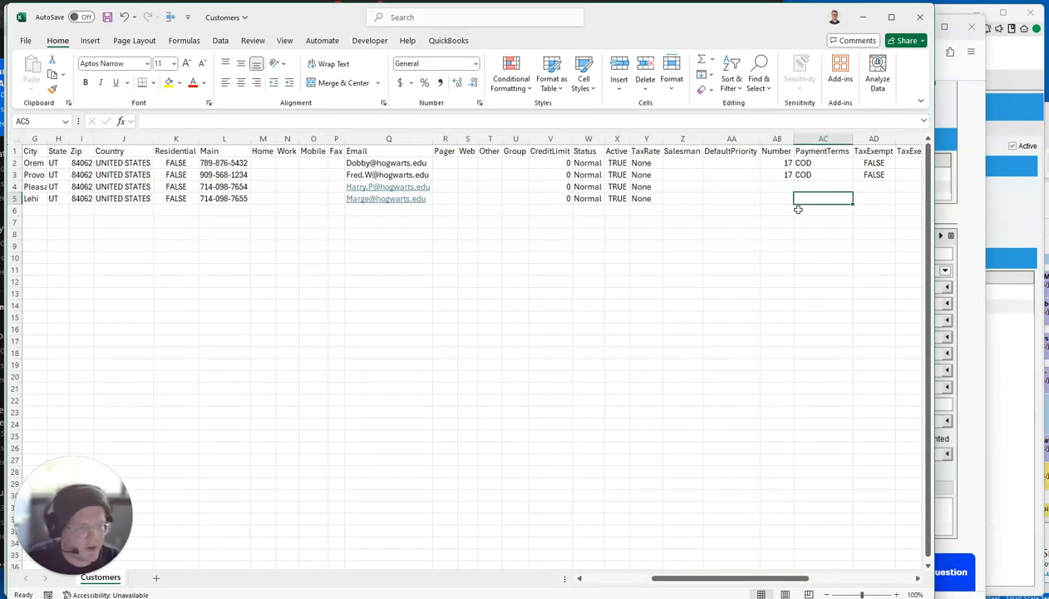
drag(690, 582, 546, 576)
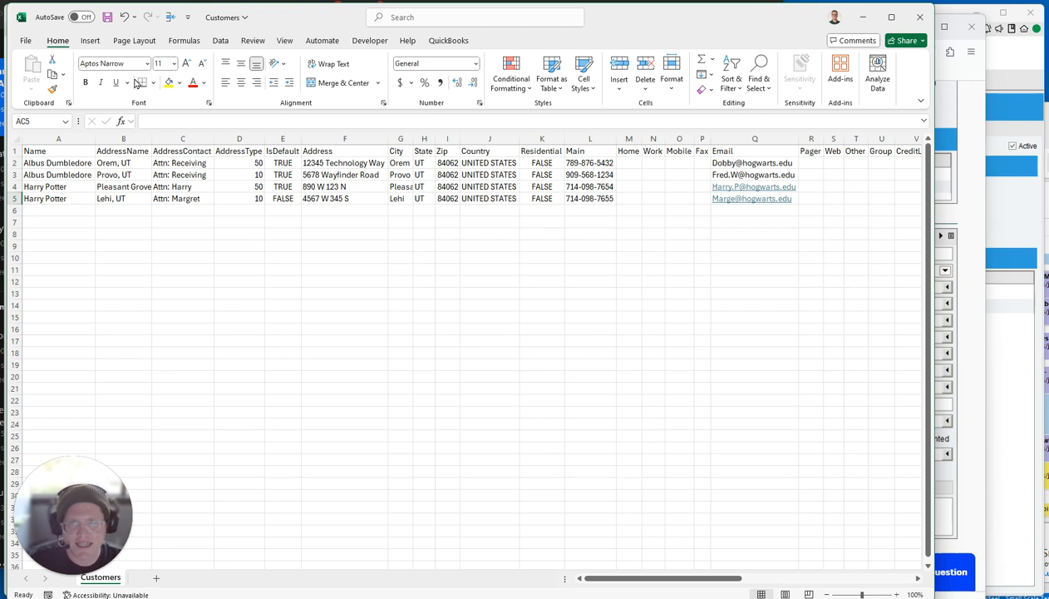
click(107, 21)
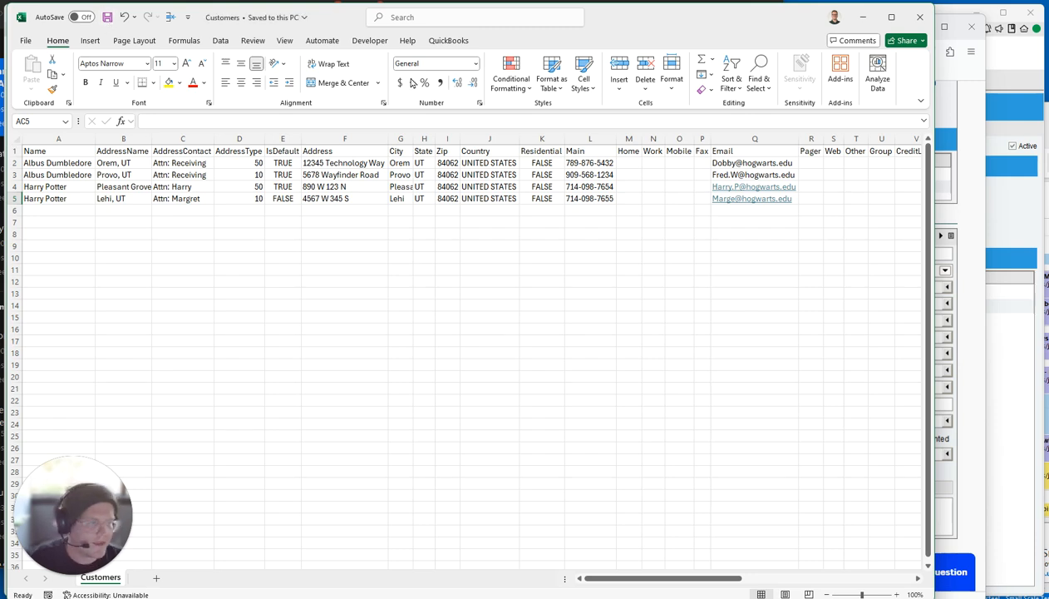
click(986, 219)
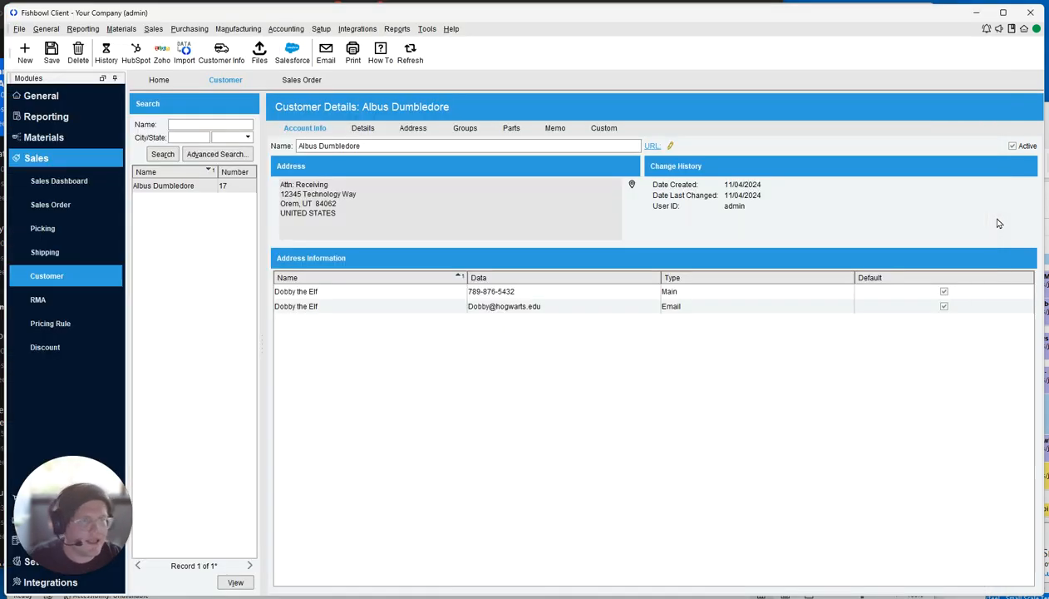
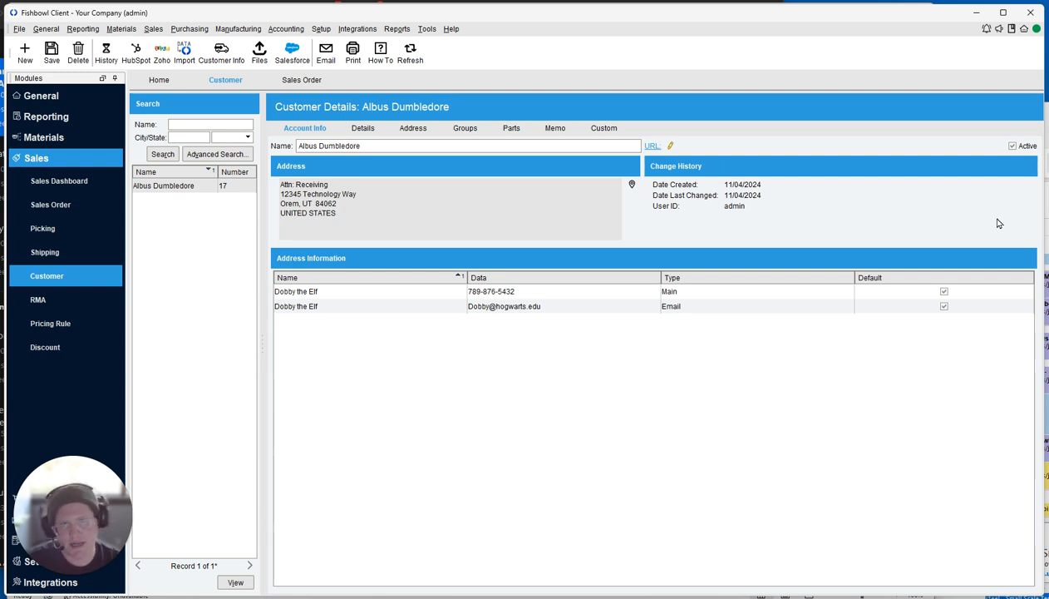
Start a new Database Backup scheduled task named 'DB Backup', with the same description.
click(321, 28)
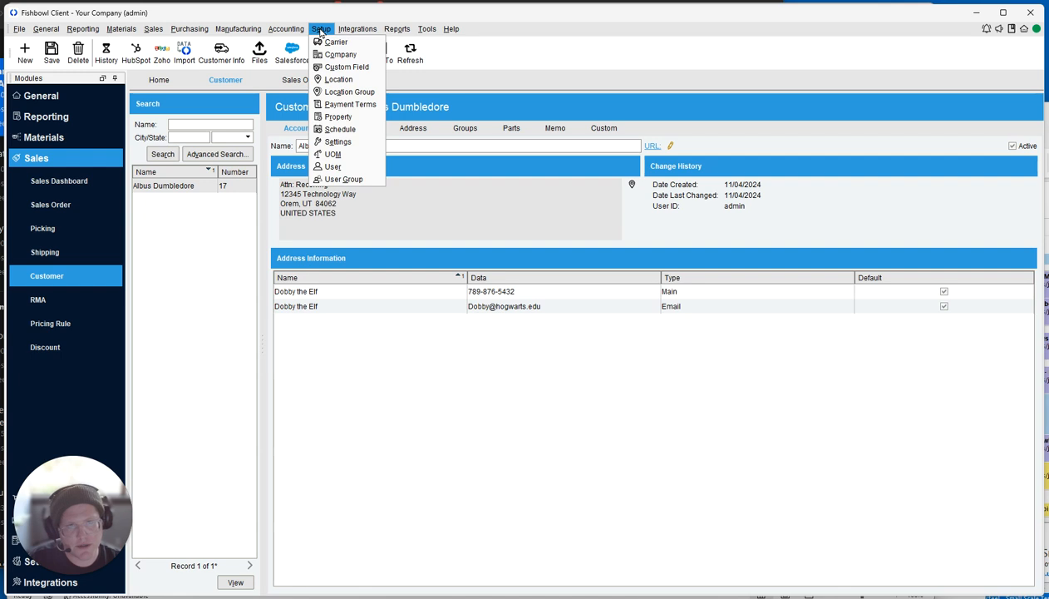
click(340, 129)
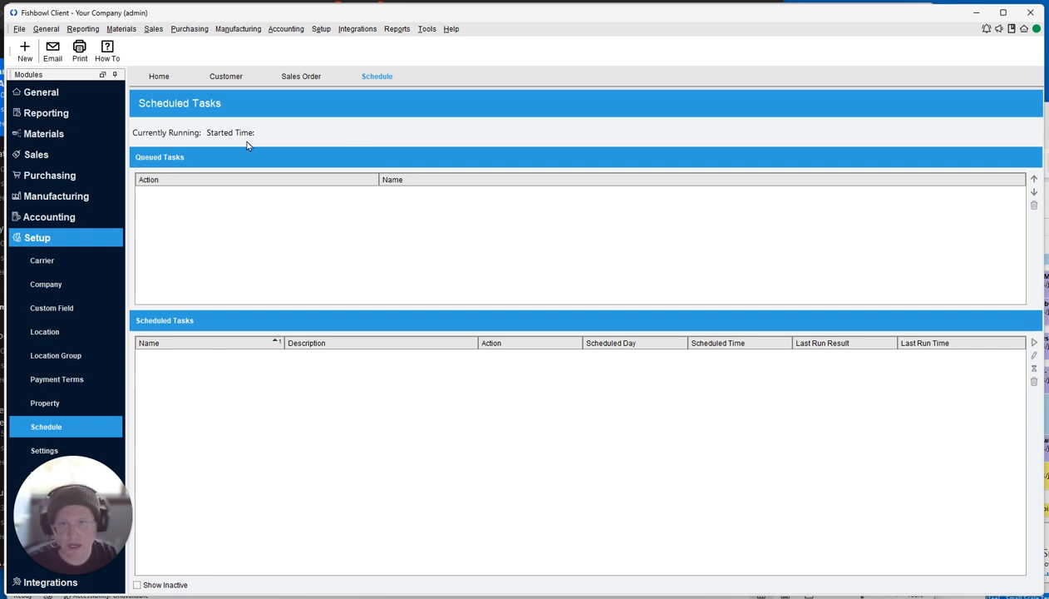
click(27, 55)
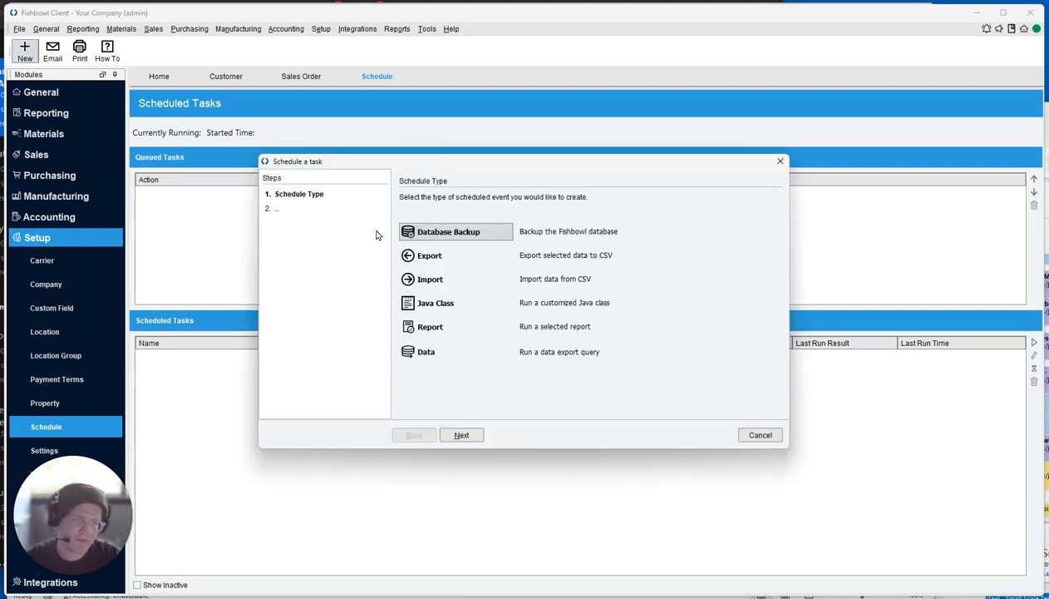
click(462, 435)
click(464, 437)
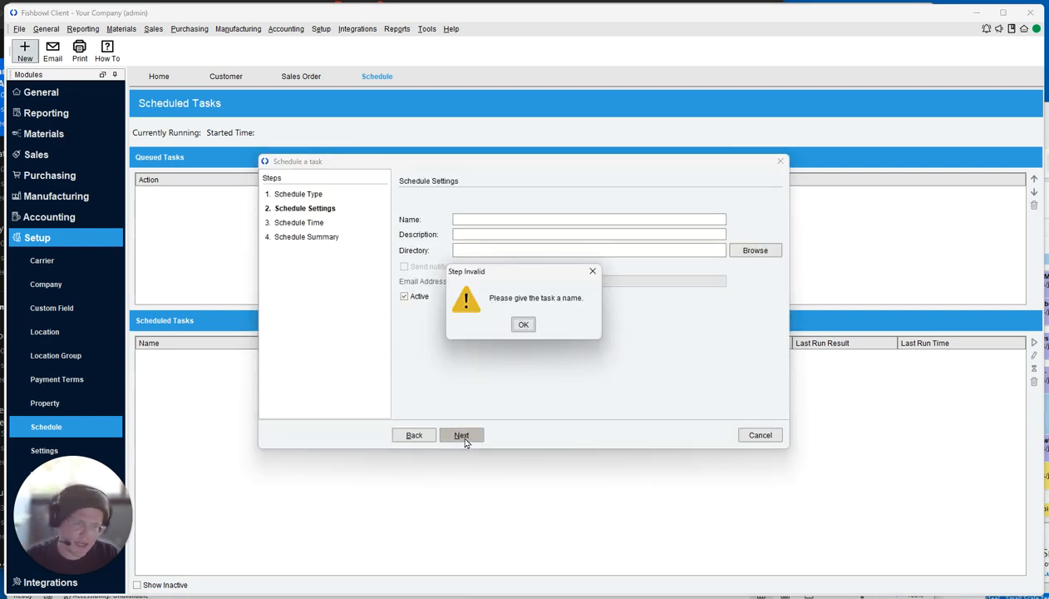
key(Return)
text(DB Backup)
key(ctrl+a)
key(ctrl+c)
key(Tab)
key(ctrl+v)
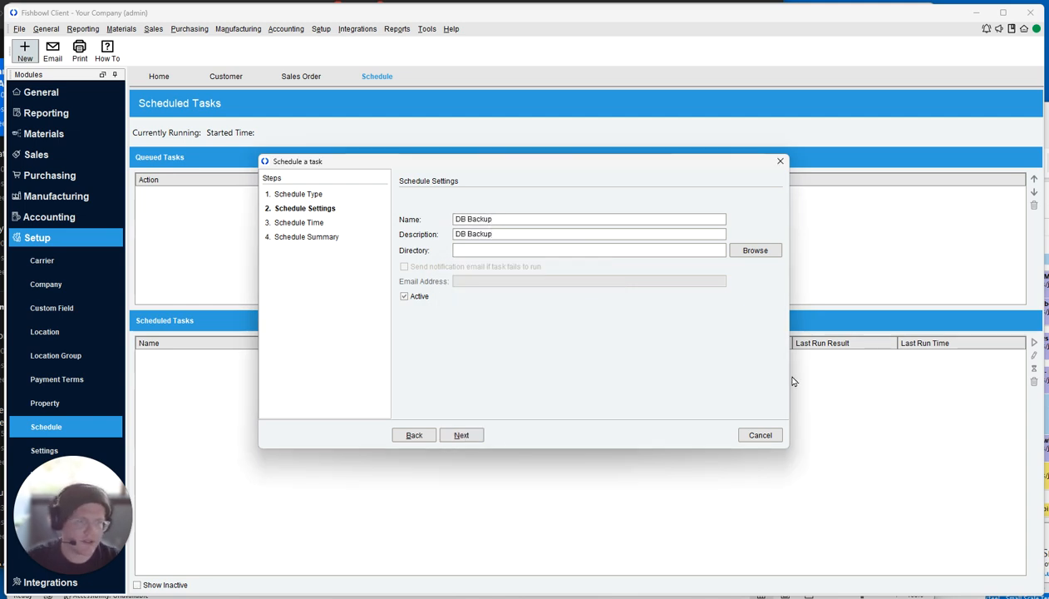
Set the backup folder to the Desktop, schedule it daily at 12:00 AM, and finish.
click(756, 250)
click(670, 216)
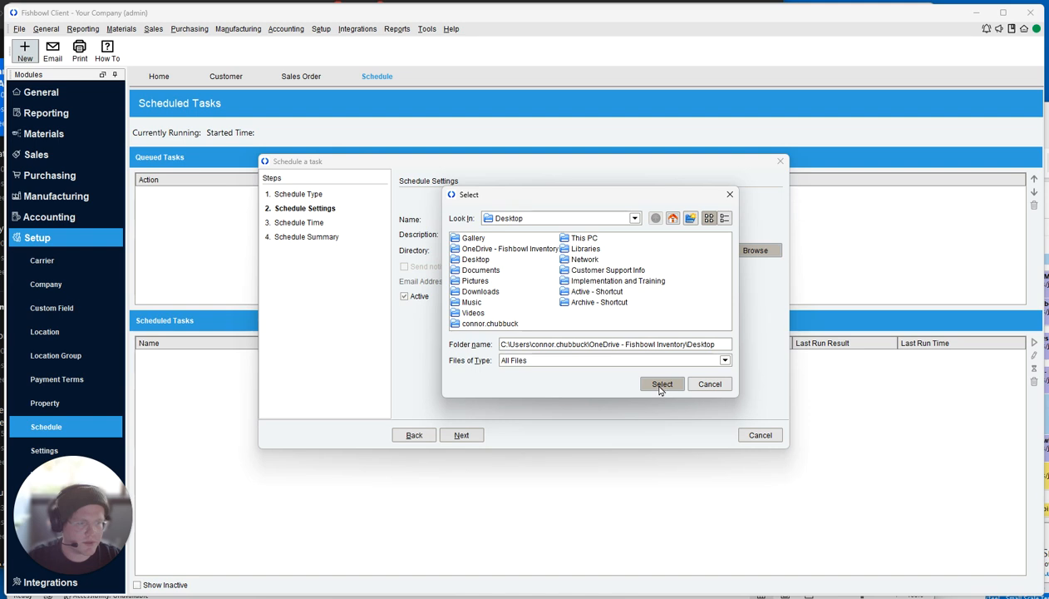
click(544, 381)
click(462, 434)
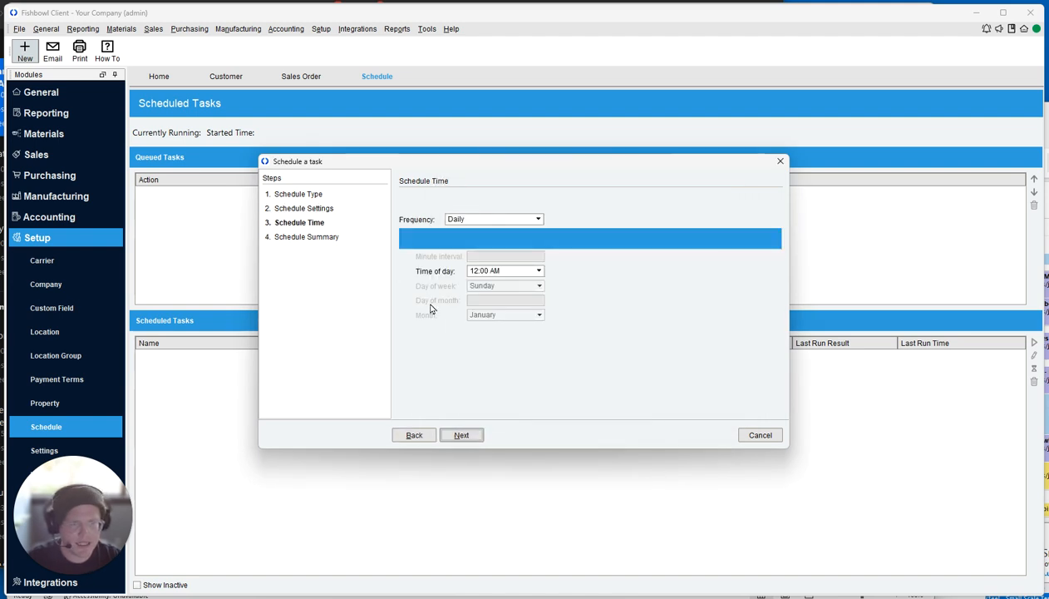
click(461, 434)
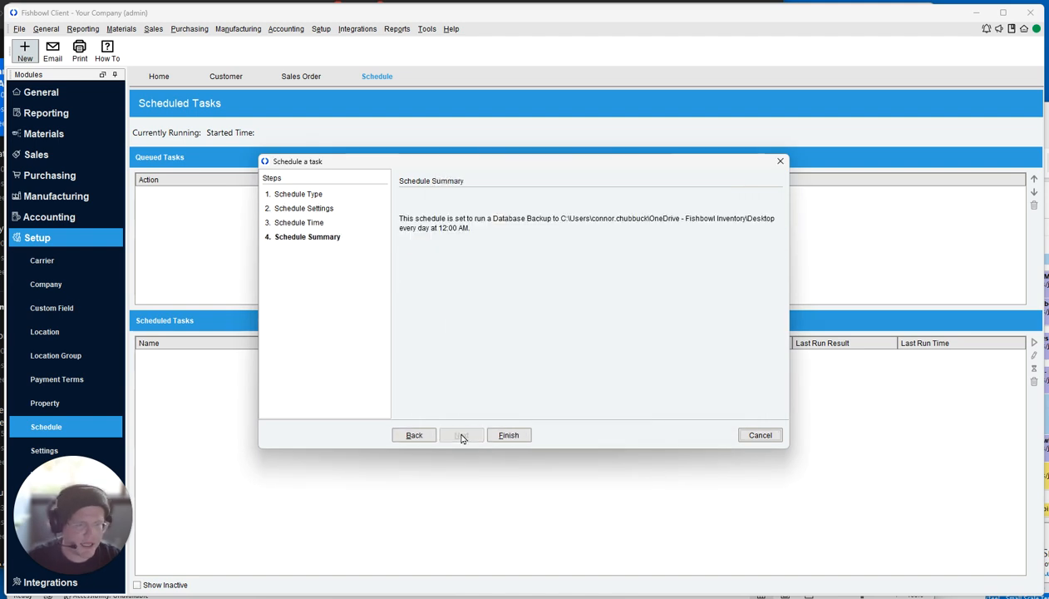
click(504, 433)
Run the DB Backup task now and confirm its last run shows Success.
click(240, 360)
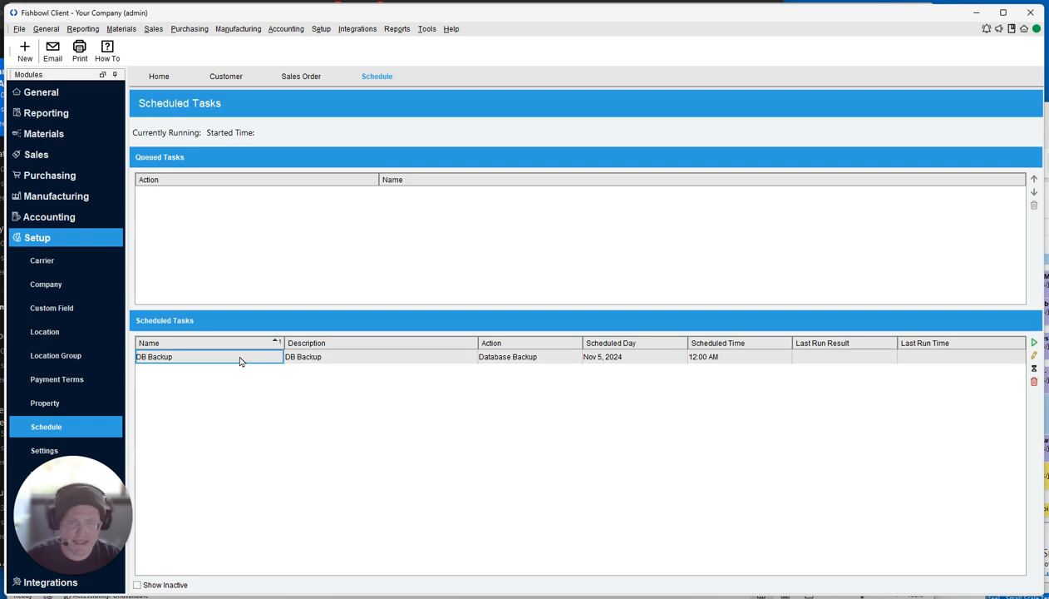
click(1034, 341)
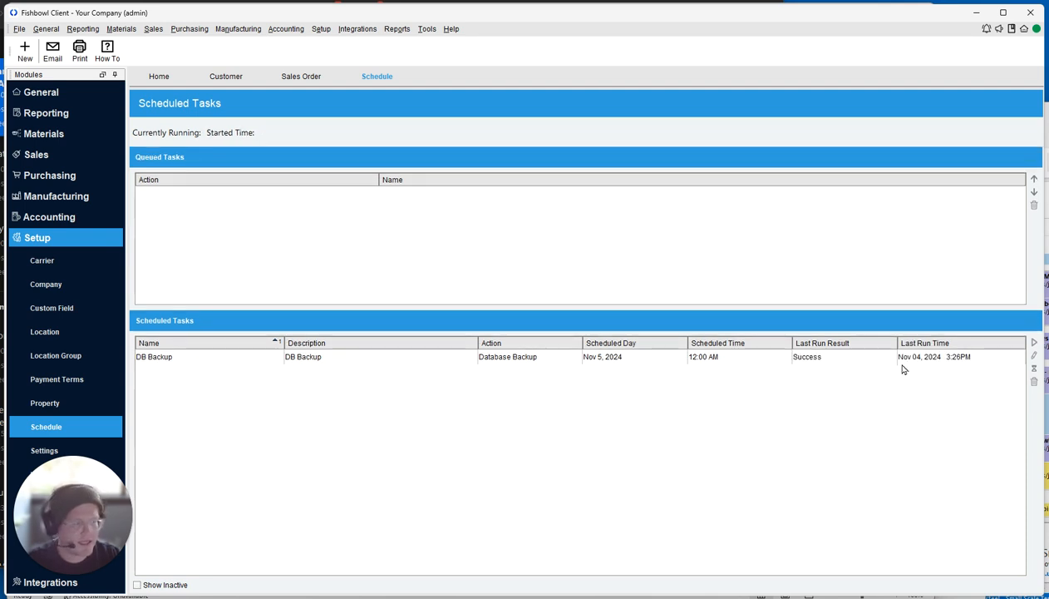
click(873, 359)
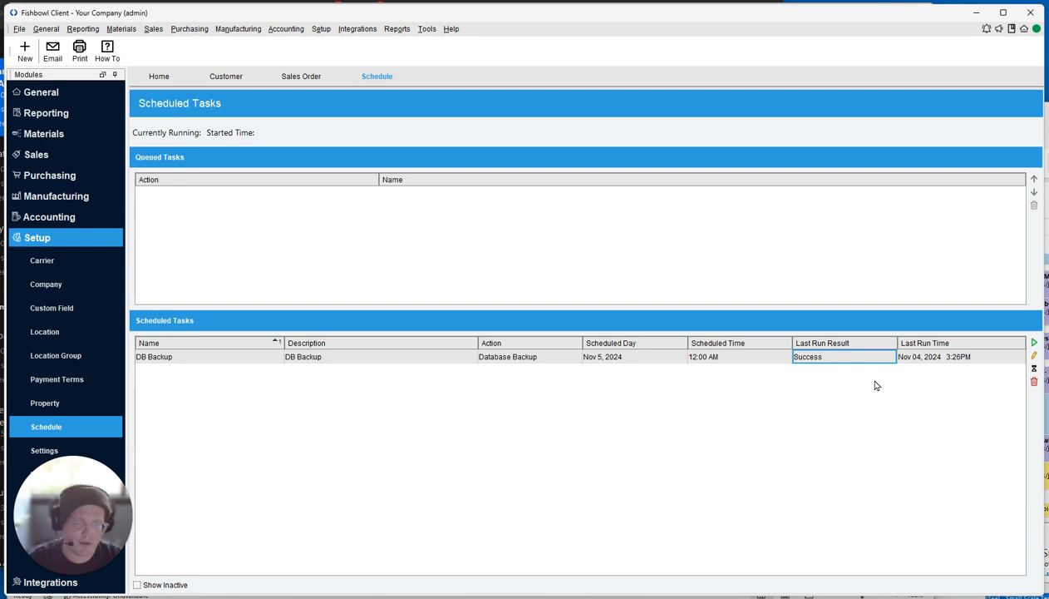
Import the Customers CSV file (5 entries) through the Customers import wizard.
click(19, 29)
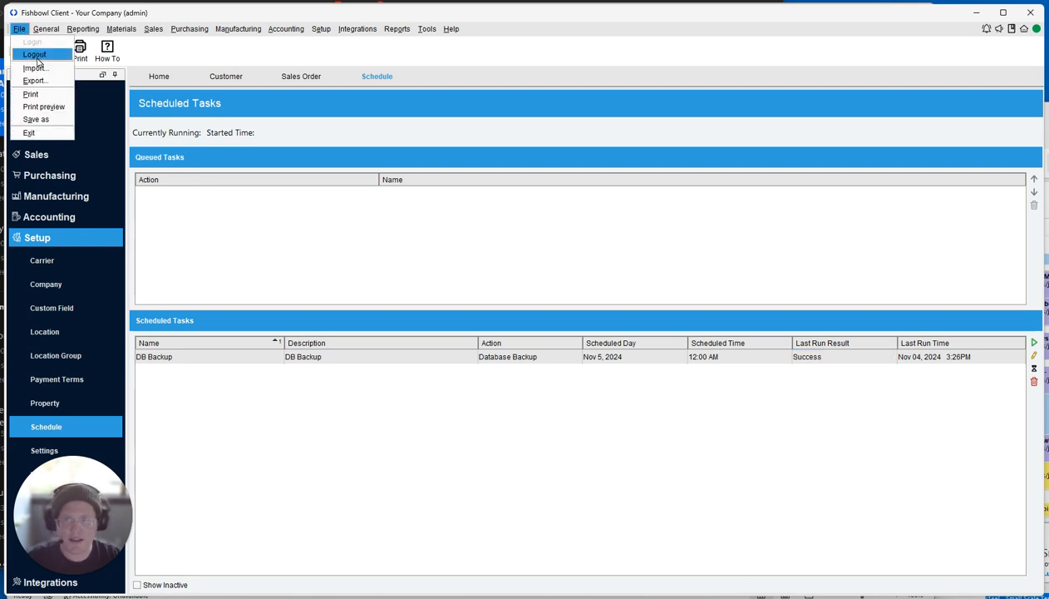
click(34, 67)
text(customer)
key(Down)
key(Down)
key(Return)
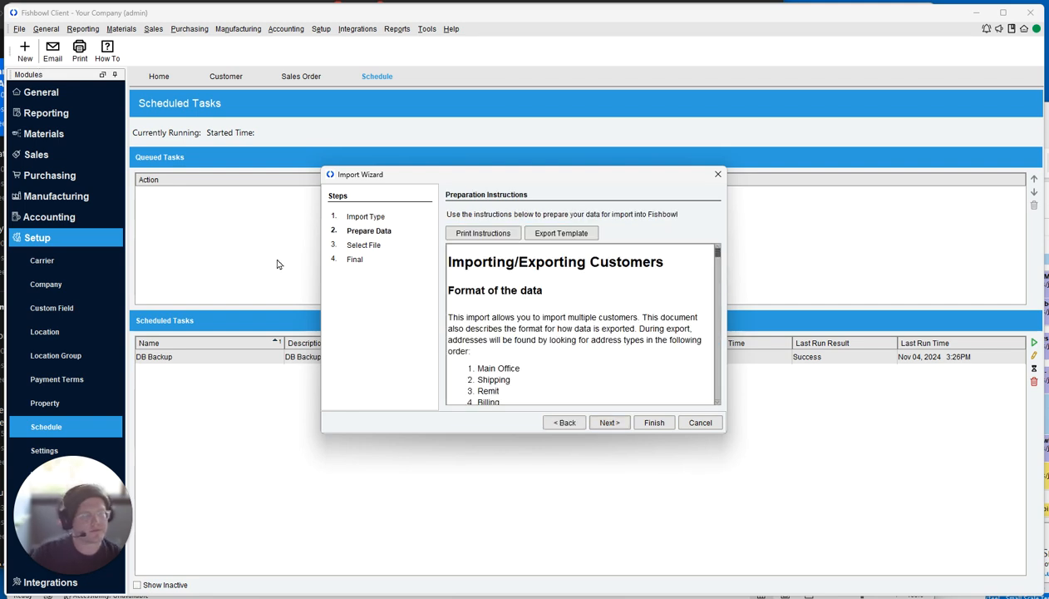
click(609, 423)
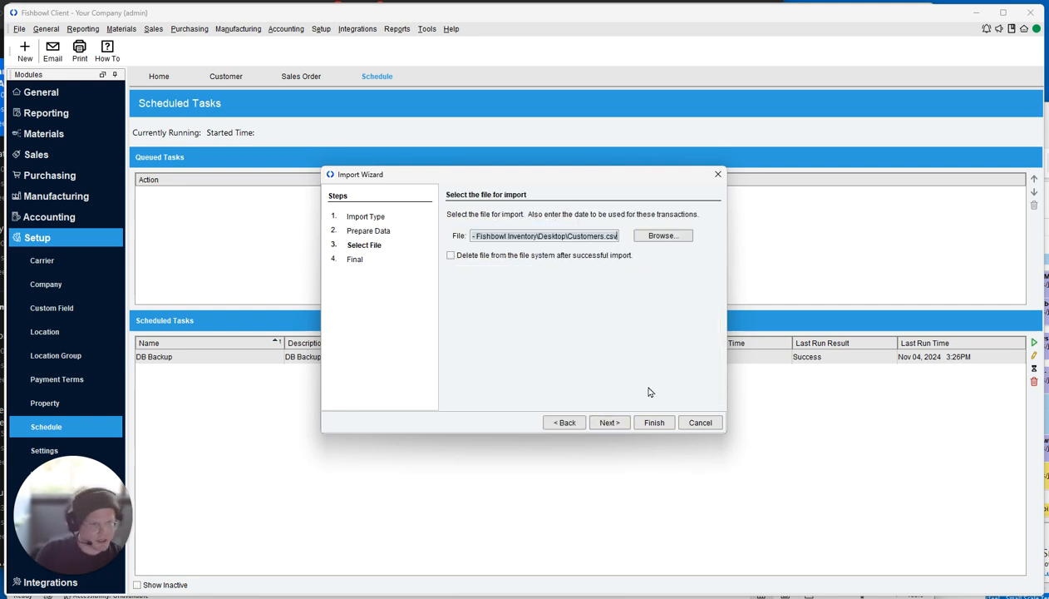
click(609, 423)
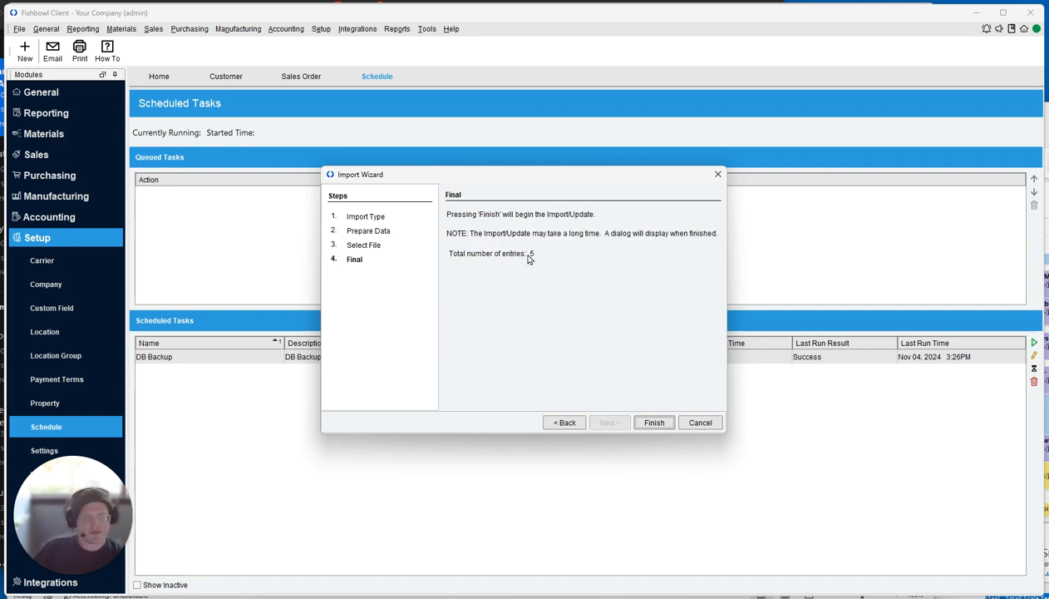
click(664, 426)
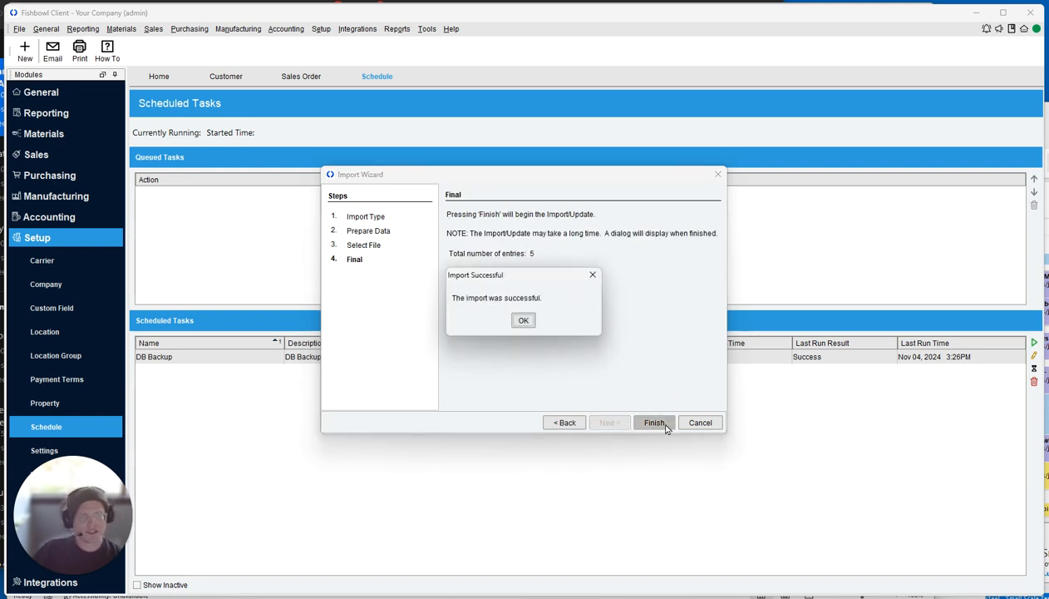
click(520, 321)
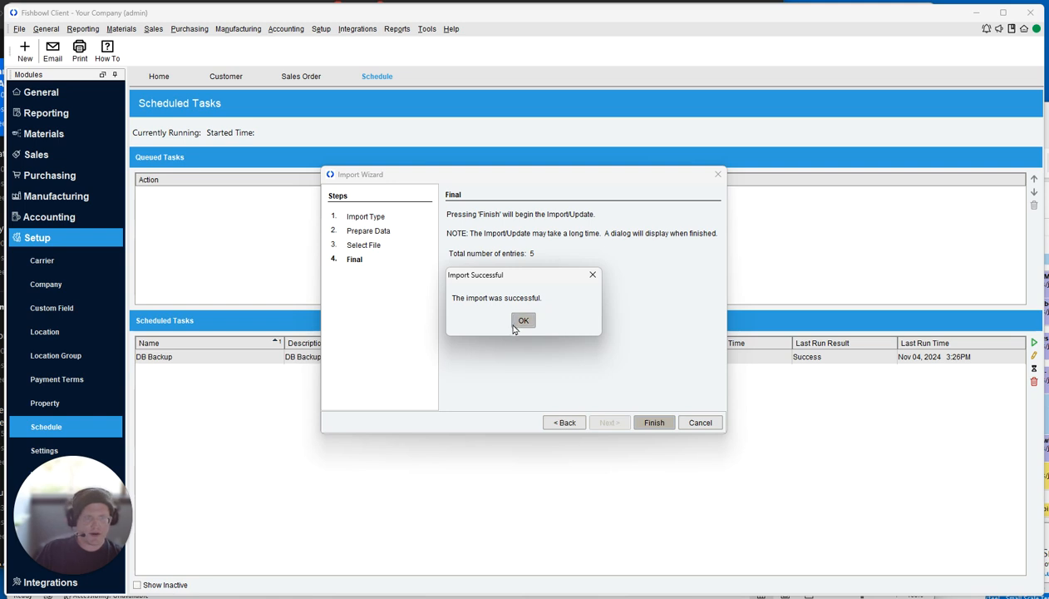
Open the imported customer's addresses and compare the Pleasant Grove and Lehi entries.
click(225, 75)
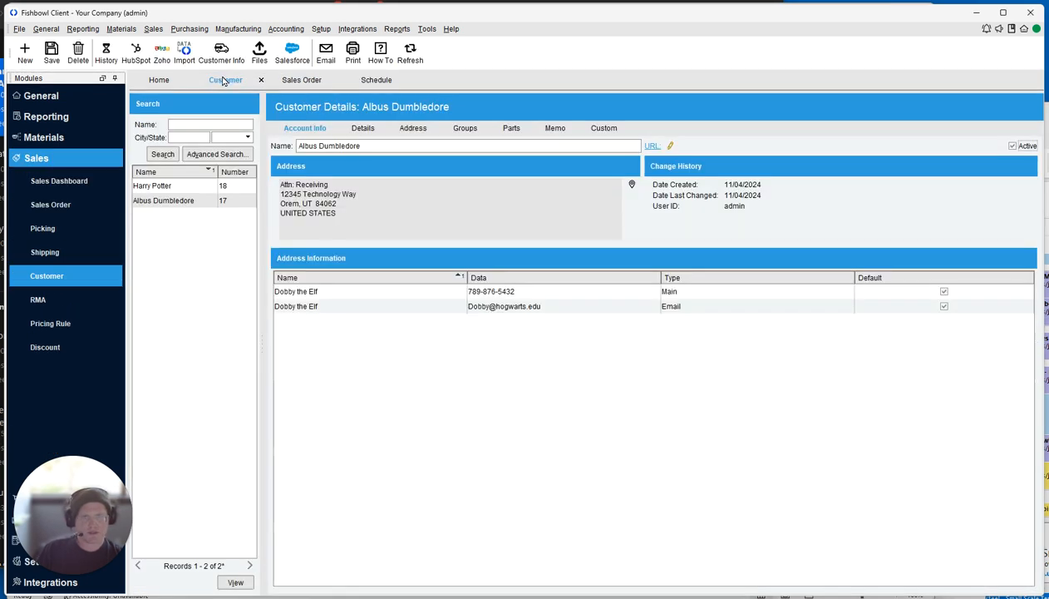
click(162, 186)
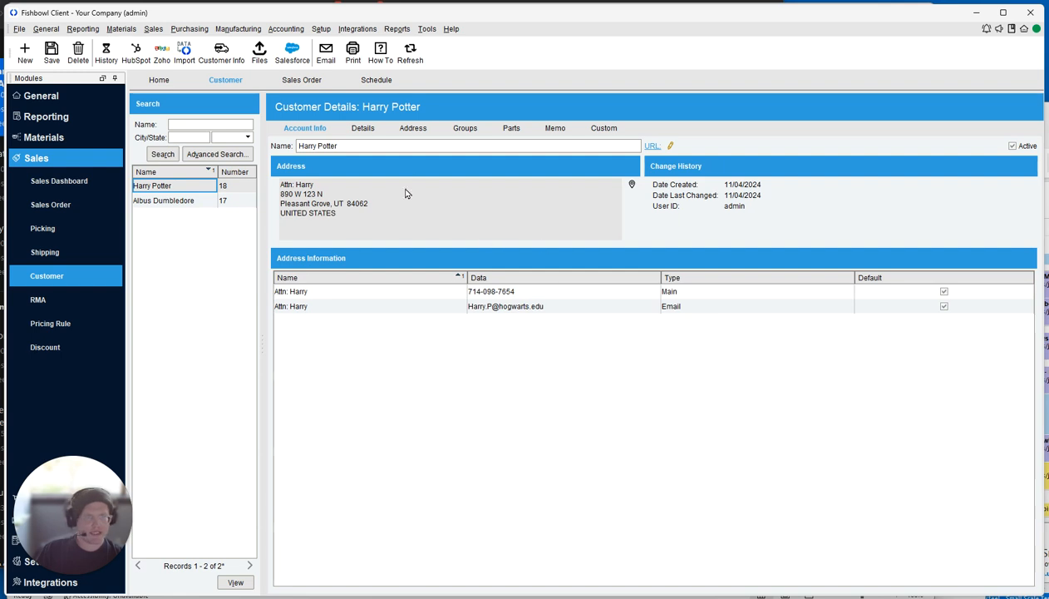
click(400, 133)
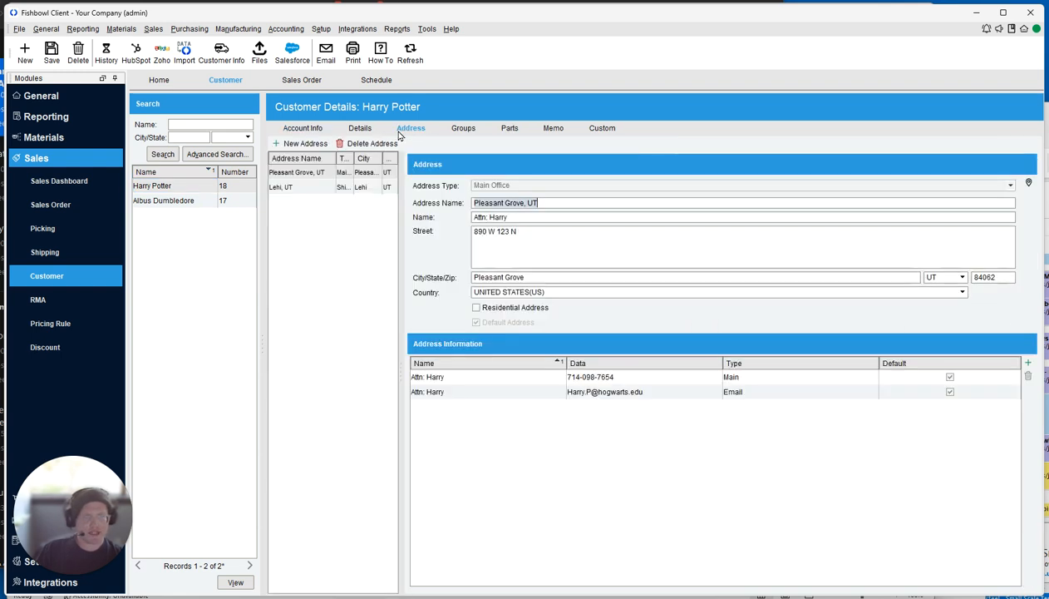
click(321, 187)
click(316, 176)
click(317, 187)
click(318, 173)
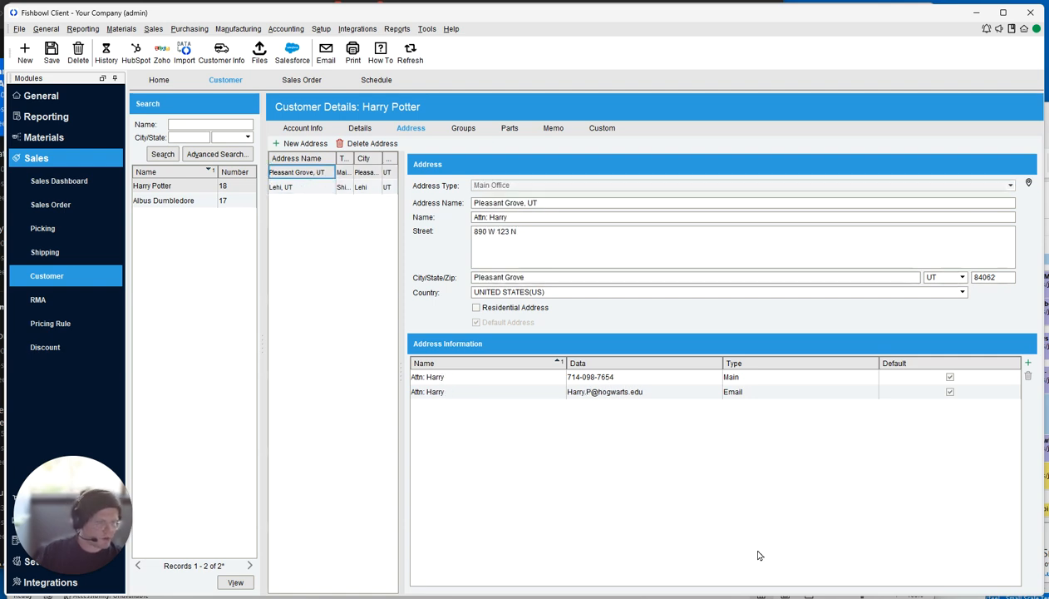
Enter the new customer's name in cell A6 and save the Customers workbook.
key(alt+Tab)
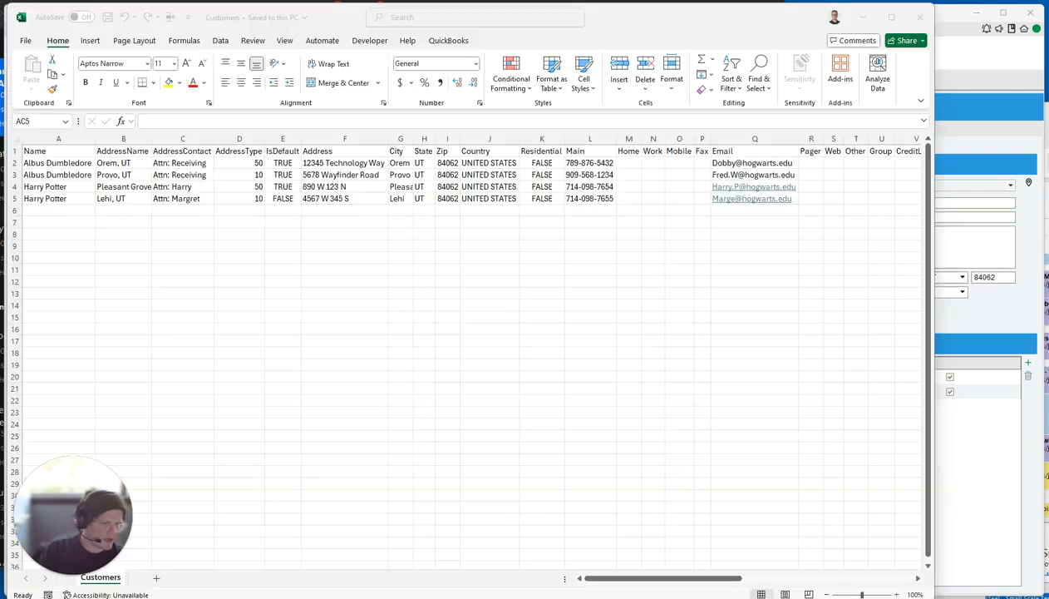
click(38, 207)
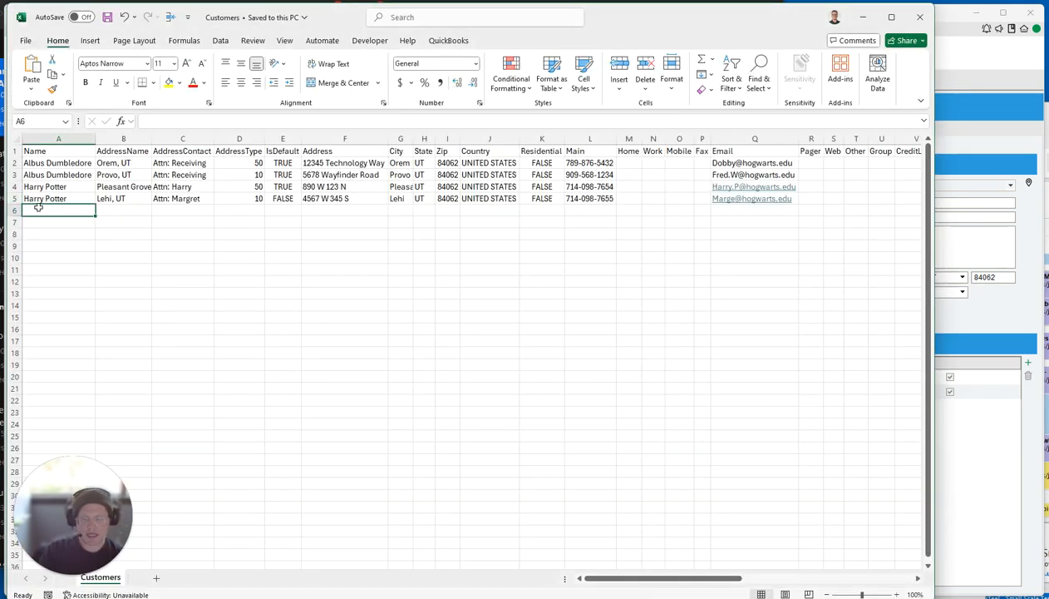
text(Sa)
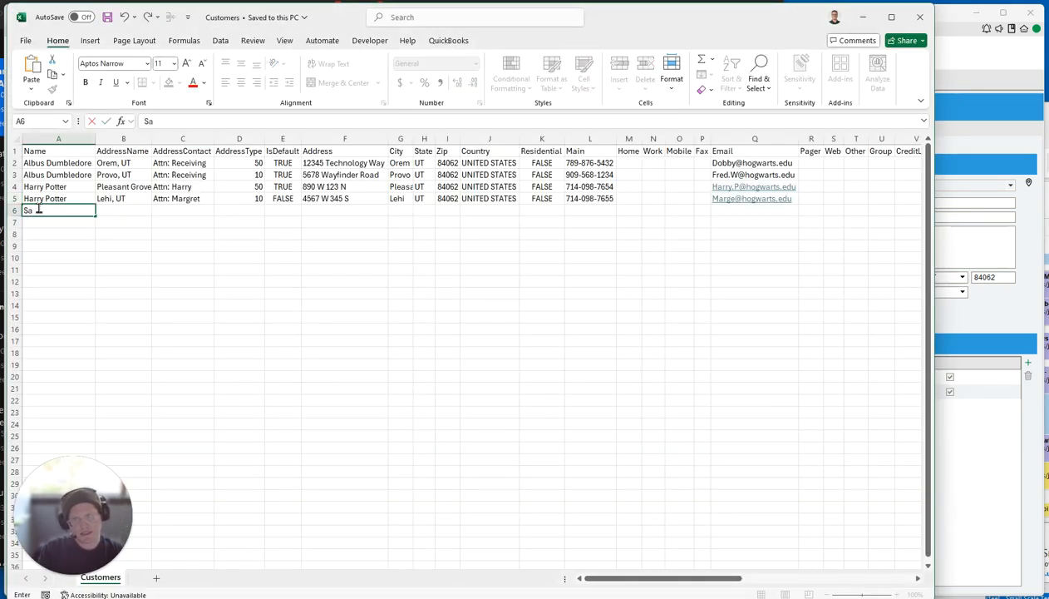
text(m Smith)
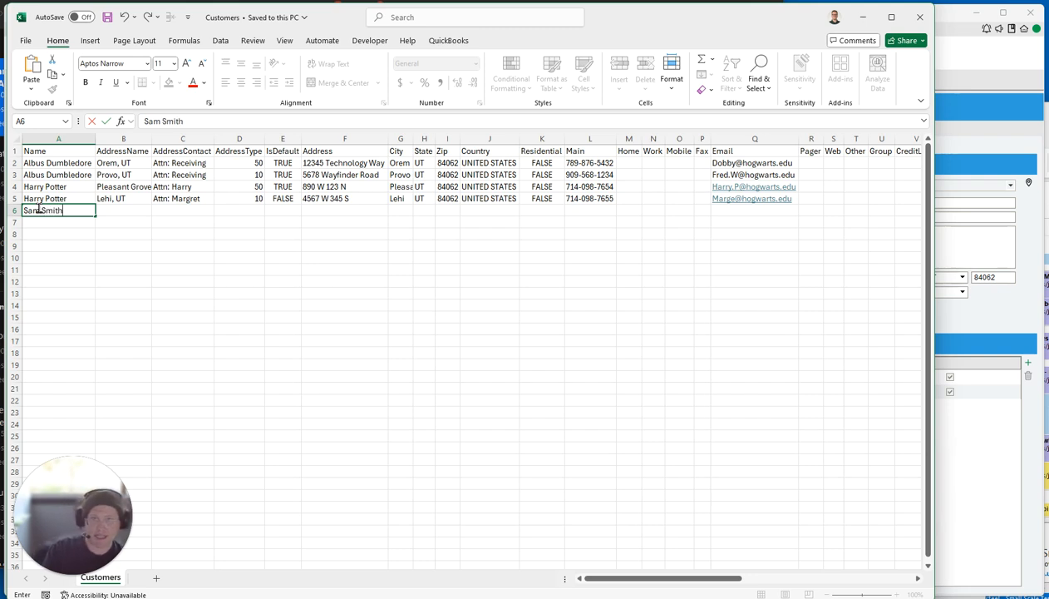
key(Tab)
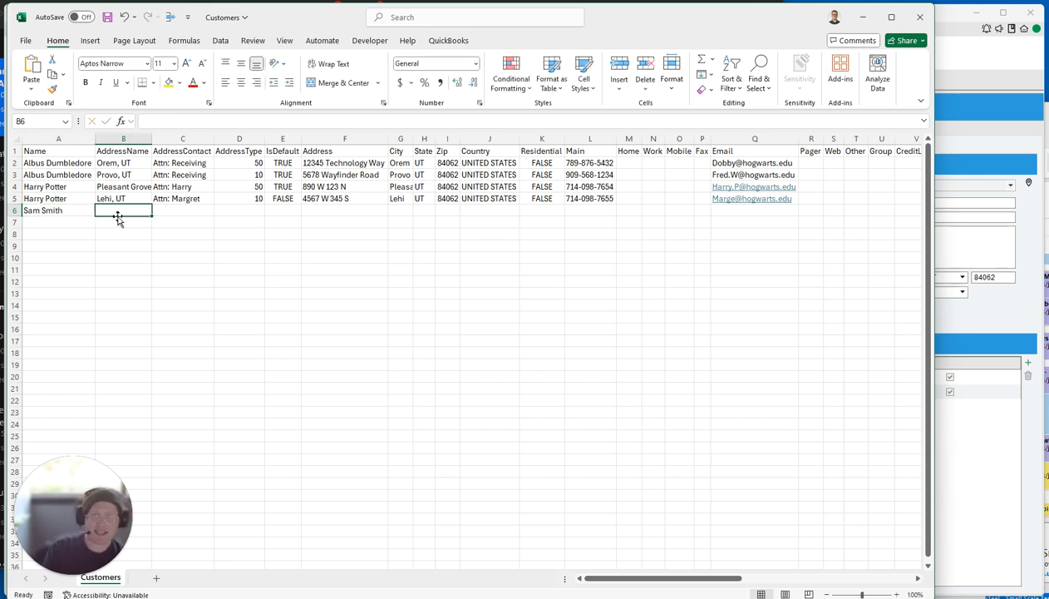
click(107, 22)
Run the Customers import in Fishbowl, which fails on line 6.
click(951, 403)
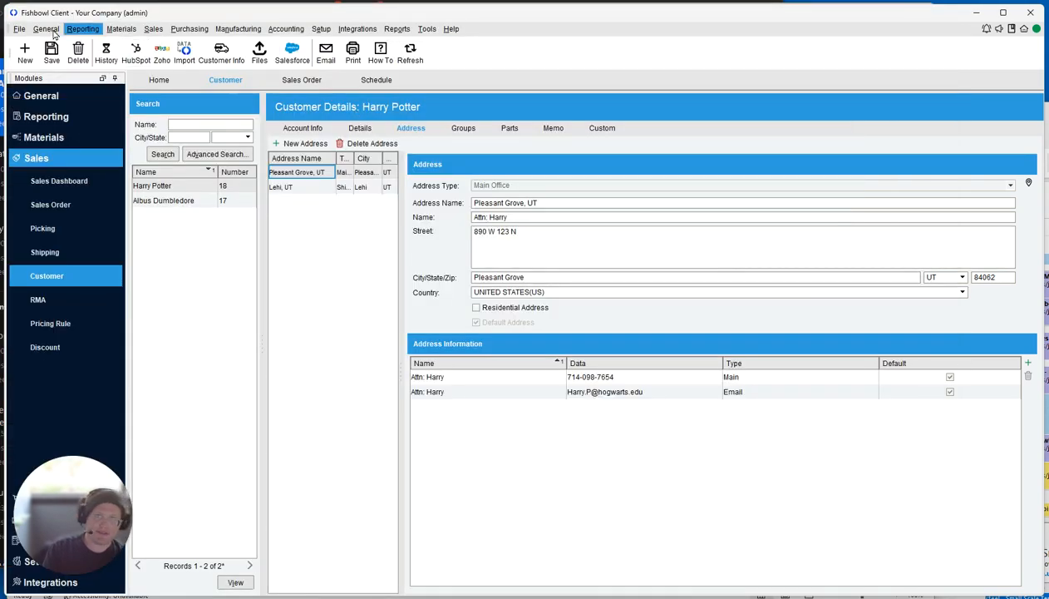
click(19, 32)
click(33, 68)
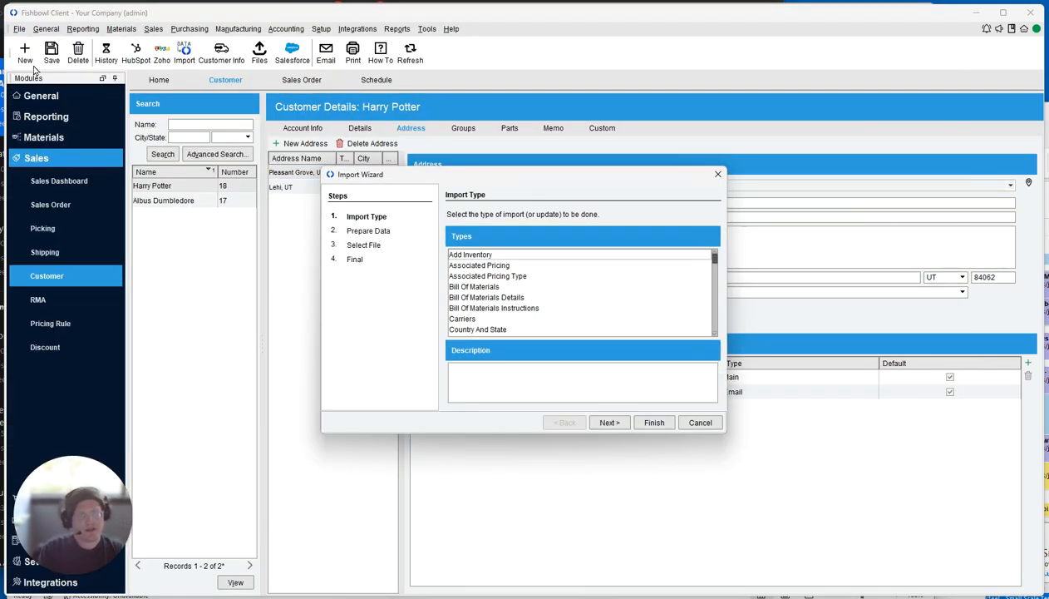
text(customers)
key(Return)
key(Return)
key(Return)
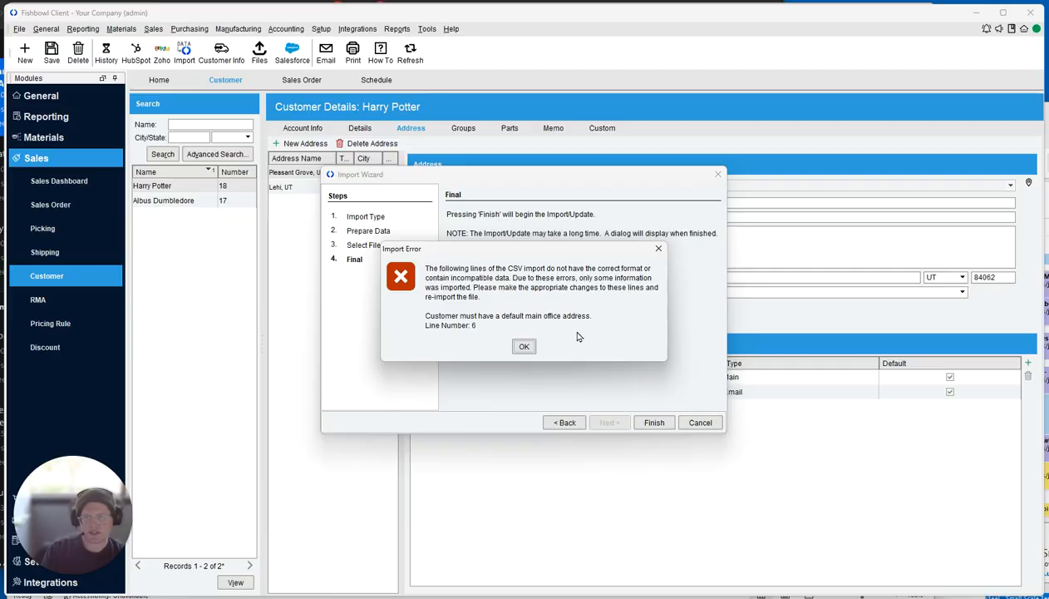
Fill row 6 with Default Address, contact =A6, address type 50, default TRUE, and save.
key(alt+Tab)
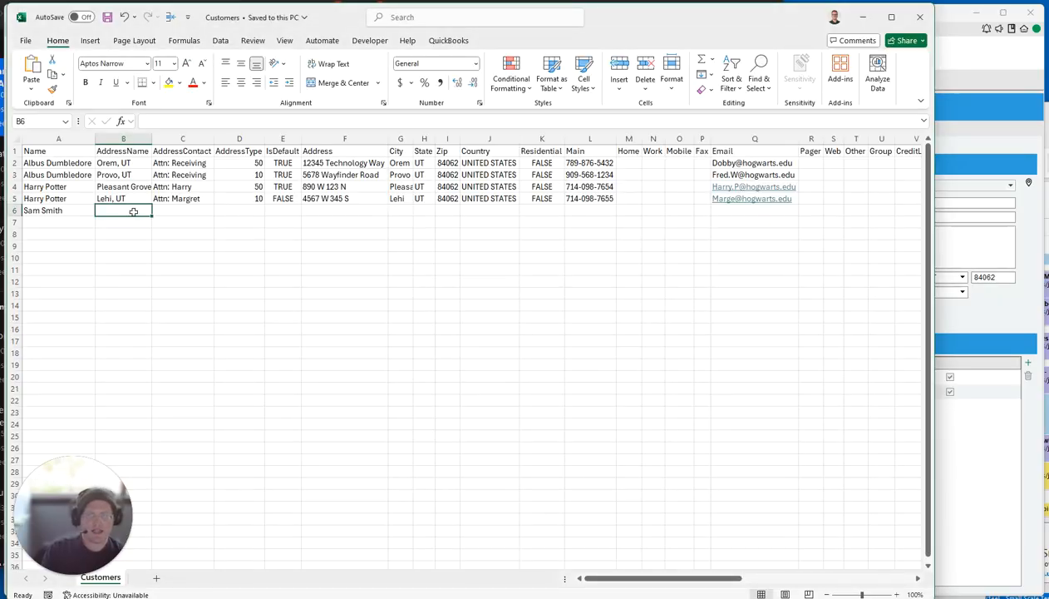
text(Default Address)
key(Tab)
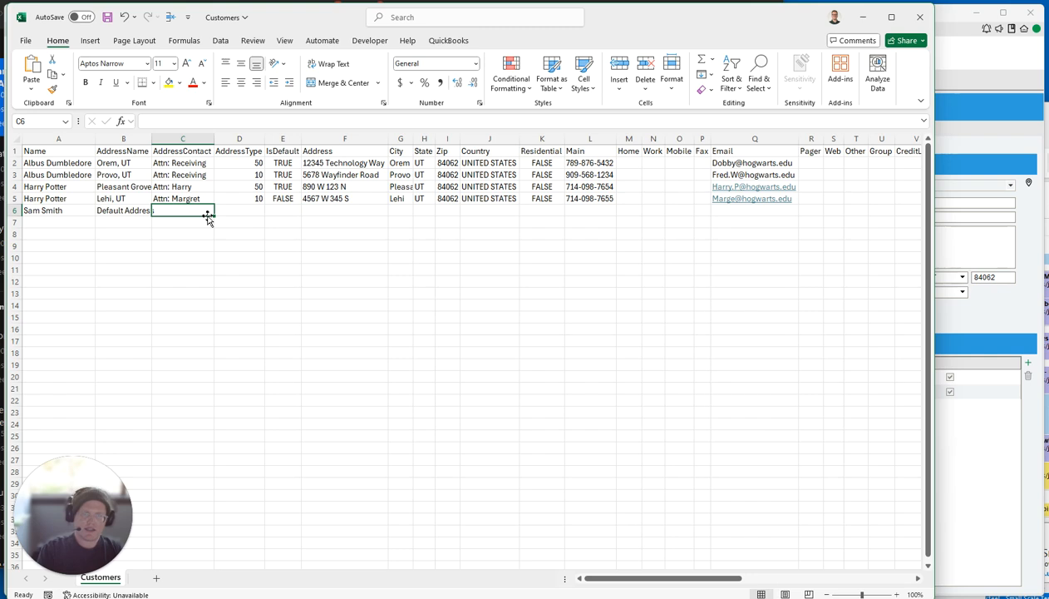
text(=a)
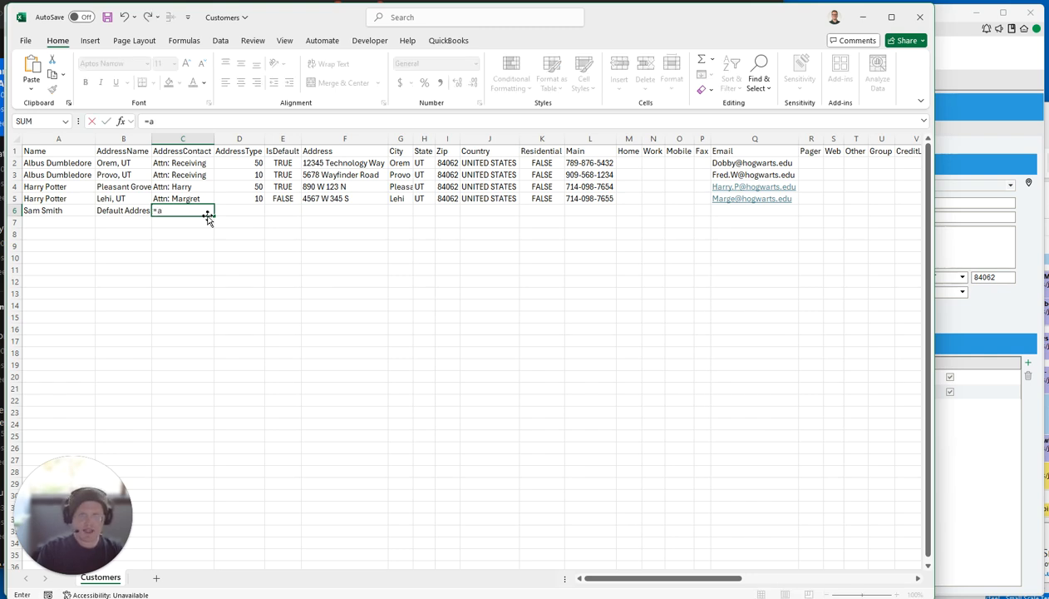
text(6)
key(Tab)
text(50)
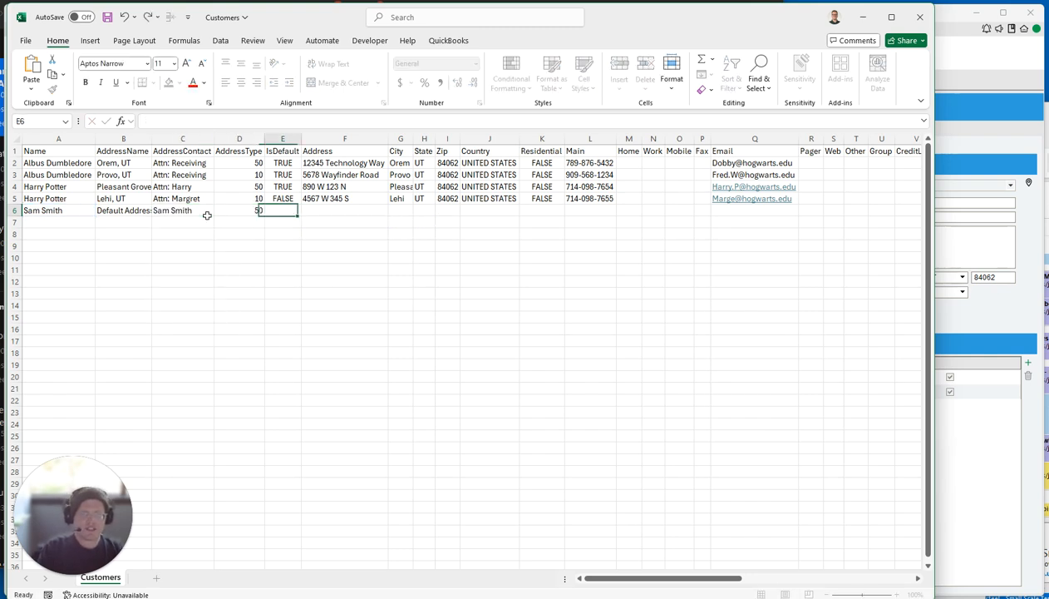
key(Tab)
text(TRUE)
key(Tab)
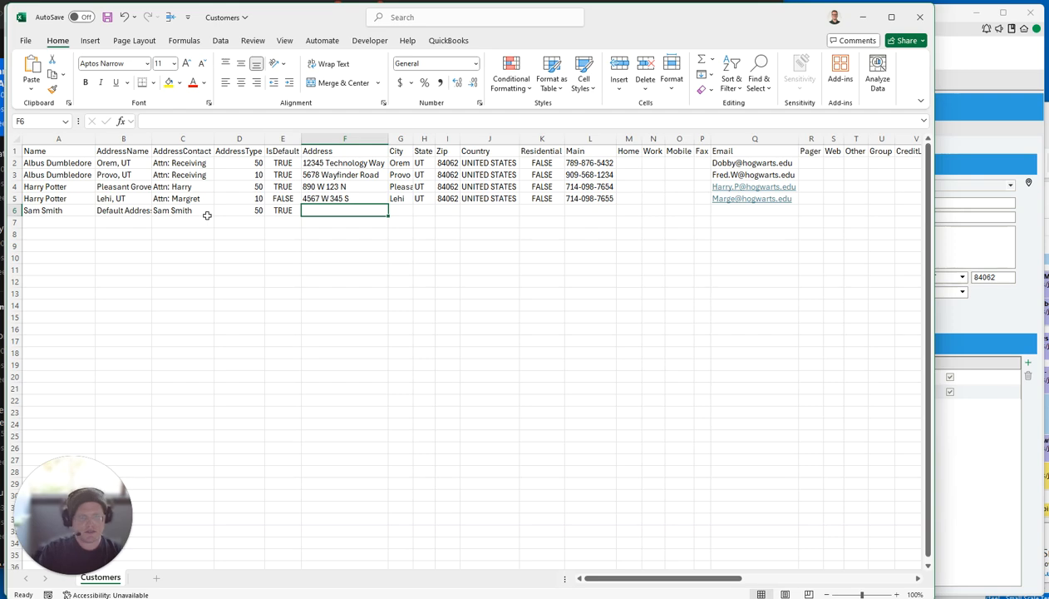
click(106, 17)
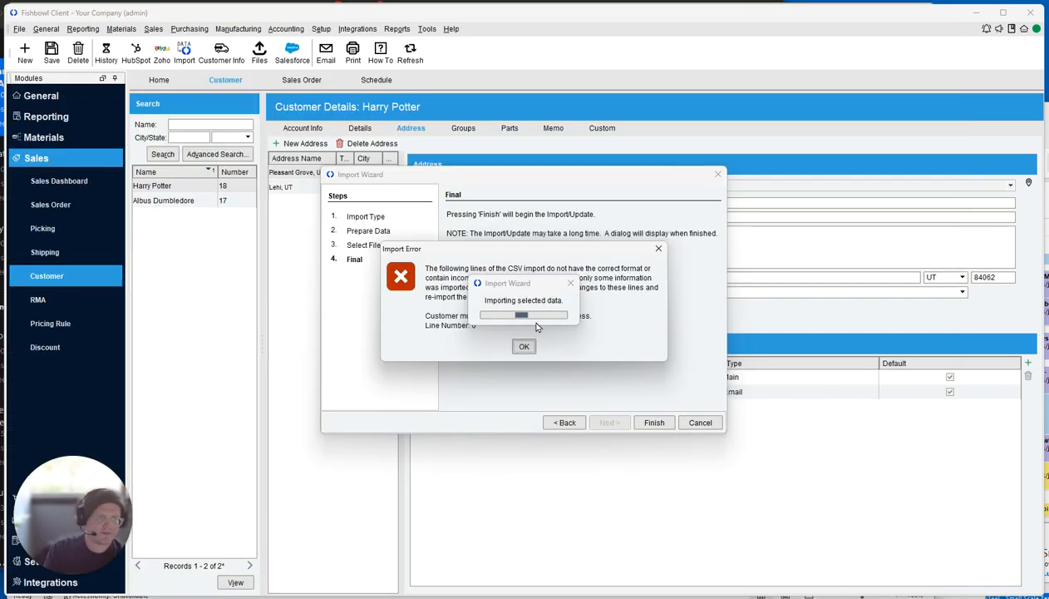
Dismiss the import error and rerun the Customers import, which succeeds with 6 entries.
click(570, 284)
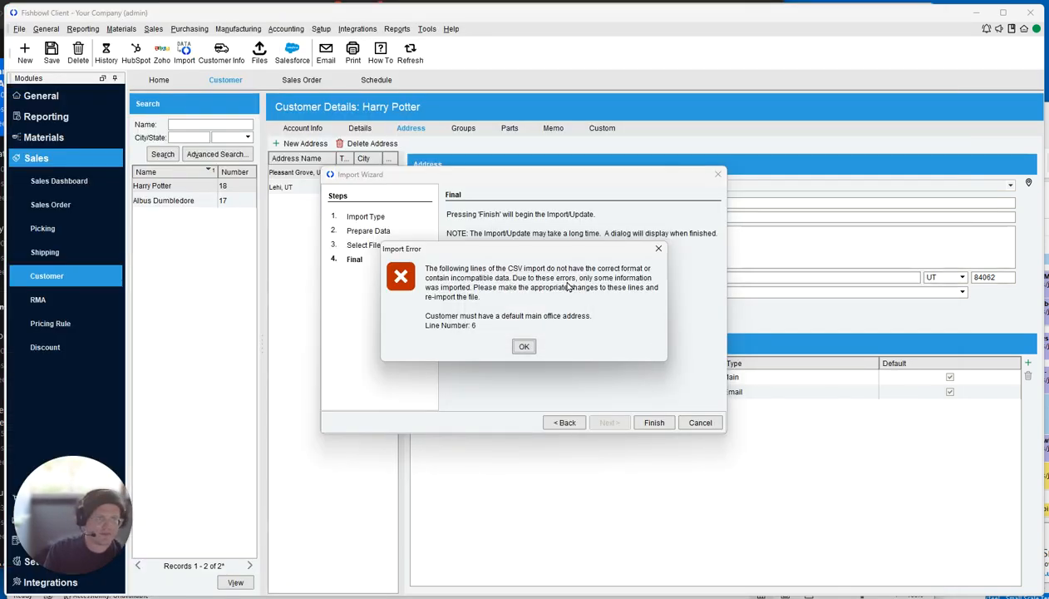
click(524, 347)
click(654, 422)
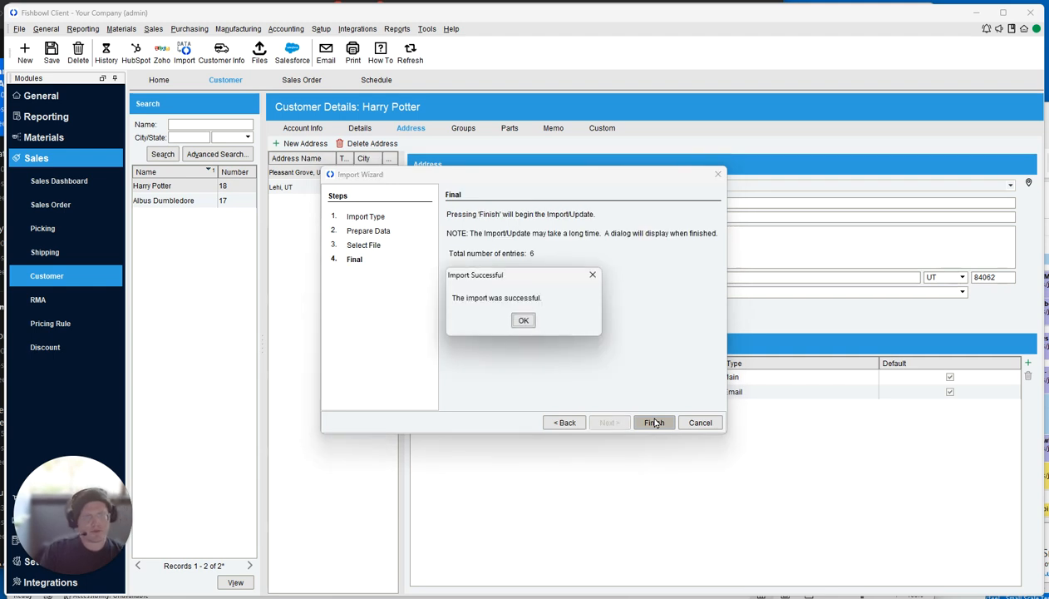
click(523, 320)
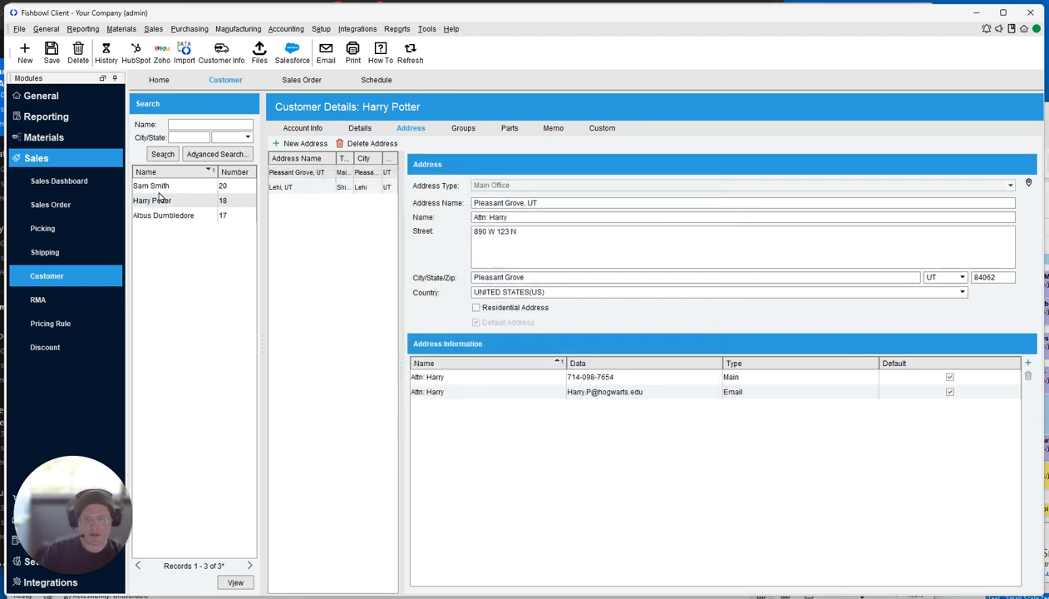
Check the new customer's record, whose default street reads None, then return to Excel.
click(159, 189)
double_click(545, 233)
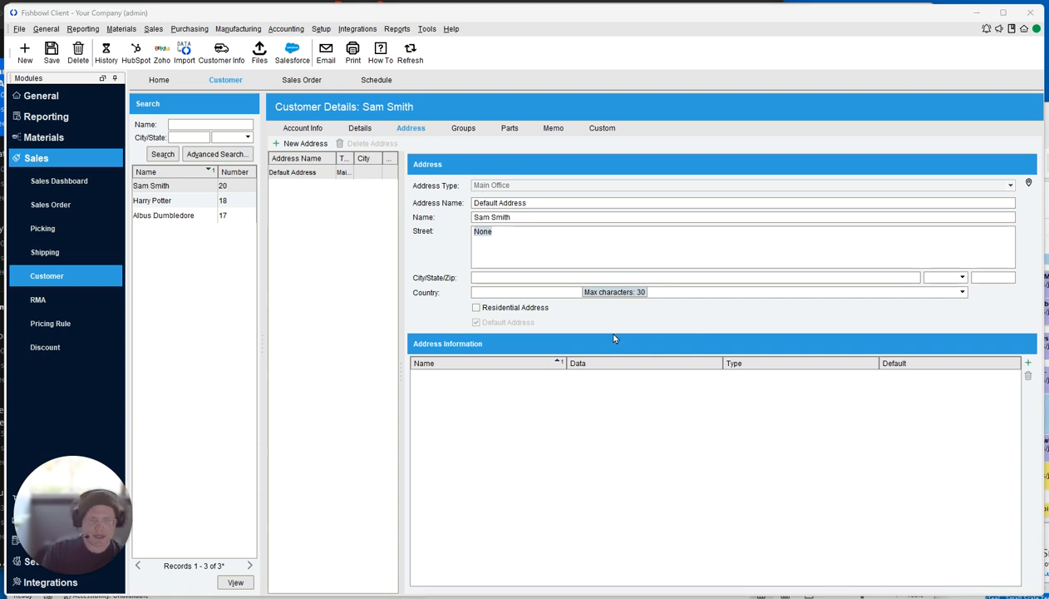
key(alt+Tab)
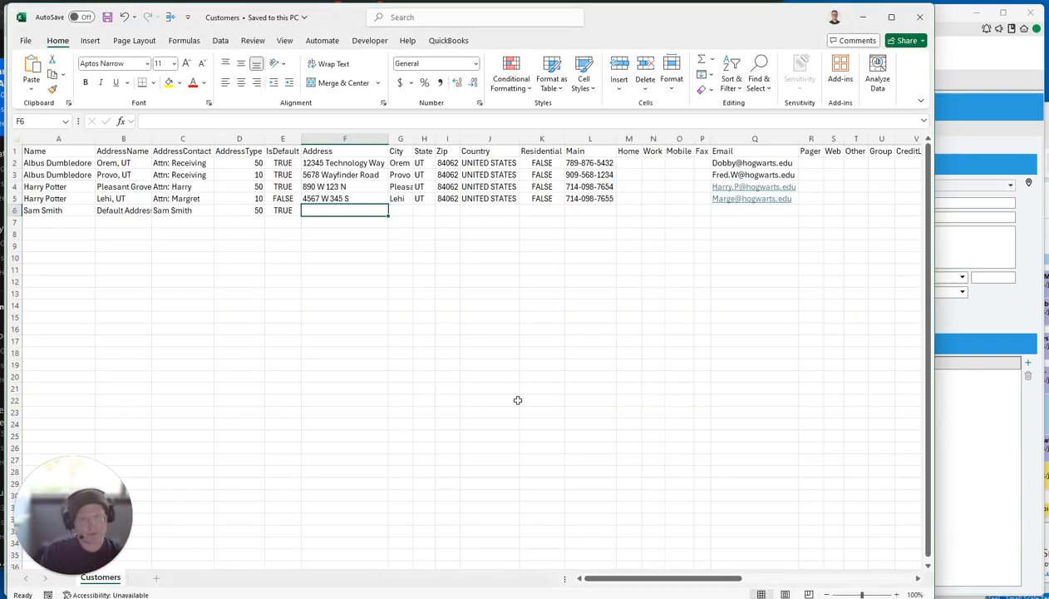
Enter the new customer's street in F6 and city Cottonwood Heights in G6.
click(254, 211)
click(310, 210)
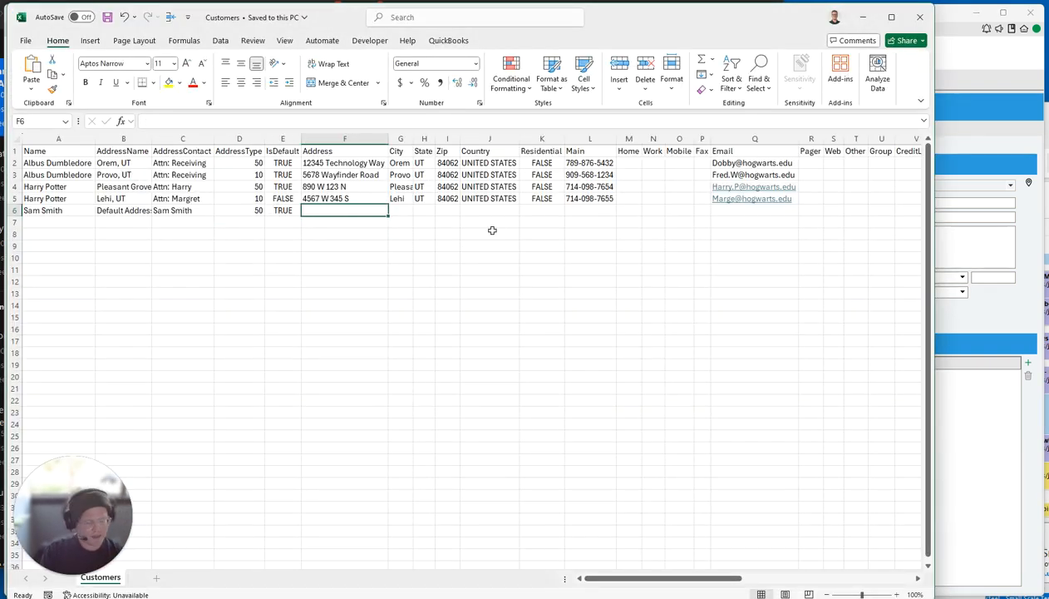
text(345)
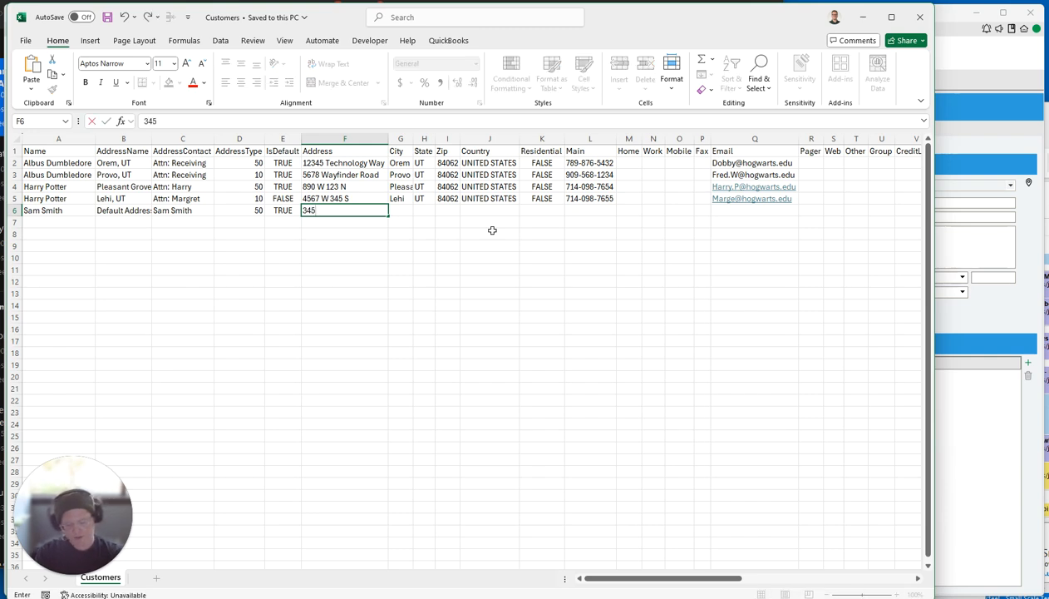
text(76 Sout)
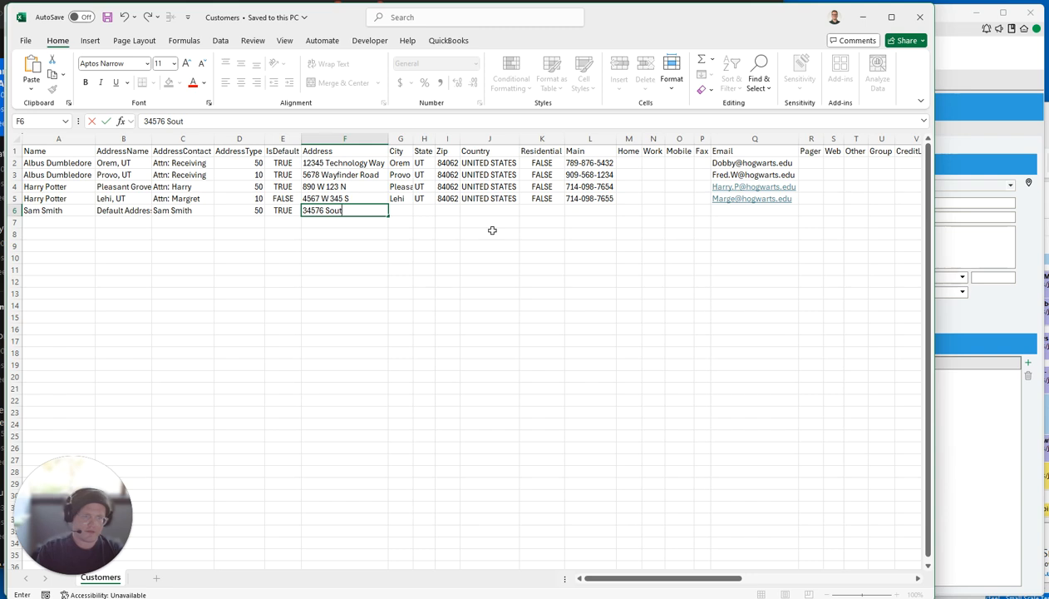
text(h Lane)
key(Tab)
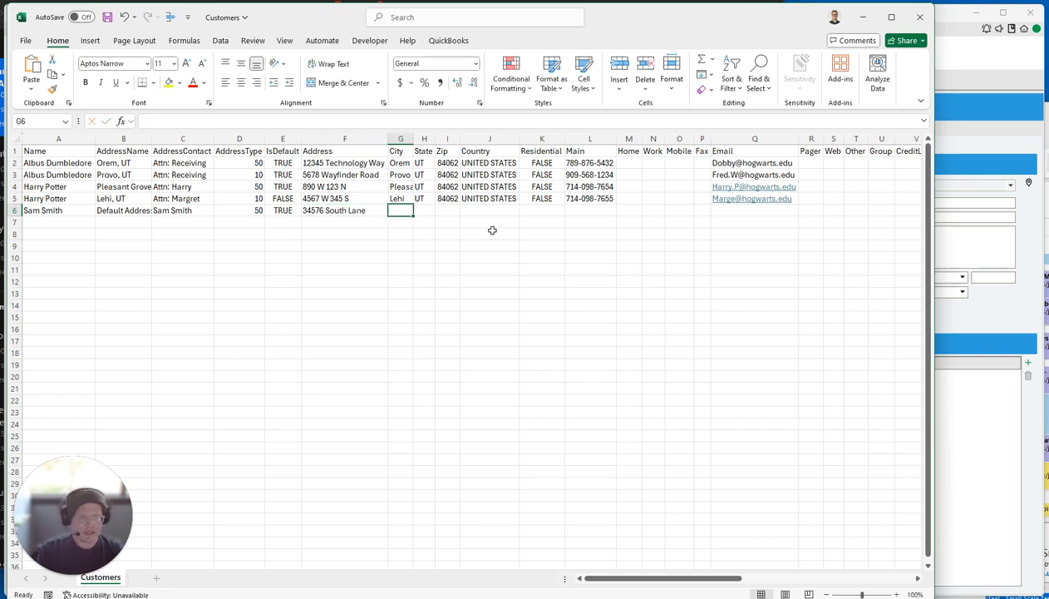
text(Cottone)
key(BackSpace)
text(wood Heights)
key(Tab)
Add state UT, the ZIP code and country UNITED STATES to row 6, and save.
text(UT)
key(Tab)
text(80)
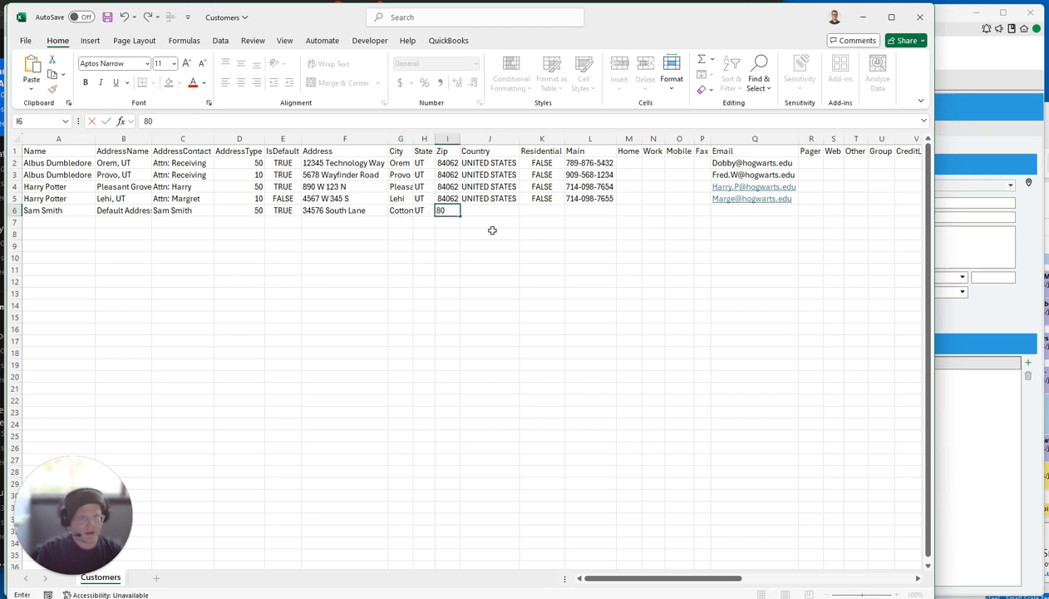
text(009)
key(Tab)
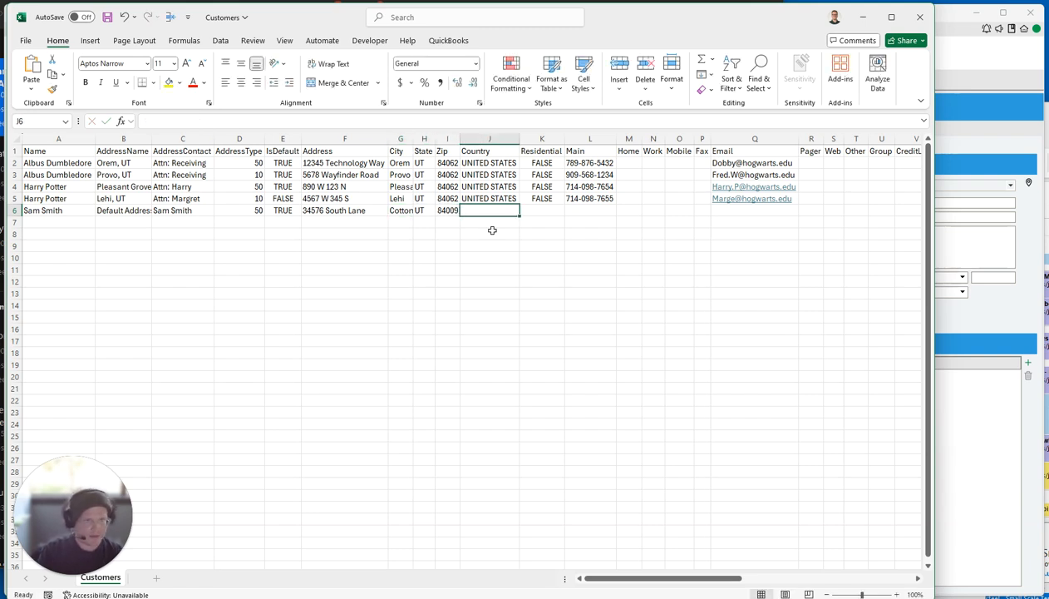
text(UNITED)
key(Tab)
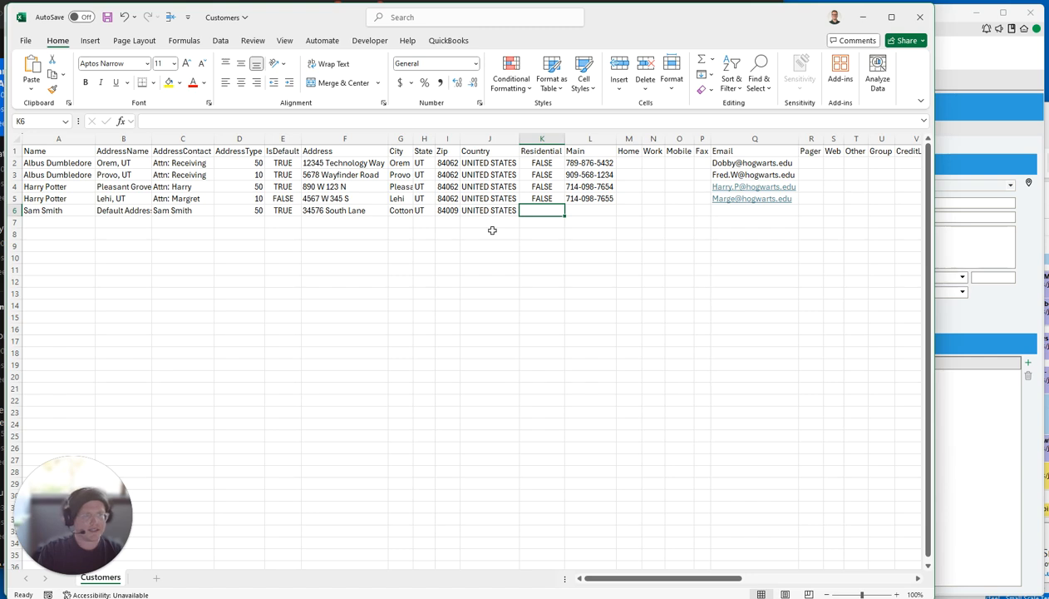
click(108, 16)
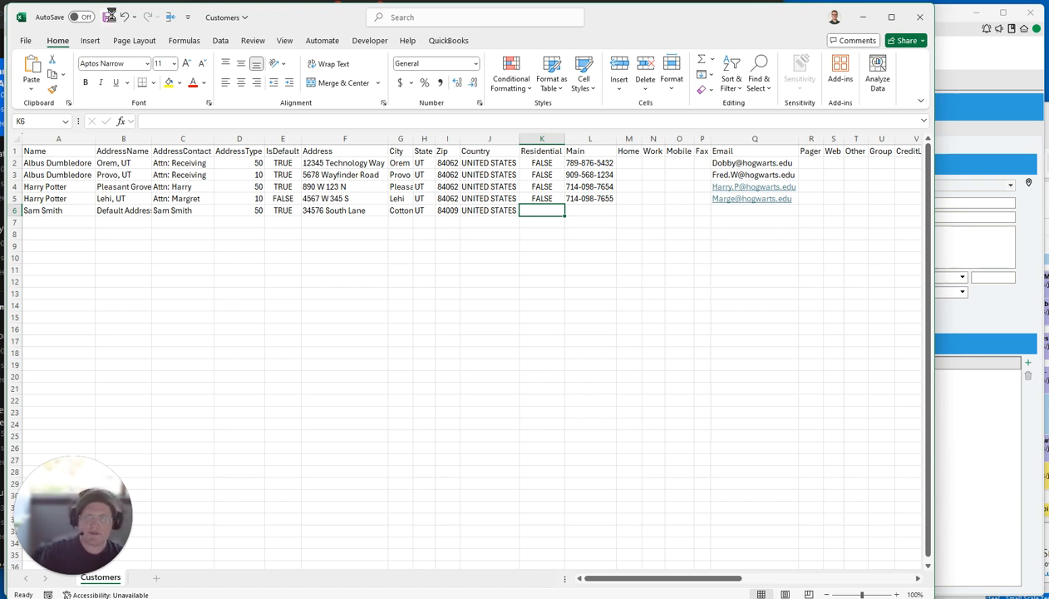
click(956, 315)
Re-import the Customers file and refresh to show the new customer's updated default address.
click(18, 29)
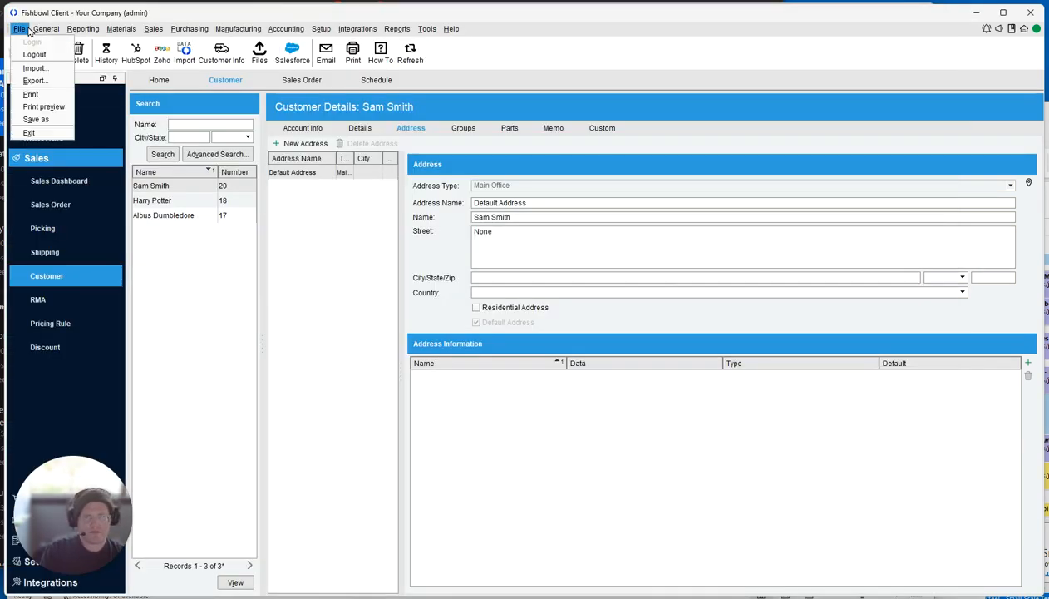
click(23, 69)
text(customers)
key(Return)
key(Return)
key(Return)
key(Return)
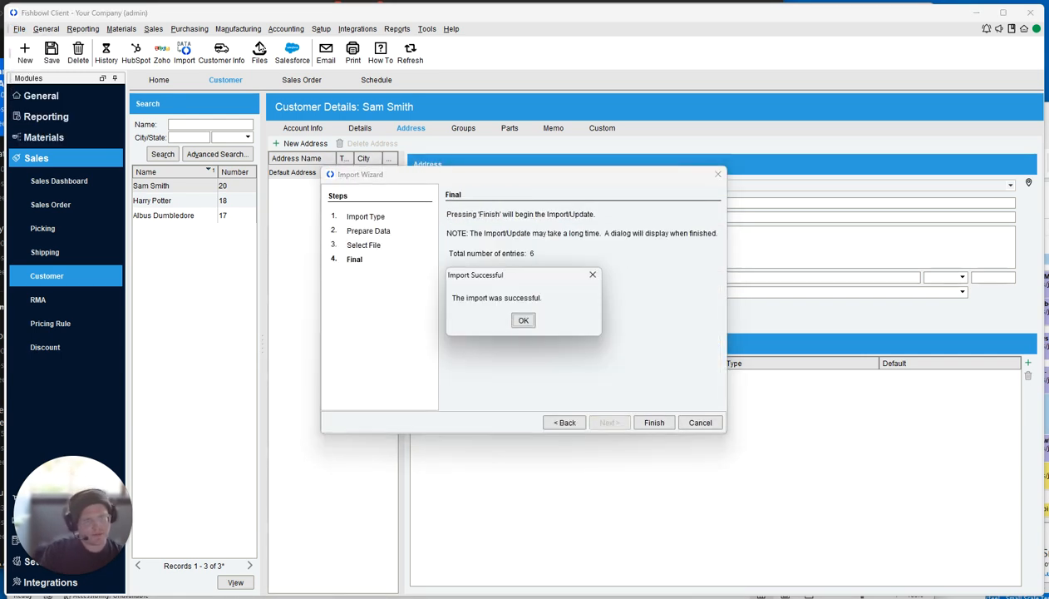
click(521, 320)
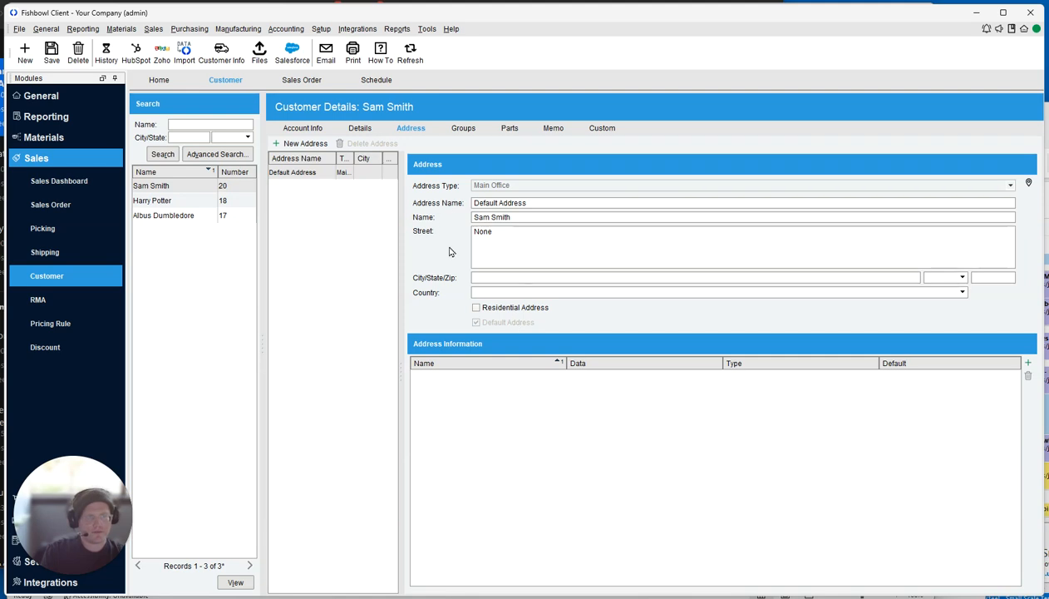
click(409, 51)
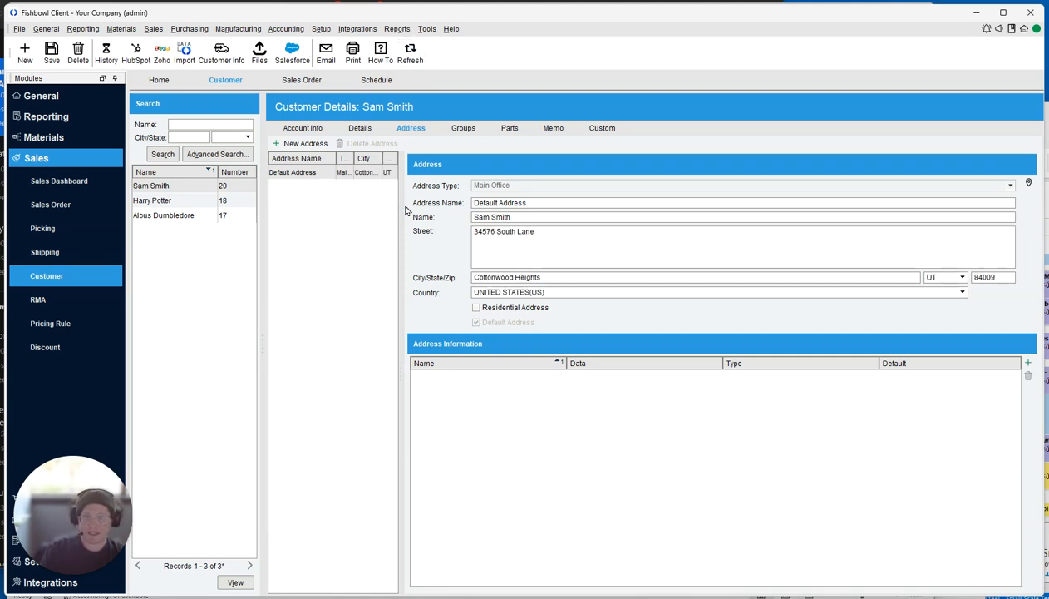
click(305, 174)
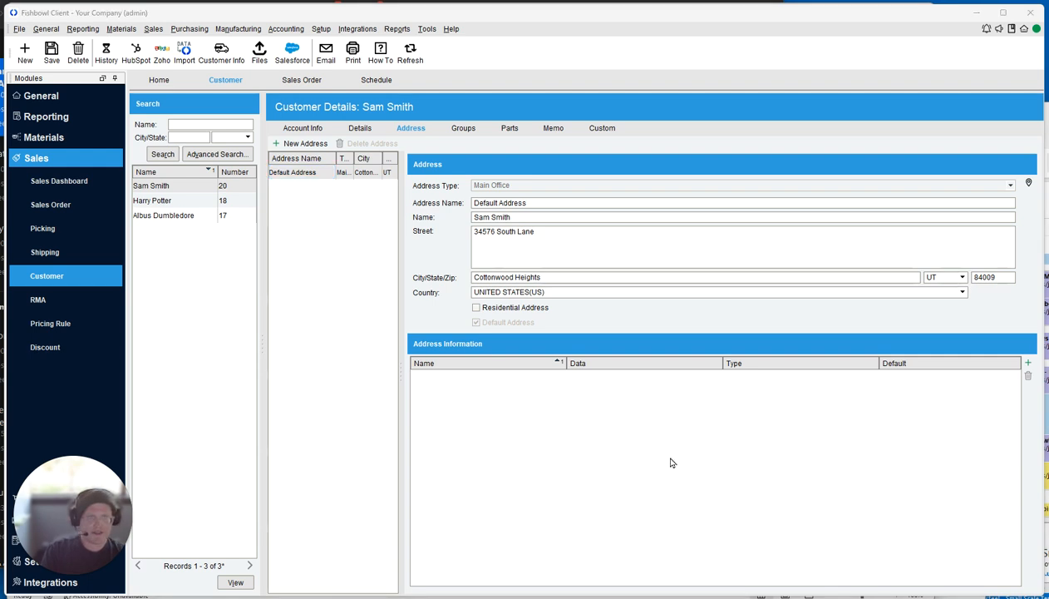
key(alt+Tab)
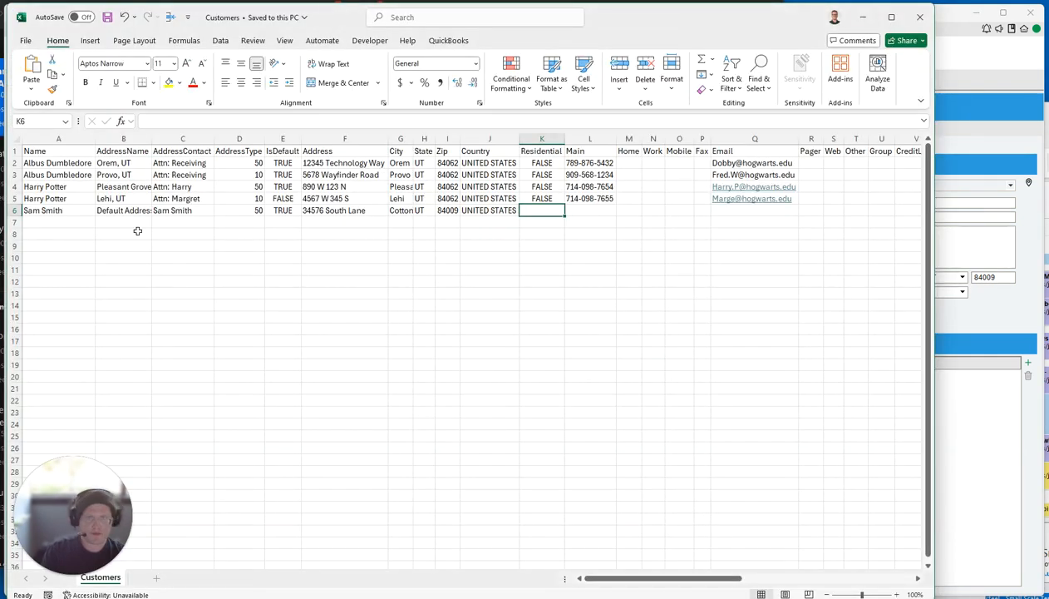
Copy row 6 of the Customers sheet into row 7.
click(15, 210)
key(ctrl+c)
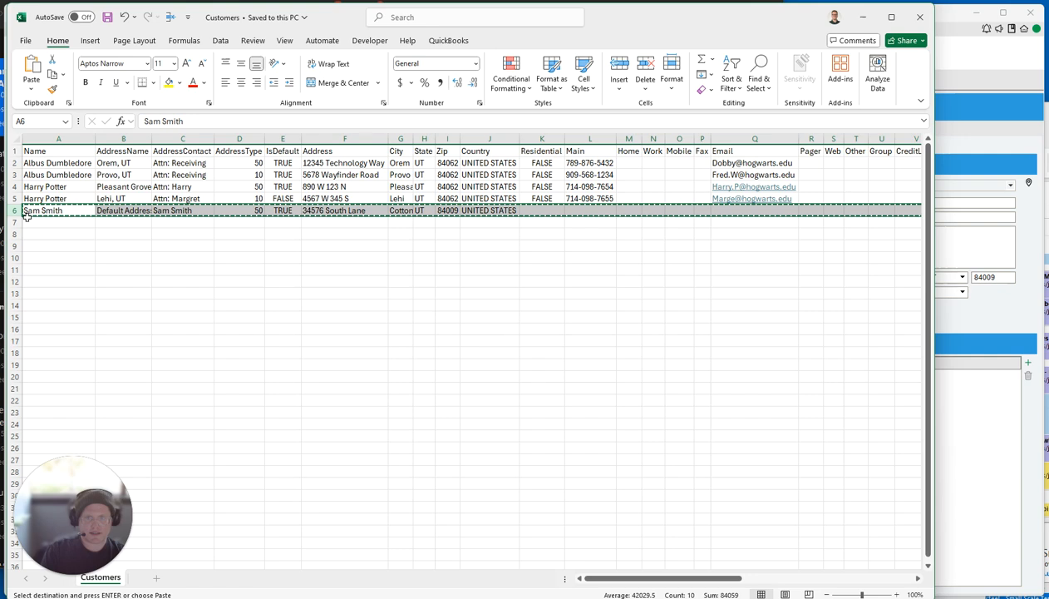
click(37, 222)
key(ctrl+v)
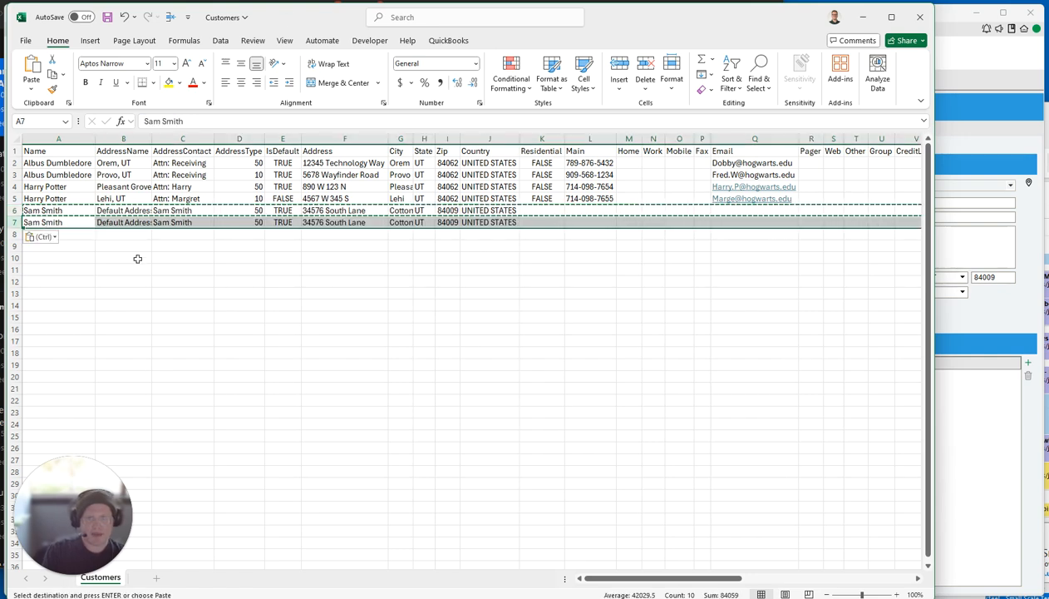
click(123, 138)
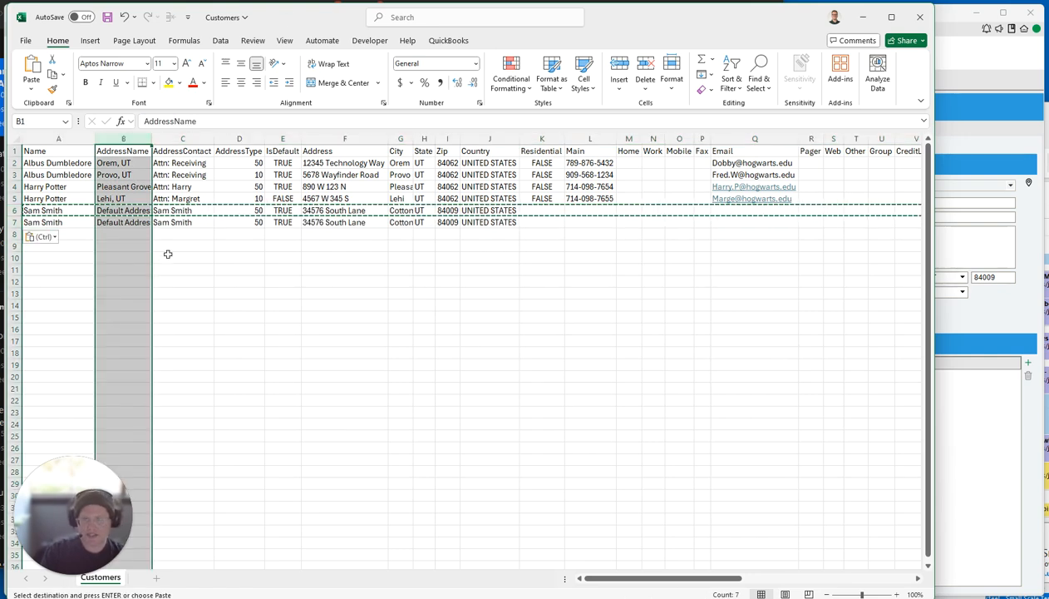
click(121, 219)
key(Up)
key(Down)
key(Down)
key(Up)
Change row 7's street to 3456789 and save the workbook.
click(345, 222)
click(243, 122)
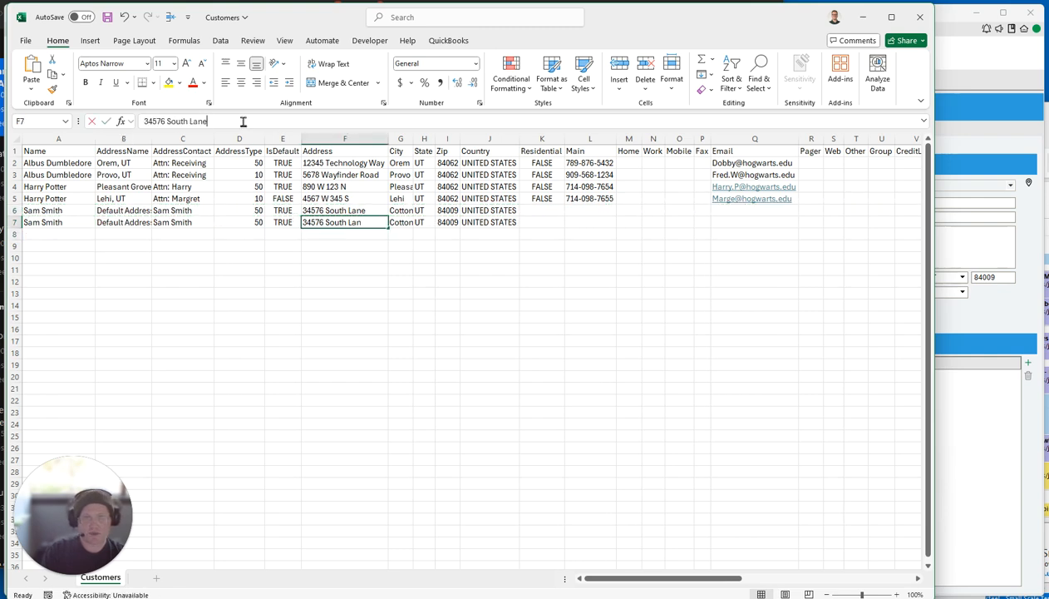
drag(243, 122, 143, 121)
text(3456789)
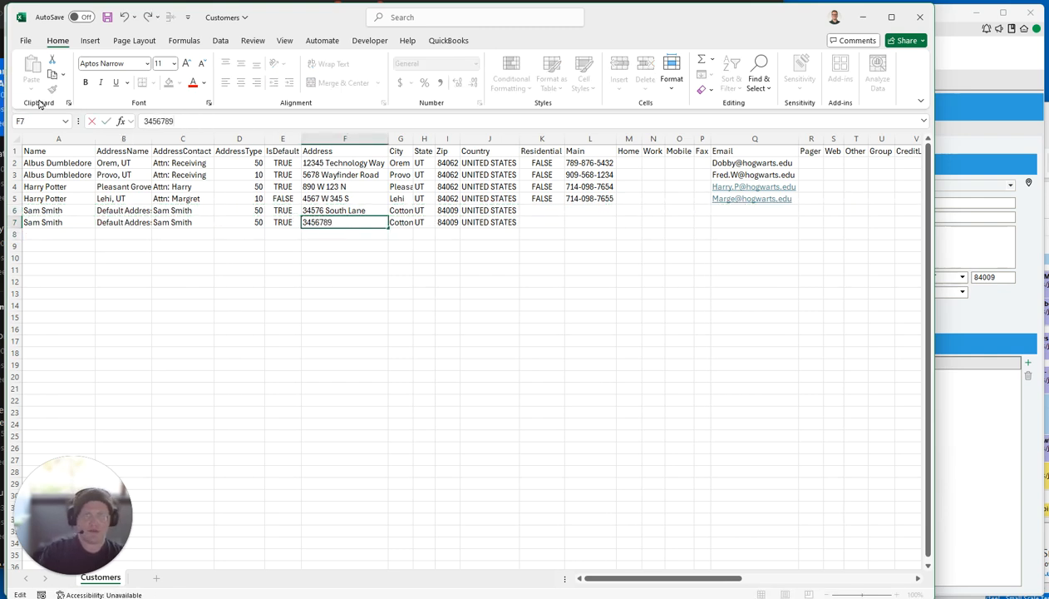
click(107, 16)
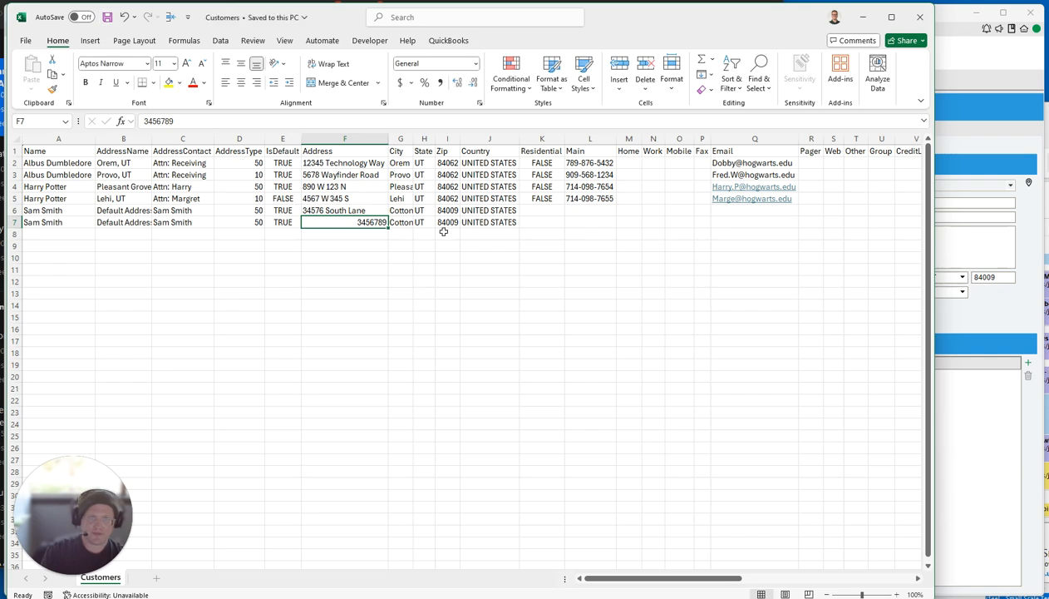
Compare the address names and contents of rows 6 and 7 before returning to Fishbowl.
click(158, 219)
click(136, 218)
drag(135, 210, 138, 220)
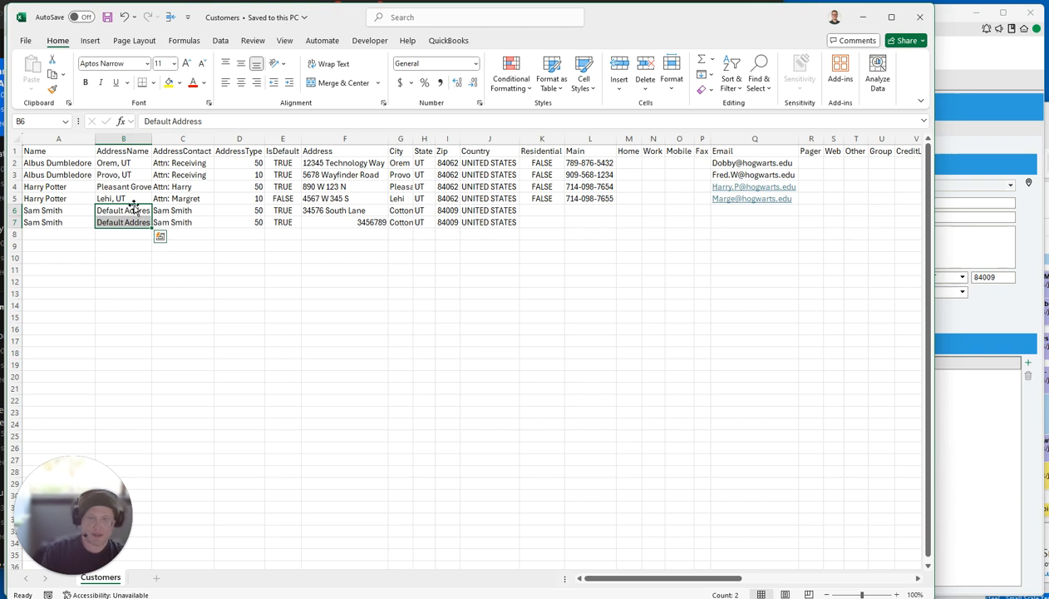
click(17, 222)
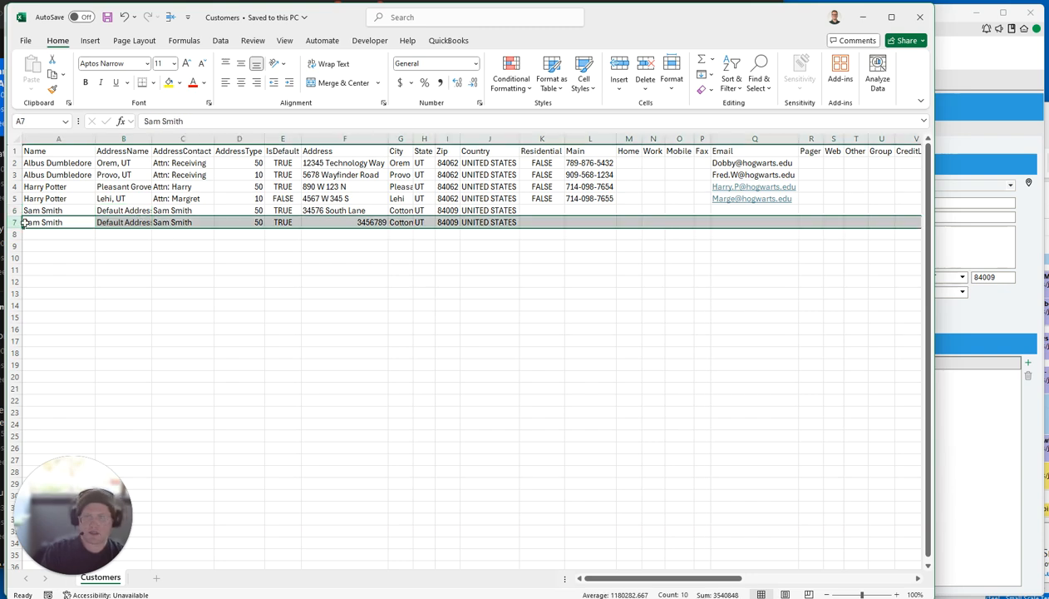
click(14, 211)
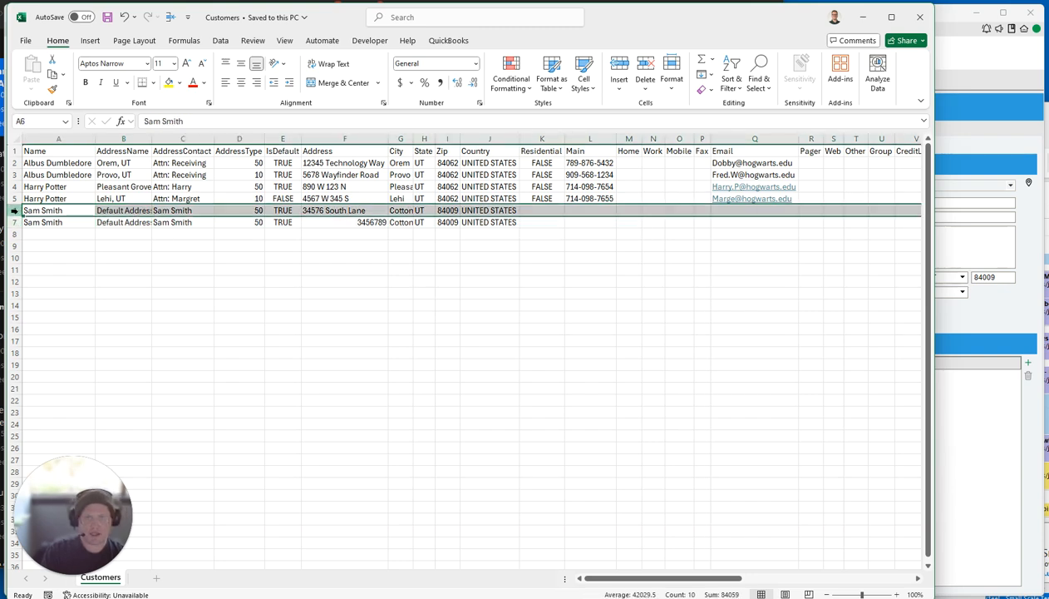
click(14, 222)
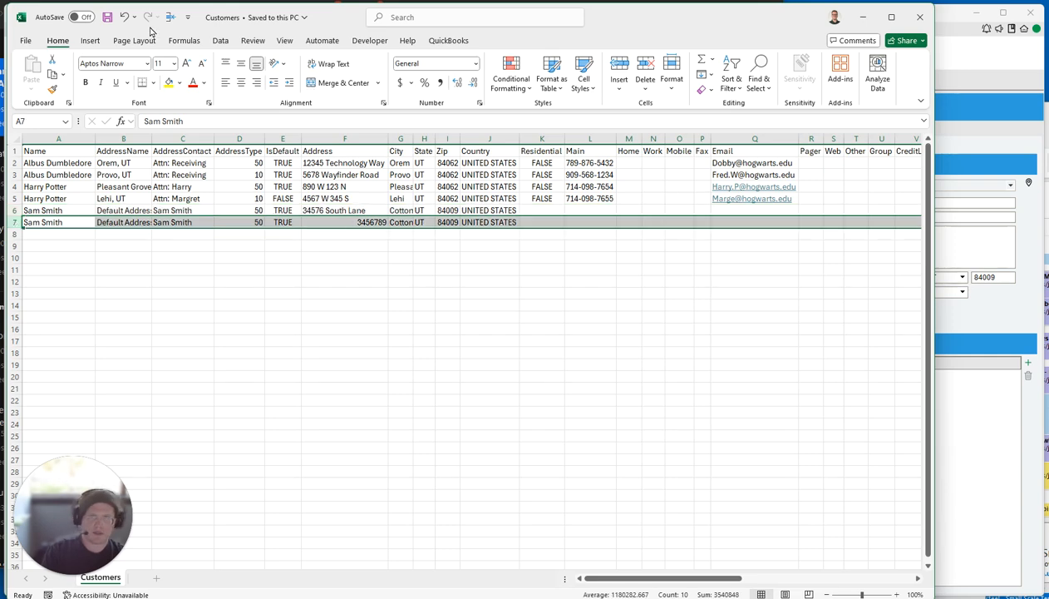
click(958, 387)
Import the Customers file again (7 entries), then switch back to the Excel sheet.
click(18, 30)
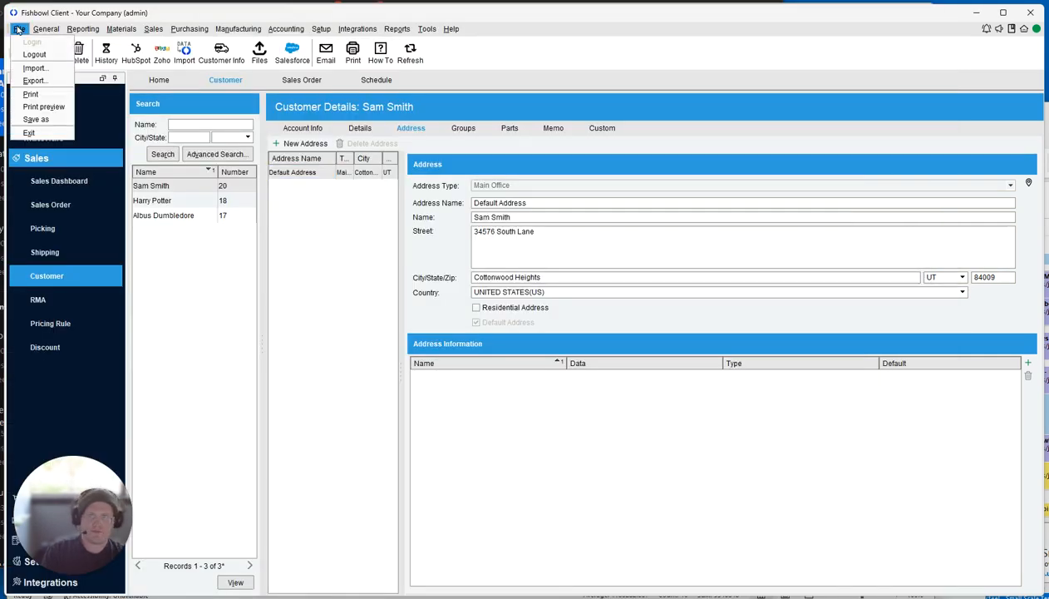
click(25, 69)
text(customers)
key(Return)
key(Return)
key(Return)
key(Return)
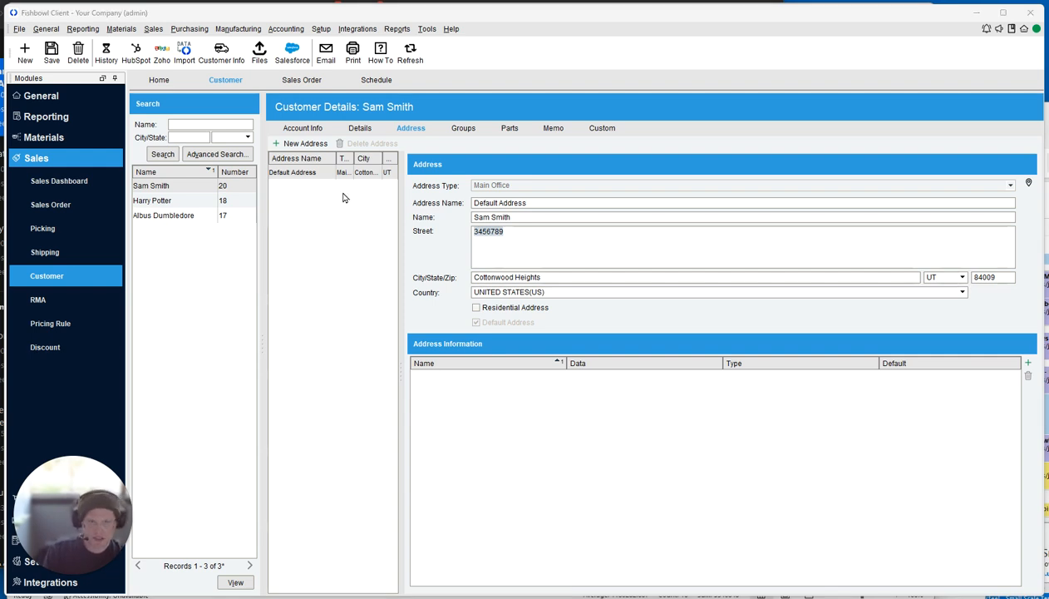
key(alt+Tab)
click(131, 220)
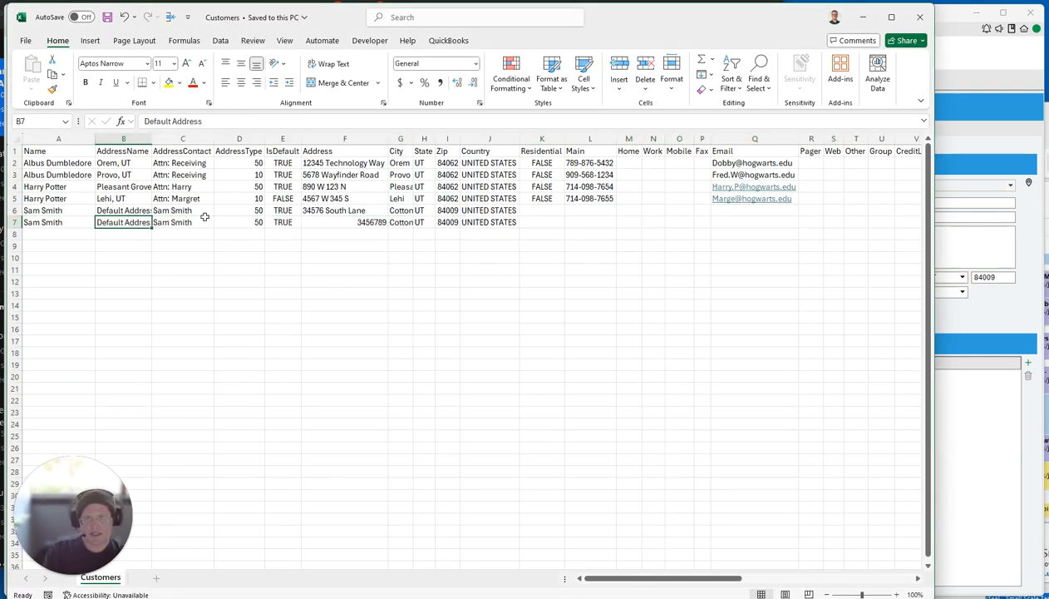
Replace the word Address with Office in cell B6 and save the workbook.
click(129, 210)
click(232, 121)
double_click(186, 121)
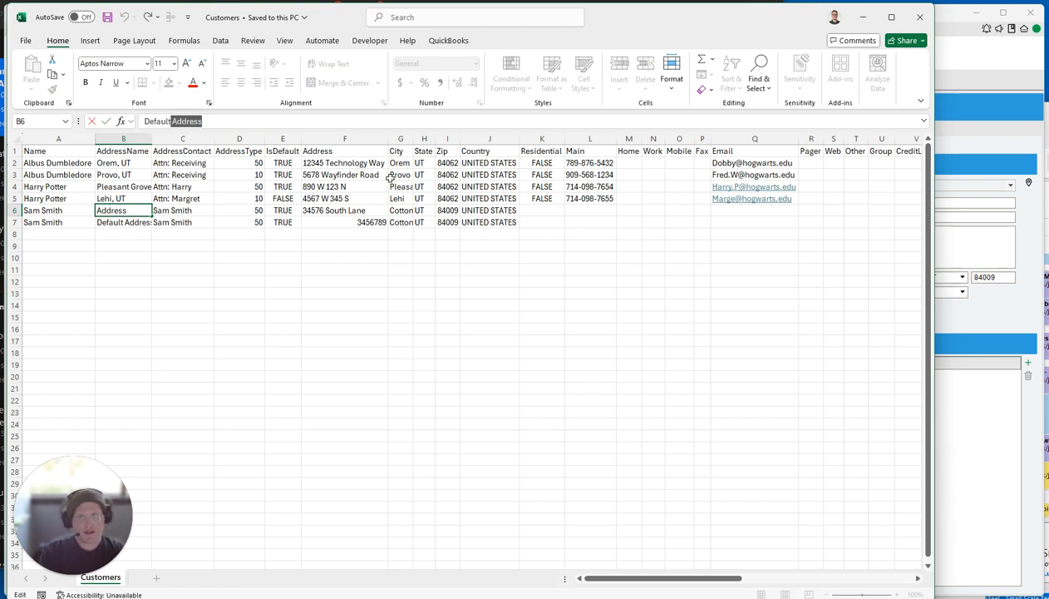
text(Office)
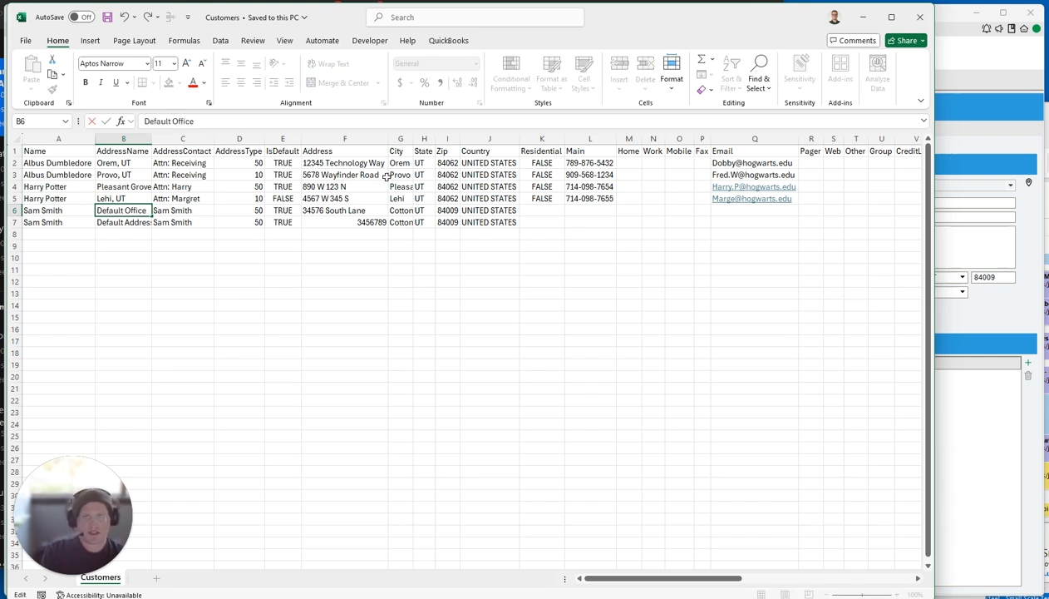
click(108, 18)
Back in Fishbowl, run the Customers import wizard through to Finish.
click(981, 393)
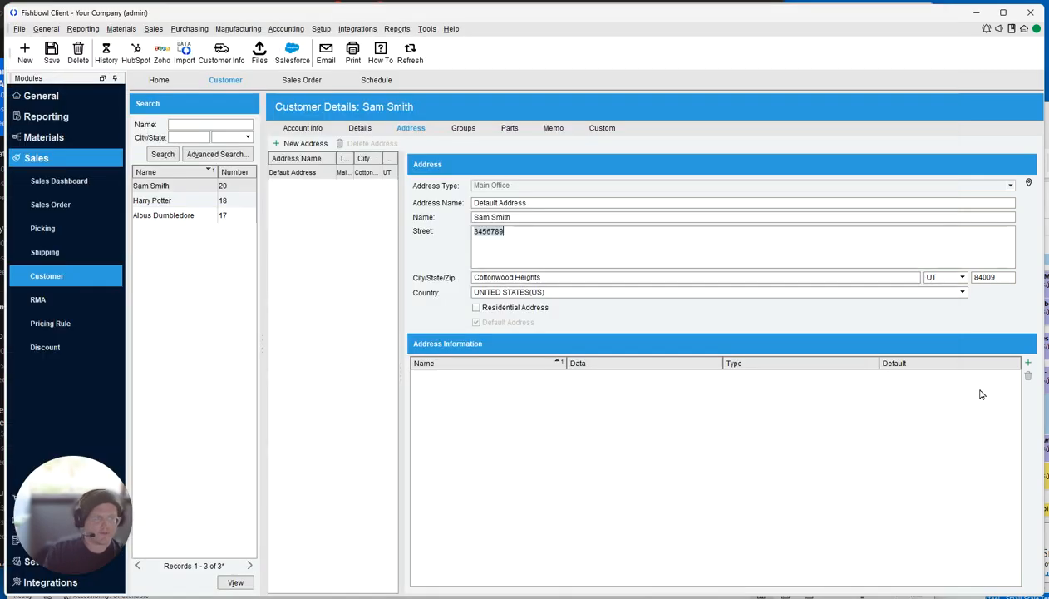
click(19, 28)
click(33, 72)
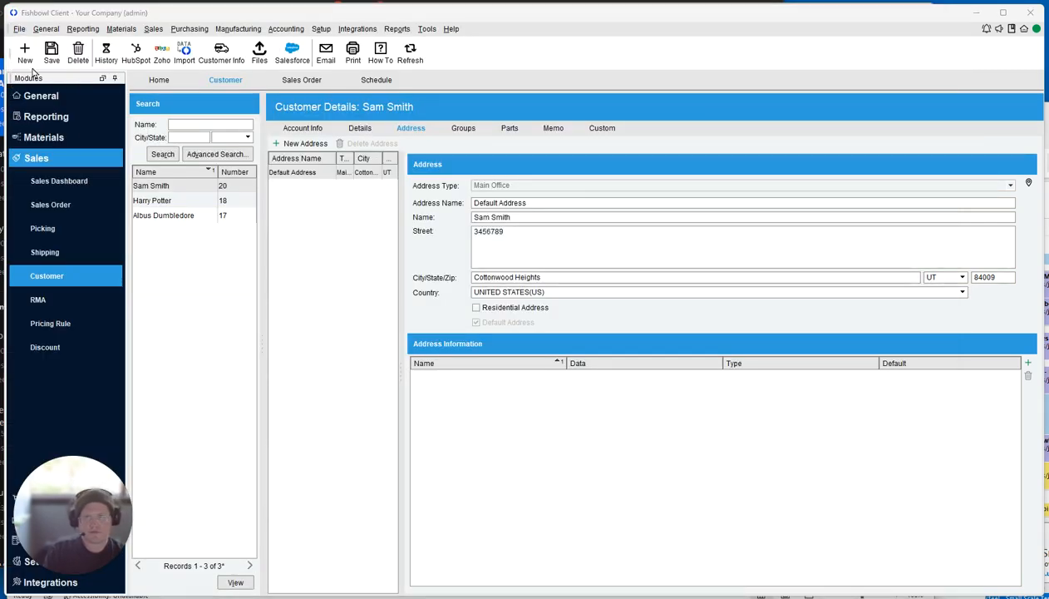
text(customers)
key(Return)
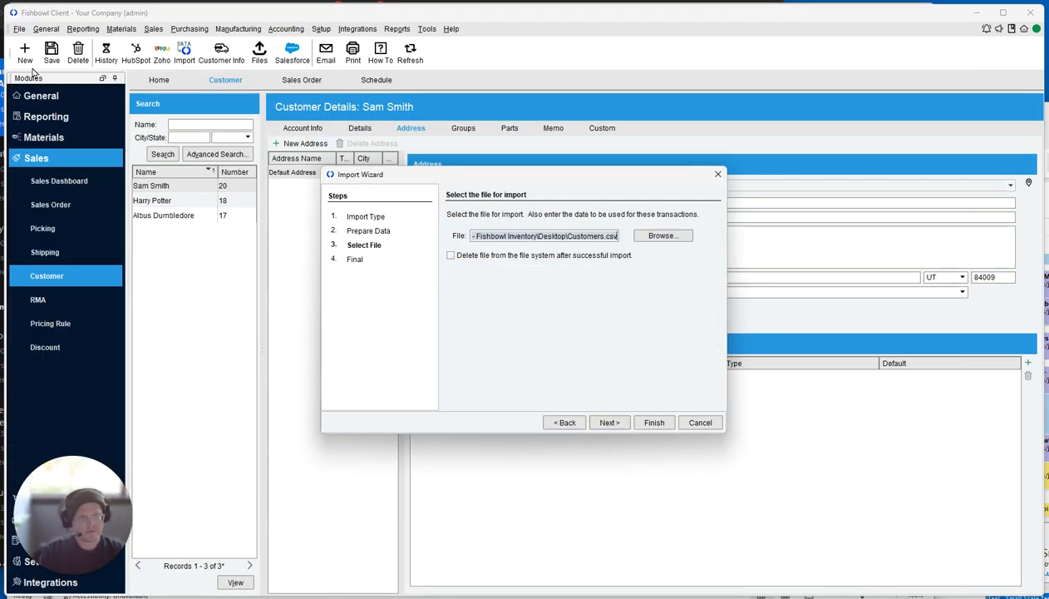
key(Return)
key(Return)
key(Return)
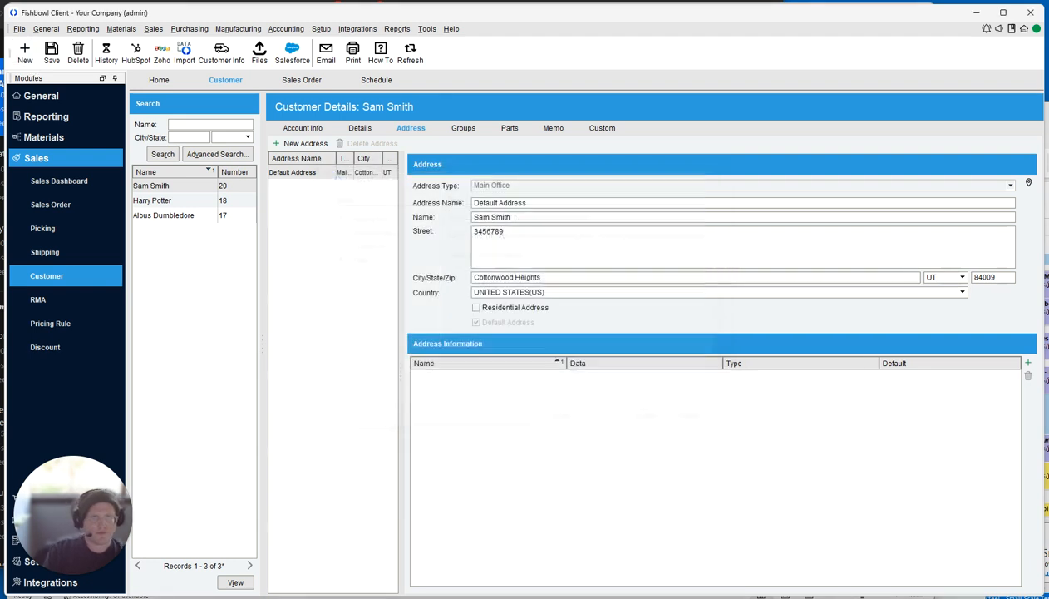
Refresh the customer's addresses and compare the new Default Office with Default Address.
click(405, 52)
click(317, 187)
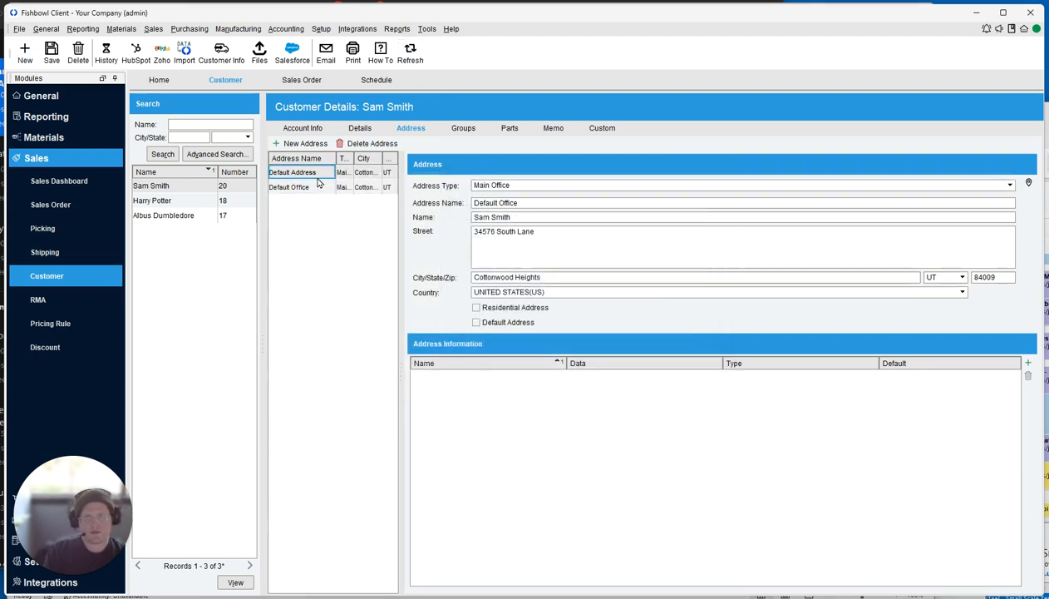
click(317, 178)
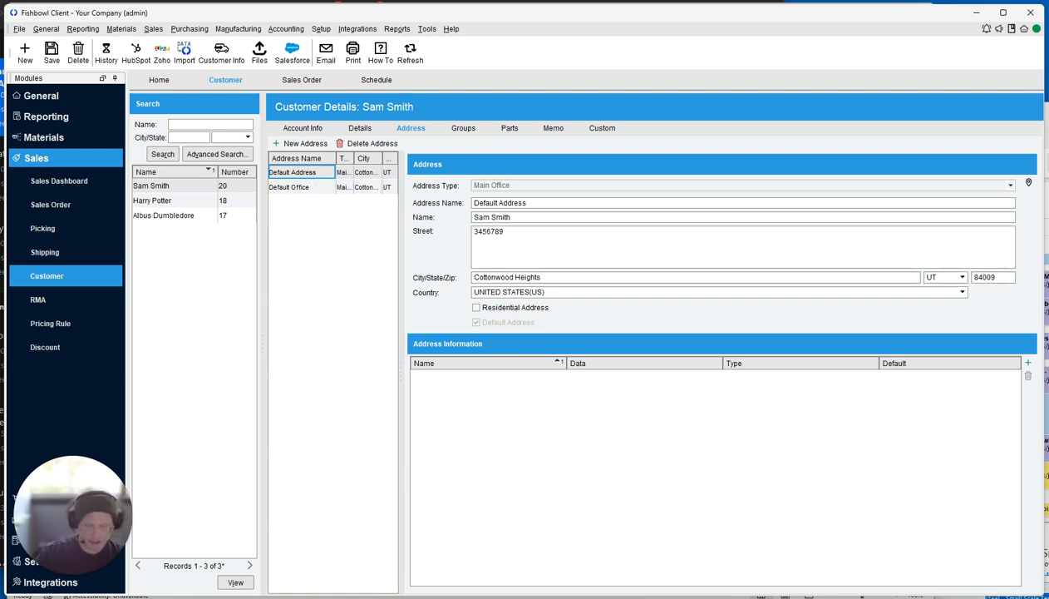
key(alt+Tab)
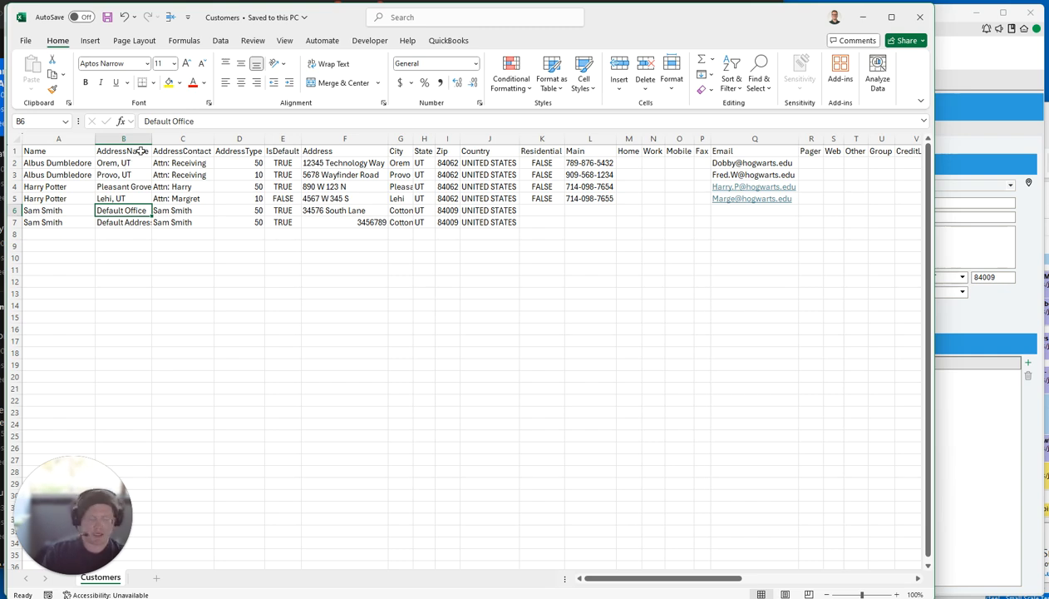
Append 'y' to the customer name in cells A6 and A7 of the Name column.
click(87, 140)
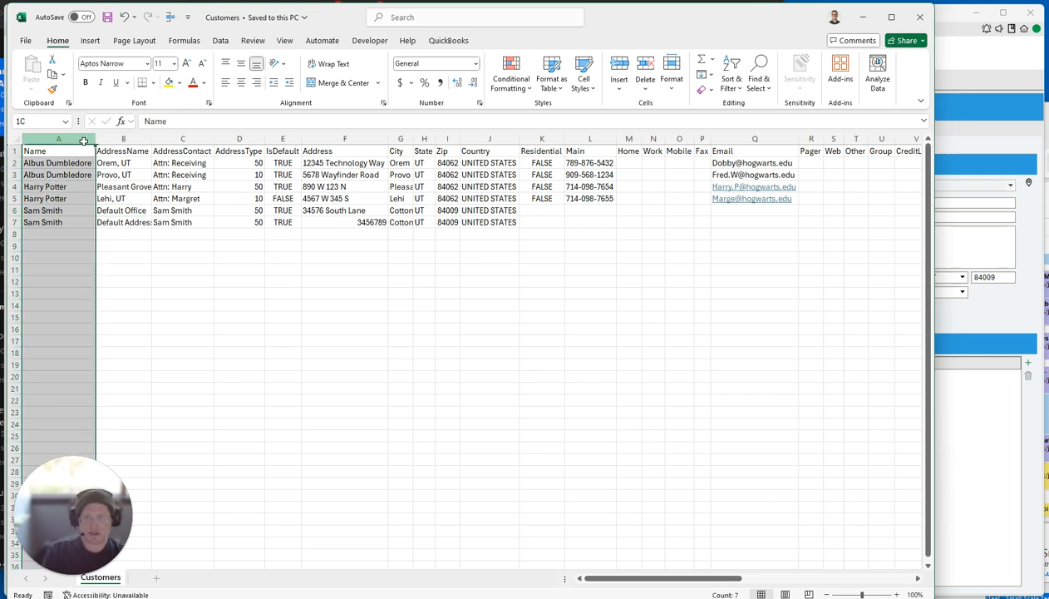
click(75, 225)
click(56, 208)
click(202, 117)
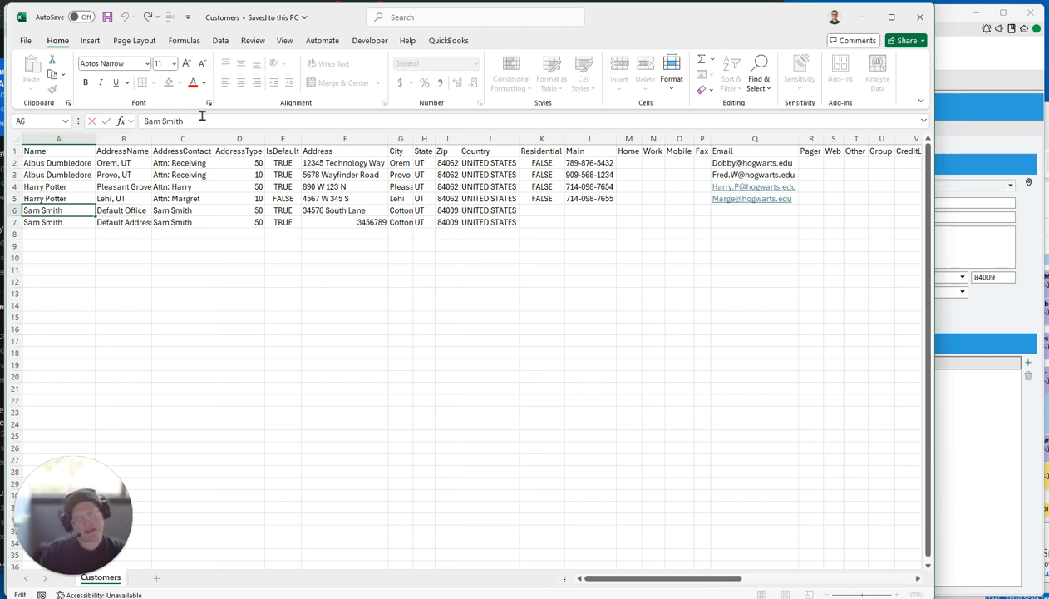
key(Return)
click(202, 116)
text(y)
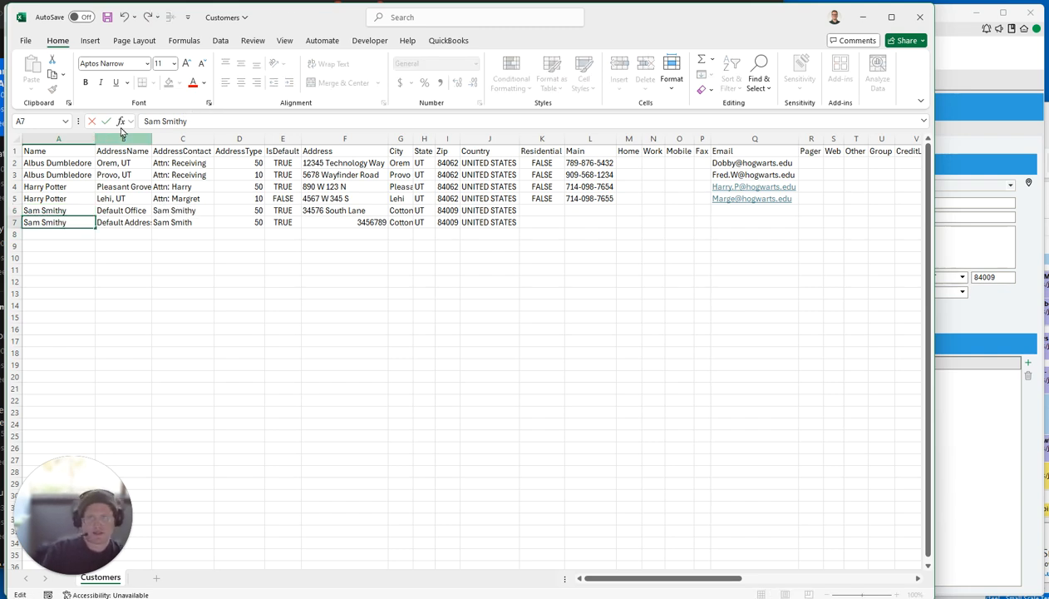
key(Return)
click(971, 413)
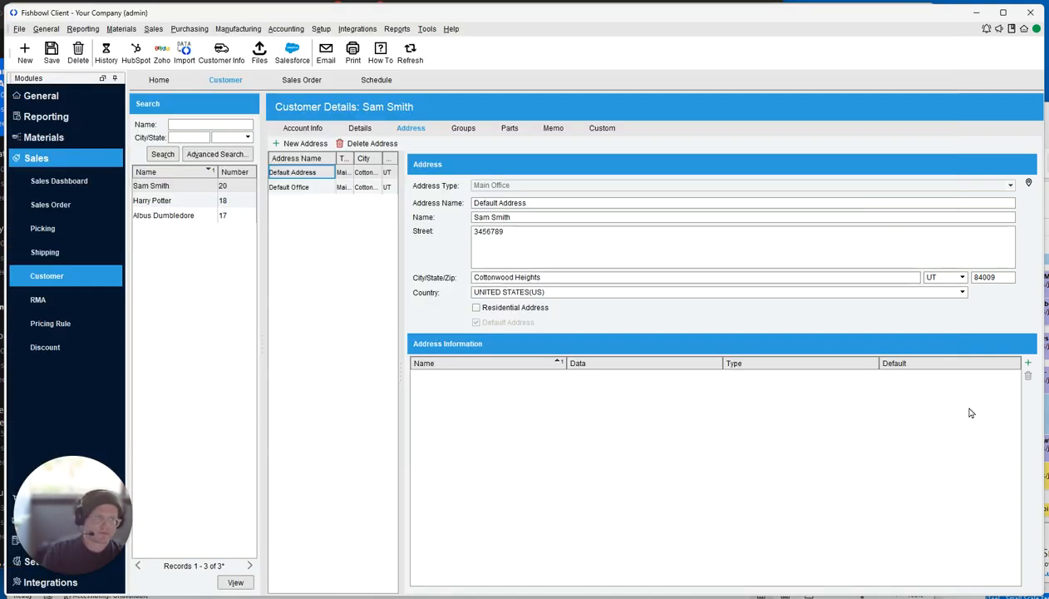
Run the Customers import wizard again to bring in the renamed customer.
click(19, 30)
click(36, 68)
text(customers)
key(Return)
key(Return)
key(Return)
key(Return)
key(Return)
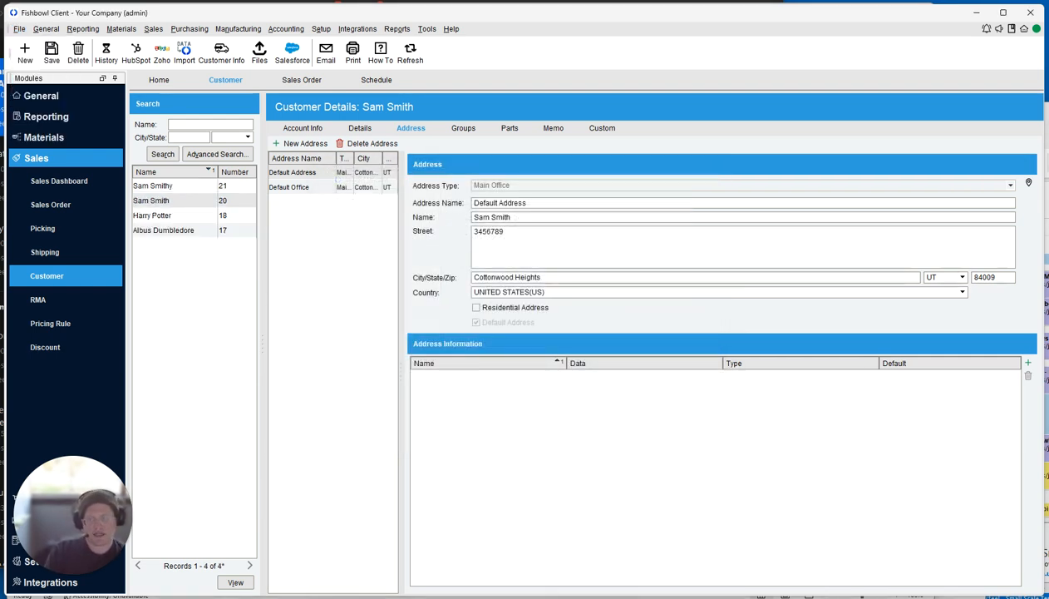
Compare the newly created renamed customer record against the original customer record.
click(181, 187)
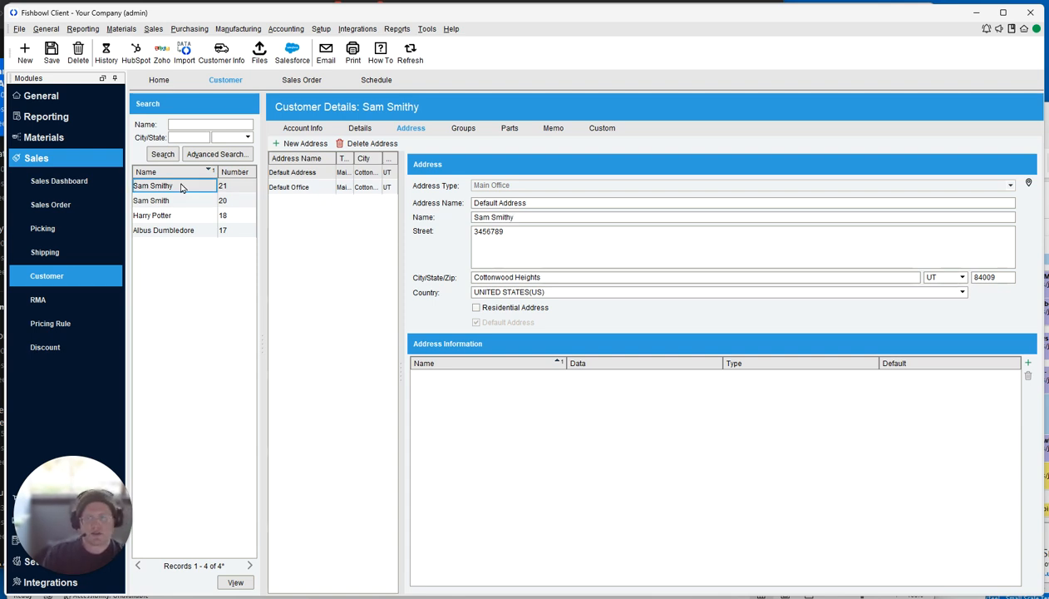
click(185, 201)
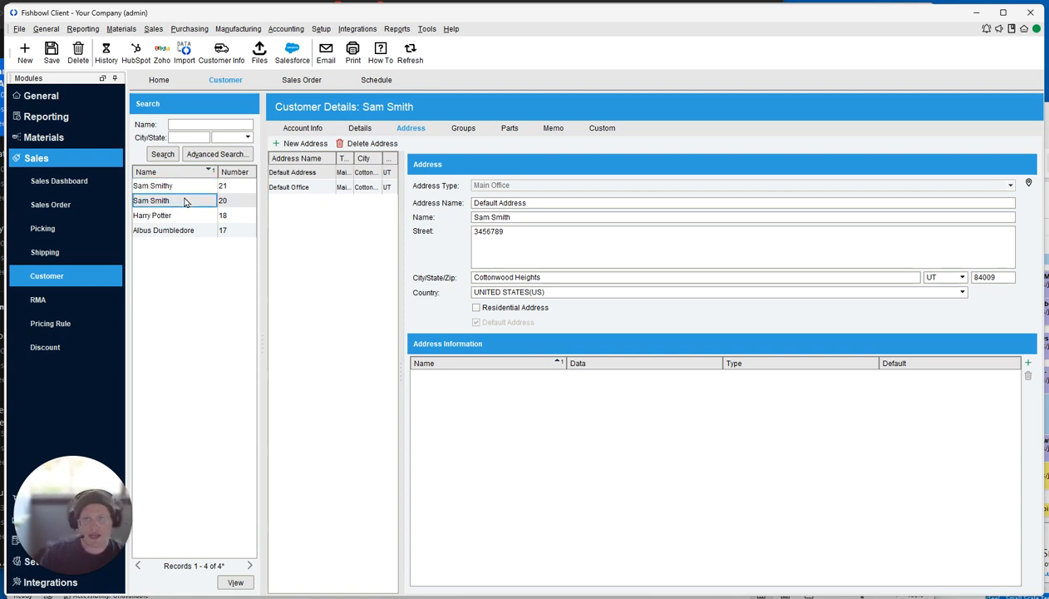
click(185, 187)
click(185, 200)
click(185, 187)
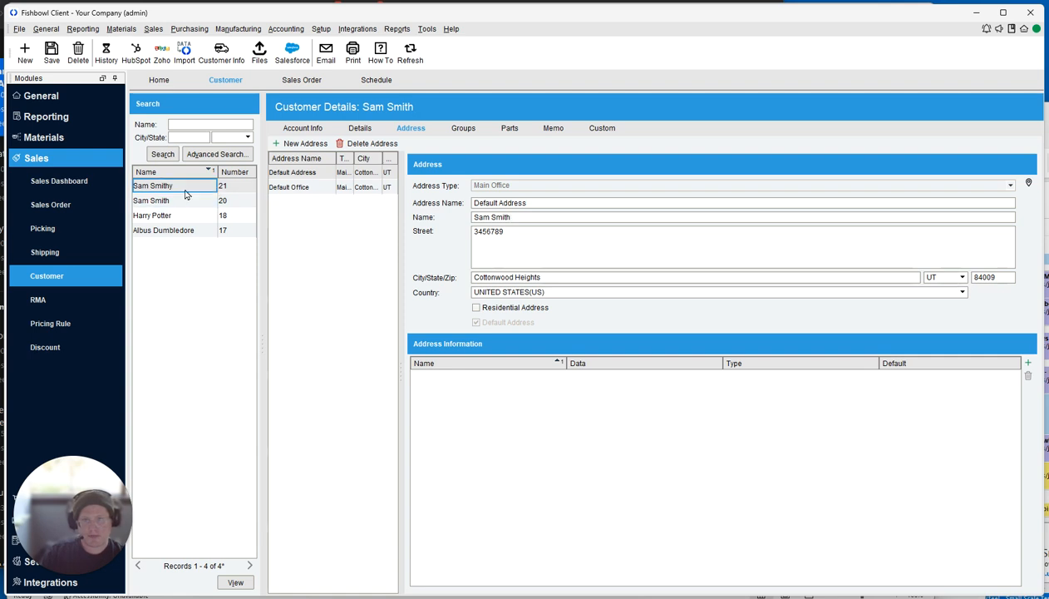
click(189, 200)
click(190, 187)
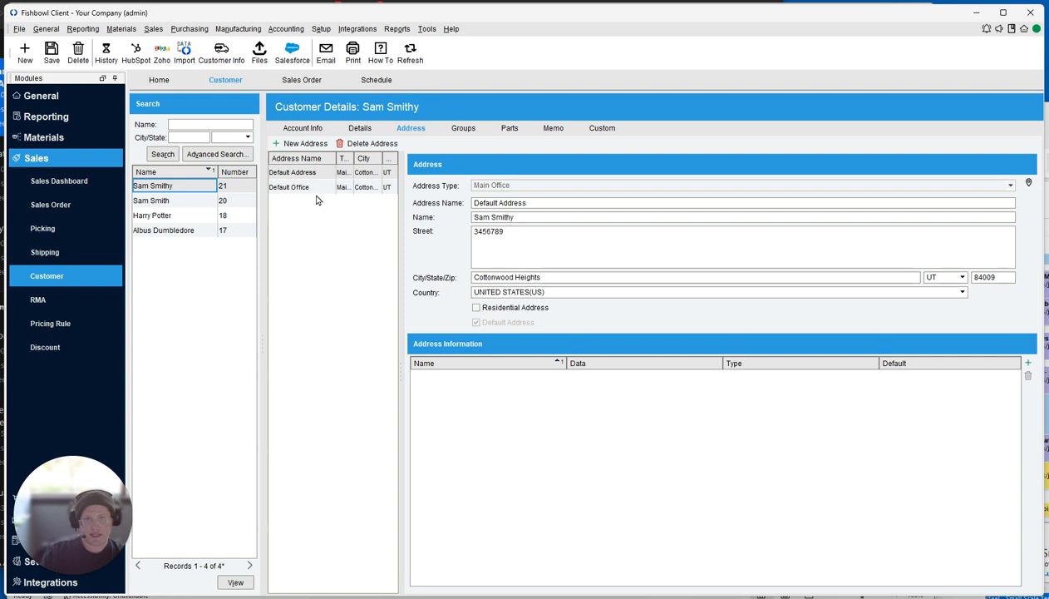
In Excel, change cell B6's address name from 'Default Office' to 'Default warehouse'.
key(alt+Tab)
click(129, 209)
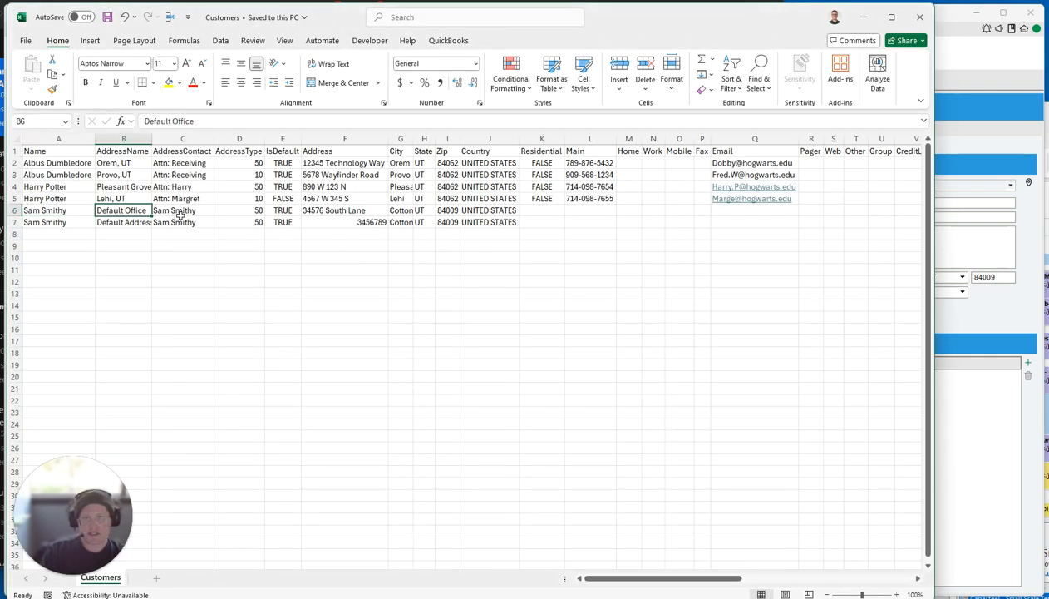
click(220, 116)
key(BackSpace)
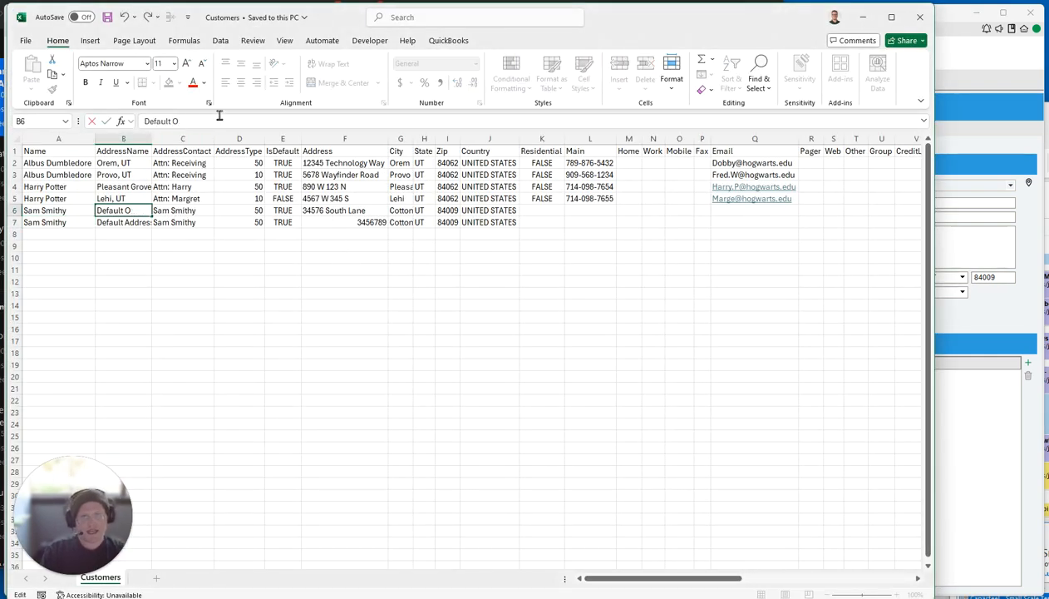
text(warehouse)
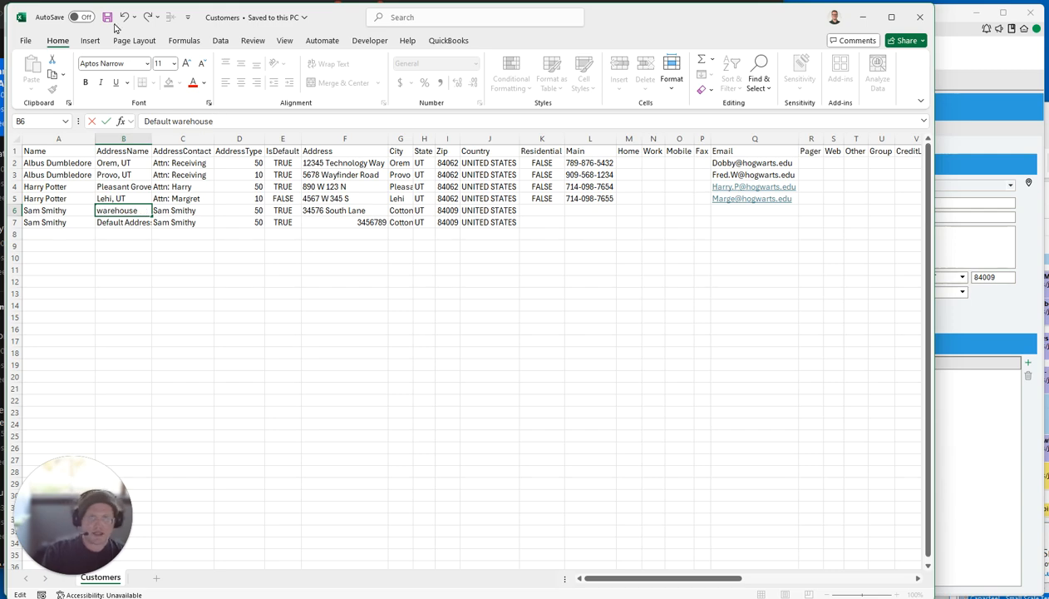
key(Return)
click(953, 386)
Re-import the Customers file through the import wizard.
click(19, 28)
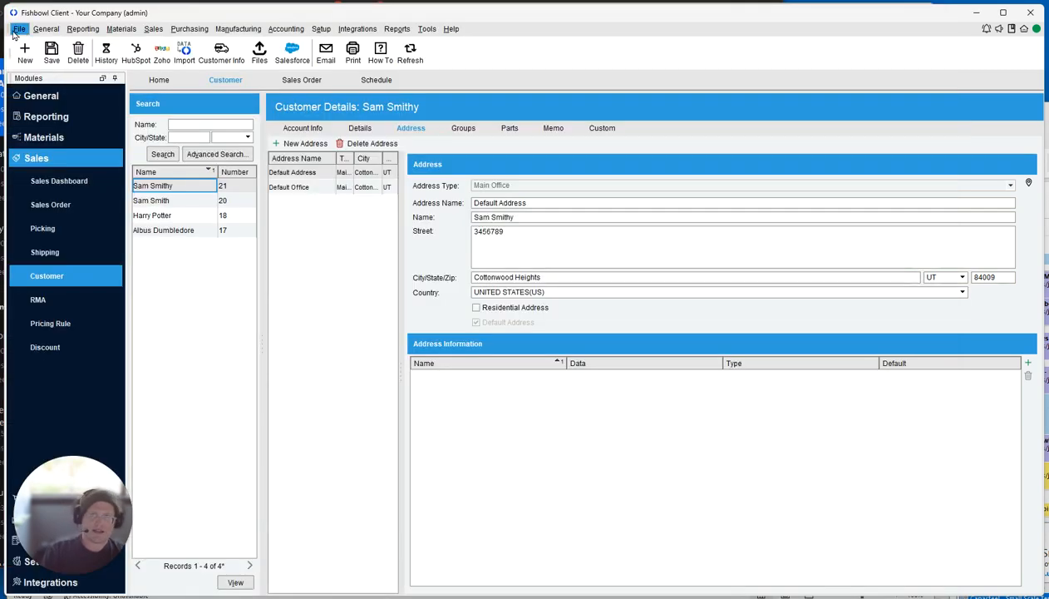
text(c)
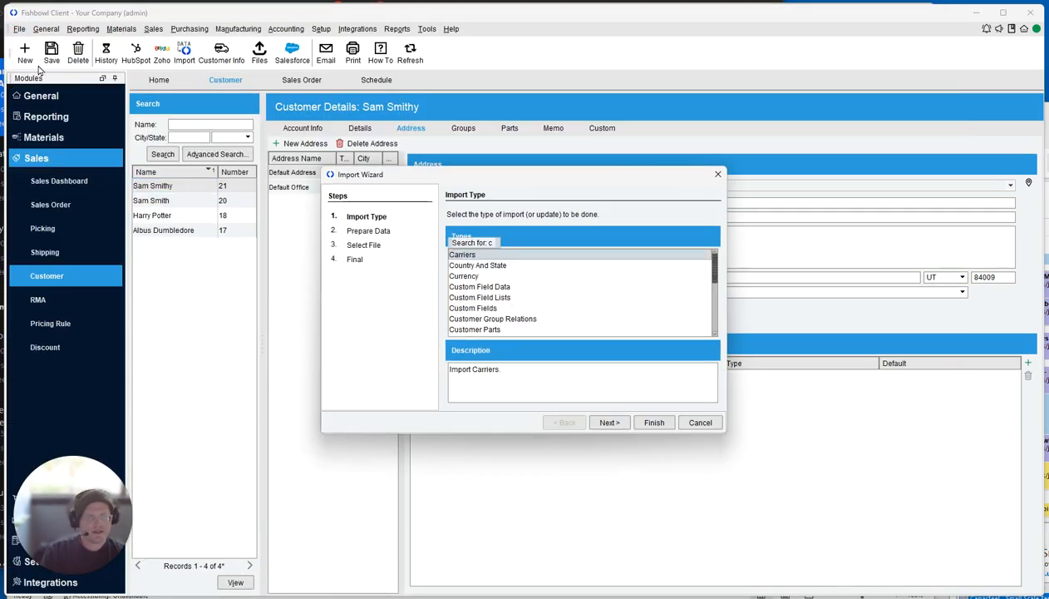
text(ustomers)
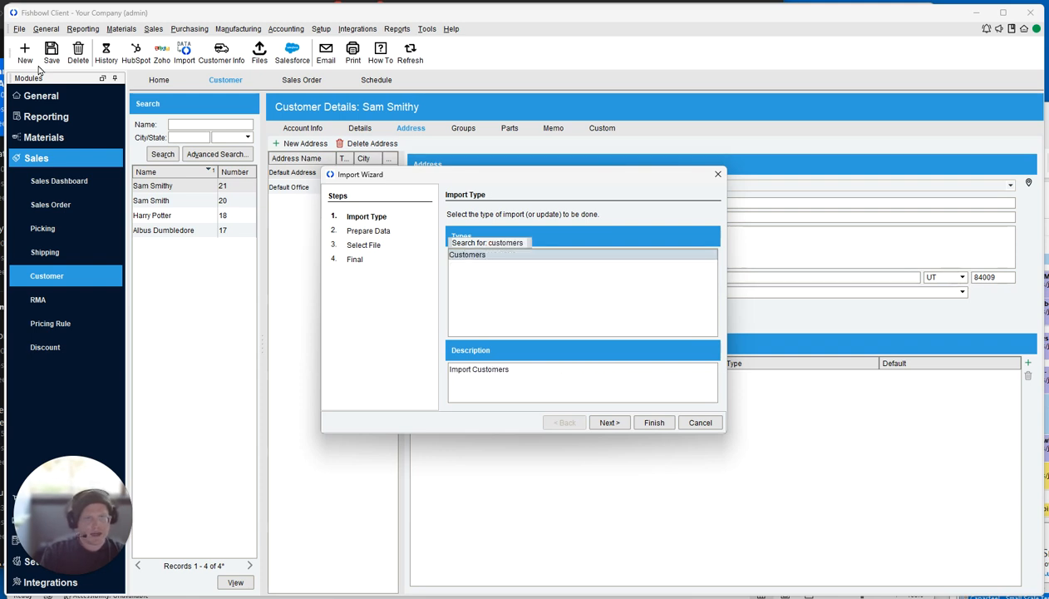
key(Return)
key(Return)
key(Return)
key(Return)
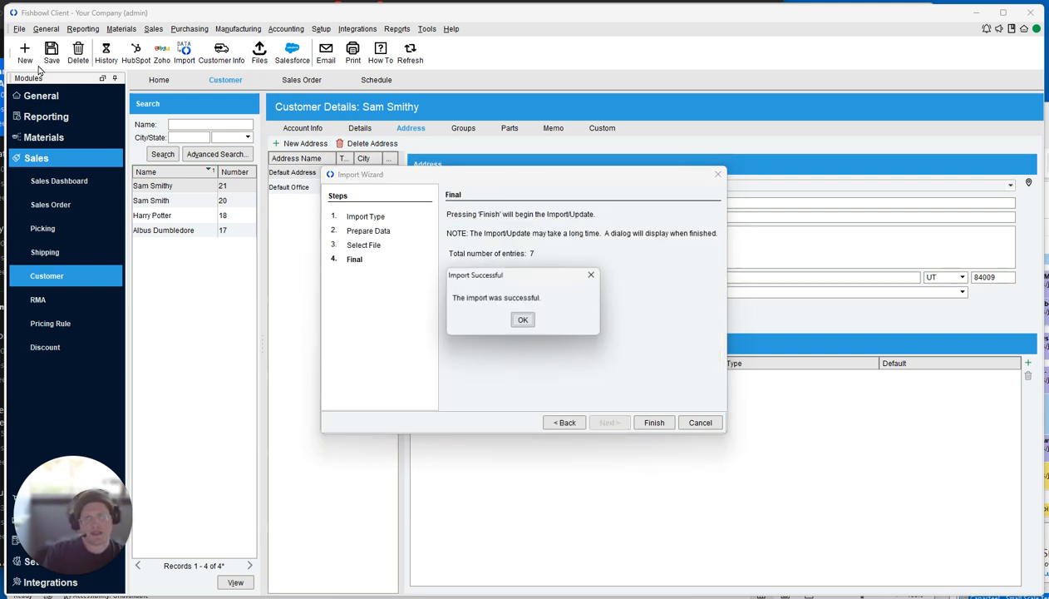
key(Return)
Refresh the address list and check the new Default warehouse address beside Default Office.
click(410, 53)
click(299, 188)
click(298, 202)
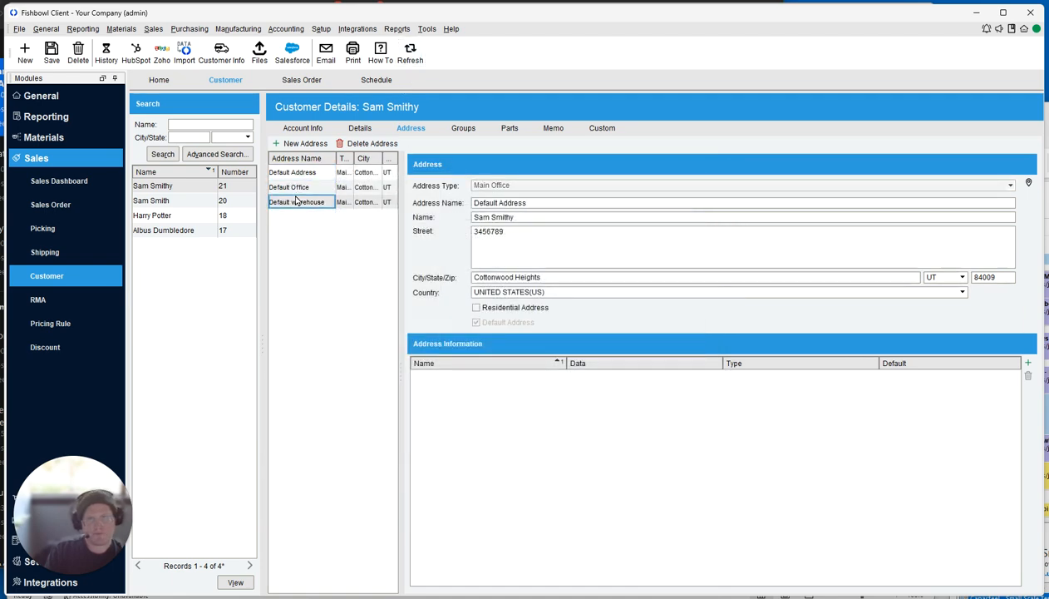
key(alt+Tab)
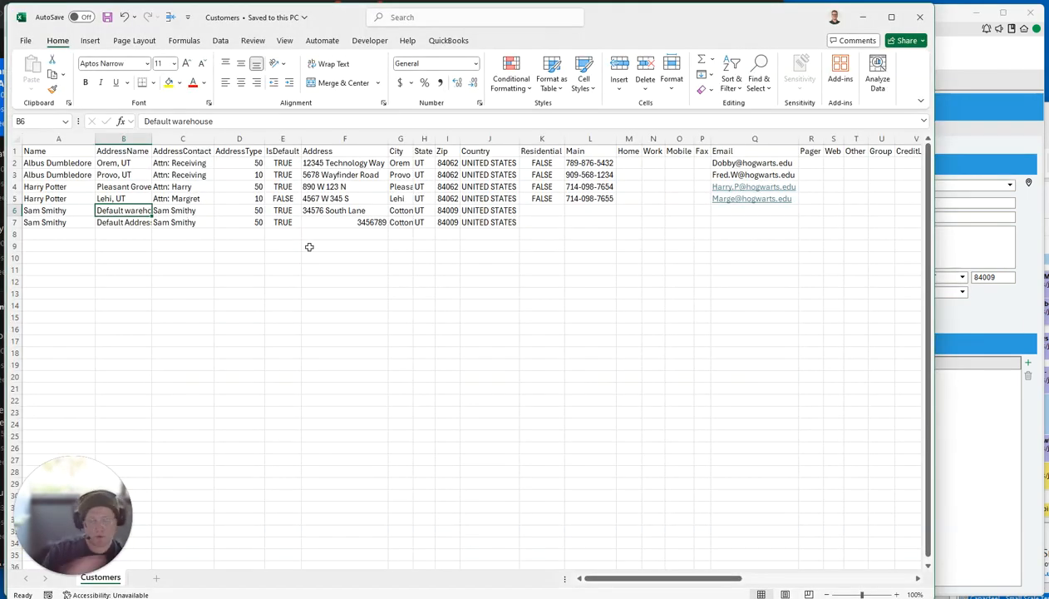